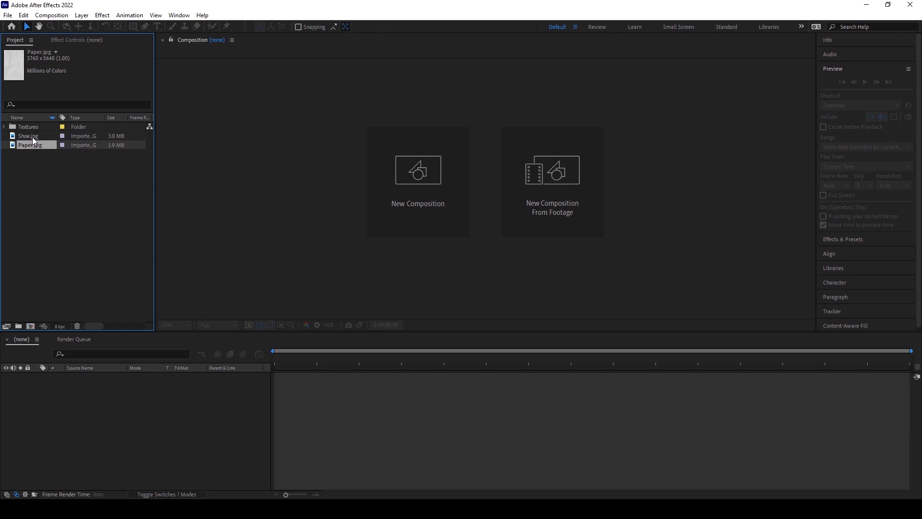
Start a new composition and name it Main.
left_click(276, 200)
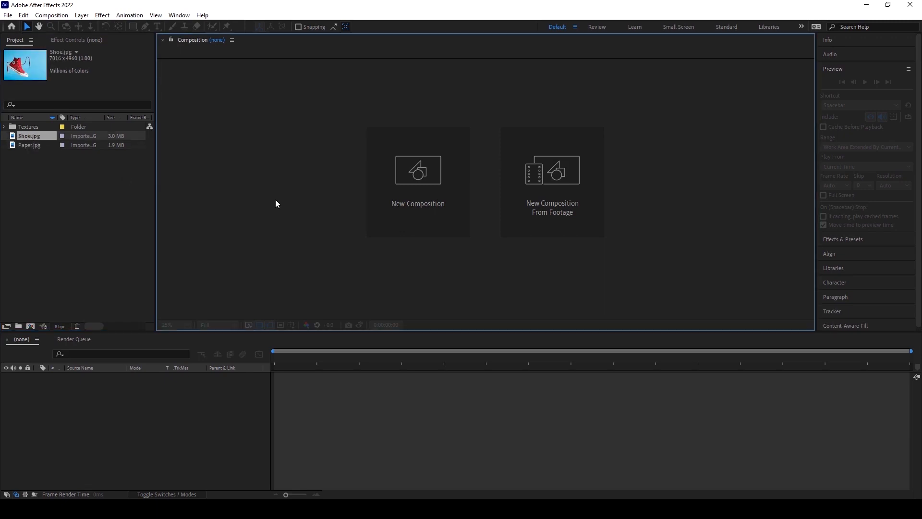
left_click(58, 19)
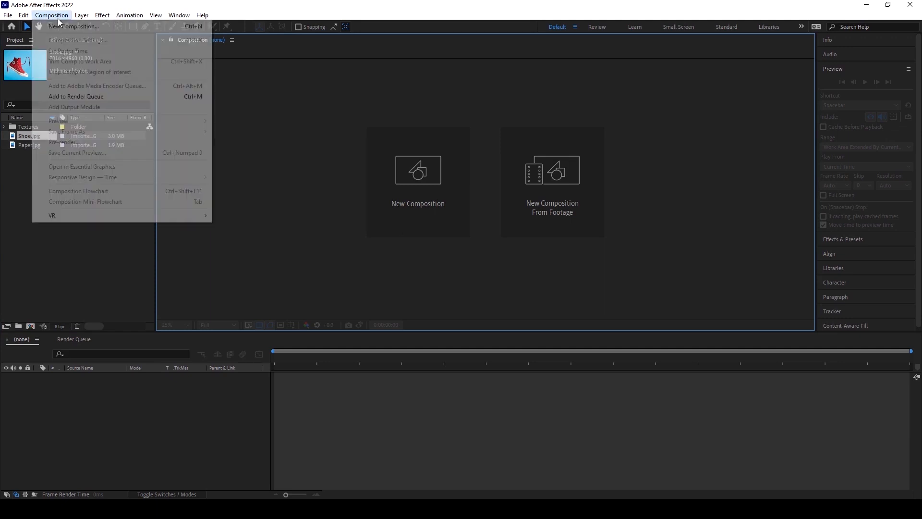
left_click(66, 28)
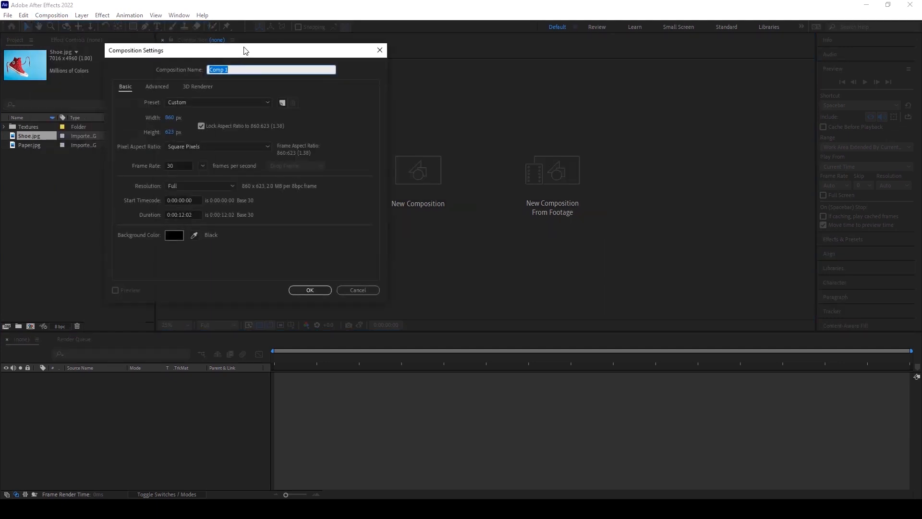
left_click_drag(243, 51, 449, 115)
key("BackSpace")
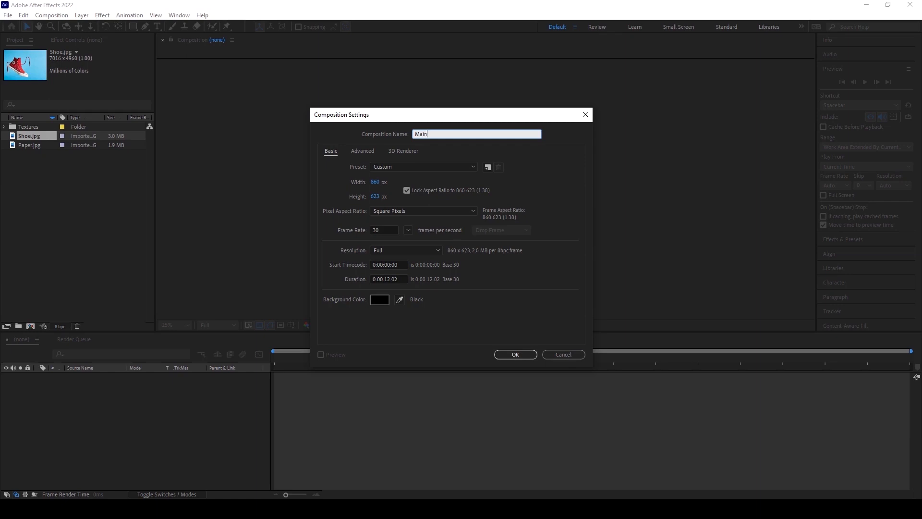
Unlock the aspect ratio and set the composition size to 1920 x 1080 px.
left_click(406, 190)
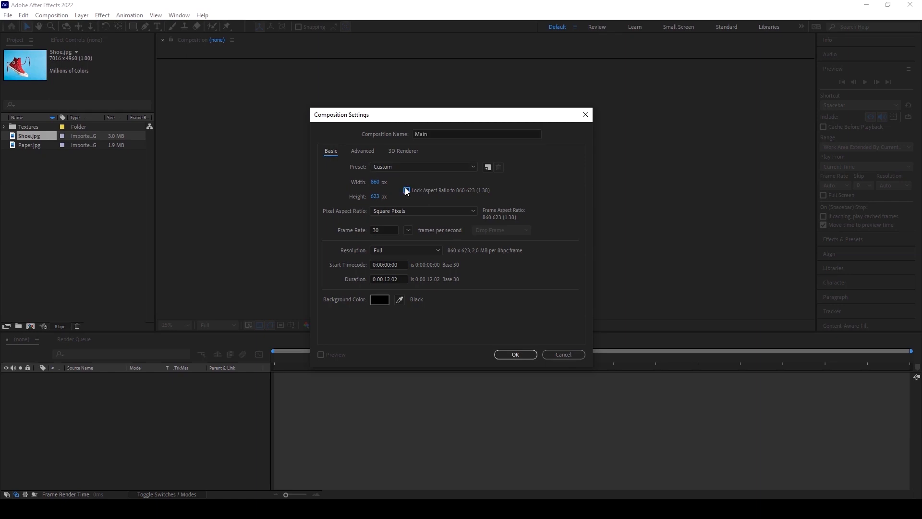
left_click(374, 182)
type("1920")
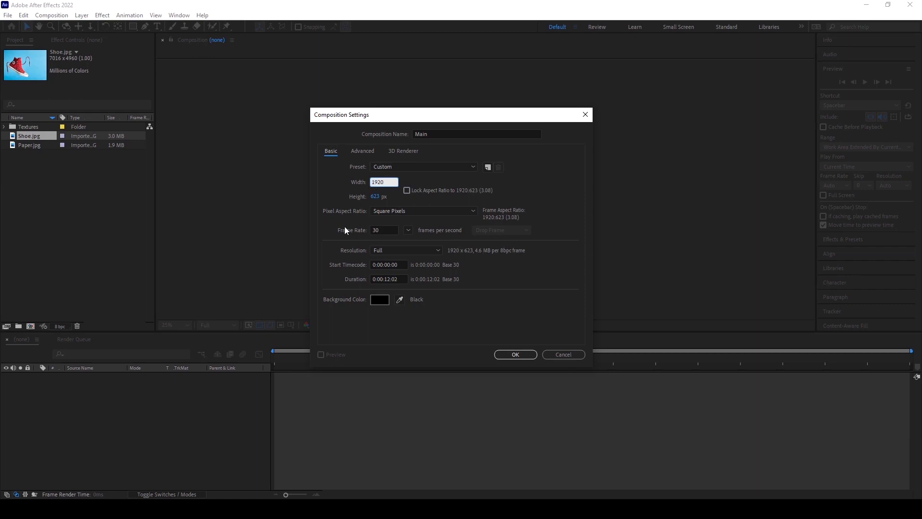
left_click(380, 196)
type("10")
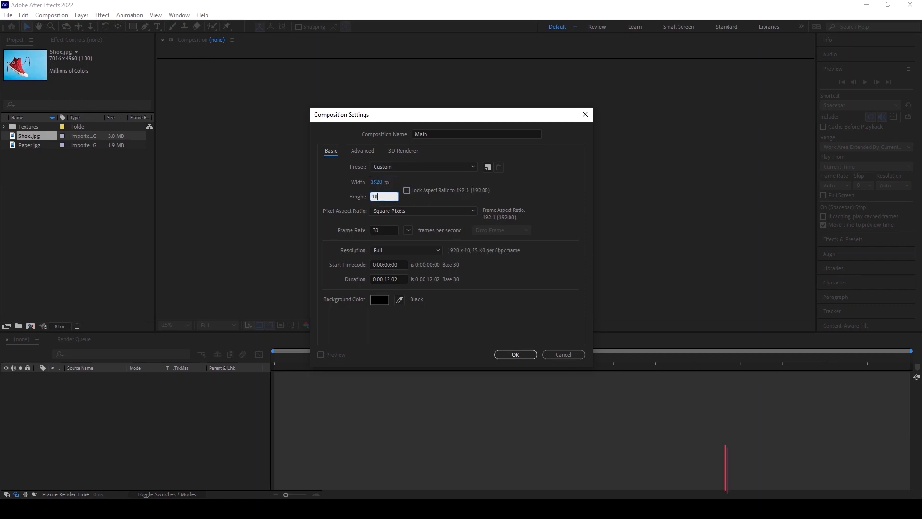
type("80")
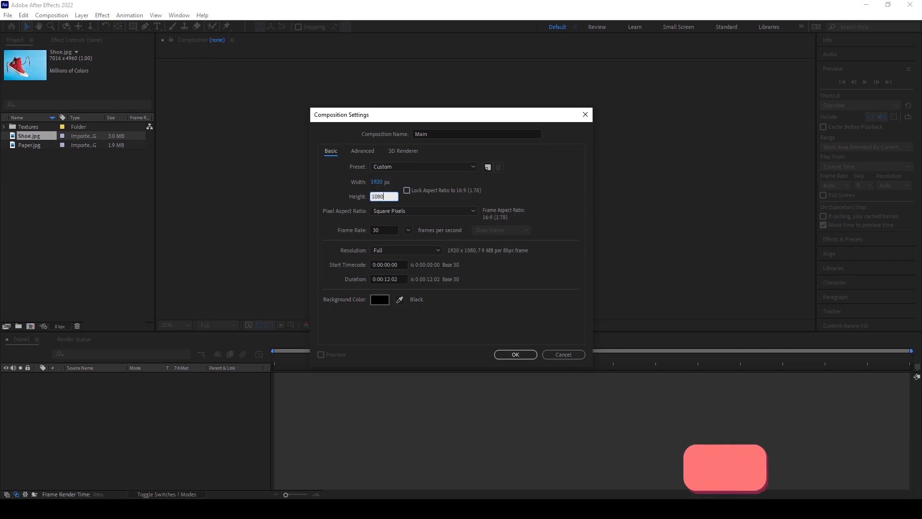
Set the frame rate to 24 fps and the duration to 0:00:05:02, then confirm the composition settings.
left_click(381, 228)
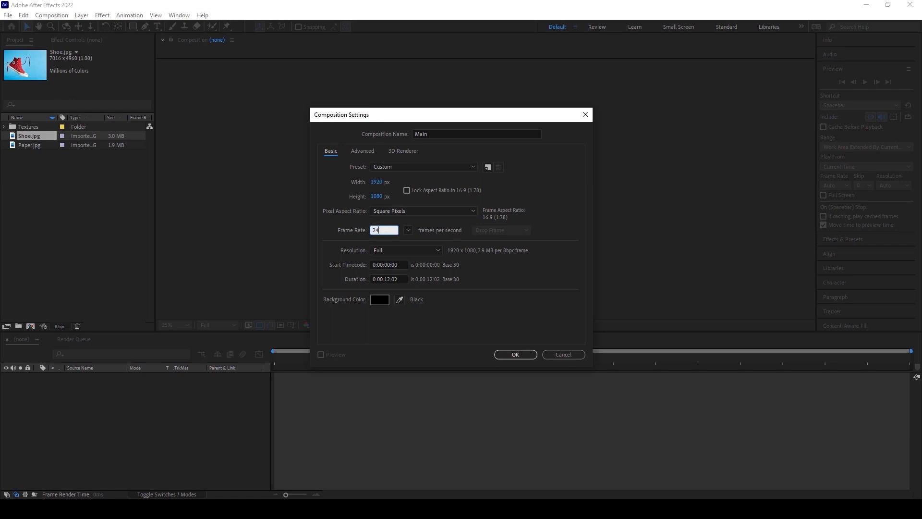
left_click(389, 279)
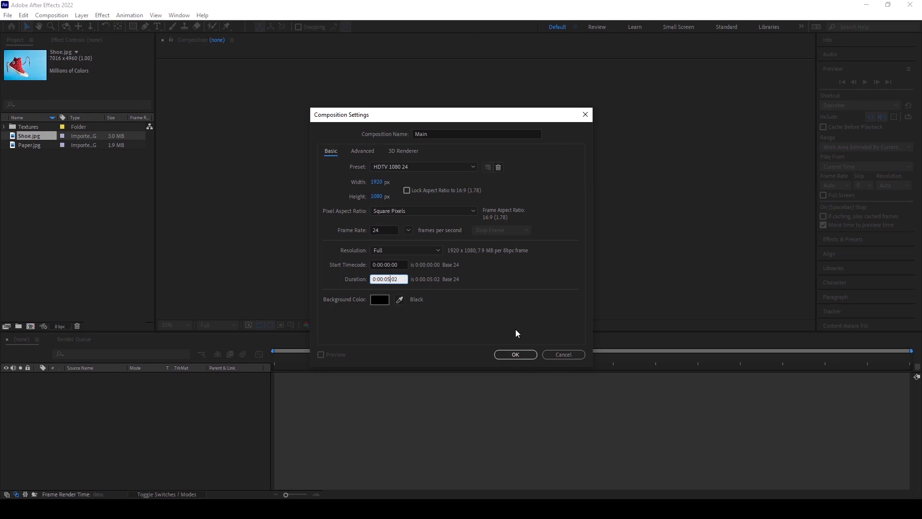
left_click(513, 360)
Add Shoe.jpg from the project into the Main composition.
key("period")
key("period")
key("comma")
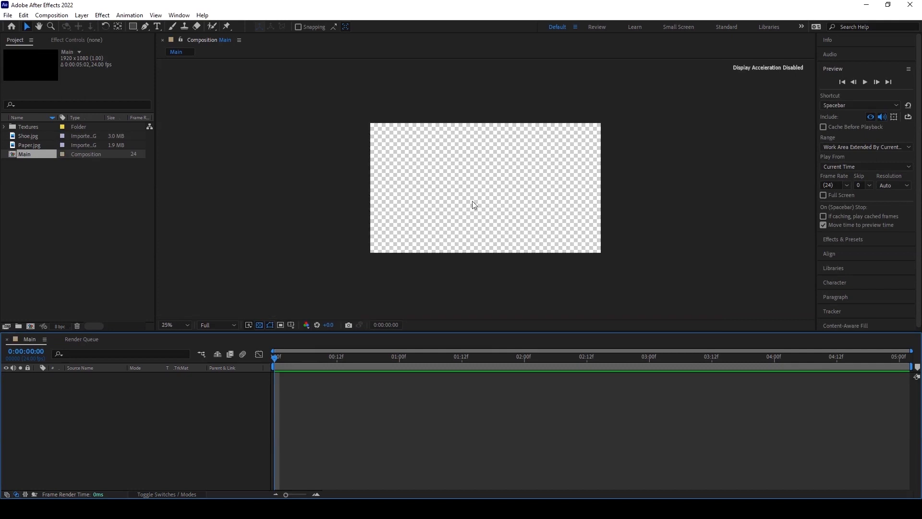
left_click(31, 137)
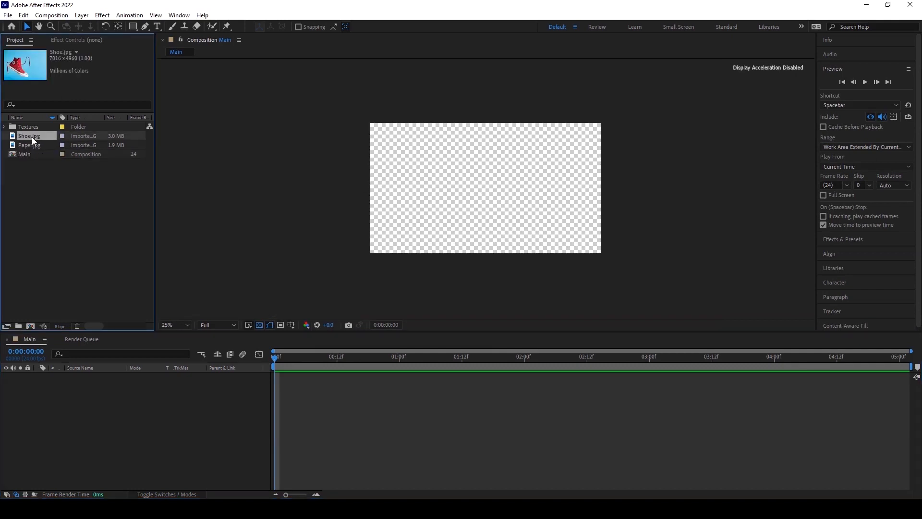
left_click_drag(30, 137, 503, 191)
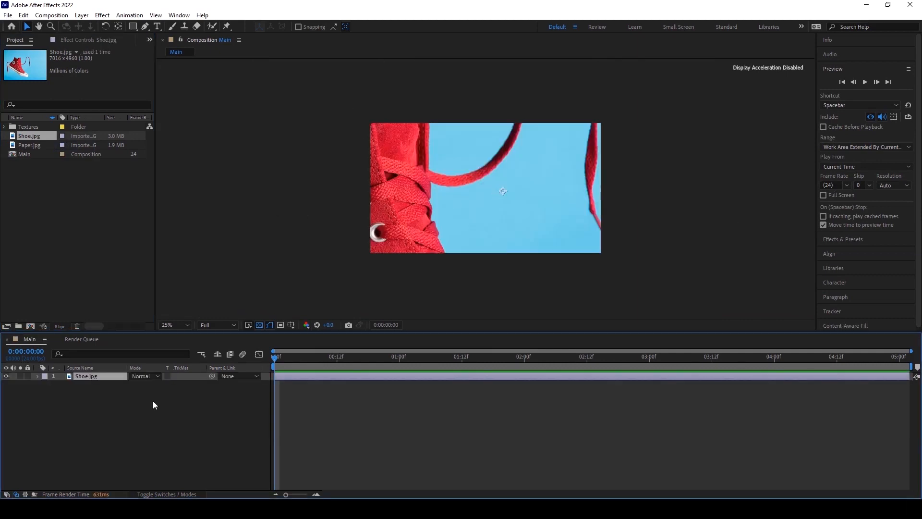
Scale the Shoe.jpg layer to 20% and nudge it into place in the frame.
key("s")
left_click_drag(141, 384, 108, 386)
left_click_drag(502, 225, 491, 224)
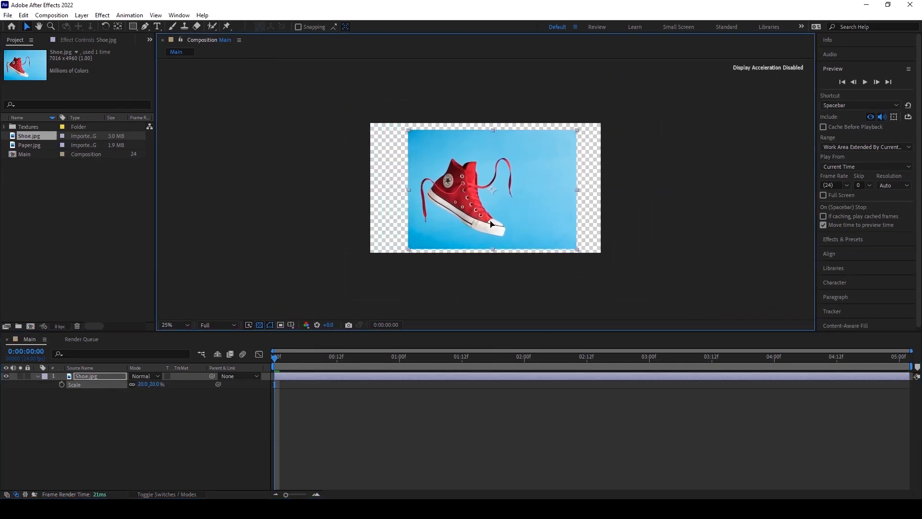
Pre-compose the shoe layer as Shoe pre comp, moving all attributes into the new composition.
left_click(80, 15)
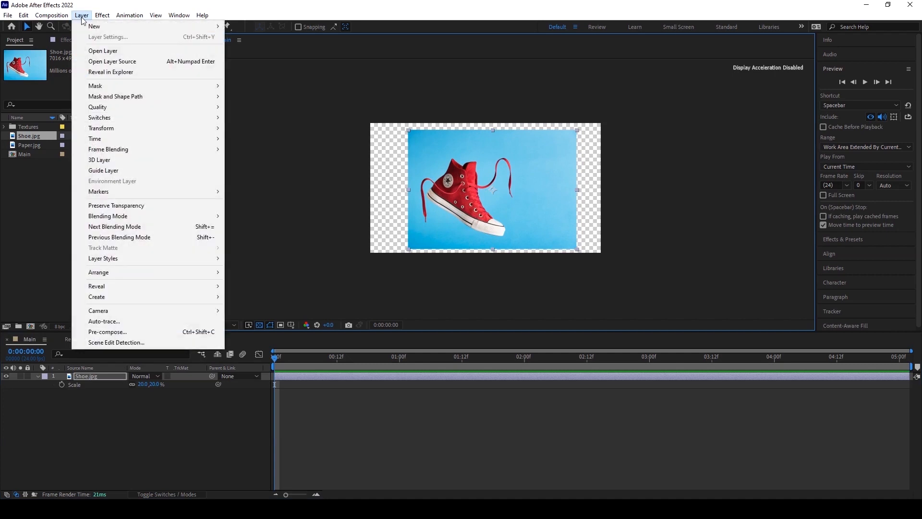
left_click(133, 331)
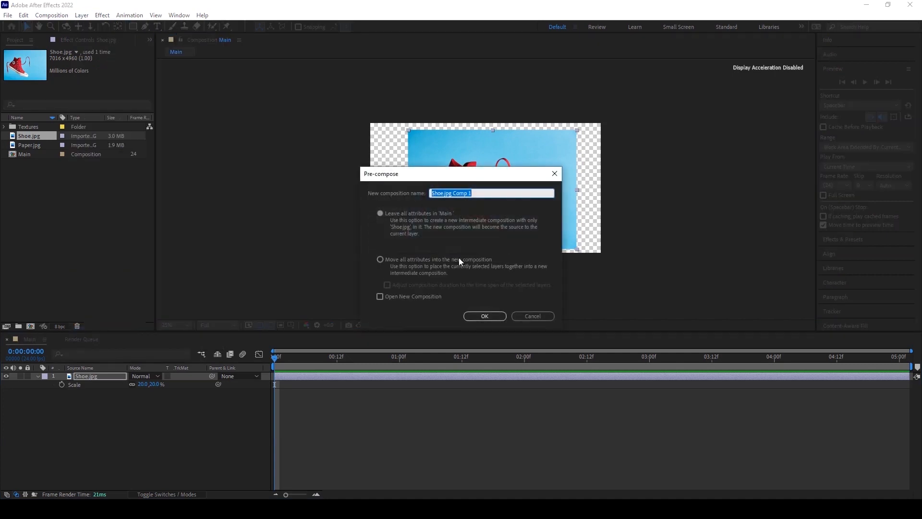
left_click(380, 260)
left_click_drag(483, 194, 383, 189)
key("BackSpace")
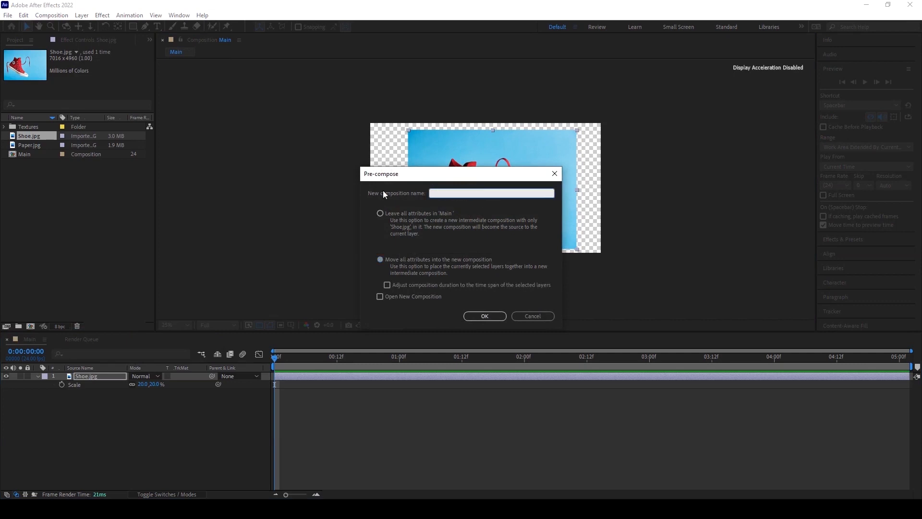
type("S")
left_click(381, 259)
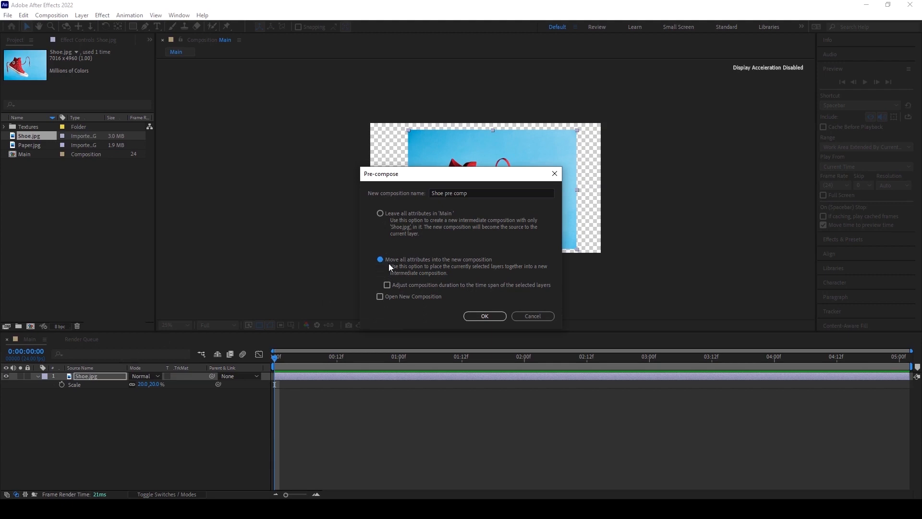
left_click(485, 317)
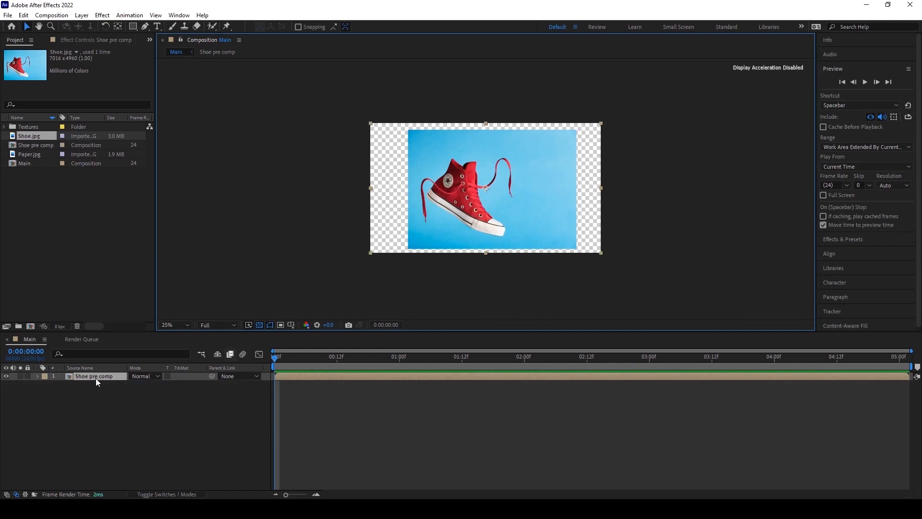
Open the Shoe pre comp composition and select the Pen tool.
double_click(97, 376)
scroll(479, 169, "down", 1)
scroll(478, 168, "up", 3)
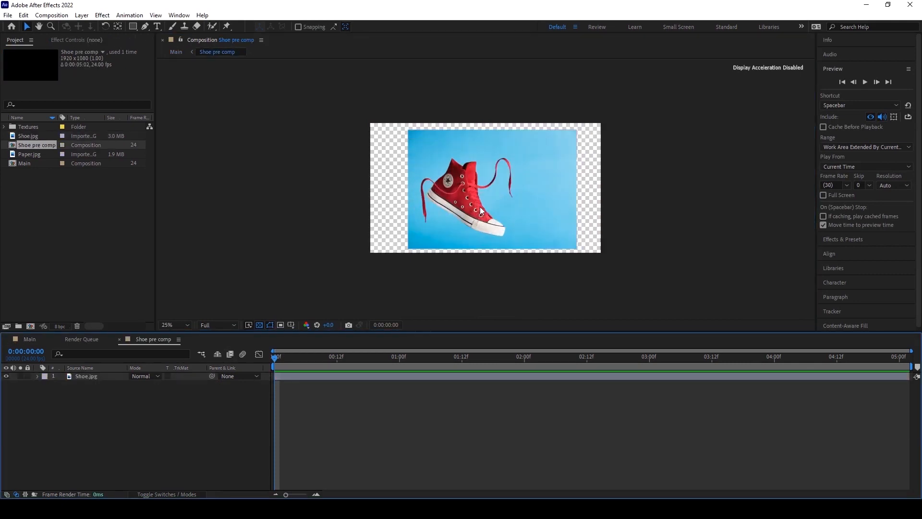
scroll(441, 173, "up", 1)
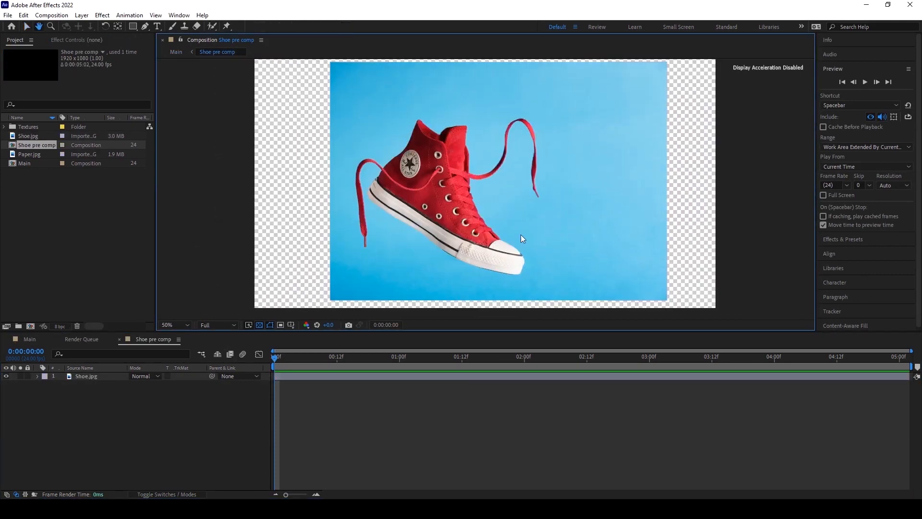
scroll(475, 190, "down", 5)
scroll(474, 191, "up", 4)
left_click_drag(473, 187, 450, 170)
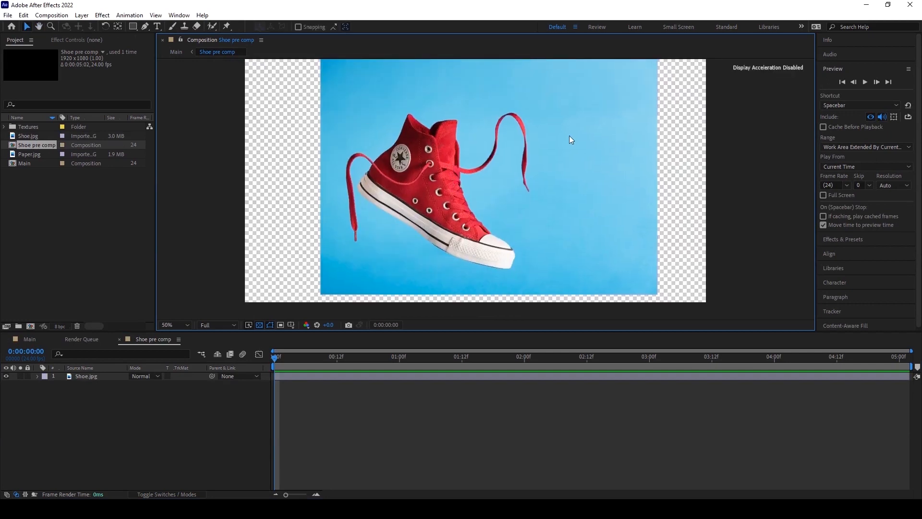
scroll(482, 192, "down", 5)
scroll(480, 193, "up", 5)
left_click(144, 26)
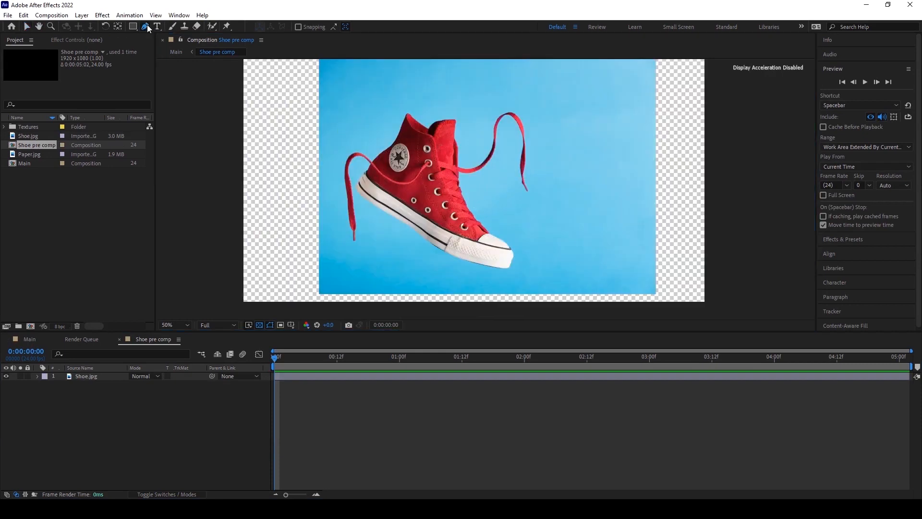
scroll(526, 221, "down", 5)
scroll(512, 240, "up", 5)
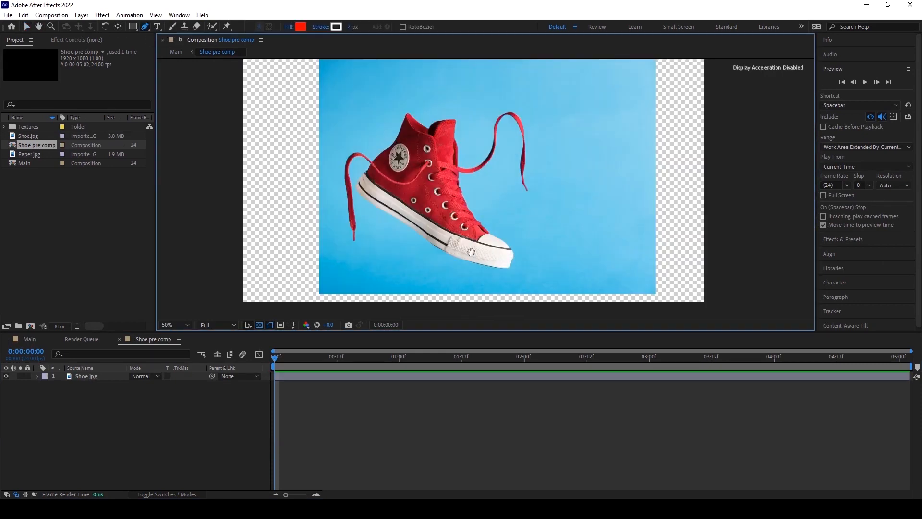
left_click_drag(471, 251, 513, 219)
left_click(535, 234)
scroll(521, 244, "up", 2)
left_click_drag(536, 147, 516, 140)
key("Delete")
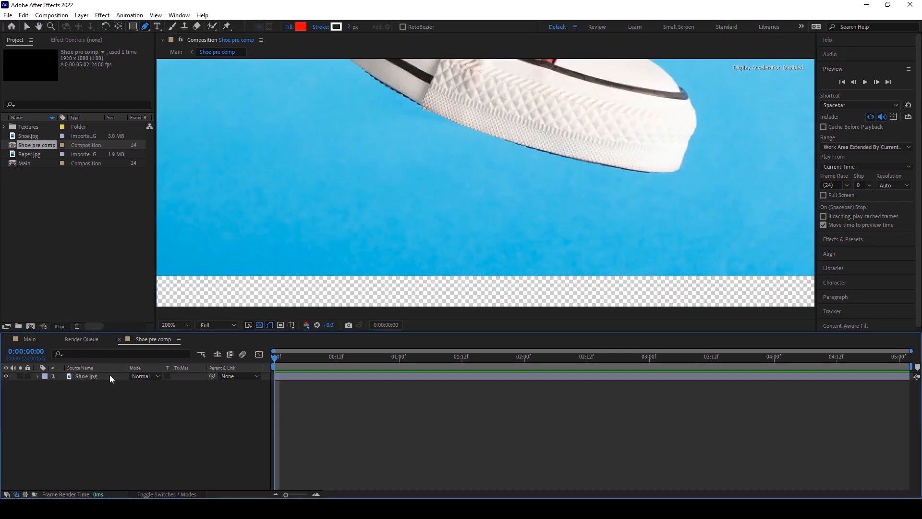
Select the Shoe.jpg layer and begin a Pen mask along the sole and the heel edge of the shoe.
left_click(101, 376)
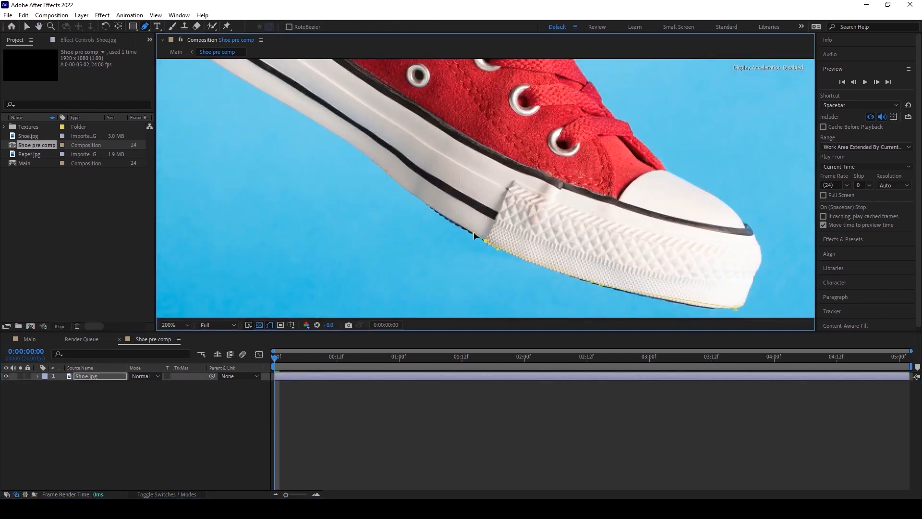
scroll(516, 237, "up", 2)
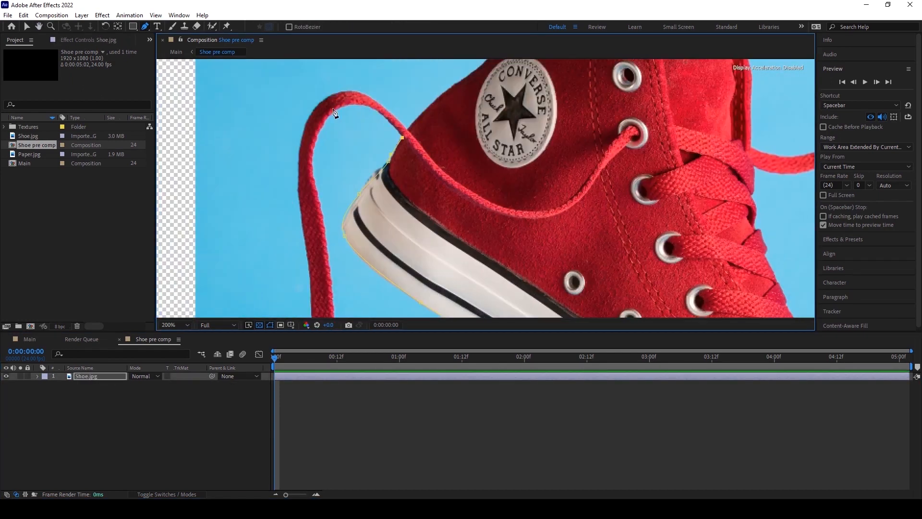
left_click_drag(333, 110, 313, 125)
left_click(316, 194)
left_click_drag(316, 194, 353, 59)
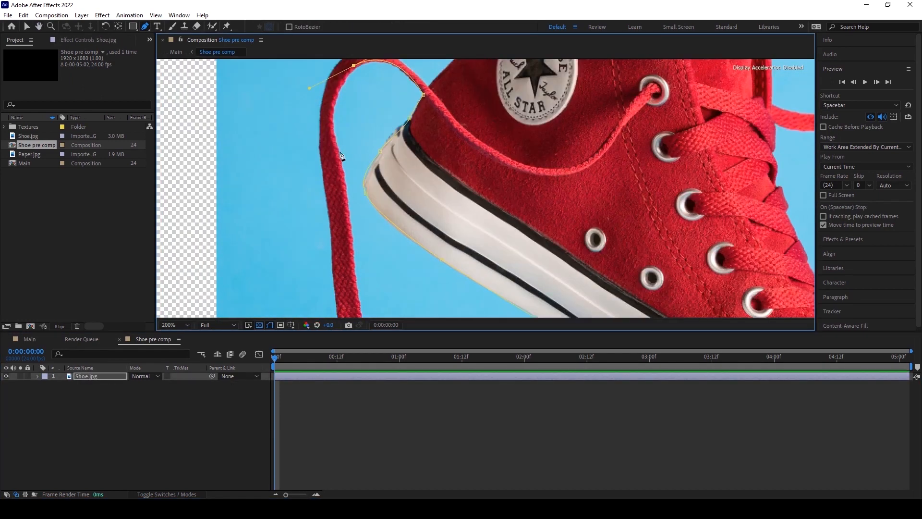
left_click_drag(367, 147, 368, 157)
left_click(376, 222)
left_click(377, 258)
left_click(376, 309)
left_click(369, 269)
left_click_drag(349, 191, 477, 260)
Continue the mask path around the shoe's collar and upper edge toward the right lace.
scroll(500, 142, "up", 1)
scroll(485, 192, "down", 1)
left_click_drag(460, 211, 464, 191)
left_click(461, 179)
left_click_drag(454, 102, 456, 89)
left_click_drag(454, 102, 452, 211)
left_click_drag(491, 136, 527, 128)
left_click_drag(562, 171, 568, 174)
left_click_drag(602, 132, 502, 216)
left_click_drag(529, 178, 537, 163)
left_click_drag(565, 93, 588, 77)
left_click(615, 106)
left_click(660, 135)
left_click_drag(680, 111, 686, 109)
left_click_drag(757, 97, 771, 97)
left_click(768, 110)
left_click(763, 176)
left_click_drag(782, 218, 621, 132)
left_click(620, 201)
left_click_drag(744, 155, 694, 235)
left_click_drag(699, 180, 698, 142)
left_click_drag(775, 100, 780, 101)
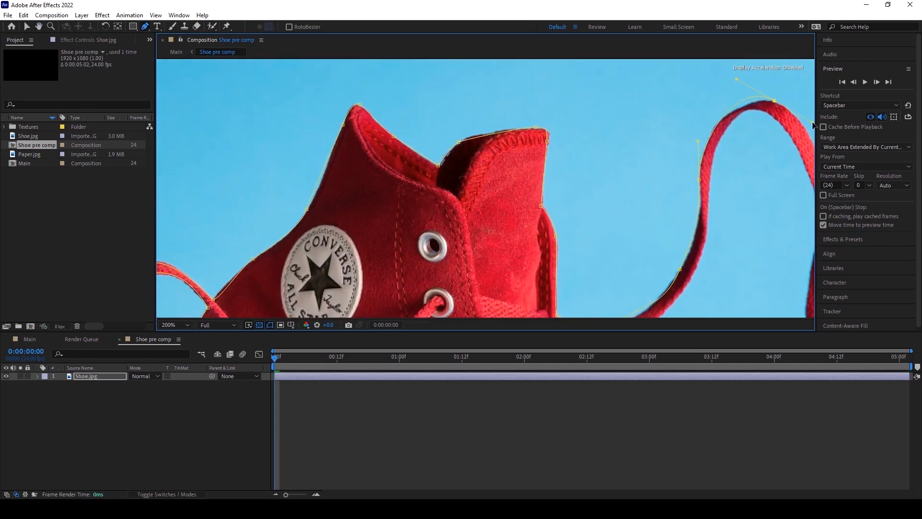
Trace the mask path around the loop of the right shoelace, undoing one misplaced point.
left_click_drag(807, 140, 780, 139)
left_click(792, 160)
left_click_drag(752, 101, 776, 104)
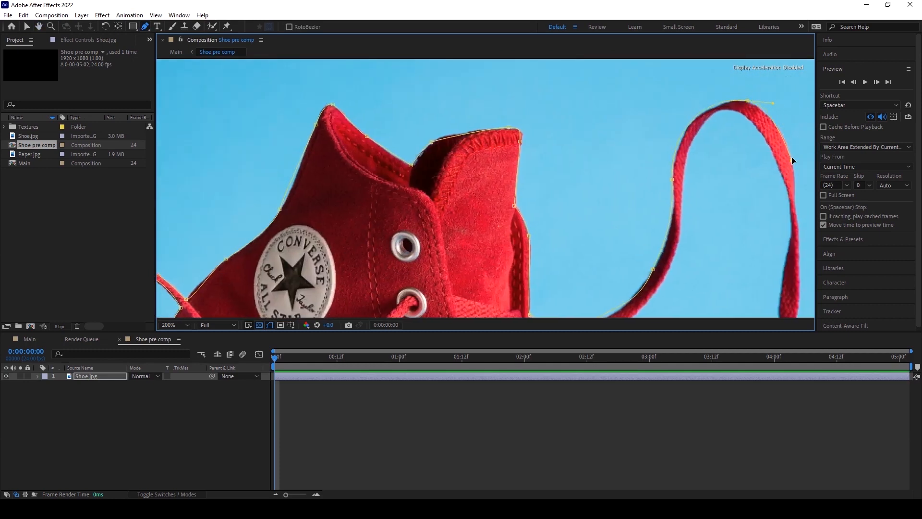
left_click(798, 238)
left_click_drag(811, 309, 748, 210)
left_click(734, 212)
left_click(728, 261)
left_click_drag(745, 314, 737, 244)
left_click_drag(716, 212, 696, 248)
key("ctrl+z")
left_click(713, 256)
left_click_drag(712, 184, 715, 166)
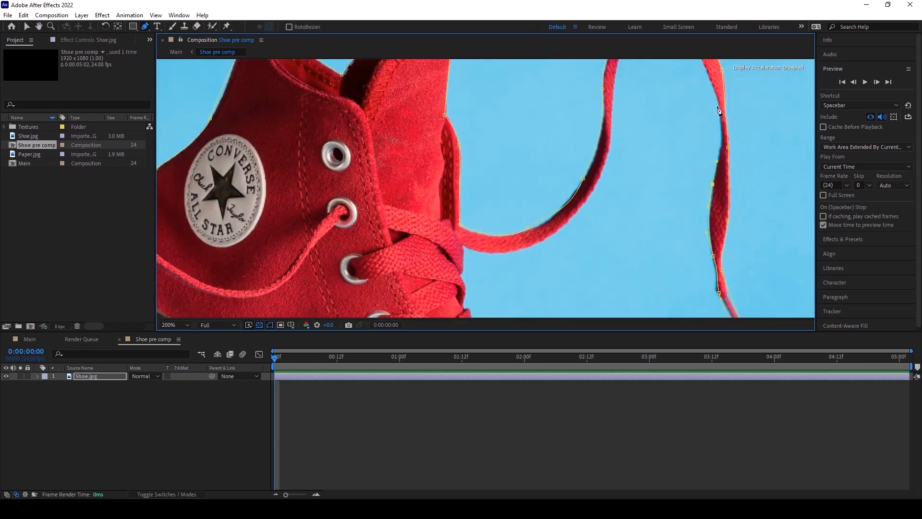
left_click_drag(717, 96, 712, 76)
left_click_drag(699, 136, 723, 199)
left_click_drag(689, 85, 669, 91)
left_click_drag(636, 149, 634, 182)
left_click_drag(605, 271, 632, 207)
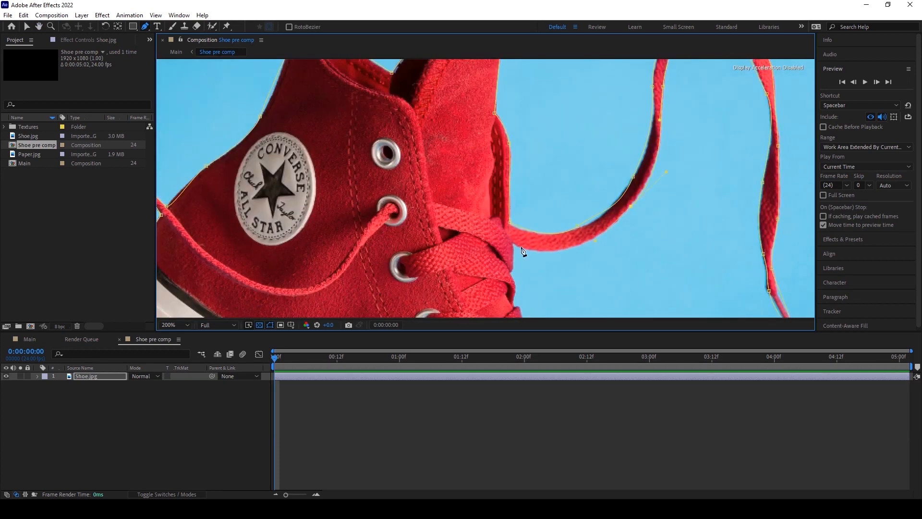
Trace the mask back along the lace and the toe cap and close the path at the starting point.
scroll(527, 210, "down", 8)
left_click(564, 179)
left_click(602, 219)
left_click(617, 234)
left_click_drag(677, 275, 654, 199)
left_click_drag(668, 224, 654, 268)
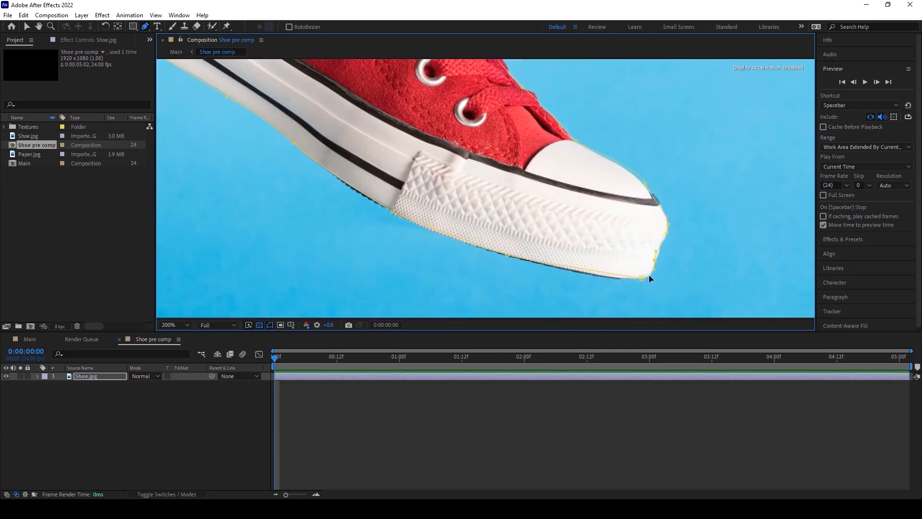
left_click(644, 279)
scroll(578, 185, "down", 3)
scroll(488, 185, "up", 1)
left_click_drag(479, 168, 489, 186)
scroll(491, 189, "up", 2)
scroll(506, 177, "down", 2)
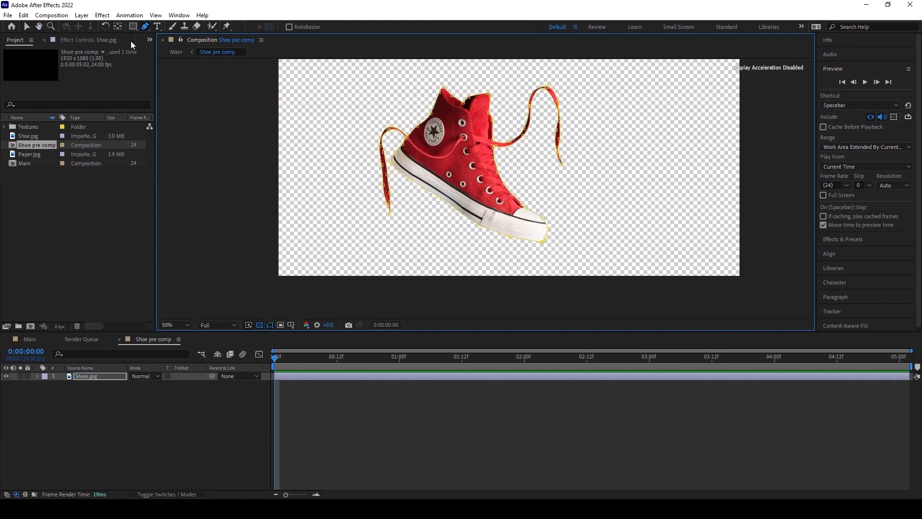
Apply the Matte Choker effect to the masked Shoe.jpg layer.
left_click(102, 16)
mouse_move(141, 189)
left_click(258, 189)
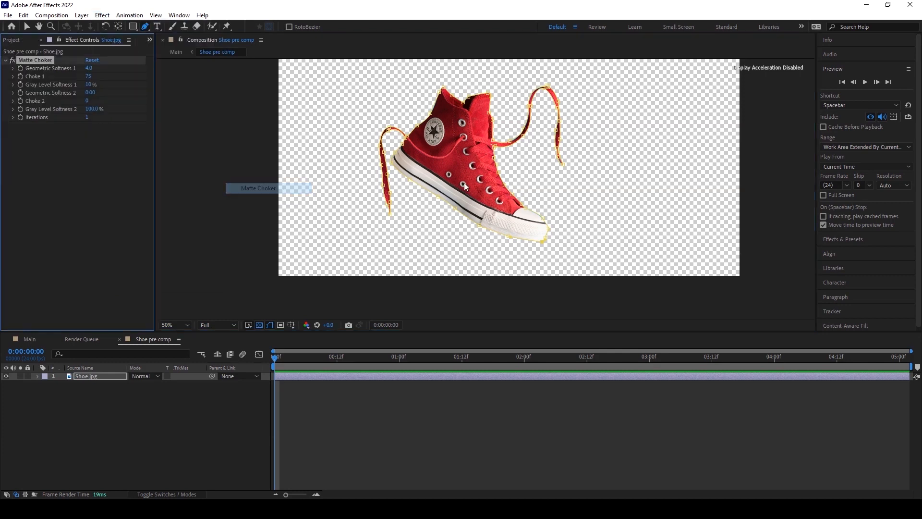
scroll(492, 167, "up", 2)
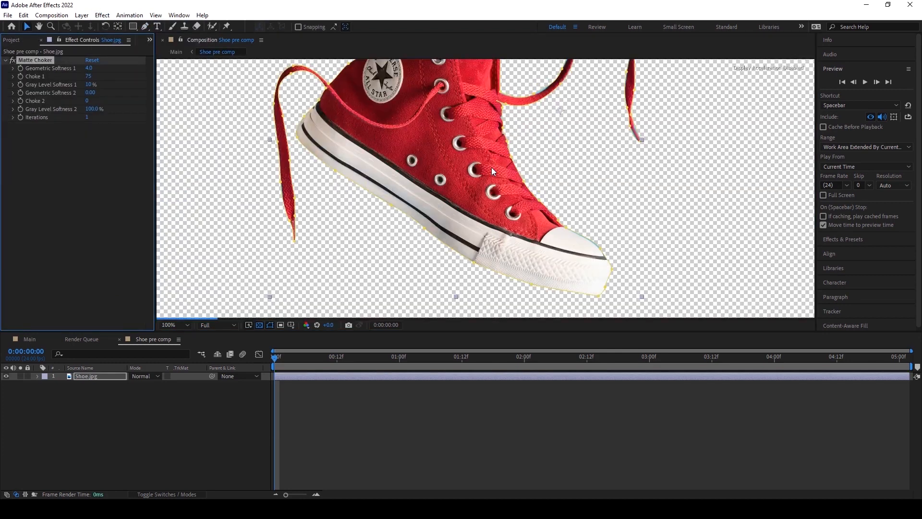
Raise the Matte Choker's Geometric Softness 1 to 10.4 on the Shoe.jpg layer.
left_click(399, 437)
left_click_drag(465, 194, 494, 229)
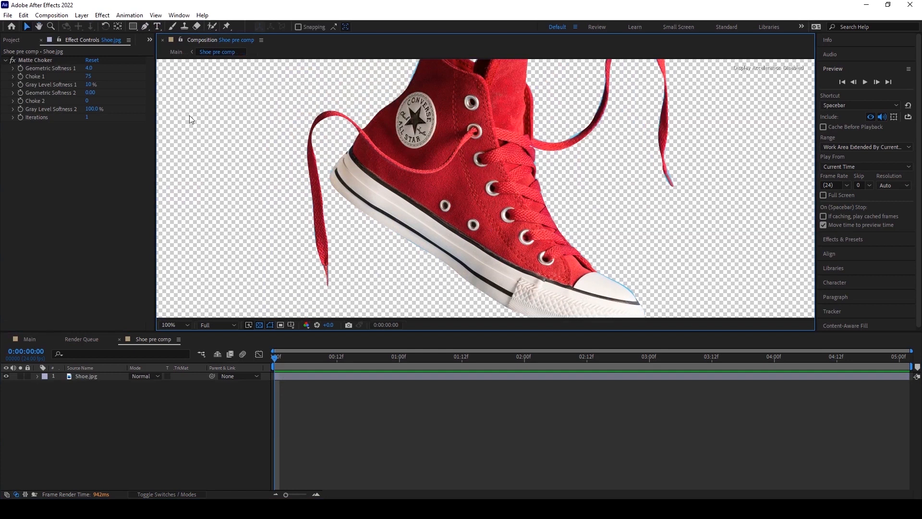
left_click_drag(90, 71, 96, 68)
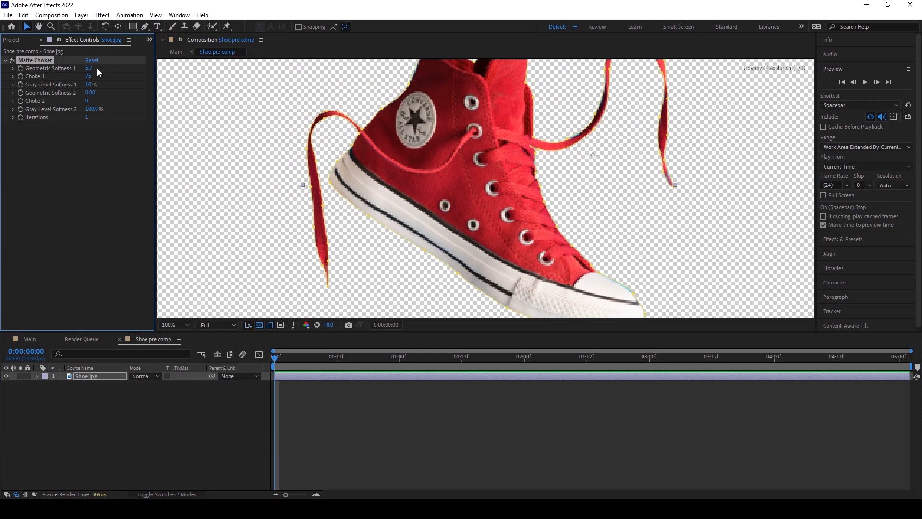
left_click(376, 395)
scroll(420, 209, "down", 2)
scroll(503, 264, "up", 4)
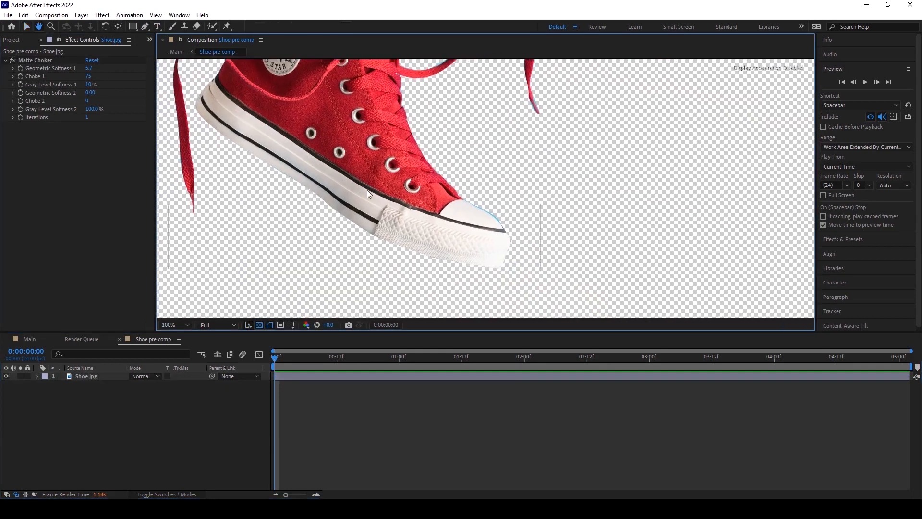
left_click_drag(89, 67, 113, 67)
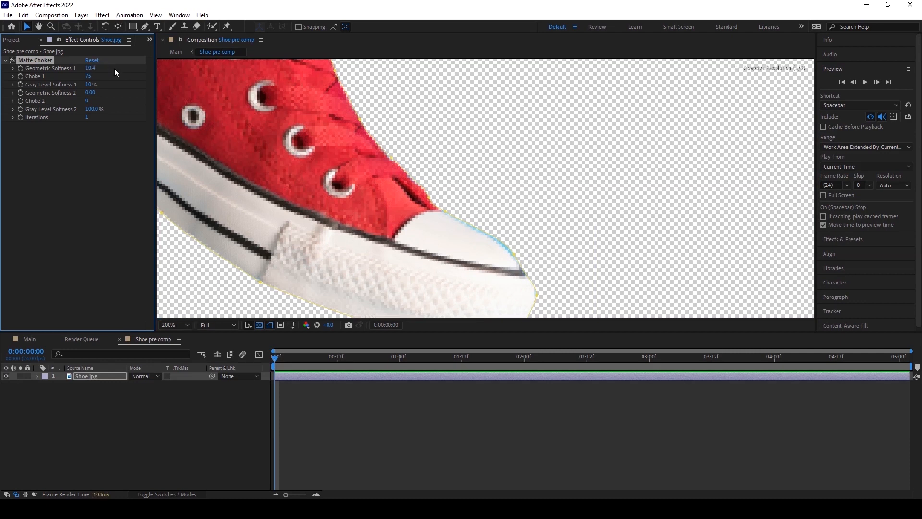
Increase the Matte Choker's Choke 1 to 127.
scroll(473, 197, "down", 1)
left_click(483, 452)
scroll(420, 209, "down", 1)
scroll(419, 213, "up", 2)
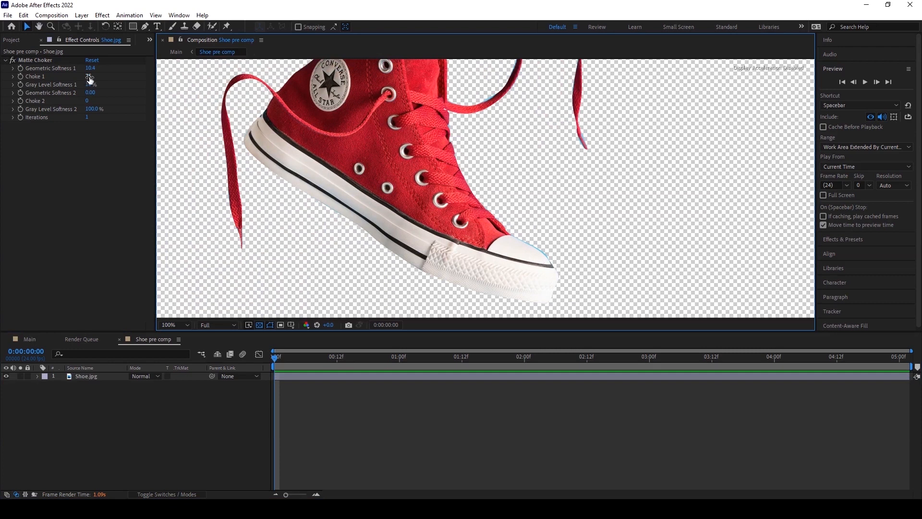
left_click_drag(89, 76, 99, 77)
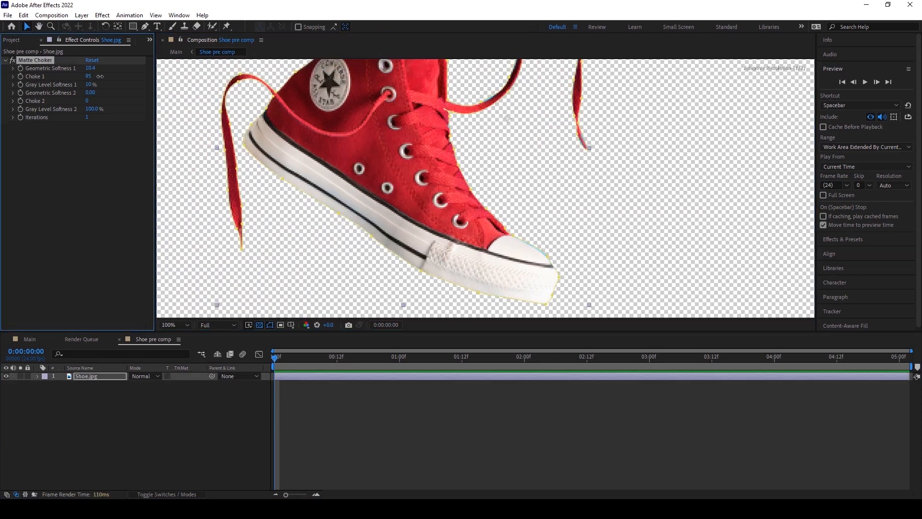
left_click(442, 407)
key("comma")
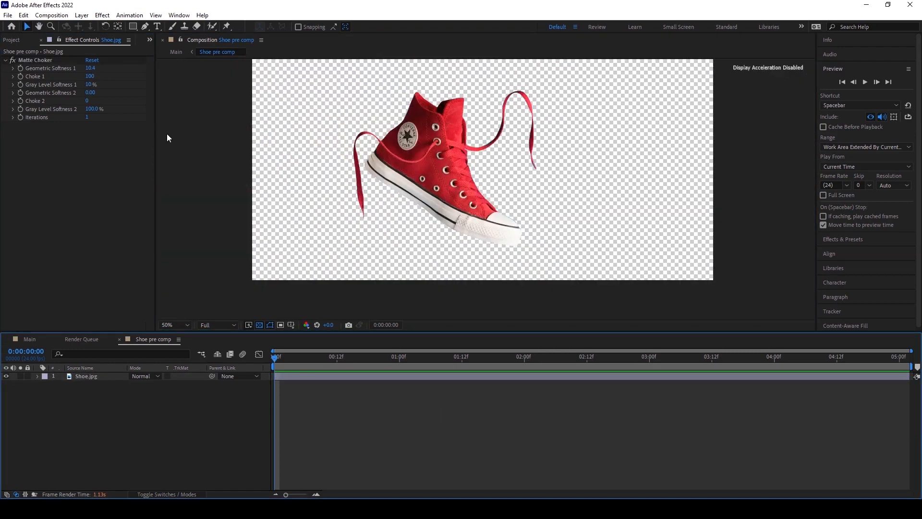
left_click_drag(90, 77, 110, 76)
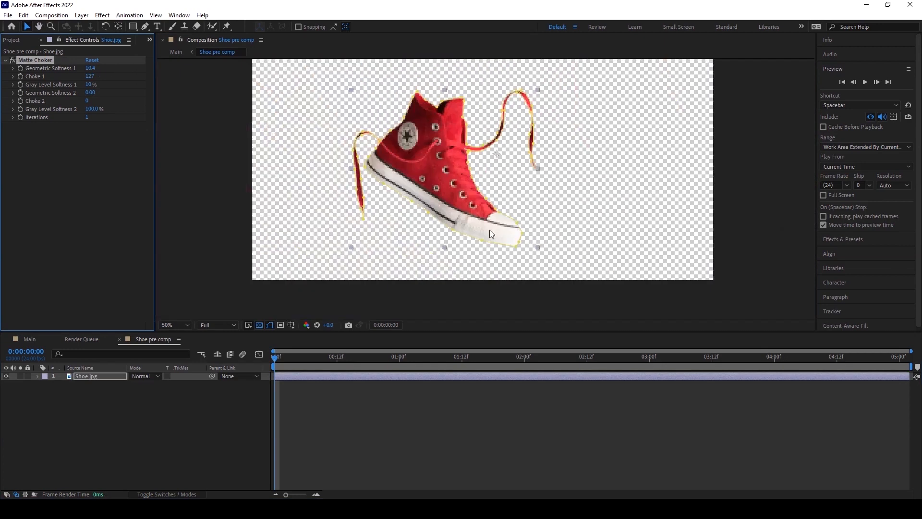
Zoom in and pan around the shoe to examine the choked edges at the toe cap and laces.
key("period")
key("period")
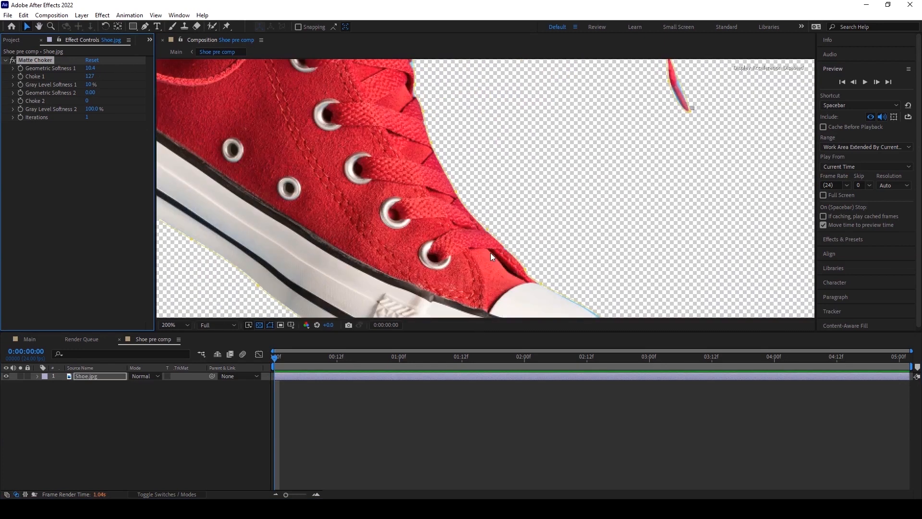
left_click_drag(470, 222, 367, 137)
key("period")
left_click_drag(525, 278, 493, 168)
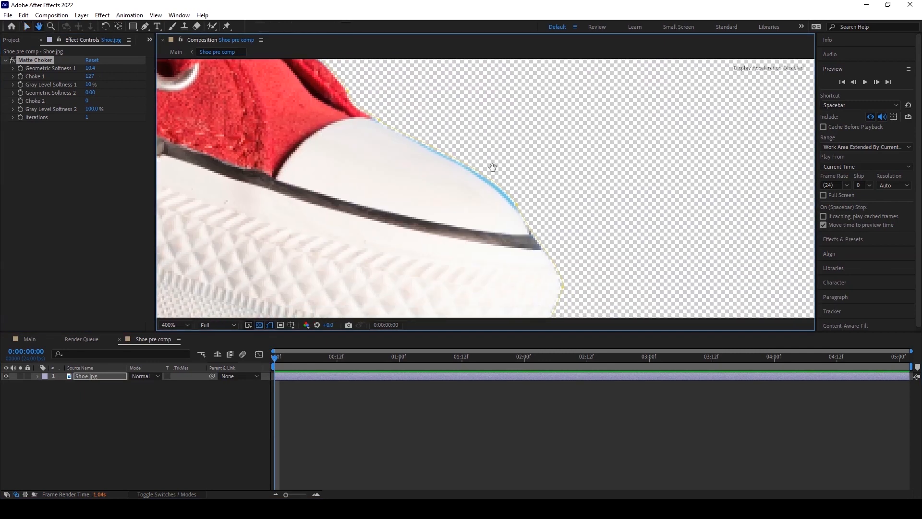
left_click(518, 210)
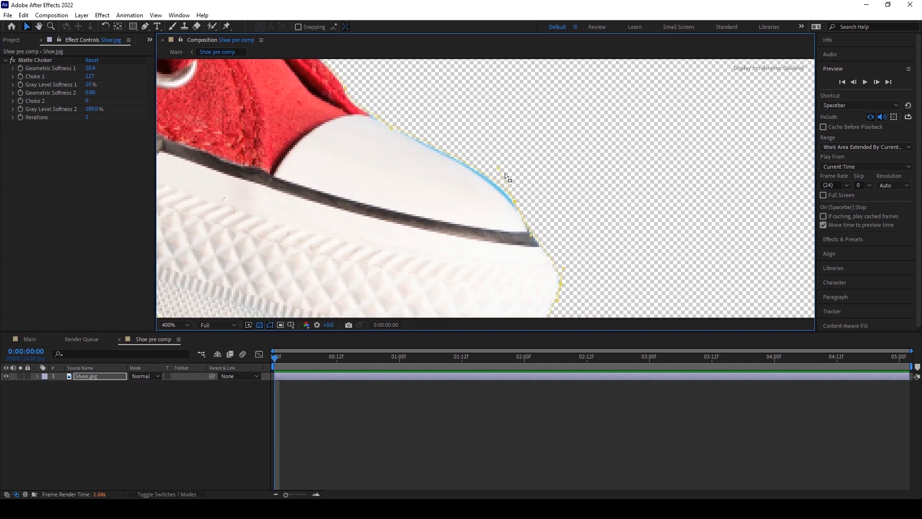
left_click_drag(498, 168, 510, 203)
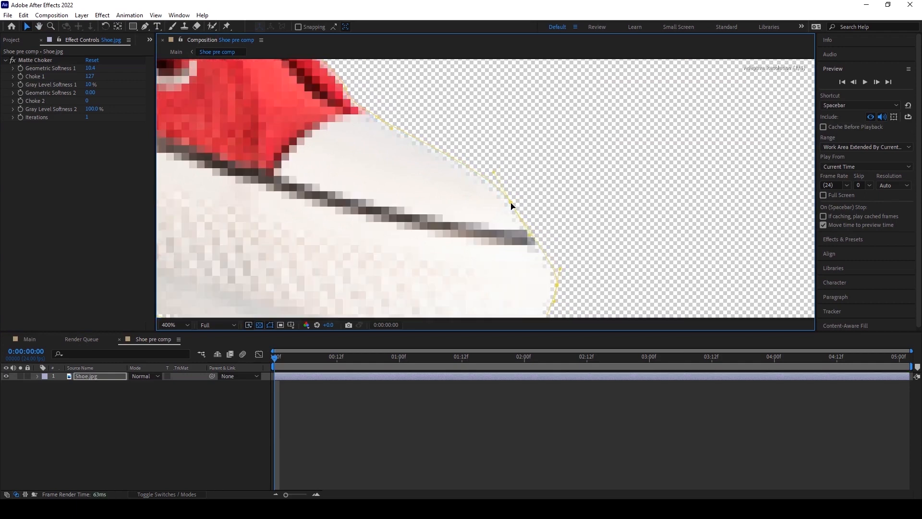
scroll(528, 219, "down", 6)
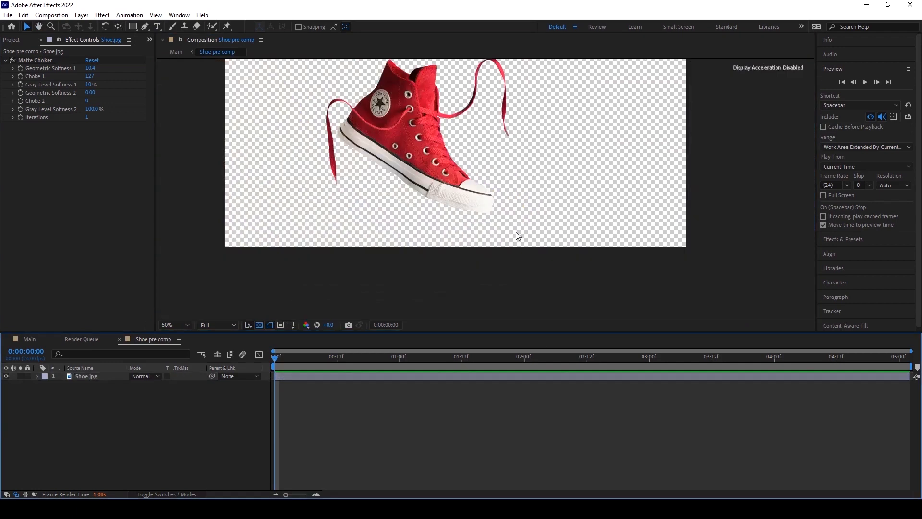
scroll(474, 194, "up", 1)
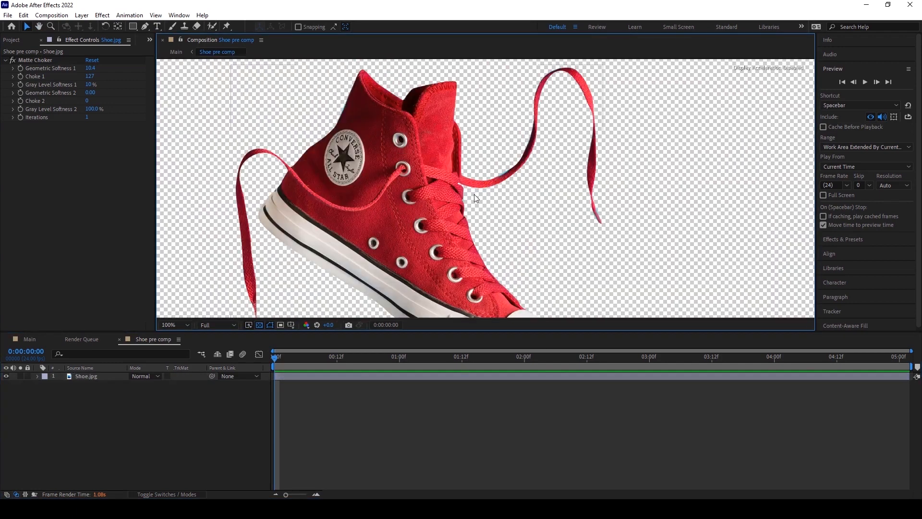
scroll(477, 192, "down", 4)
scroll(477, 228, "up", 2)
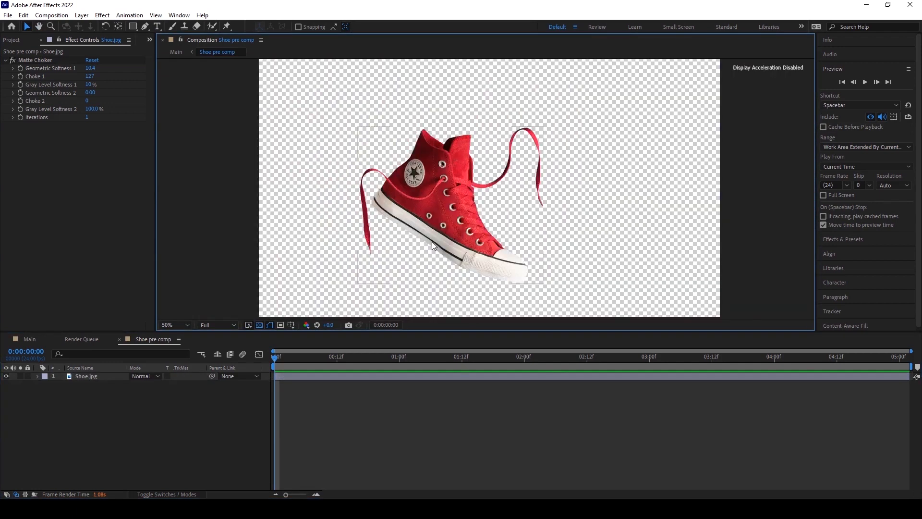
left_click_drag(431, 241, 502, 219)
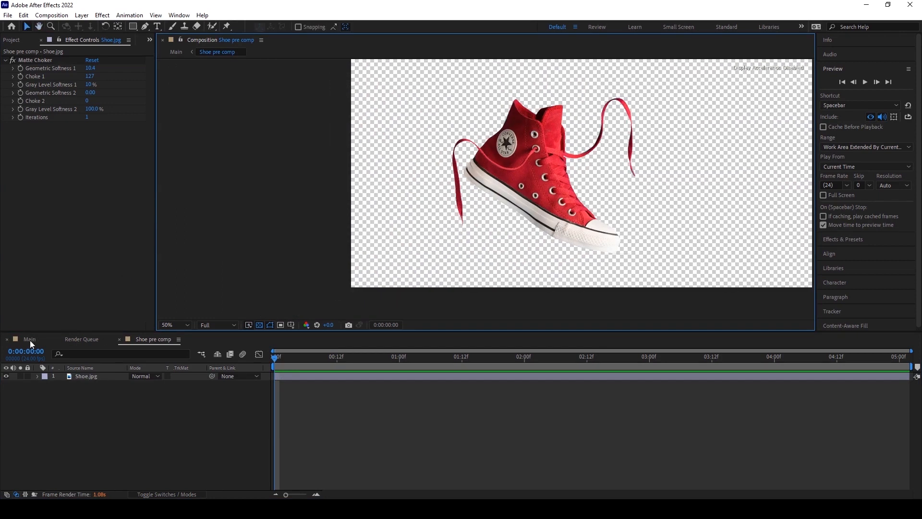
In the Main composition, add Paper.jpg and place it beneath the Shoe pre comp layer.
left_click(30, 339)
left_click_drag(464, 209, 477, 207)
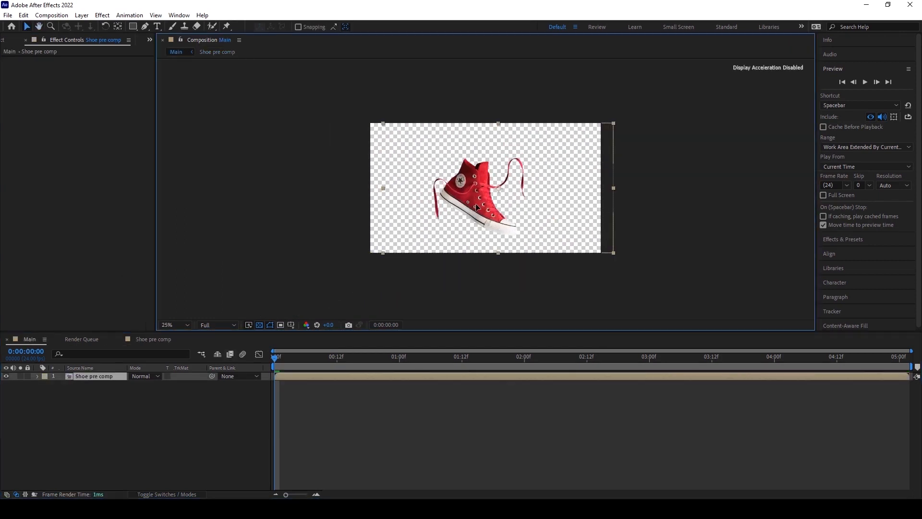
left_click(3, 40)
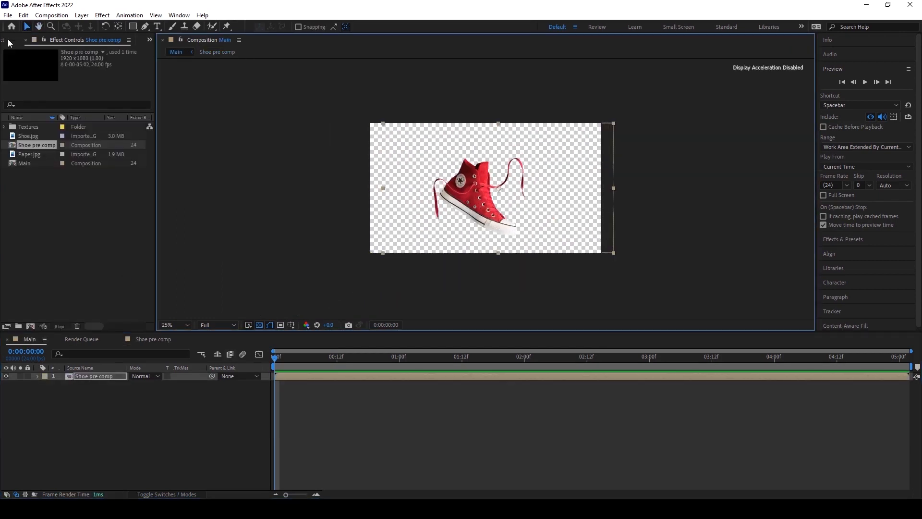
left_click(31, 153)
left_click_drag(33, 153, 481, 201)
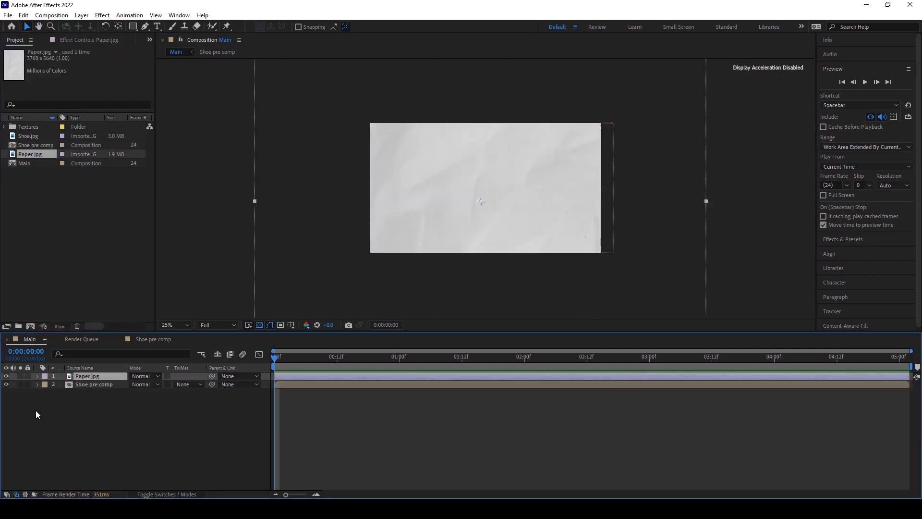
left_click_drag(90, 376, 91, 408)
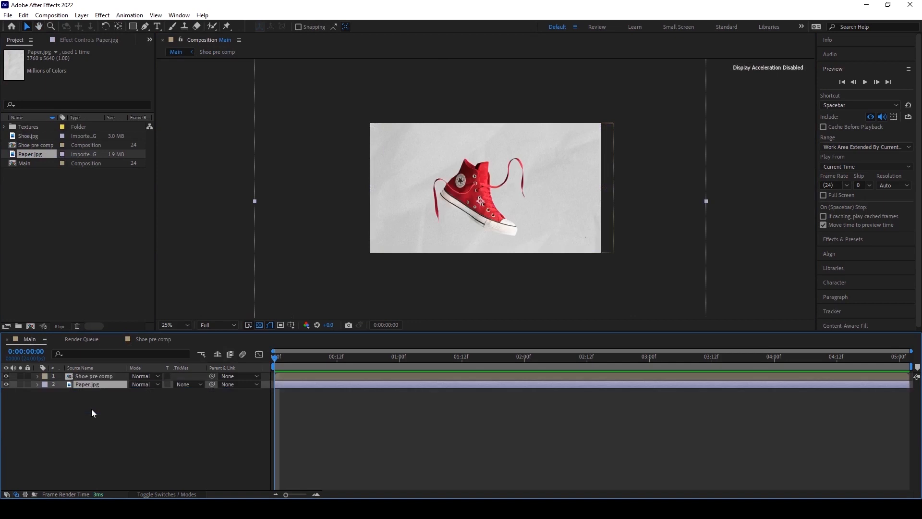
left_click_drag(550, 226, 546, 224)
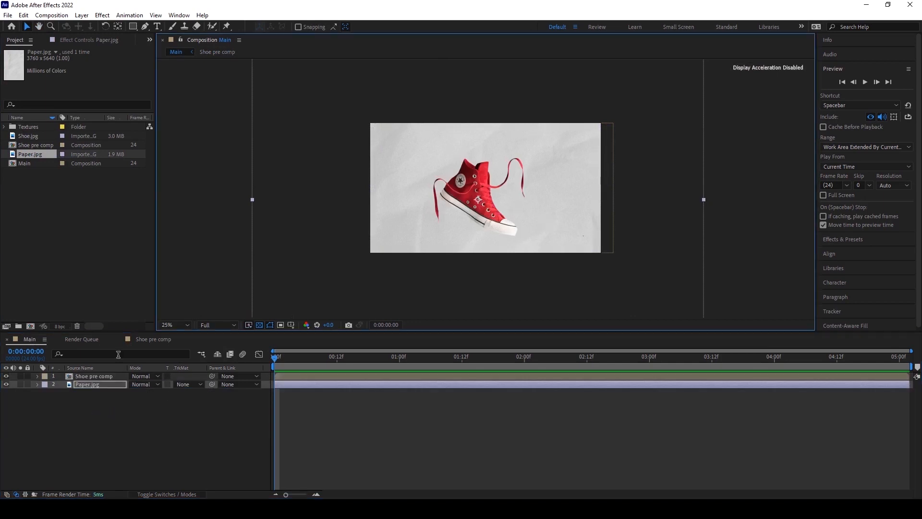
Pre-compose the Paper.jpg layer into a new composition named BG, moving all attributes into it.
left_click(109, 392)
left_click(107, 387)
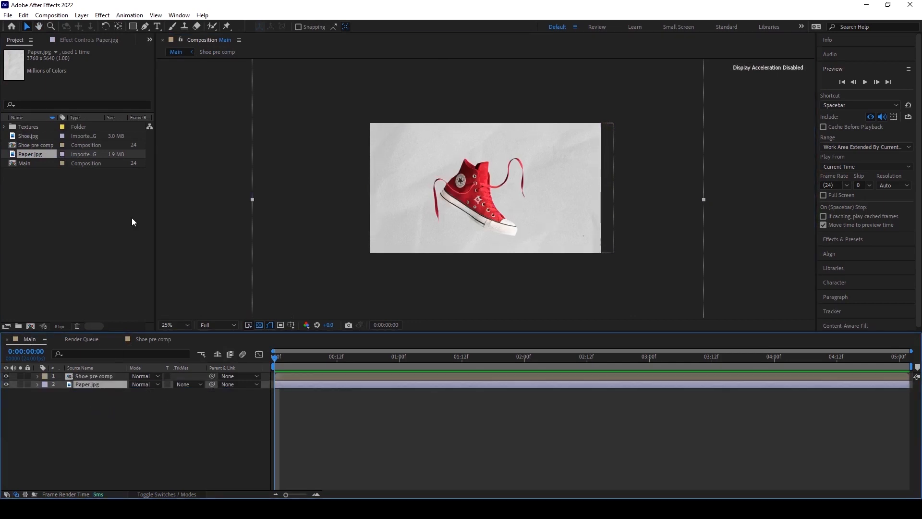
left_click(82, 15)
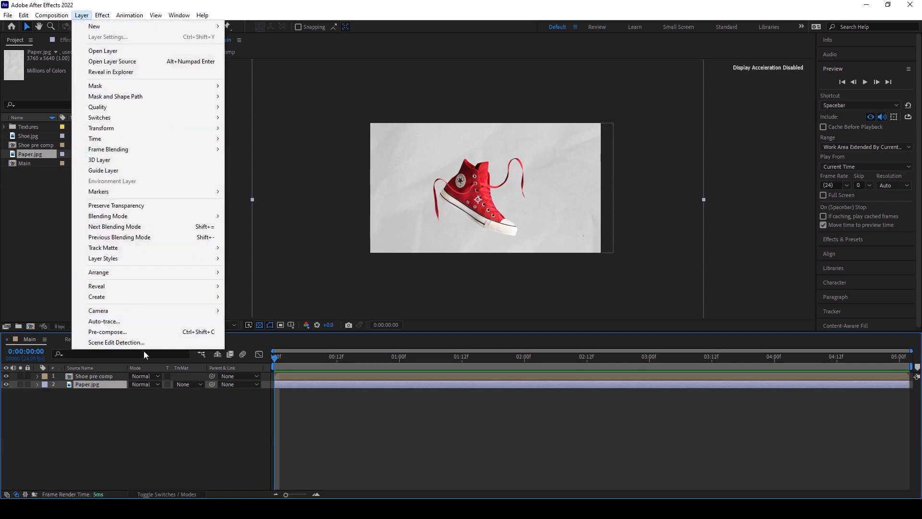
left_click(154, 331)
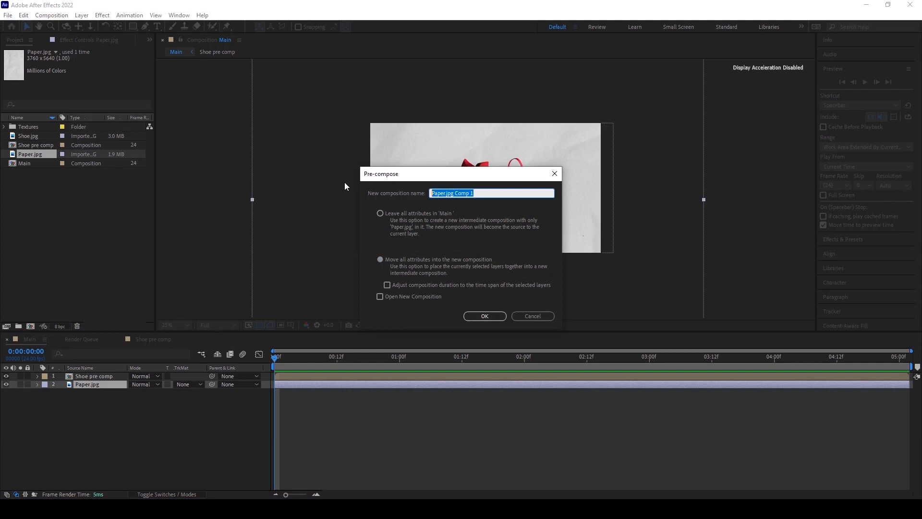
key("BackSpace")
left_click(380, 260)
left_click(485, 317)
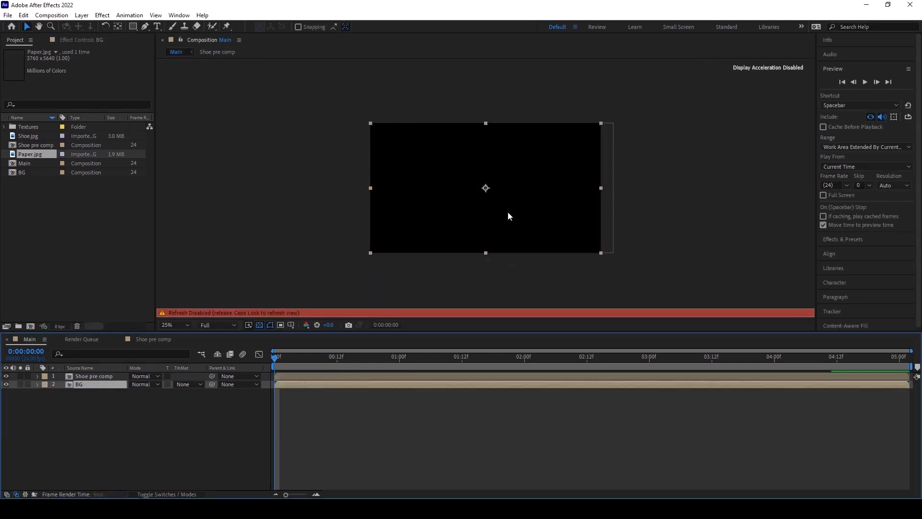
Apply a Curves effect to the BG layer and pull the curve down to darken the paper.
left_click(102, 15)
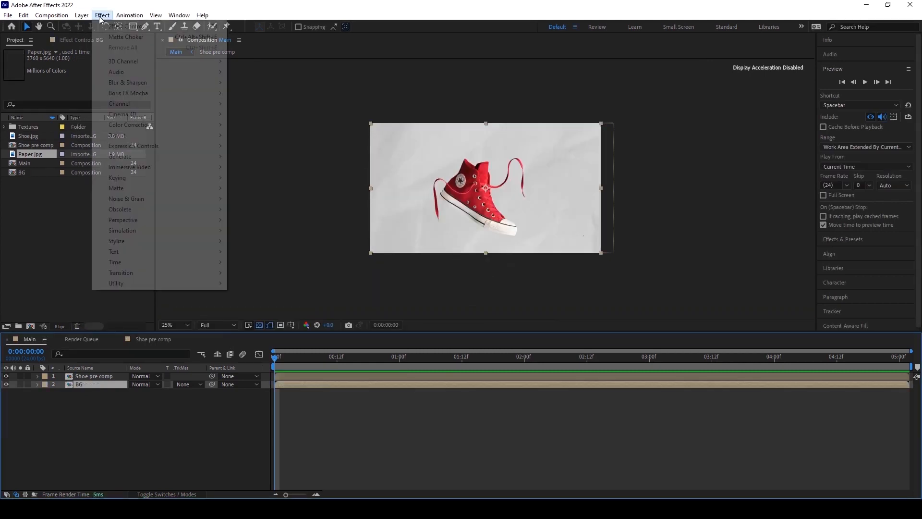
mouse_move(127, 125)
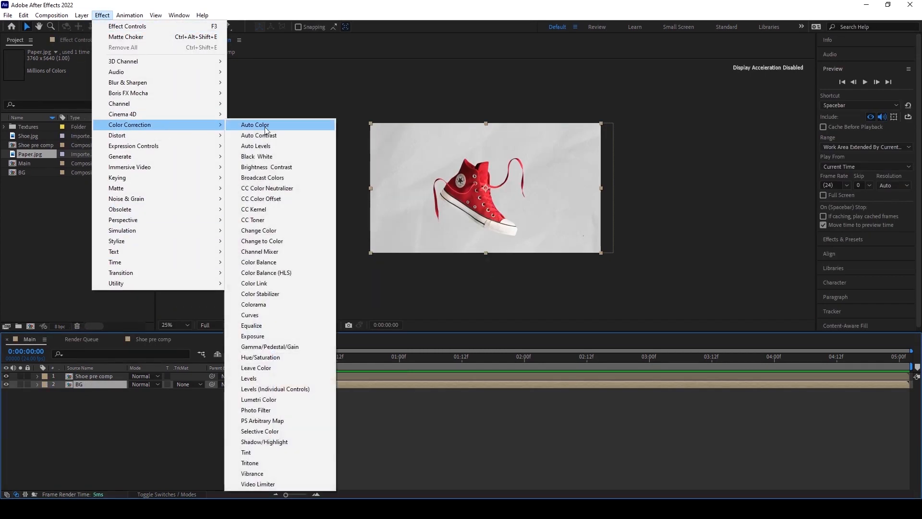
left_click(266, 315)
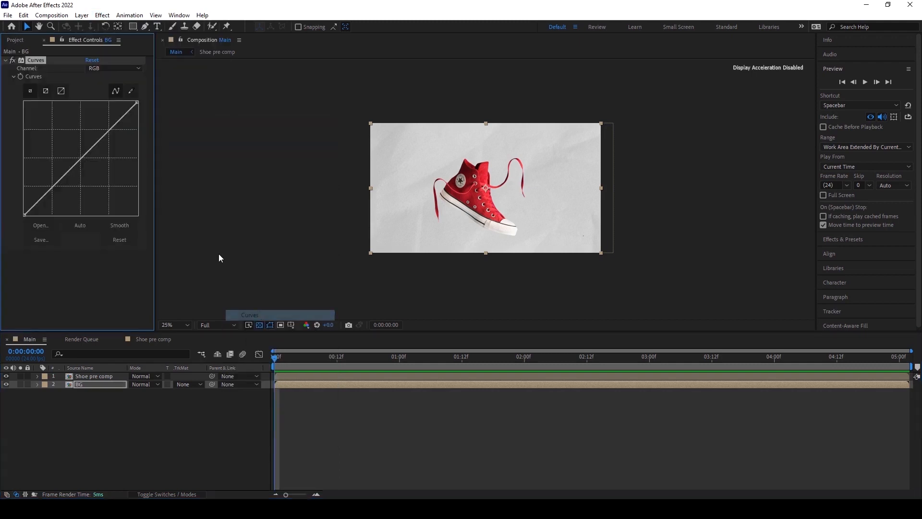
left_click_drag(82, 157, 91, 169)
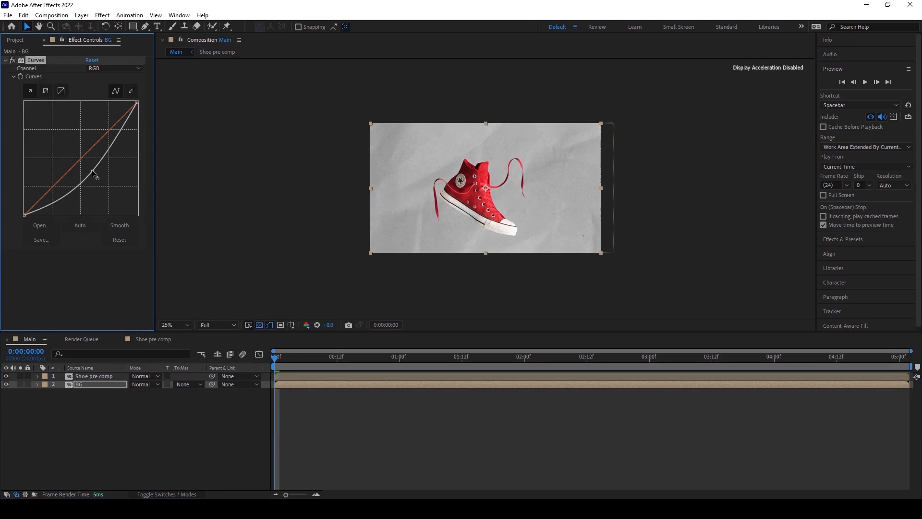
Apply a Tint effect to the BG layer and set Map White To a light blue, 65E0FF.
left_click(103, 17)
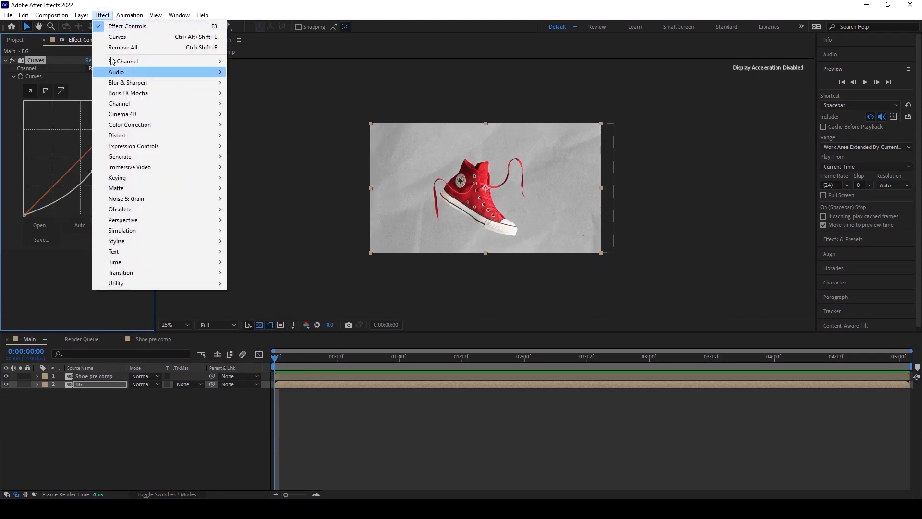
mouse_move(142, 125)
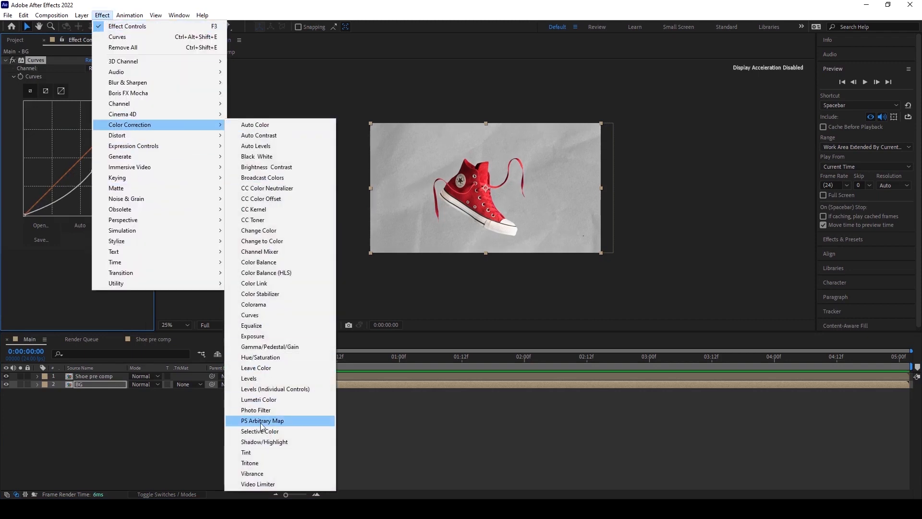
left_click(258, 454)
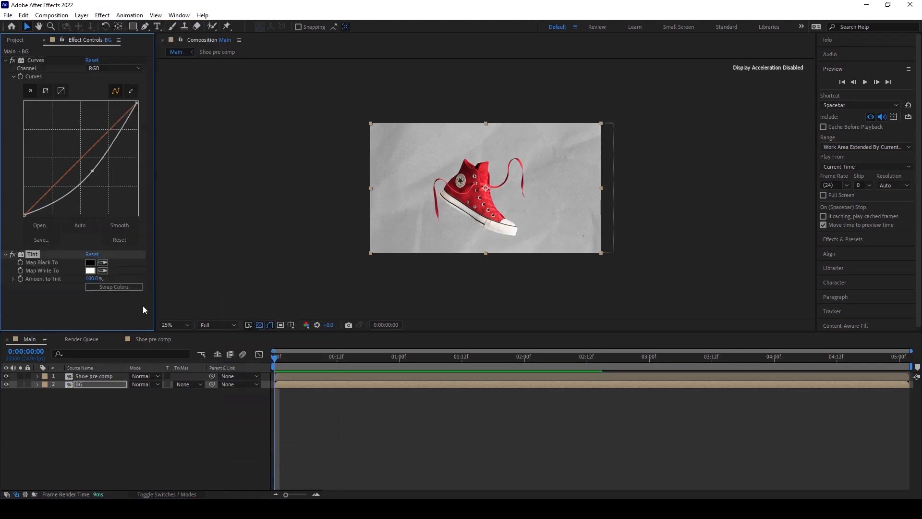
left_click(90, 270)
left_click(346, 183)
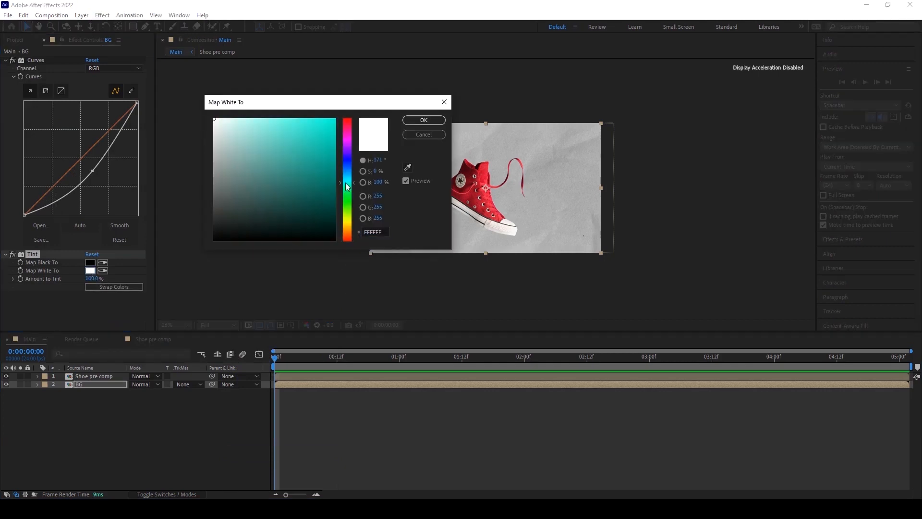
left_click_drag(351, 186, 352, 180)
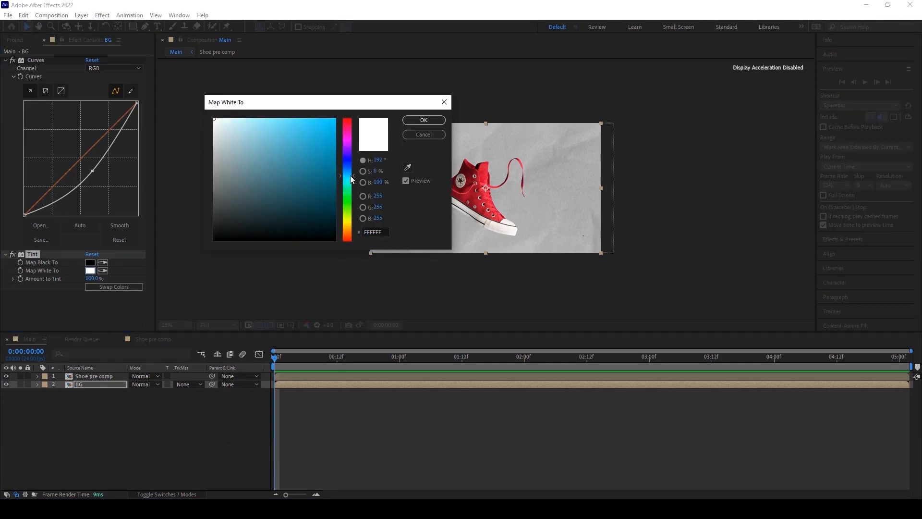
mouse_move(307, 125)
left_mouse_down()
mouse_move(276, 113)
mouse_move(287, 116)
left_mouse_up()
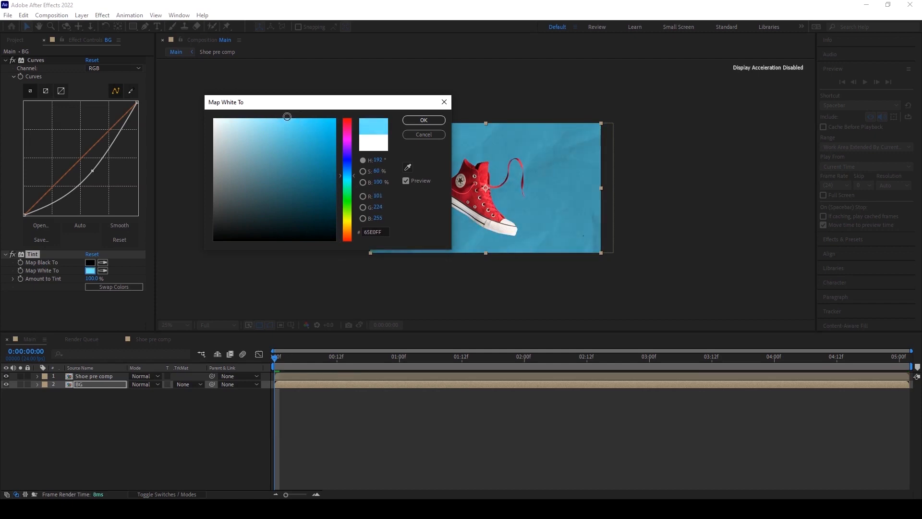
left_click(424, 120)
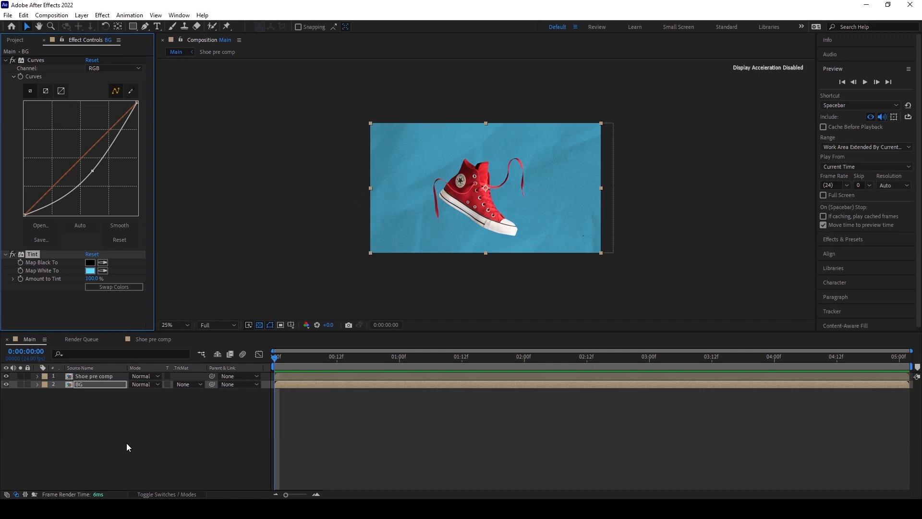
left_click(93, 376)
left_click_drag(482, 208, 488, 205)
key("Return")
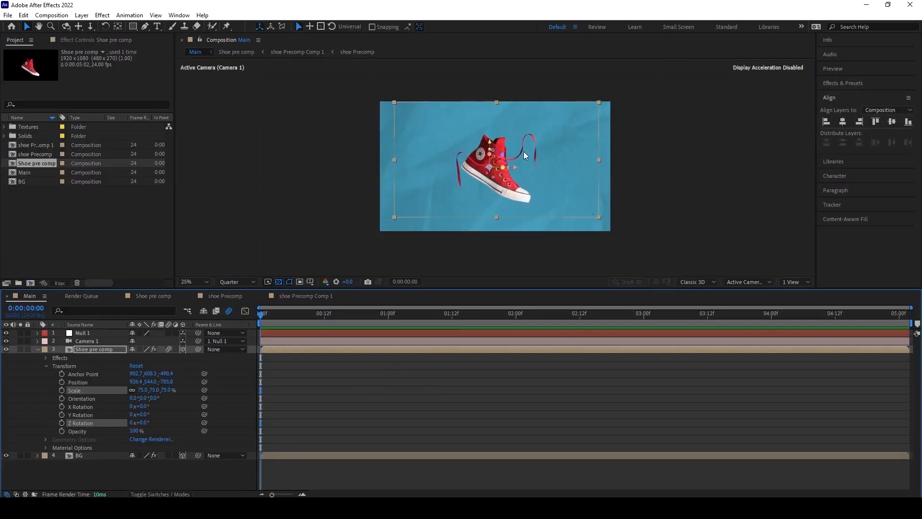
Create a new solid layer in the Main composition.
key("period")
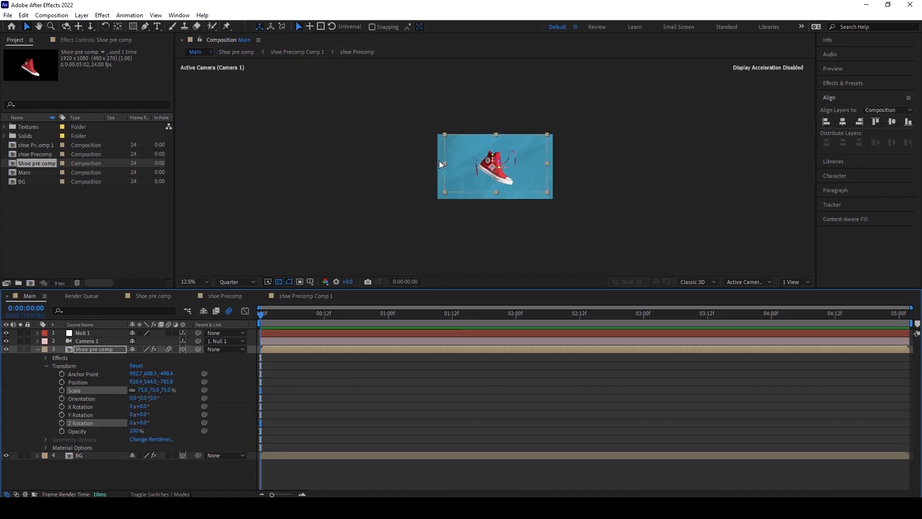
left_click(82, 15)
mouse_move(201, 26)
left_click(272, 37)
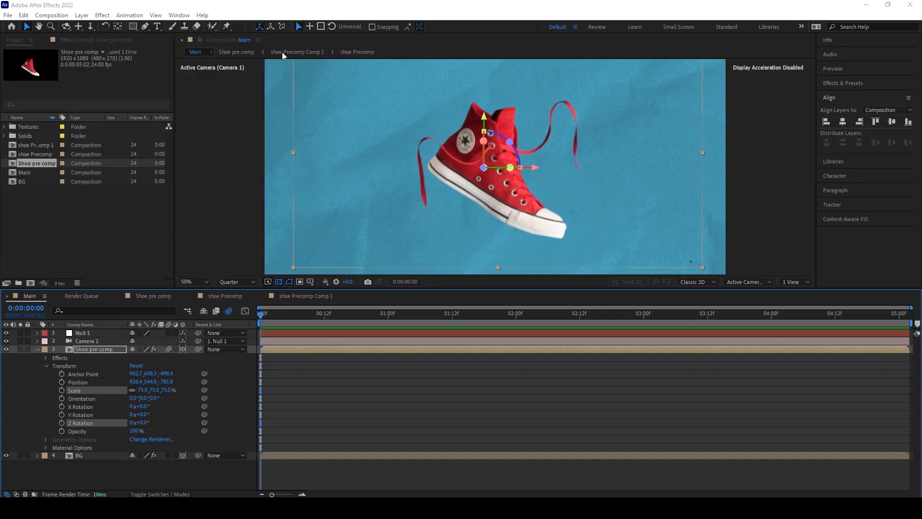
left_click(403, 280)
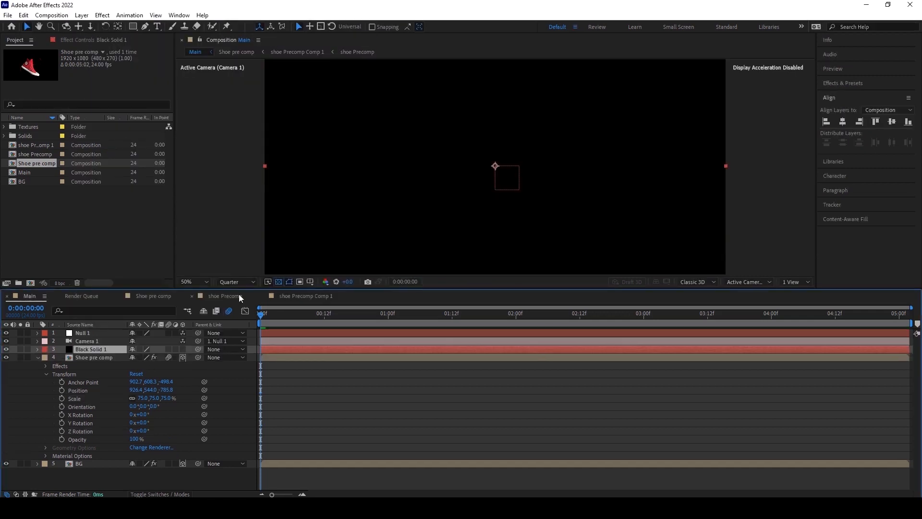
Apply a Gradient Ramp to the solid and set its Start Color to near-white F2F2F2.
left_click(102, 14)
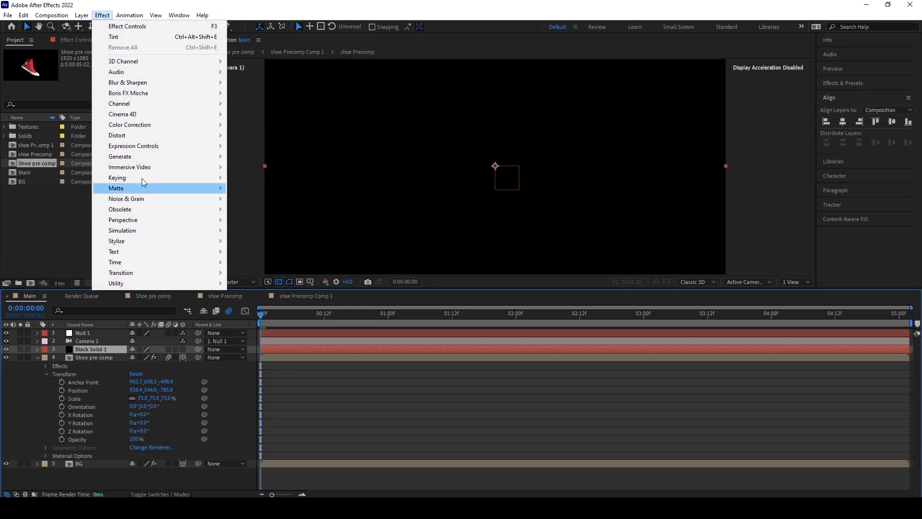
mouse_move(172, 156)
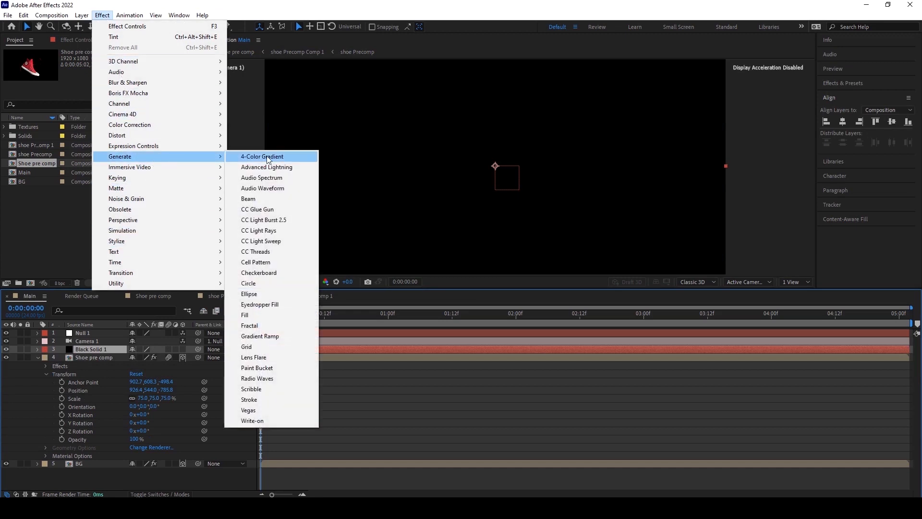
left_click(267, 336)
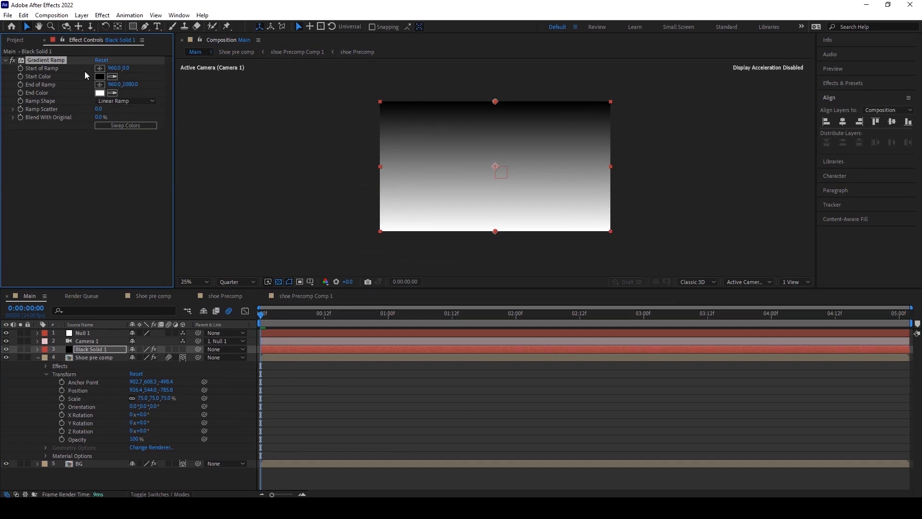
left_click(99, 77)
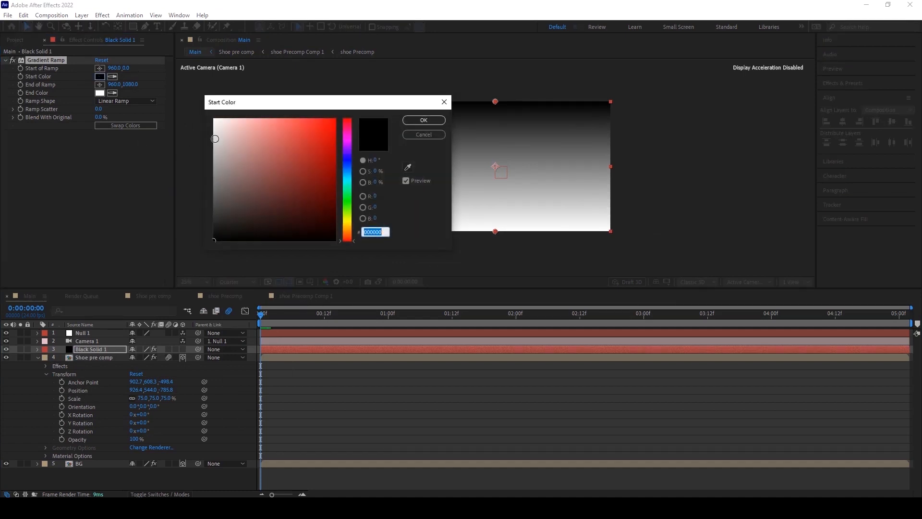
left_click(212, 126)
left_click_drag(213, 126, 213, 125)
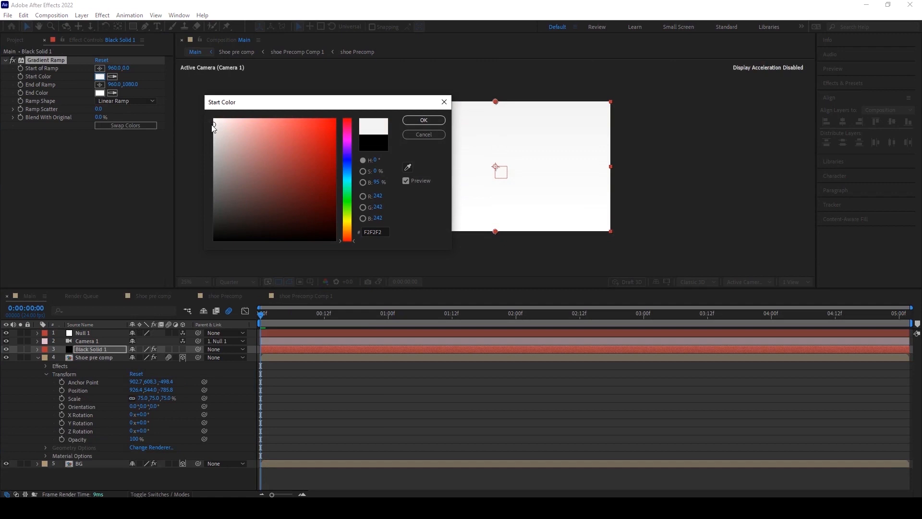
left_click(423, 120)
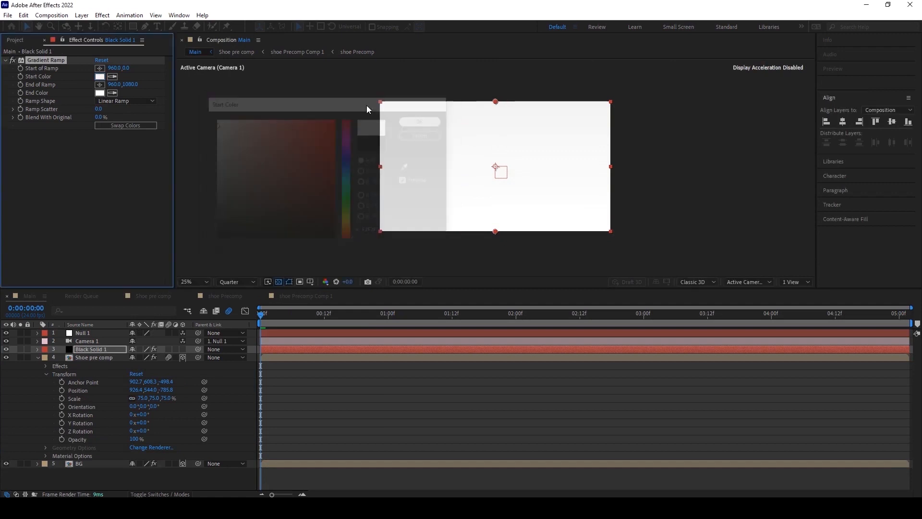
Set the Gradient Ramp's End Color to light cyan 60FFFD.
left_click(99, 93)
left_click_drag(353, 191, 353, 180)
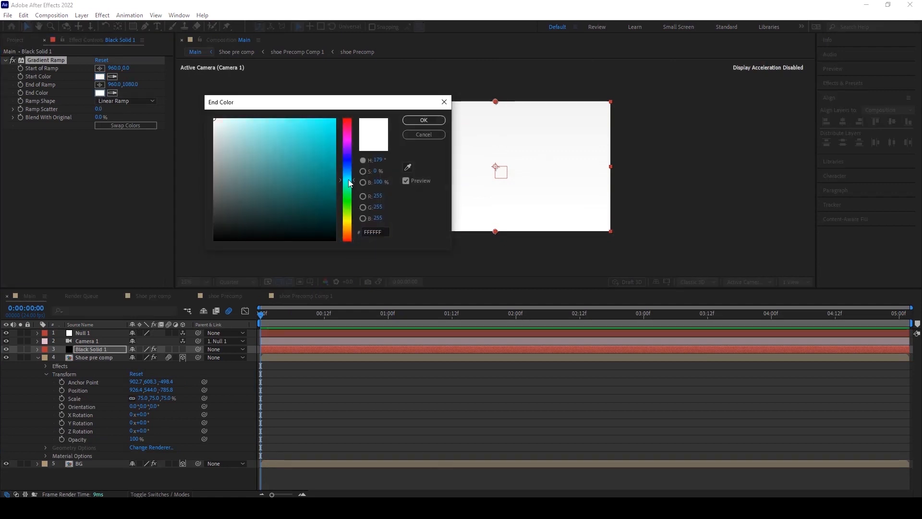
left_click_drag(301, 120, 292, 120)
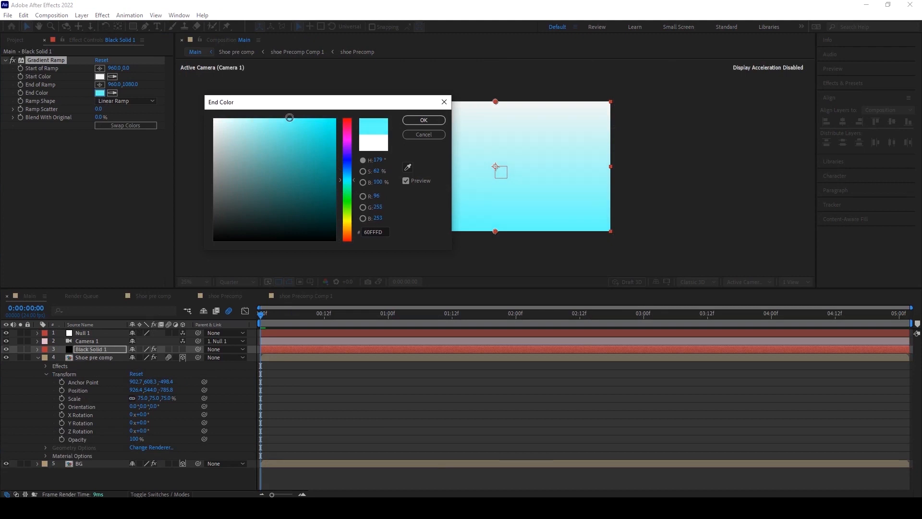
key("Return")
Move the gradient solid to the bottom of the layer stack, beneath the BG layer.
left_click(37, 357)
left_click(87, 350)
left_click_drag(86, 350, 88, 360)
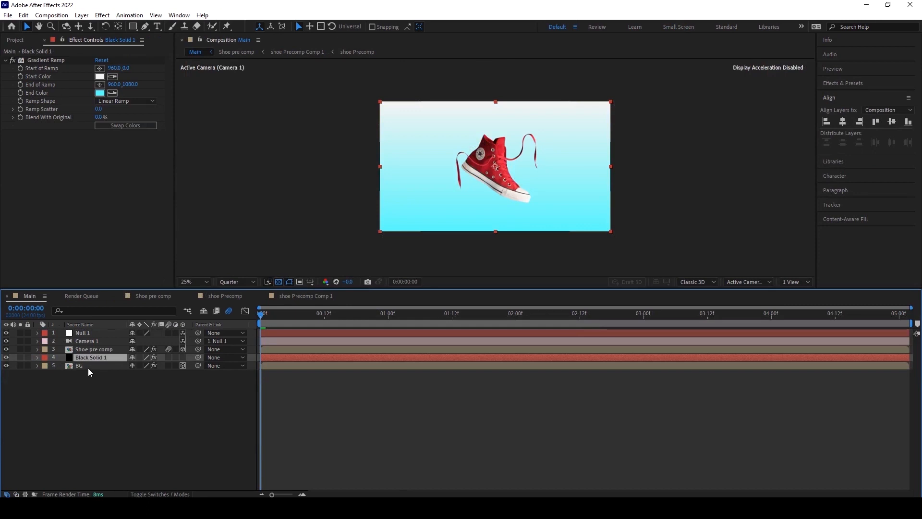
left_click_drag(84, 357, 86, 346)
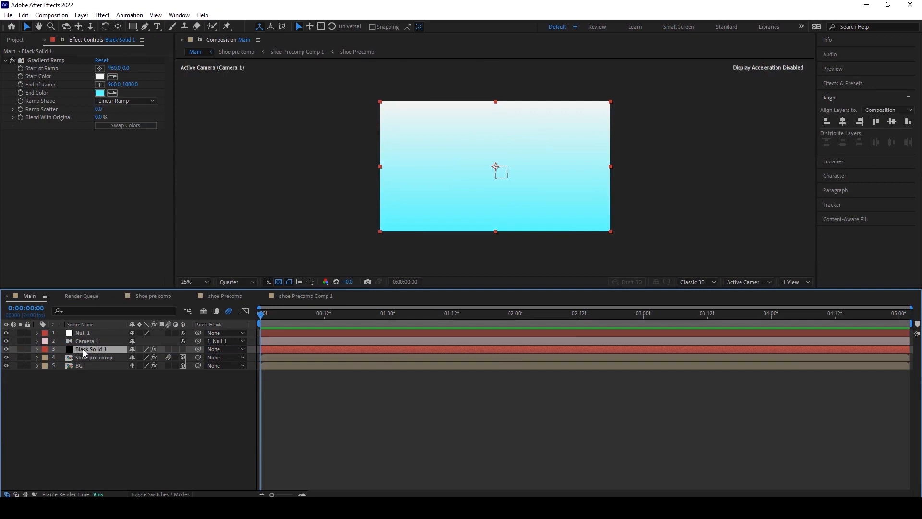
left_click_drag(83, 348, 85, 361)
left_click(90, 392)
left_click(87, 358)
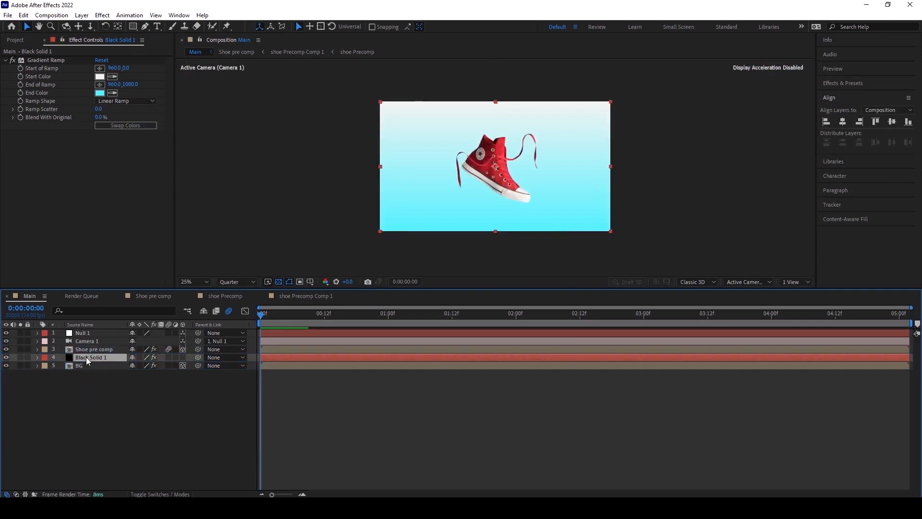
left_click_drag(88, 357, 86, 379)
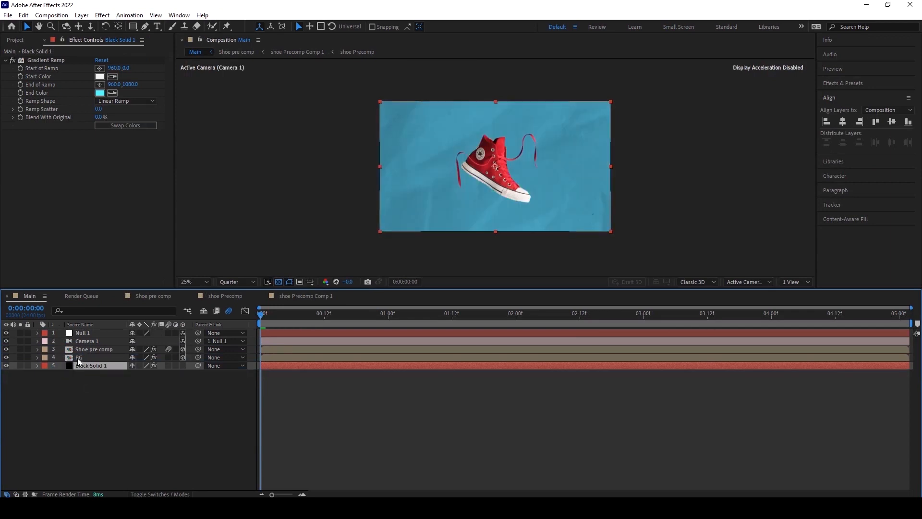
left_click(79, 358)
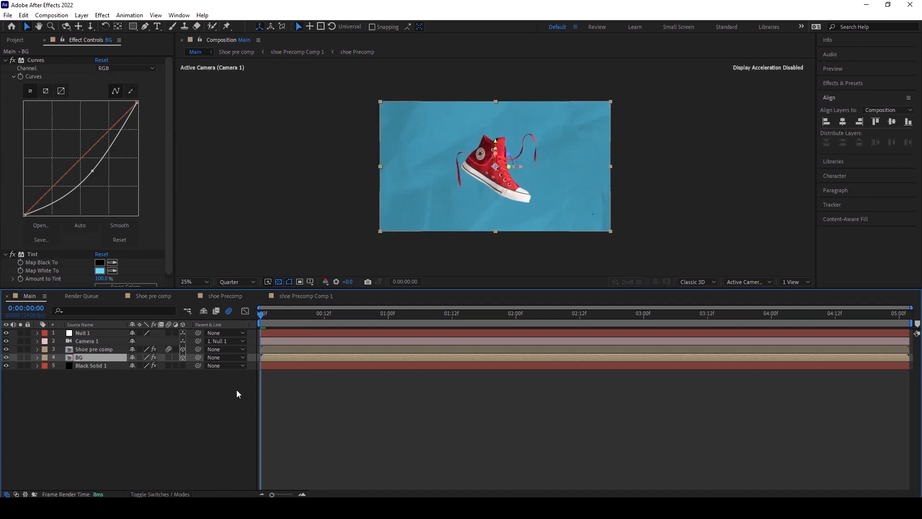
Set the BG layer's blend mode to Multiply.
left_click(163, 494)
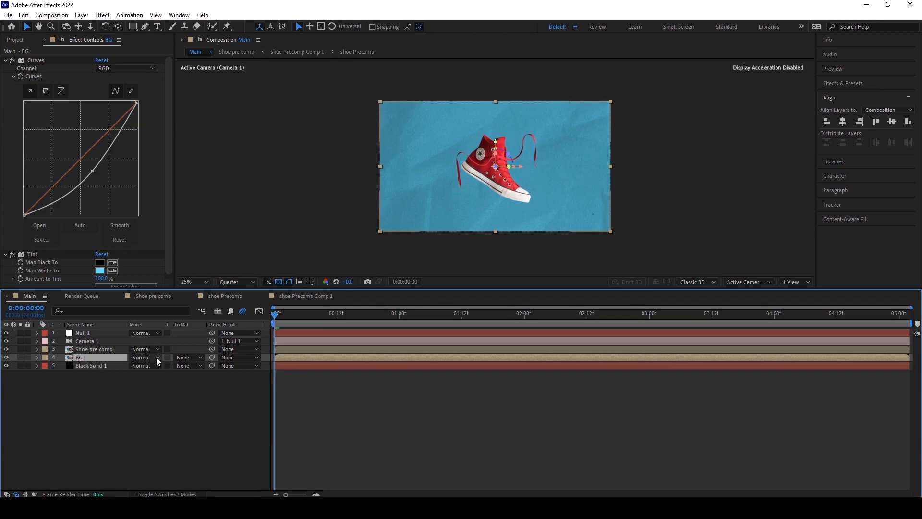
left_click(155, 357)
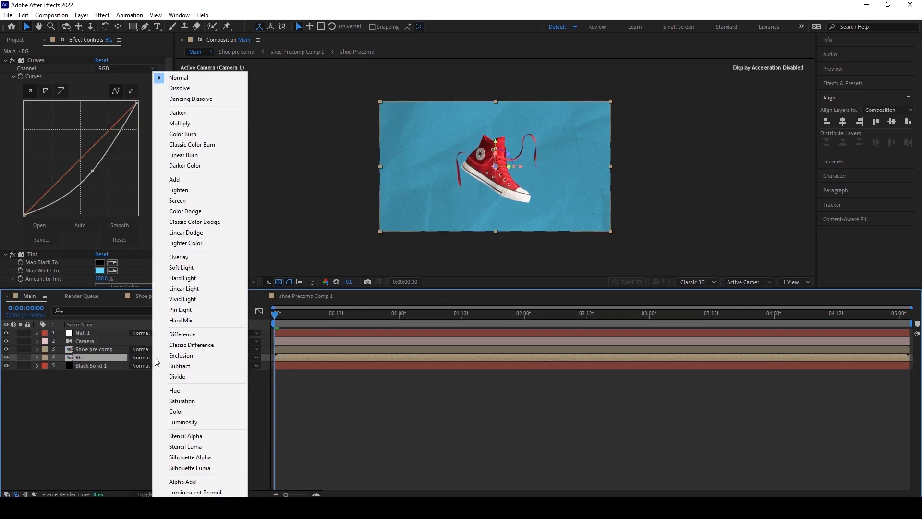
left_click(194, 124)
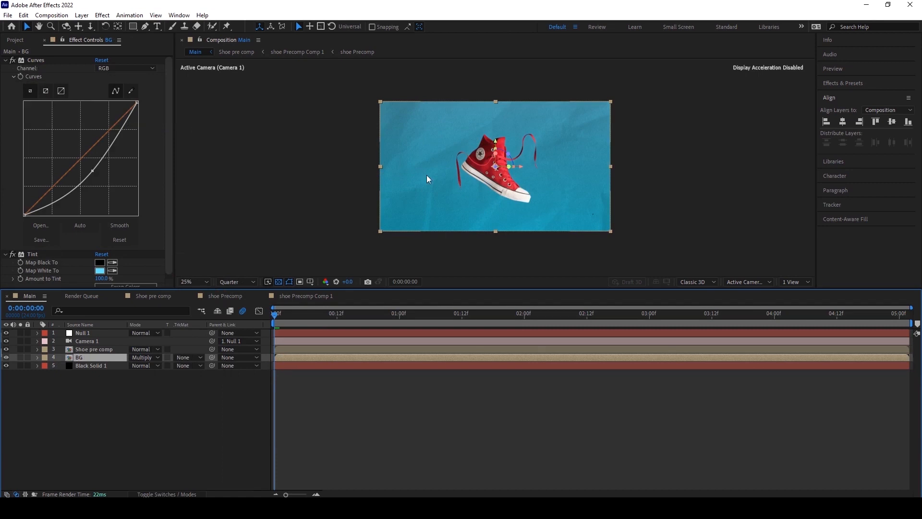
Raise the BG layer's Curves point slightly to lessen the darkening and reduce the Tint's Amount to Tint.
left_click(6, 366)
left_click(6, 366)
left_click(6, 366)
left_click(6, 366)
left_click_drag(92, 171, 86, 163)
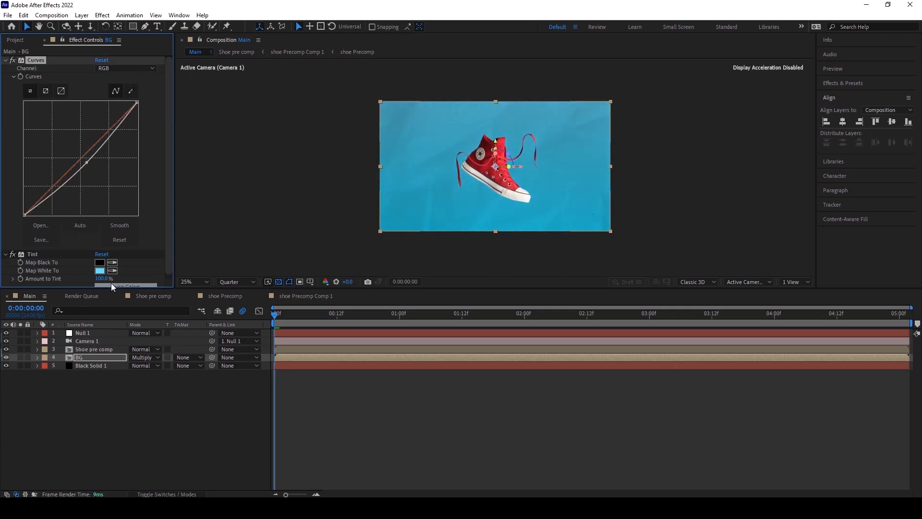
left_click_drag(104, 279, 74, 279)
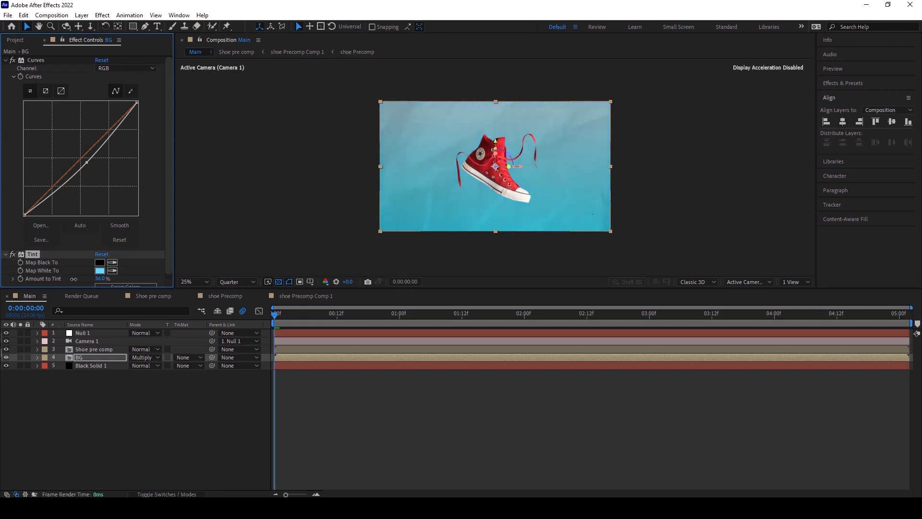
Zoom in and out on the composite and open the BG pre-composition to examine the background result.
scroll(418, 151, "down", 1)
scroll(490, 174, "up", 2)
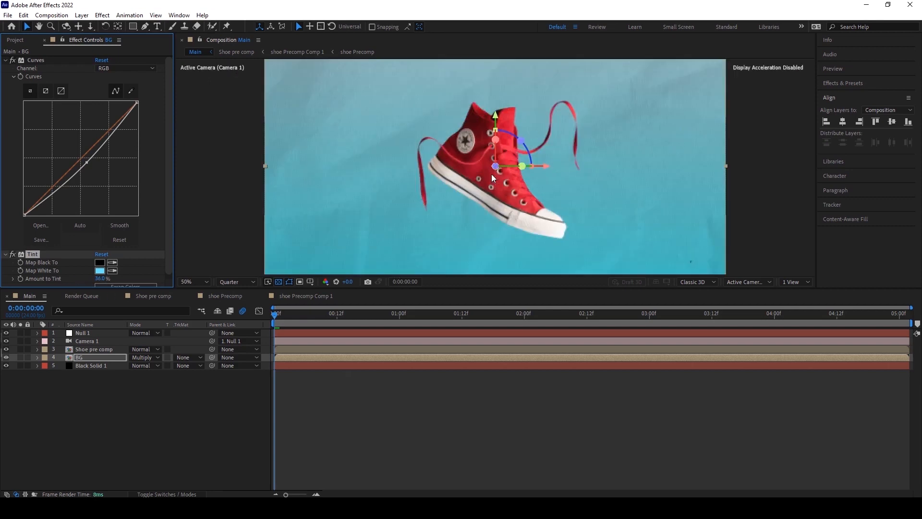
scroll(492, 171, "down", 1)
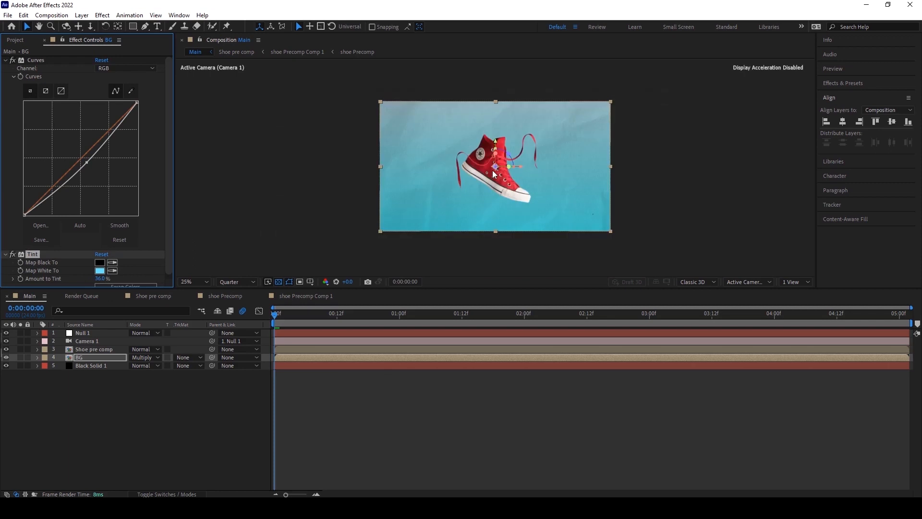
scroll(492, 170, "up", 1)
scroll(492, 170, "down", 1)
left_click(494, 166)
scroll(525, 158, "down", 1)
scroll(518, 168, "up", 1)
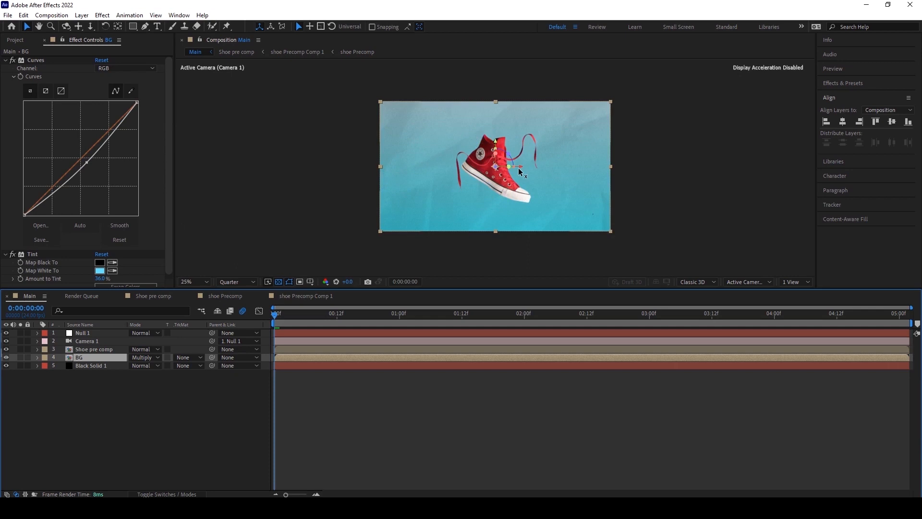
scroll(520, 186, "up", 1)
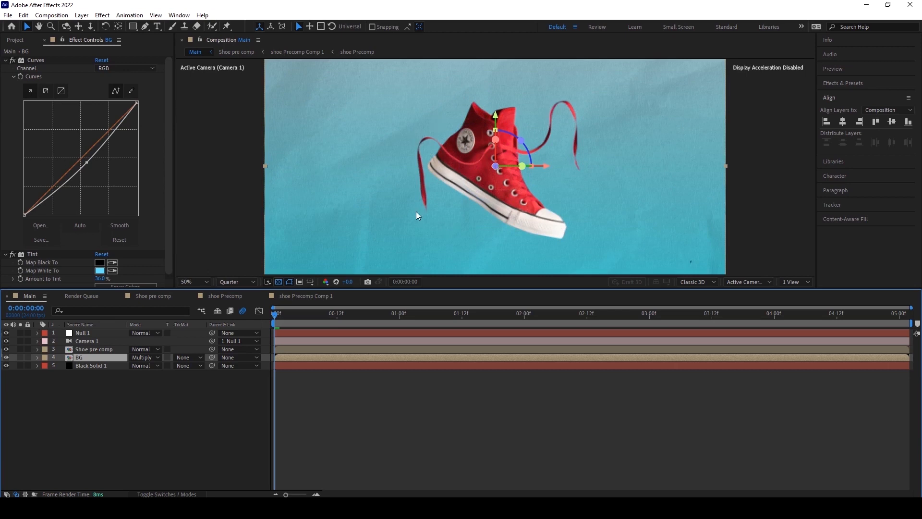
double_click(83, 357)
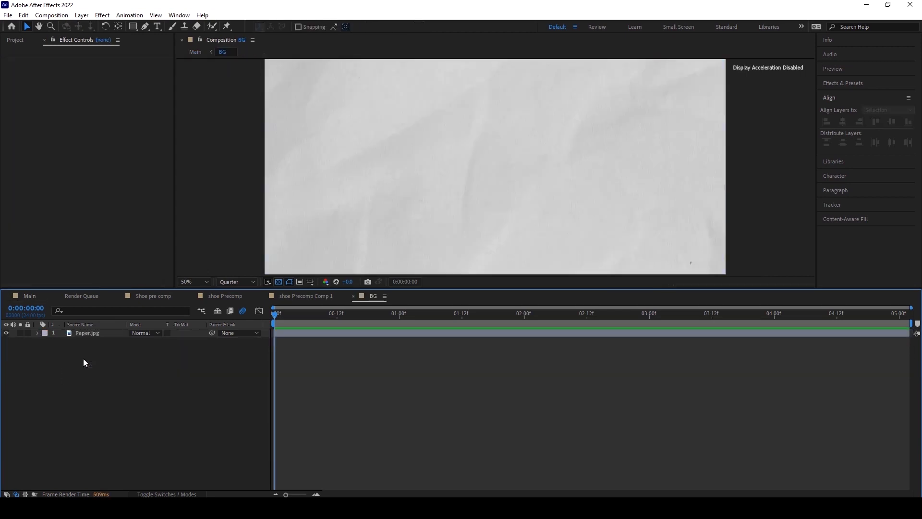
left_click(30, 296)
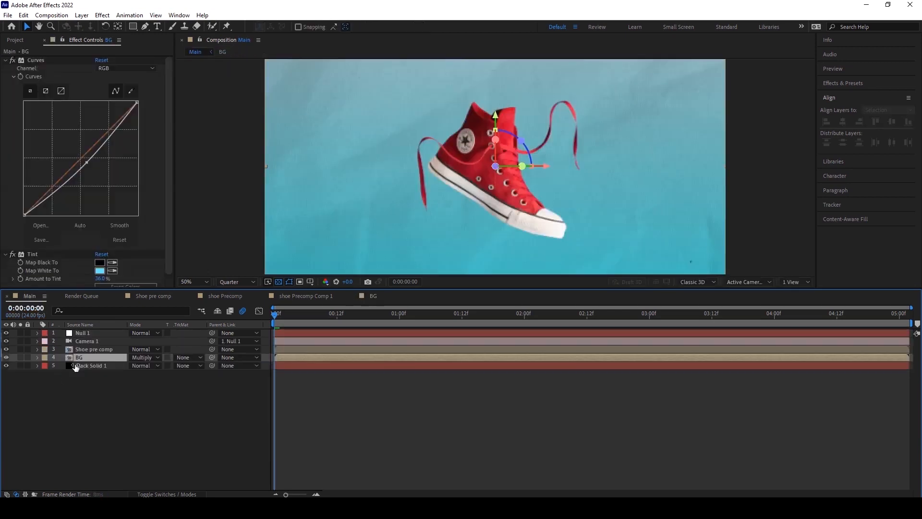
Open the shoe Precomp composition nested inside the shoe pre-comp and select its Shoe.jpg layer.
double_click(85, 351)
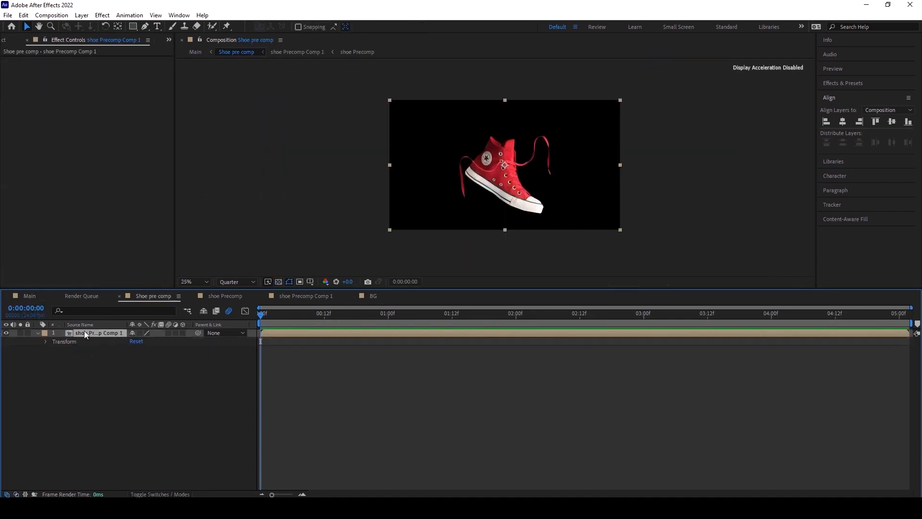
double_click(85, 332)
double_click(85, 334)
left_click(84, 333)
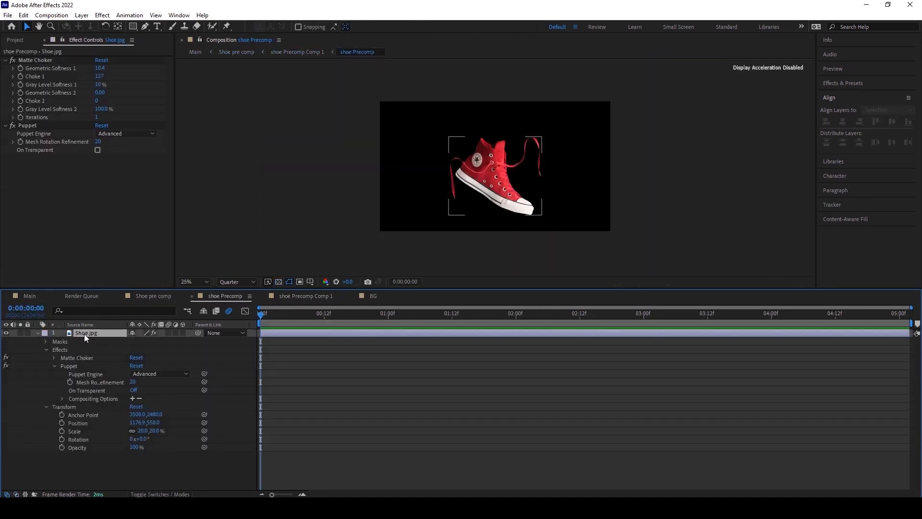
key("period")
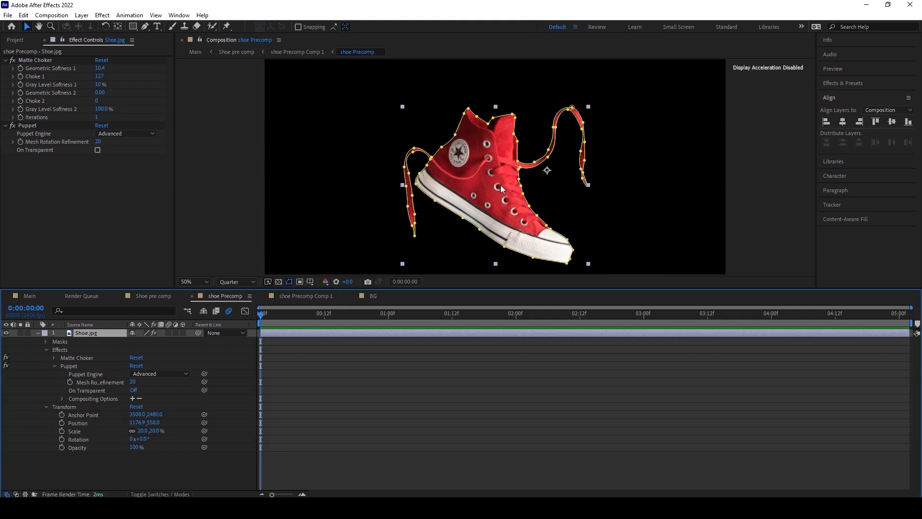
With the Puppet Position Pin tool, place pins on the shoe's toe and near its logo.
left_click_drag(382, 129, 355, 114)
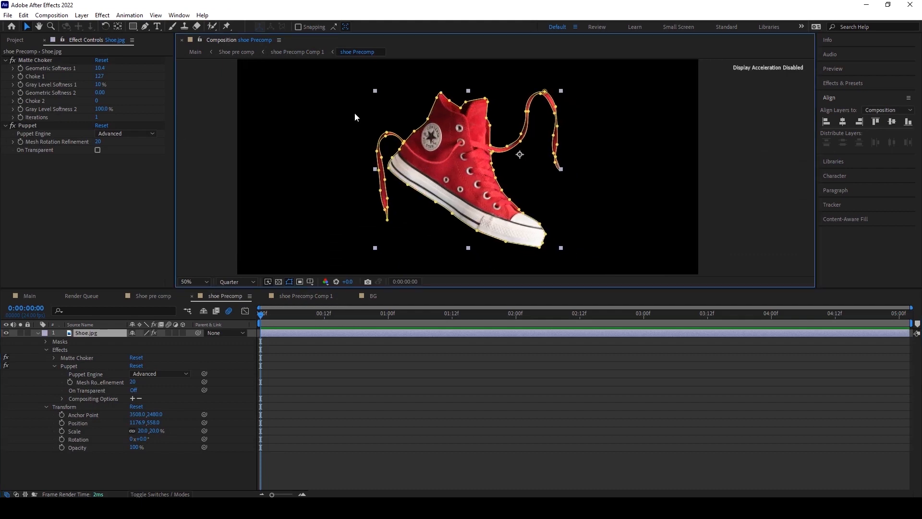
left_click(425, 356)
left_click(227, 26)
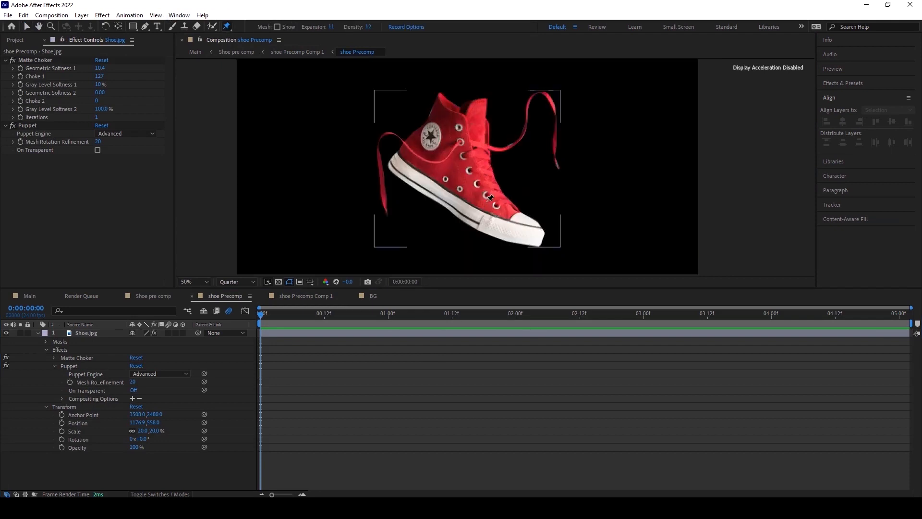
scroll(476, 129, "down", 1)
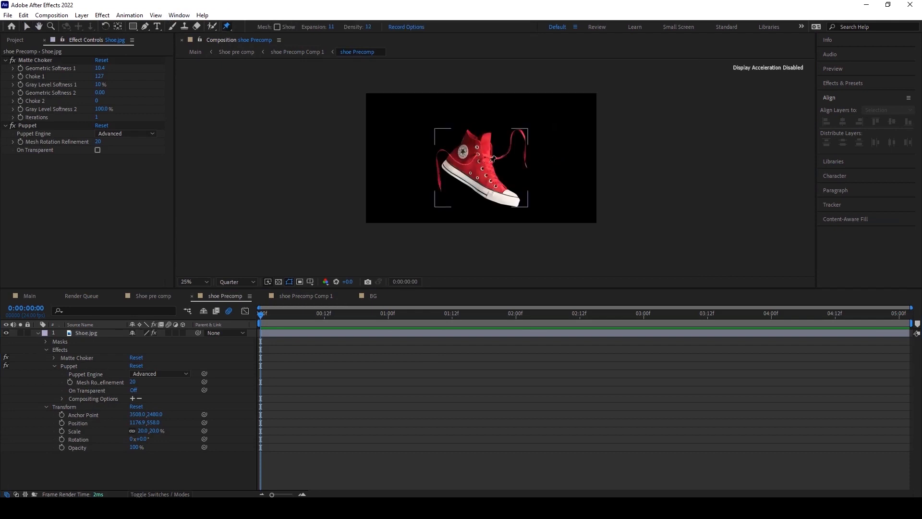
scroll(492, 159, "up", 1)
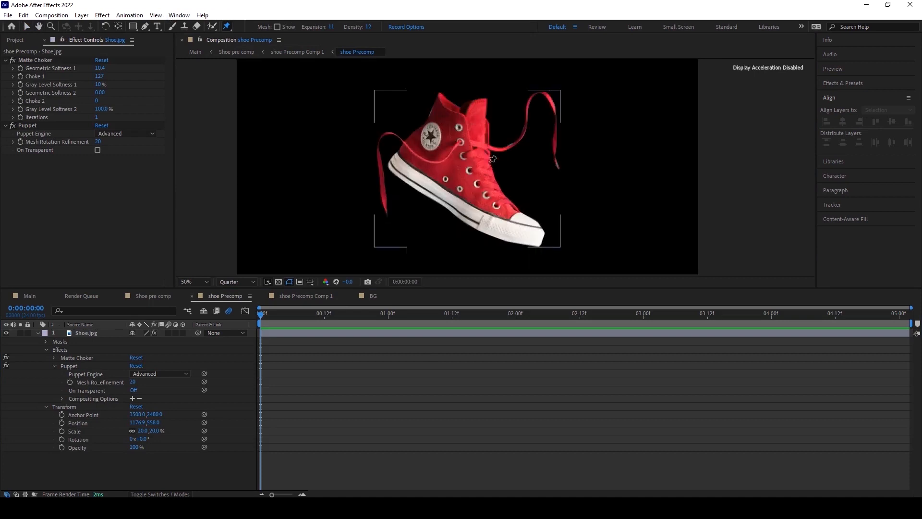
scroll(493, 159, "down", 2)
scroll(492, 160, "up", 2)
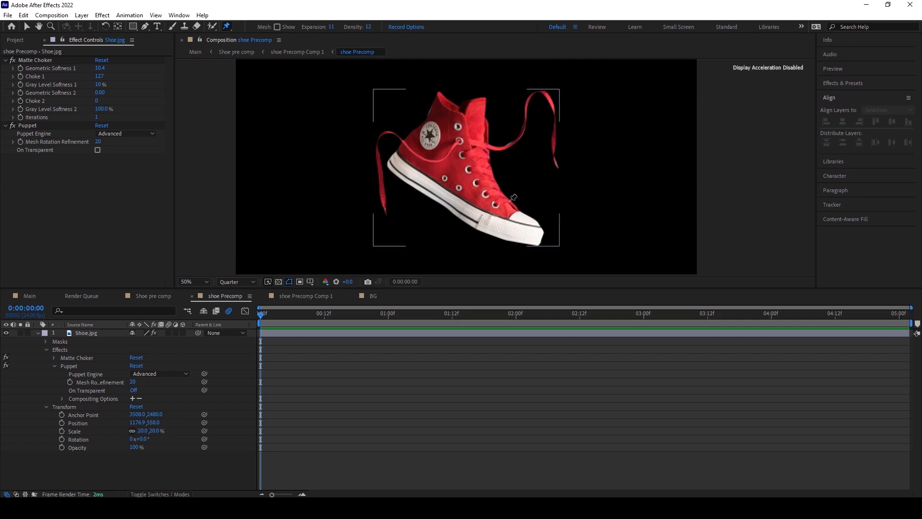
key("comma")
left_click_drag(469, 162, 456, 181)
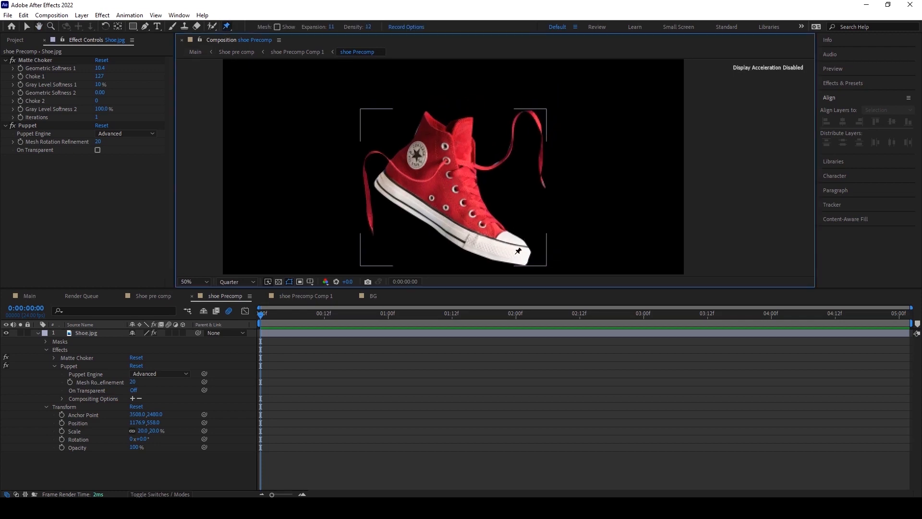
left_click(85, 335)
left_click_drag(355, 215, 349, 199)
left_click(28, 125)
scroll(518, 209, "down", 3)
scroll(517, 210, "up", 3)
left_click(509, 235)
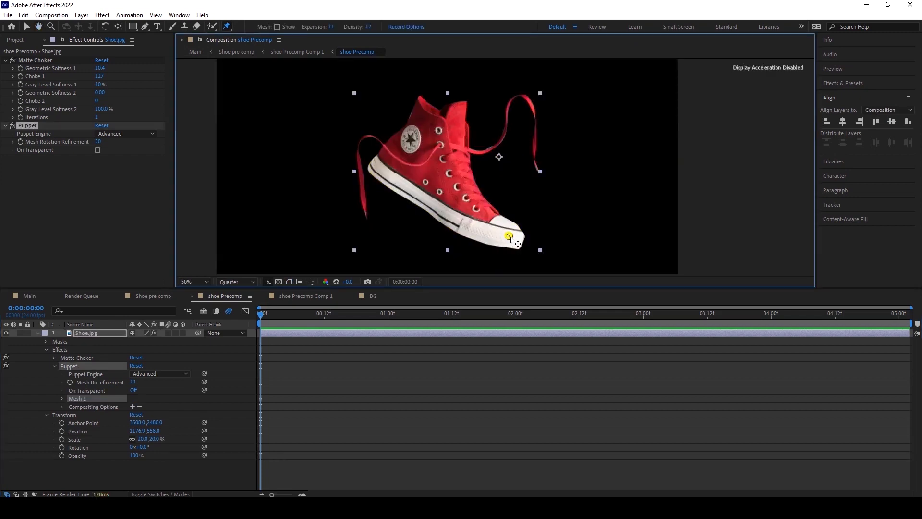
mouse_move(510, 236)
left_mouse_down()
mouse_move(509, 215)
mouse_move(503, 263)
mouse_move(509, 204)
mouse_move(511, 239)
left_mouse_up()
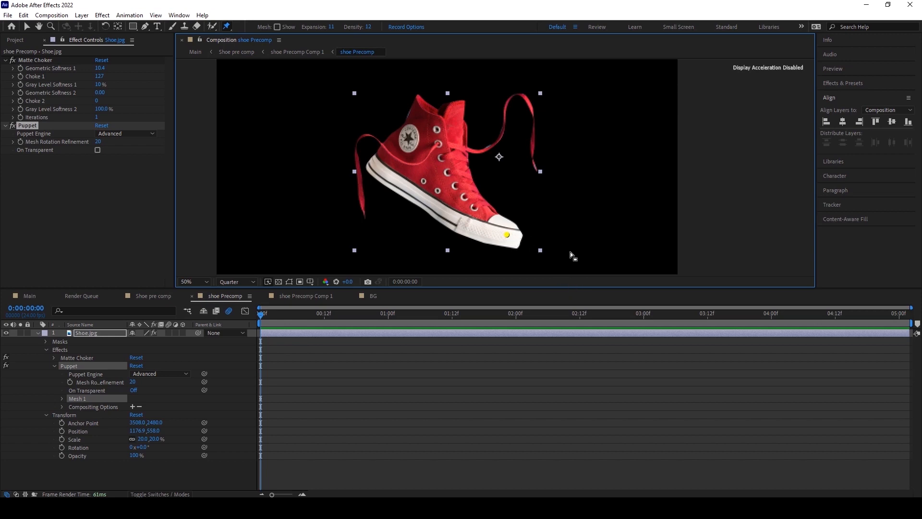
left_click(389, 144)
Try dragging the toe pin upward to bend the shoe, and undo it.
left_click_drag(508, 236, 512, 188)
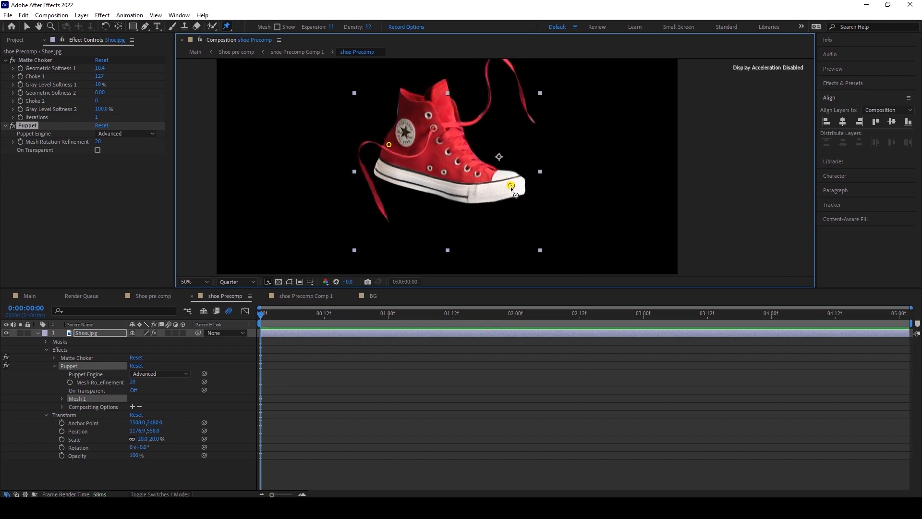
key("ctrl+z")
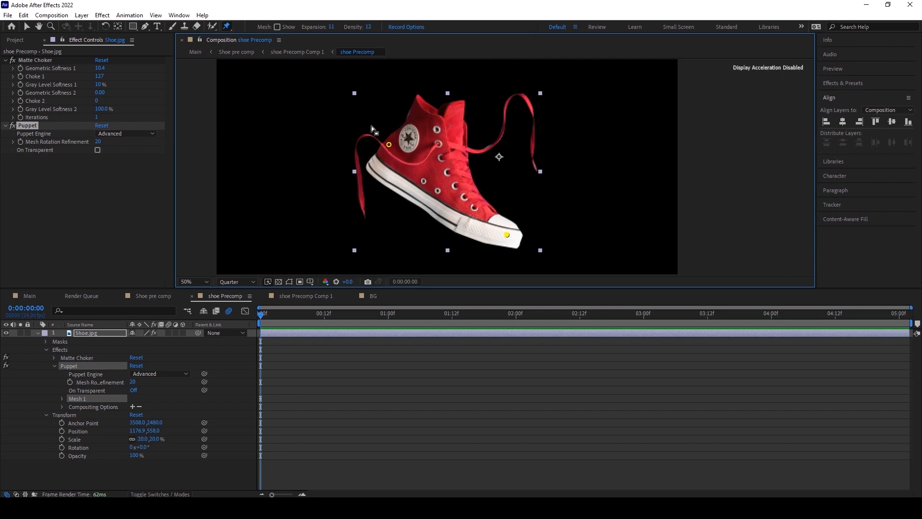
Add more Puppet pins along both shoelaces.
left_click(466, 150)
left_click(358, 169)
left_click(364, 208)
Expand the Puppet mesh's Deform group, select all Puppet pins and reveal their position properties.
left_click(62, 399)
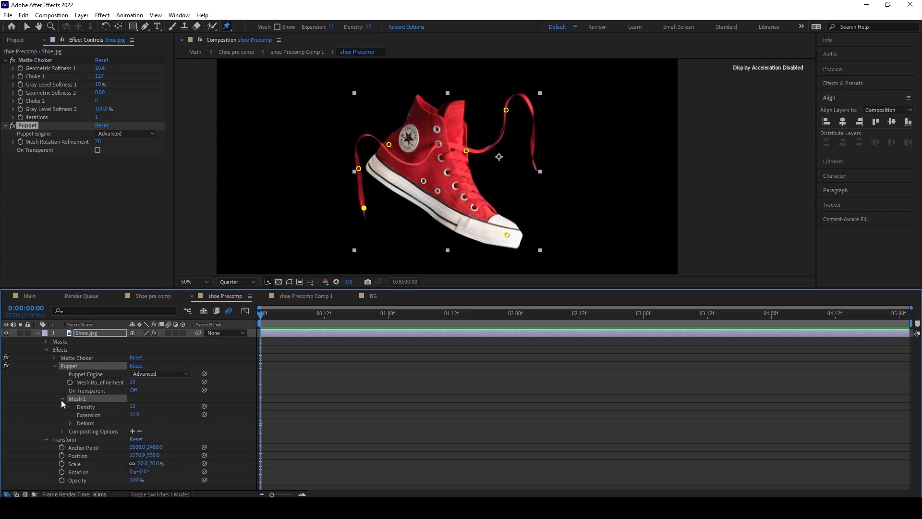
left_click(70, 423)
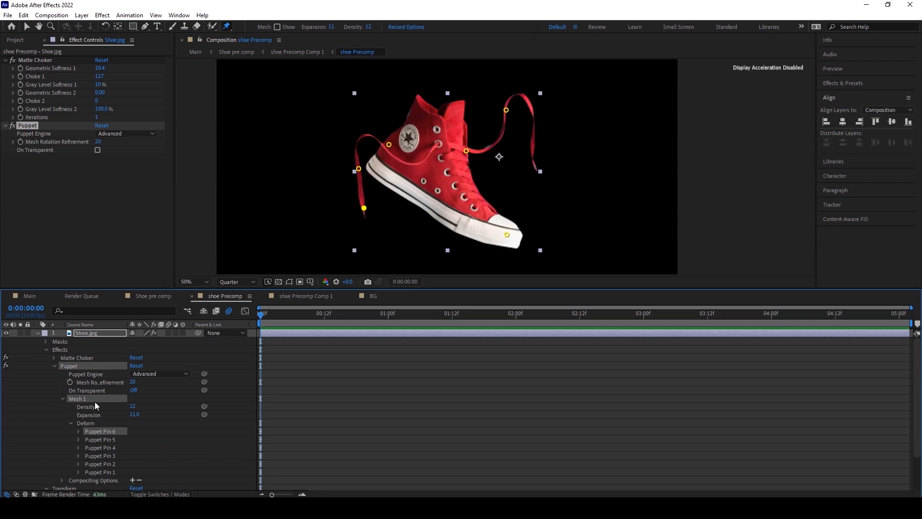
scroll(101, 437, "down", 1)
left_click(108, 448)
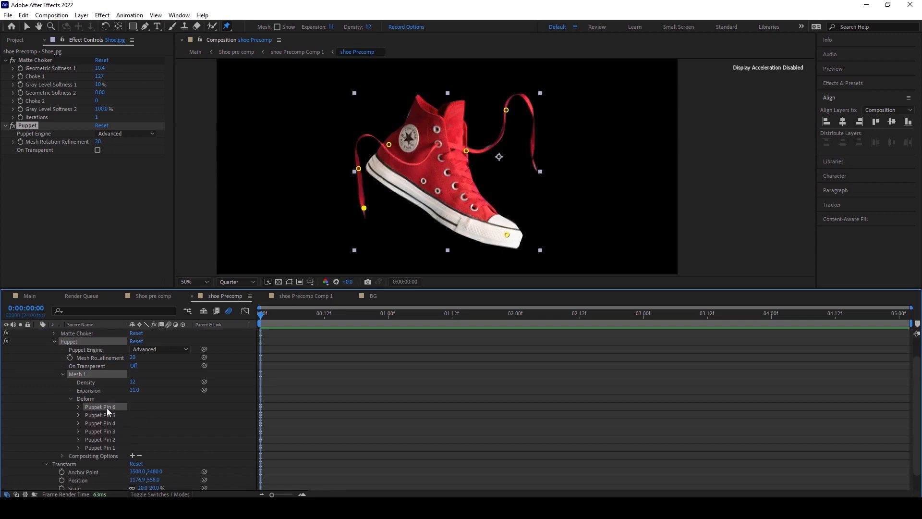
left_click(99, 447, "shift")
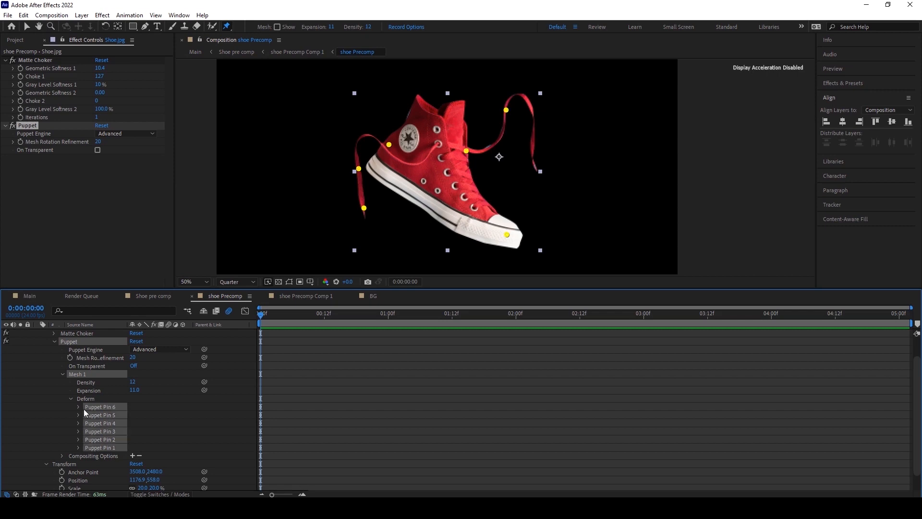
left_click(78, 407)
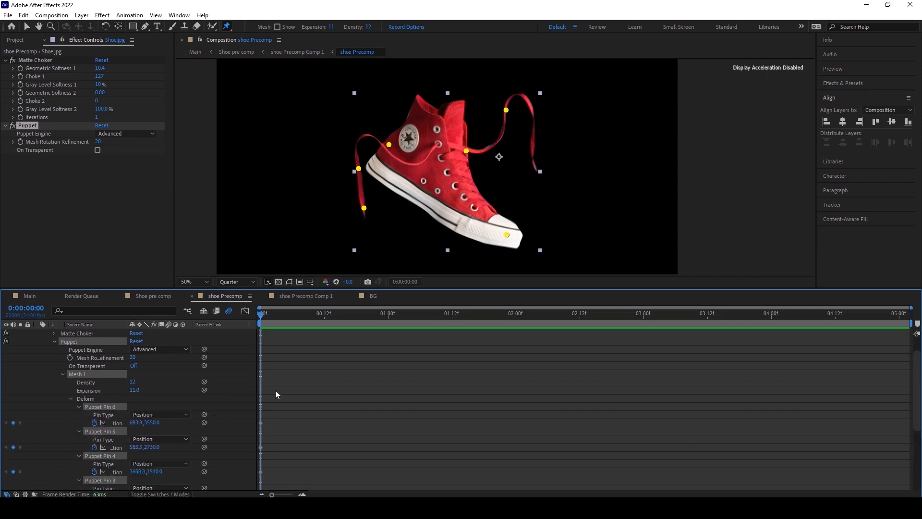
scroll(304, 379, "down", 4)
scroll(304, 379, "up", 1)
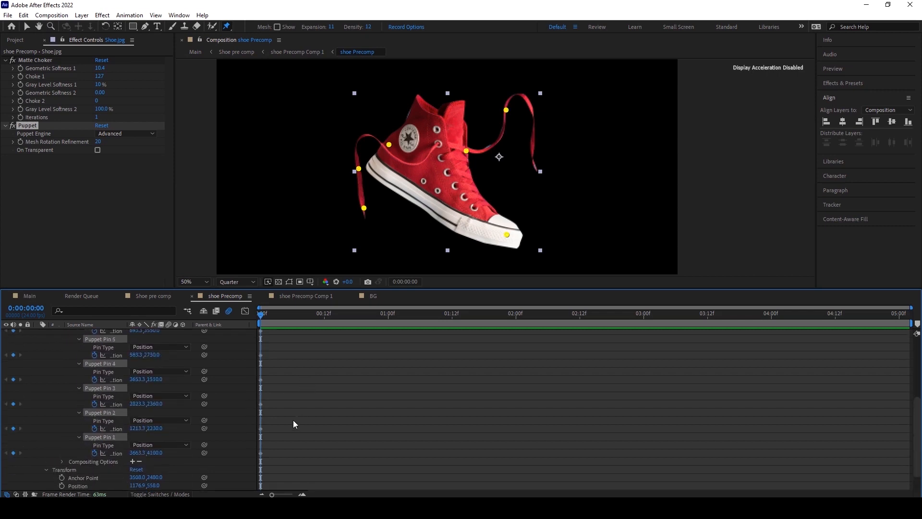
At frame 10, drag the shoelace pins to swing both laces into new positions.
left_click_drag(319, 290, 293, 220)
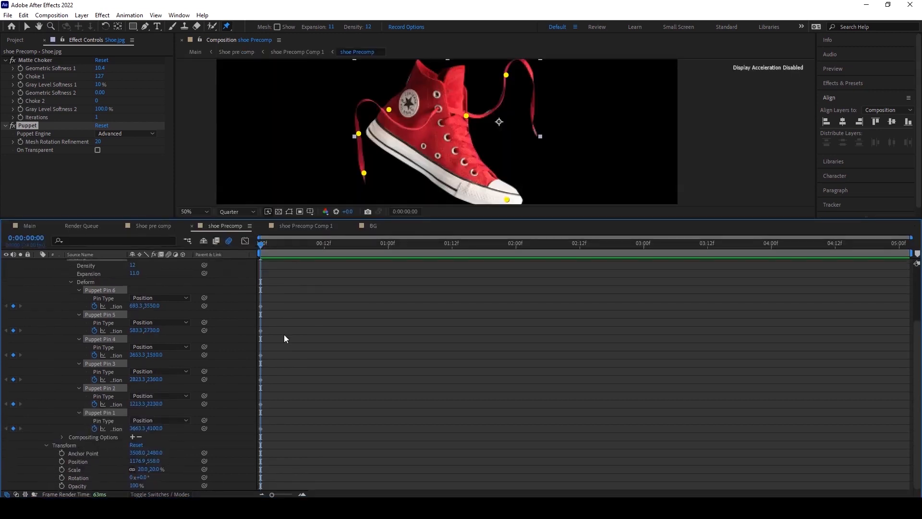
left_click_drag(262, 249, 313, 245)
left_click_drag(445, 219, 444, 275)
left_click(509, 102)
left_click_drag(509, 102, 509, 101)
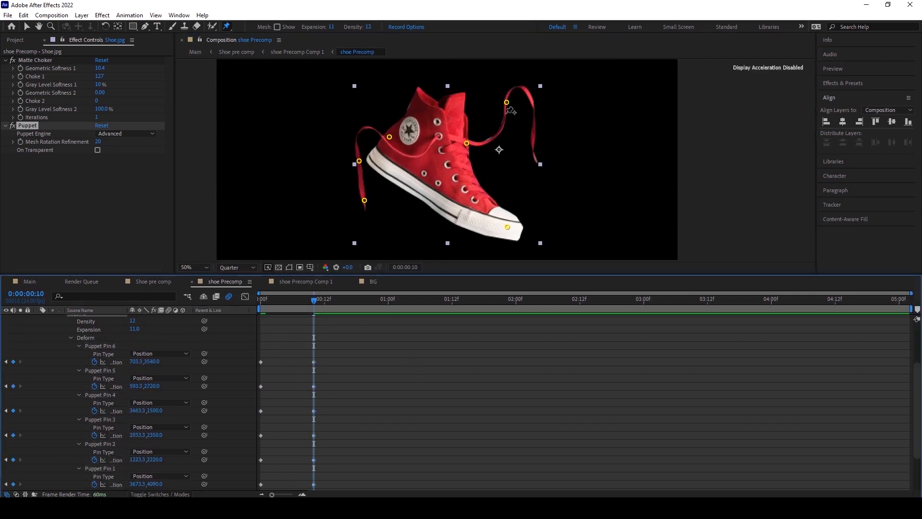
left_click(506, 103)
left_click_drag(506, 103, 474, 109)
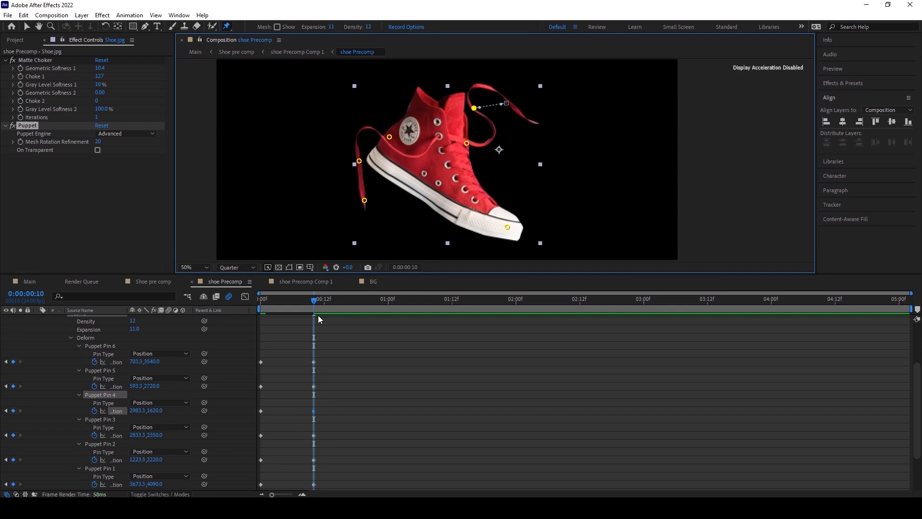
left_click(360, 163)
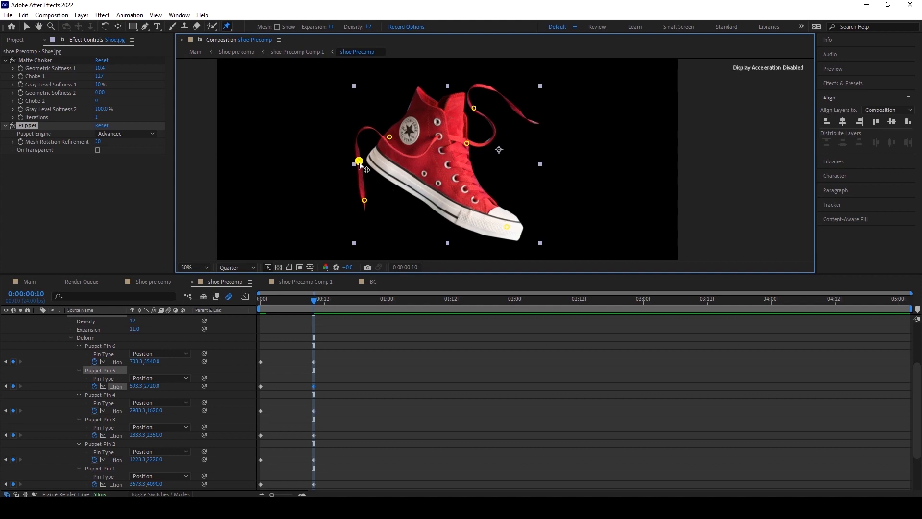
left_click_drag(360, 163, 353, 147)
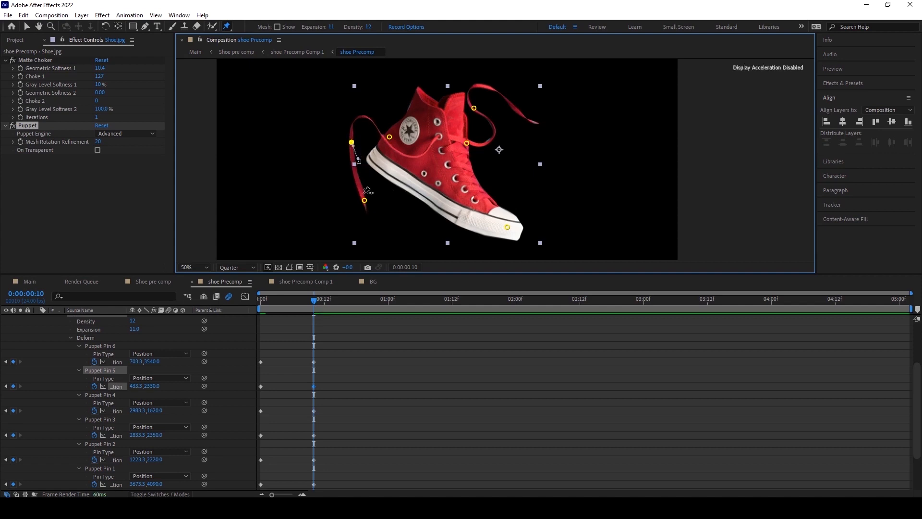
left_click_drag(365, 205, 352, 123)
left_click_drag(339, 164, 338, 154)
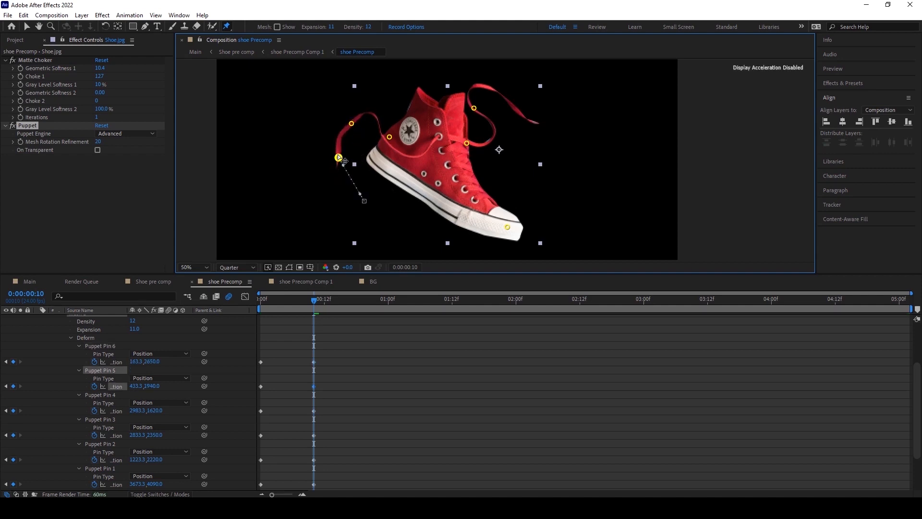
Select all the Puppet pin keyframes and apply Easy Ease to them.
left_click(350, 377)
mouse_move(316, 302)
left_mouse_down()
mouse_move(249, 304)
mouse_move(304, 308)
mouse_move(248, 313)
mouse_move(310, 312)
left_mouse_up()
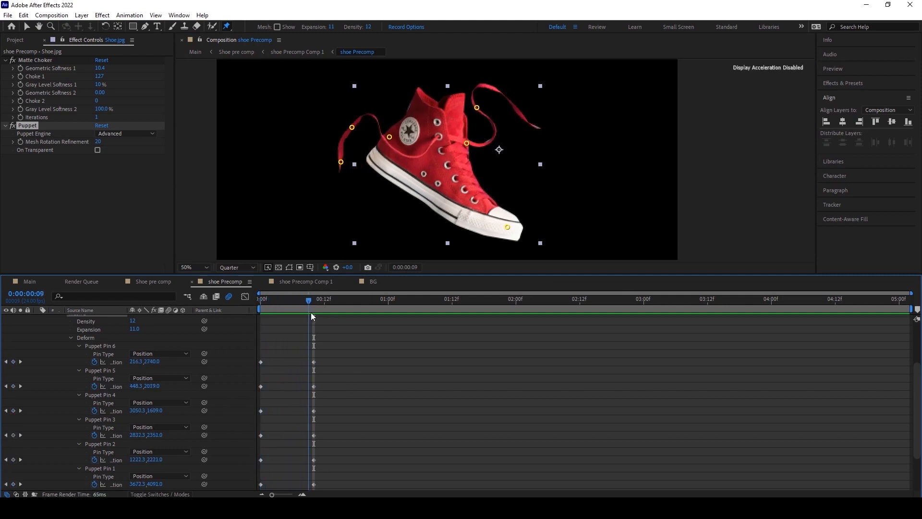
scroll(380, 370, "down", 1)
left_click_drag(345, 476, 251, 330)
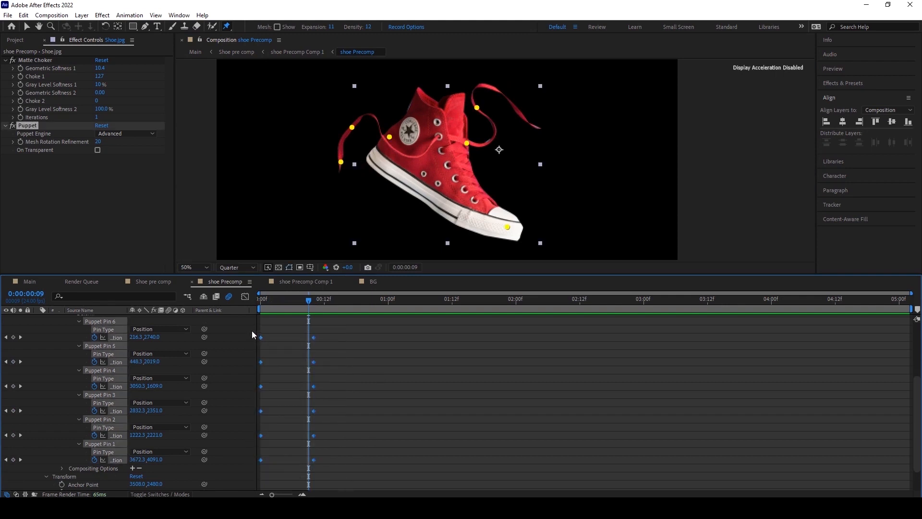
key("F9")
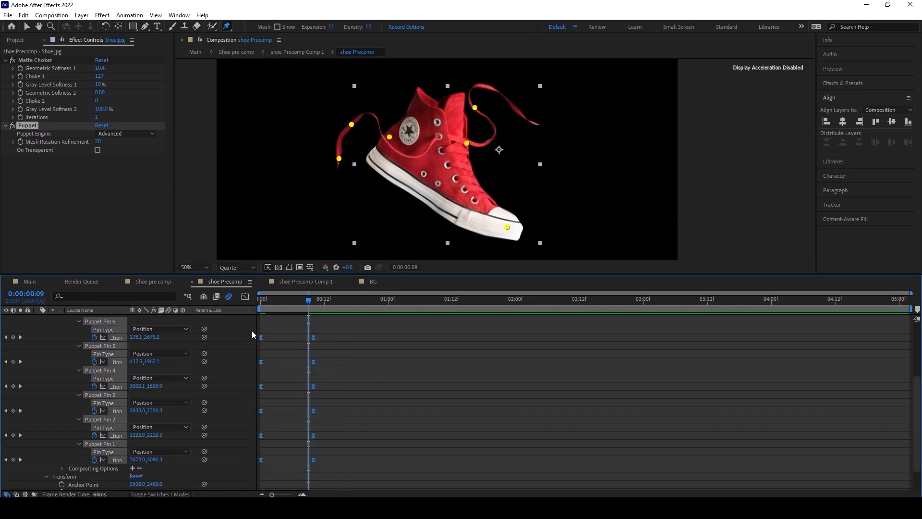
Scrub through the first frames to preview the shoelace animation.
left_click(380, 360)
left_click_drag(306, 299, 237, 304)
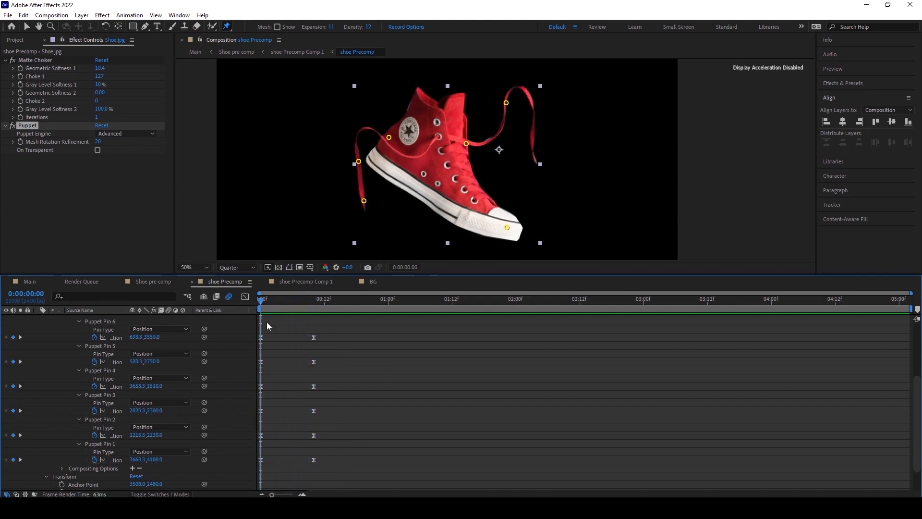
scroll(364, 353, "up", 1)
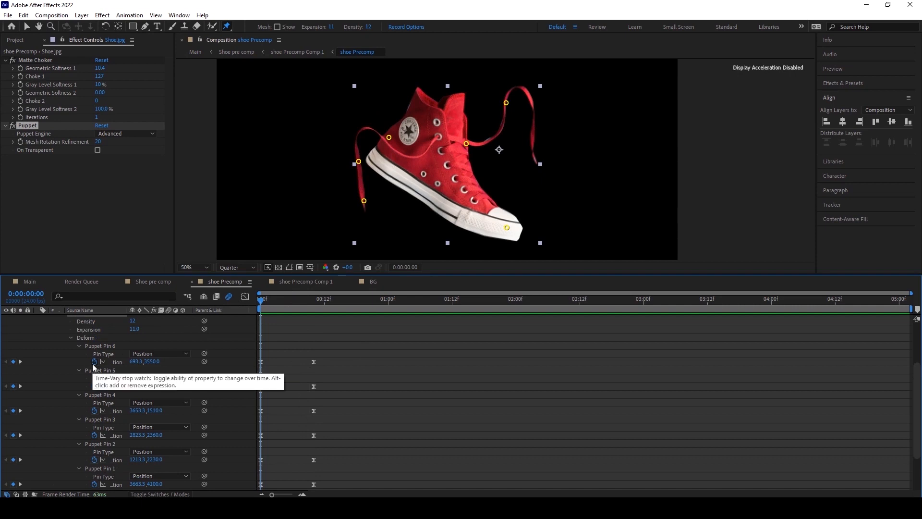
left_click_drag(272, 298, 367, 350)
left_click_drag(239, 349, 368, 402)
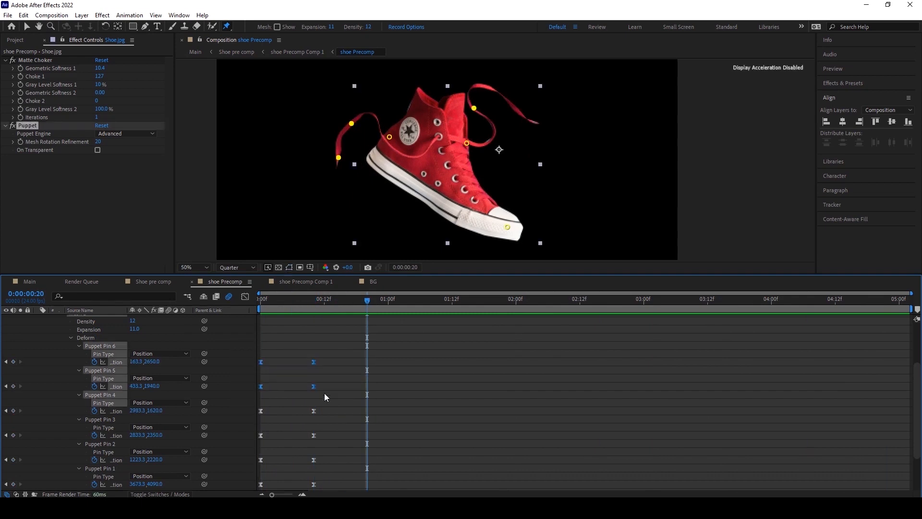
left_click(307, 305)
left_click(370, 393)
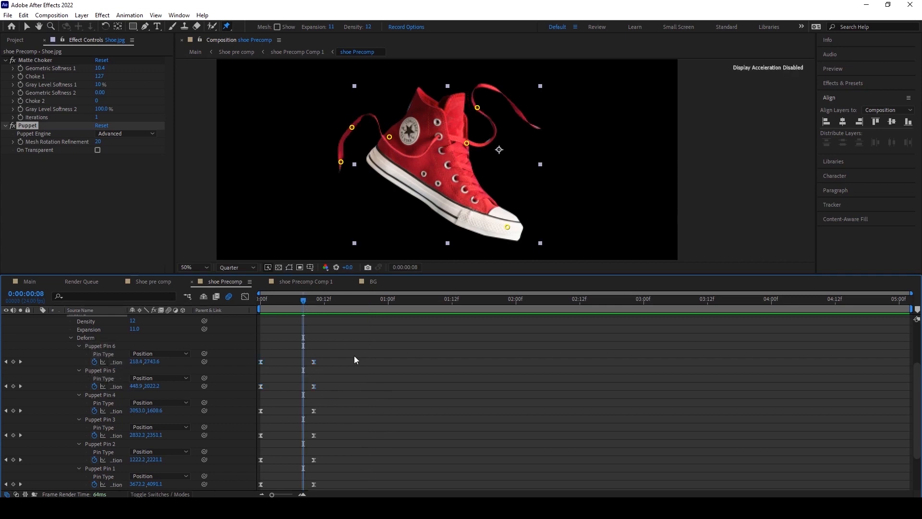
left_click_drag(303, 301, 254, 312)
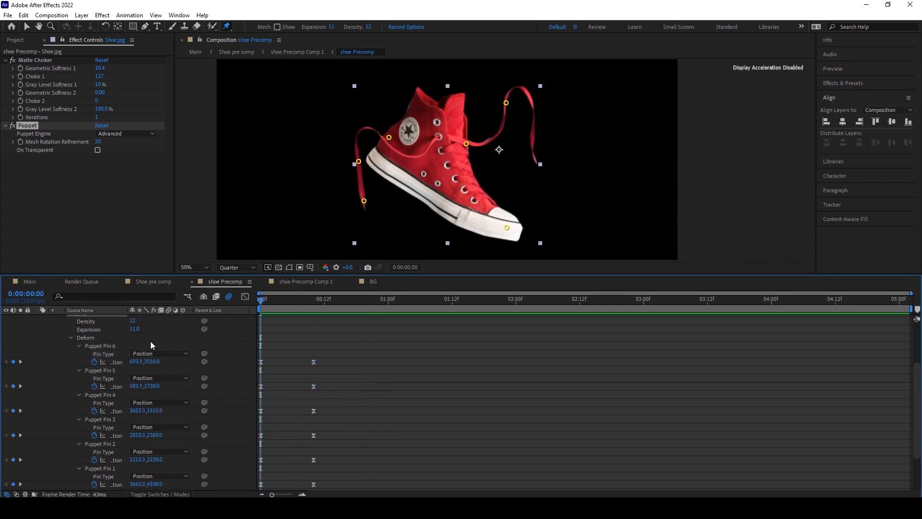
Add a loopOut cycle expression to Puppet Pin 6's position from the expression language menu.
left_click(94, 361, "alt")
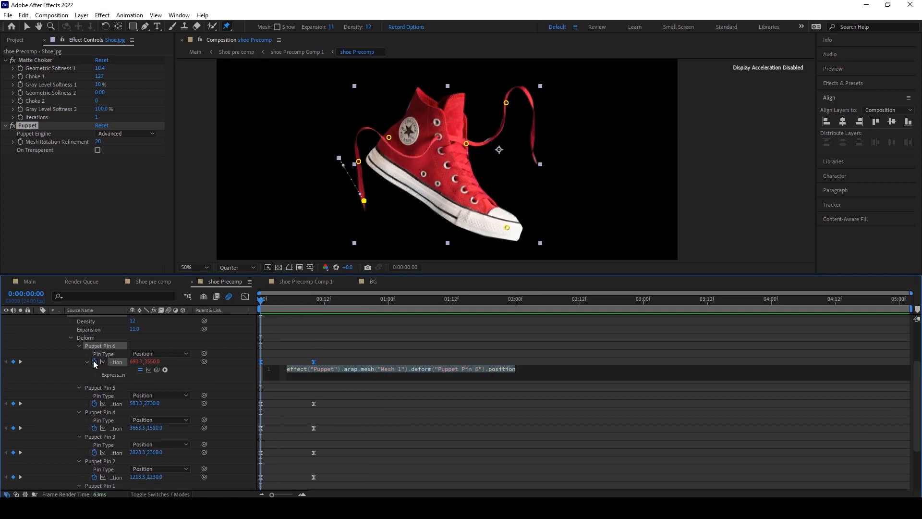
left_click(165, 370)
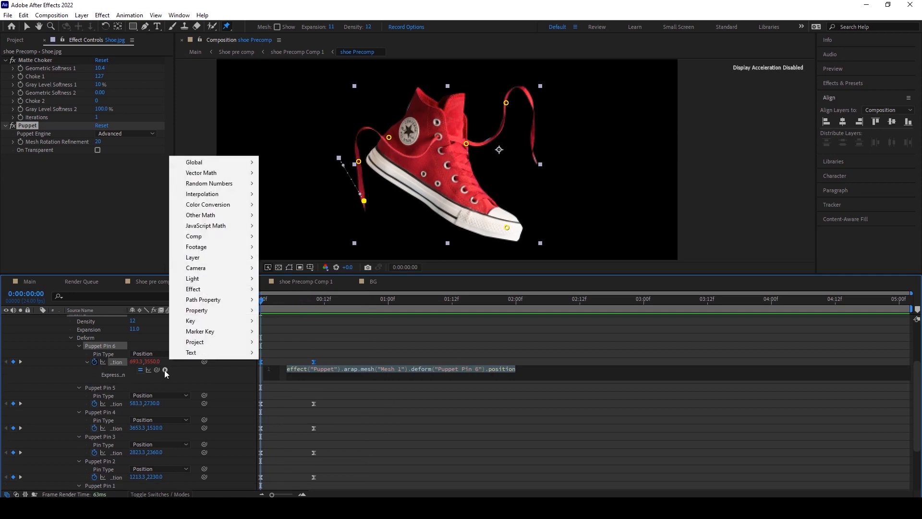
mouse_move(197, 311)
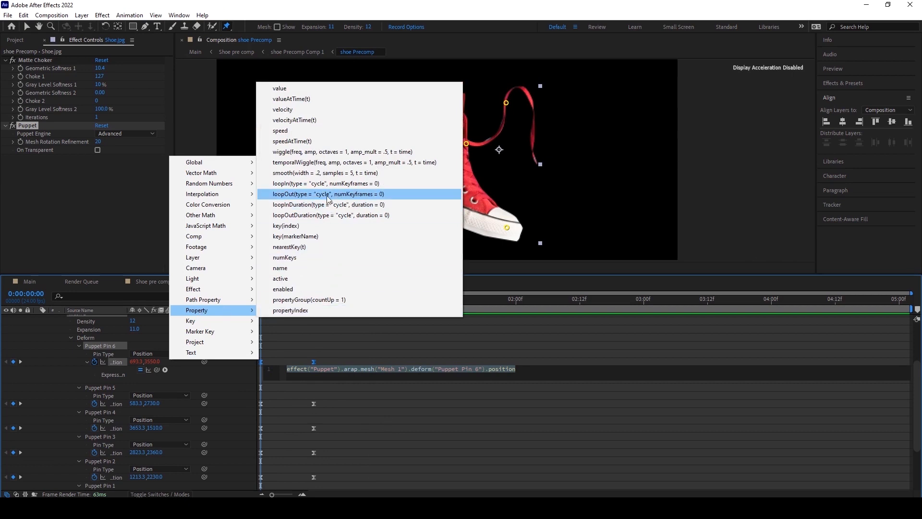
left_click(329, 194)
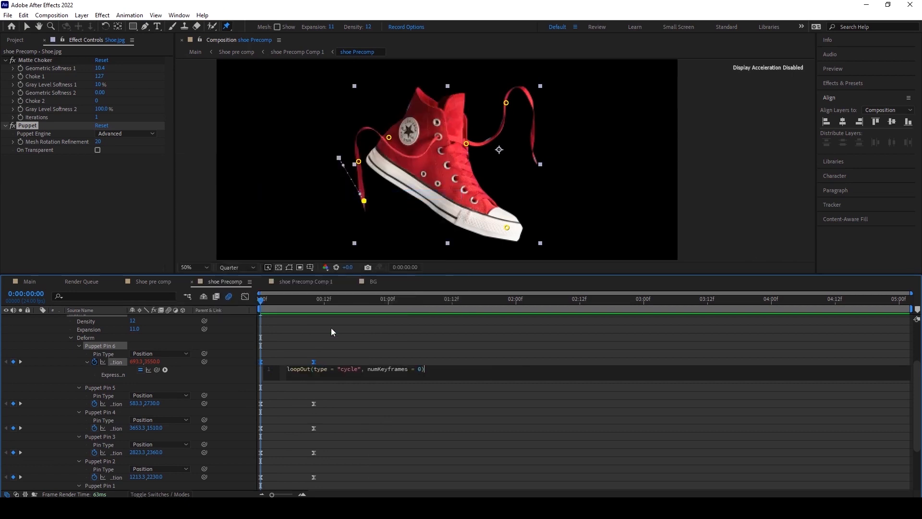
left_click(429, 345)
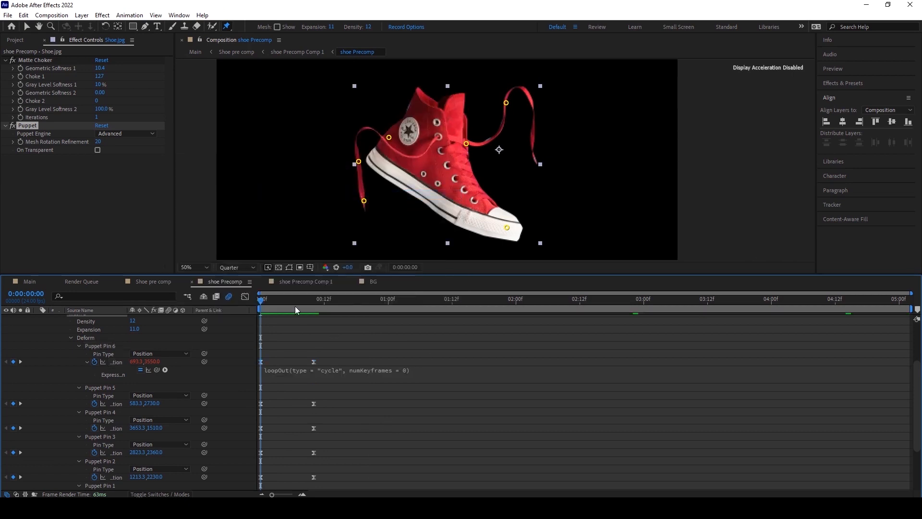
left_click_drag(263, 303, 244, 313)
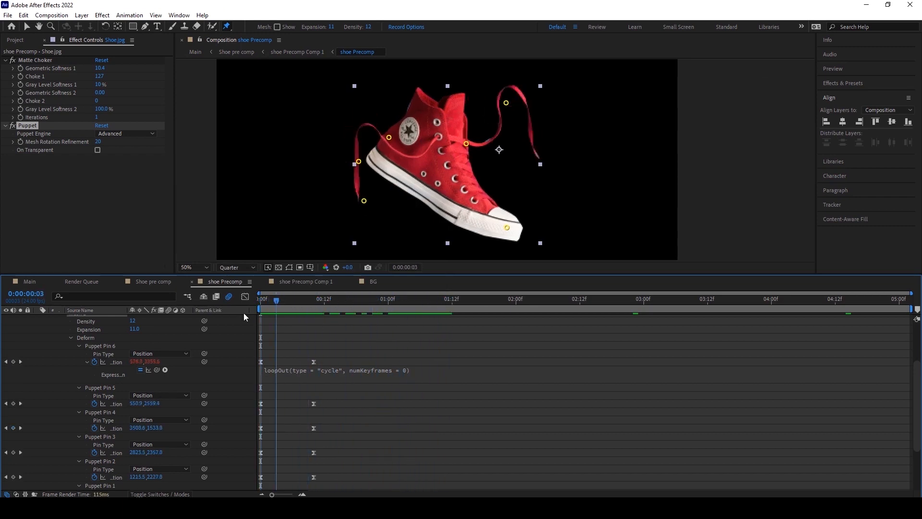
left_click(301, 370)
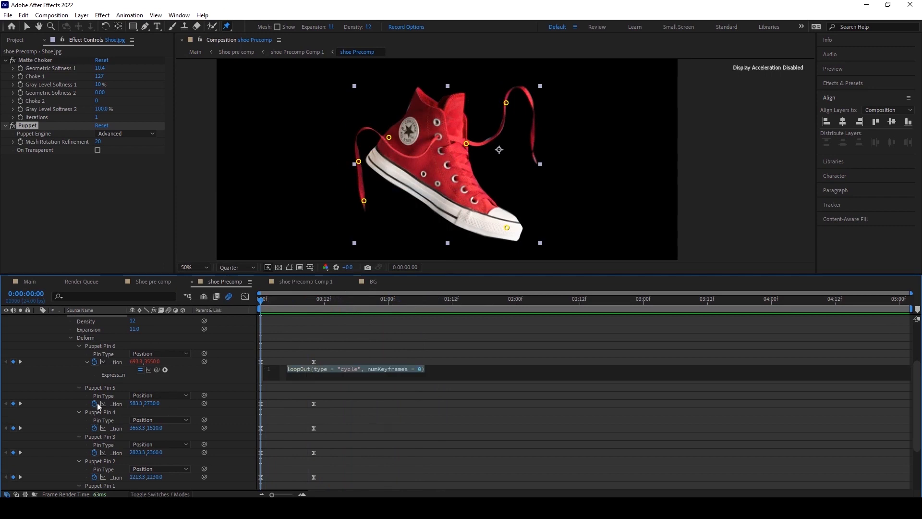
left_click(194, 417)
Add the same loopOut cycle expression to the positions of Puppet Pins 5, 4 and 3.
left_click(94, 403, "alt")
left_click(165, 411)
left_click(311, 273)
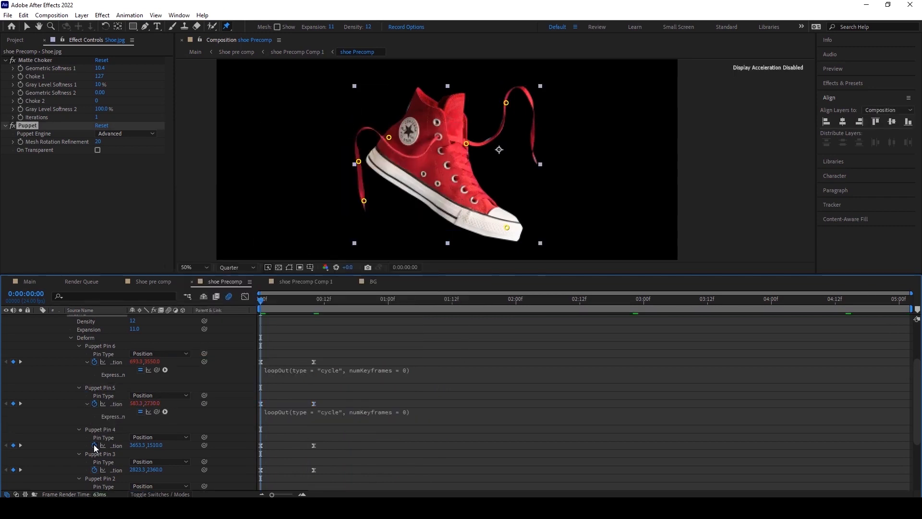
left_click(94, 445, "alt")
left_click(164, 453)
mouse_move(197, 400)
left_click(311, 274)
left_click(95, 438, "alt")
left_click(164, 445)
left_click(311, 270)
Add the loopOut cycle expression to the positions of Puppet Pins 2 and 1.
left_click(94, 406, "alt")
left_click(165, 414)
mouse_move(196, 355)
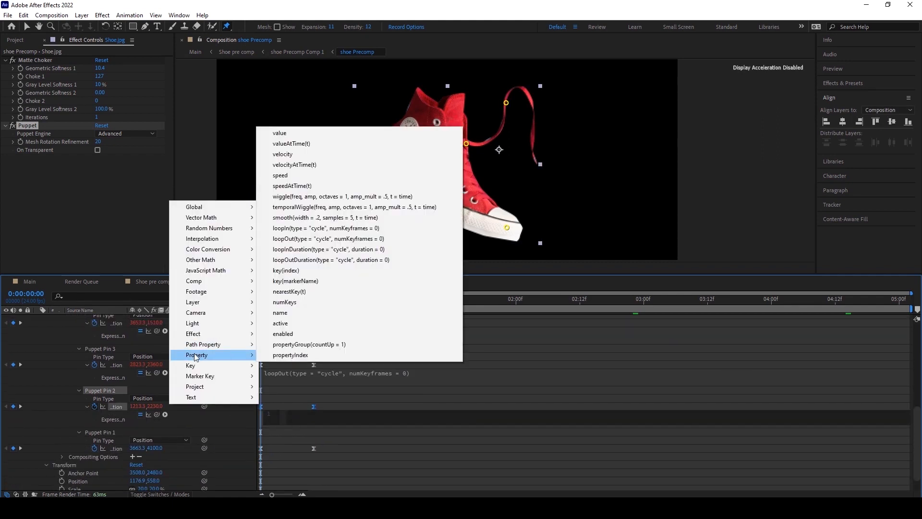
left_click(311, 239)
left_click(94, 448, "alt")
left_click(165, 457)
mouse_move(197, 397)
left_click(311, 280)
left_click(533, 405)
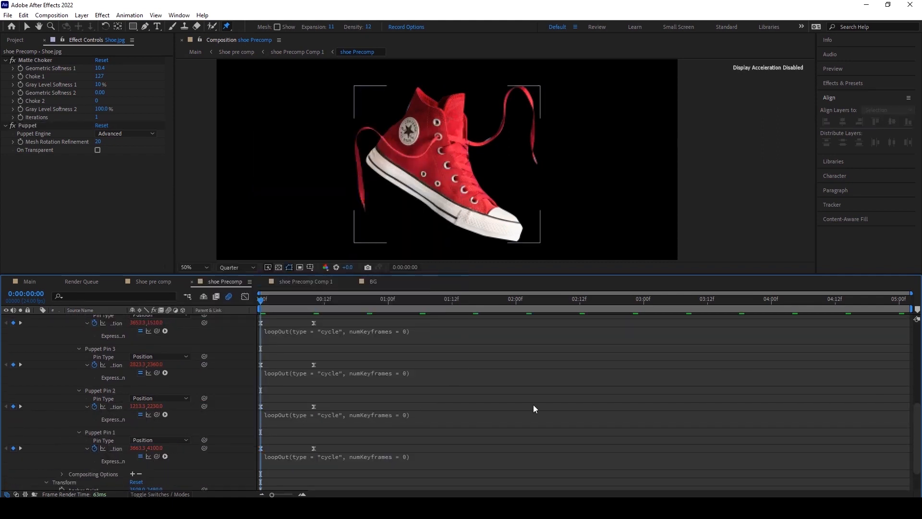
Play back and scrub through the looping shoelace animation.
key("space")
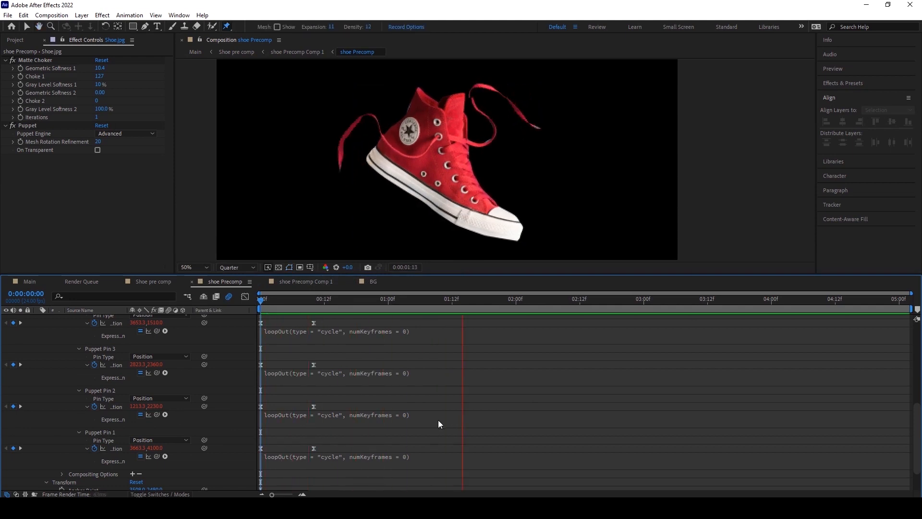
mouse_move(269, 304)
left_mouse_down()
mouse_move(355, 306)
mouse_move(260, 303)
left_mouse_up()
scroll(296, 358, "up", 2)
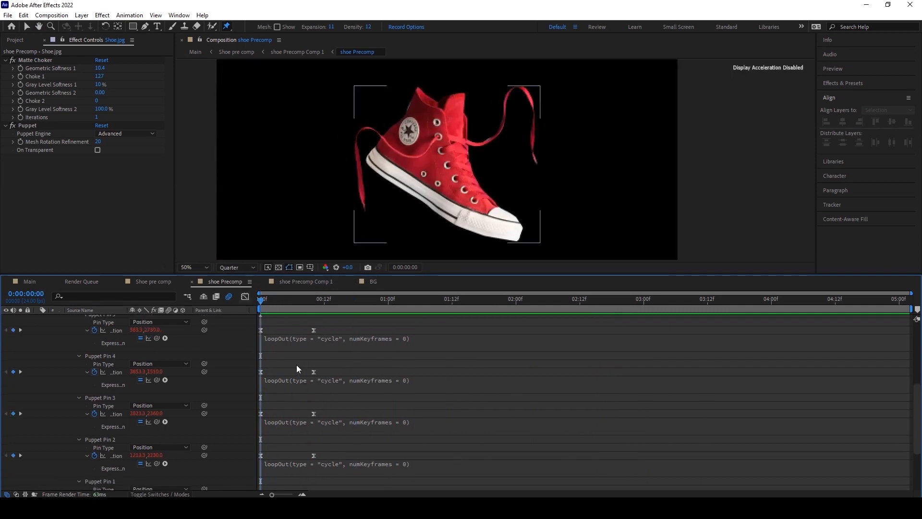
scroll(298, 365, "up", 1)
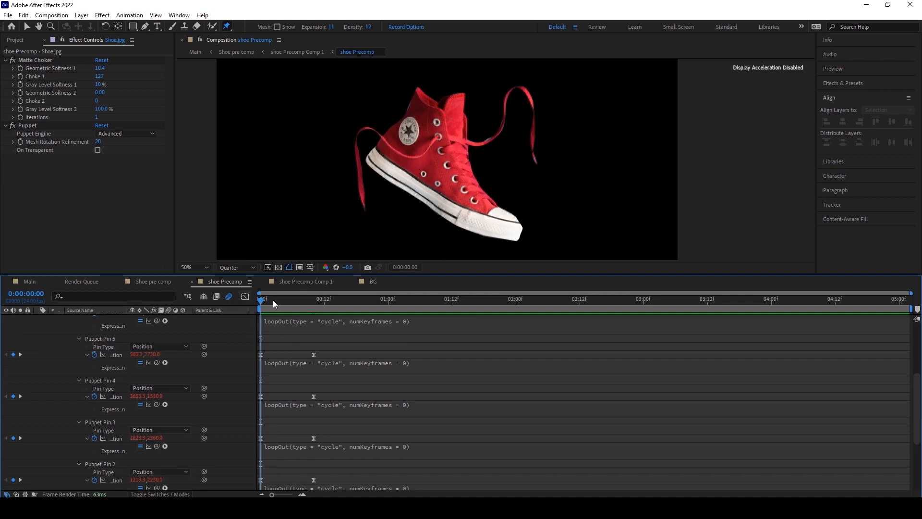
scroll(305, 362, "up", 1)
left_click_drag(262, 304, 345, 303)
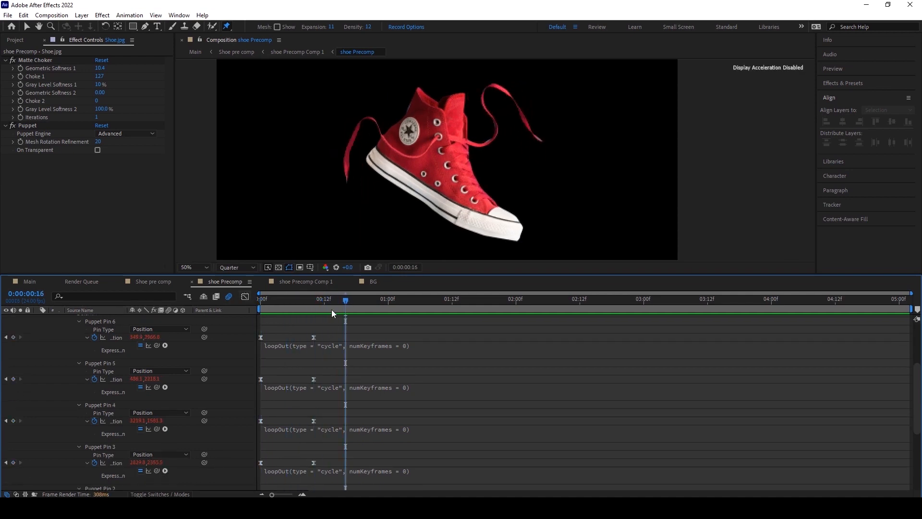
Delete the loopOut expressions from the Puppet pin positions.
left_click(108, 329)
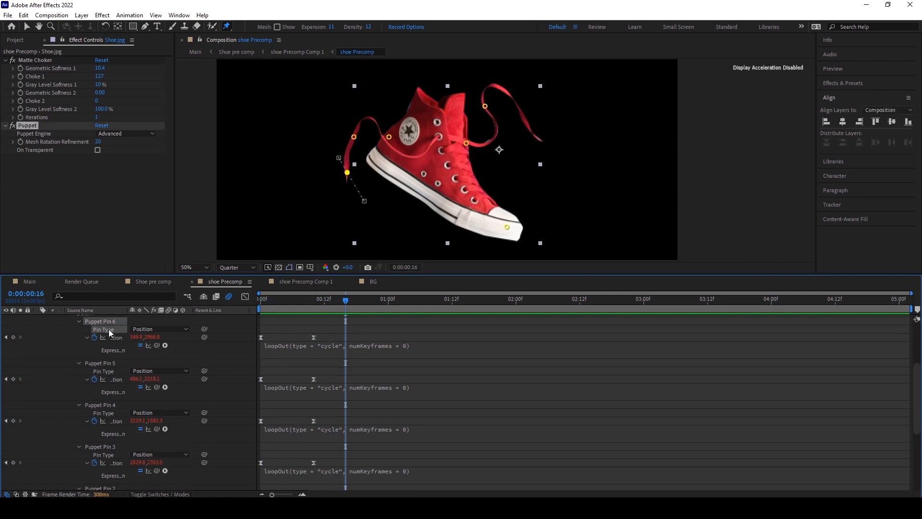
left_click(291, 346)
key("BackSpace")
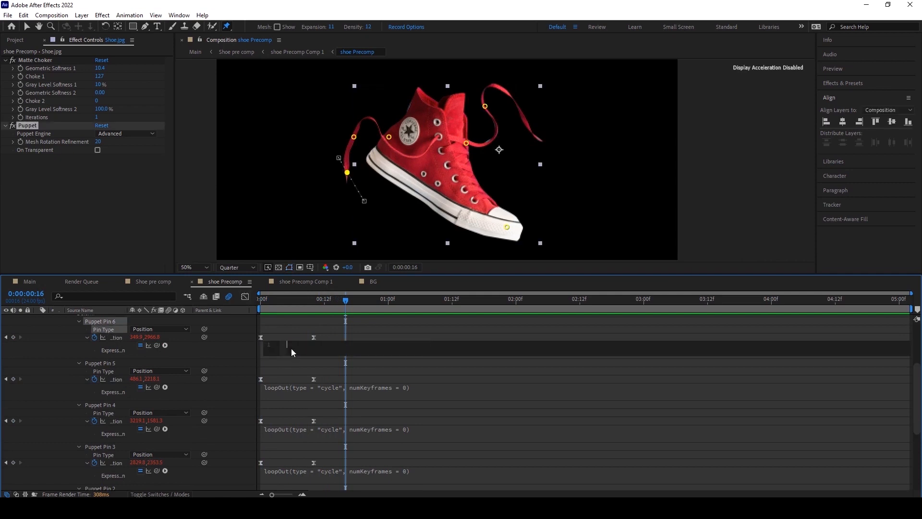
left_click(450, 389)
left_click(376, 373)
key("BackSpace")
left_click(387, 394)
left_click(387, 395)
left_click(391, 393)
key("ctrl+a")
key("BackSpace")
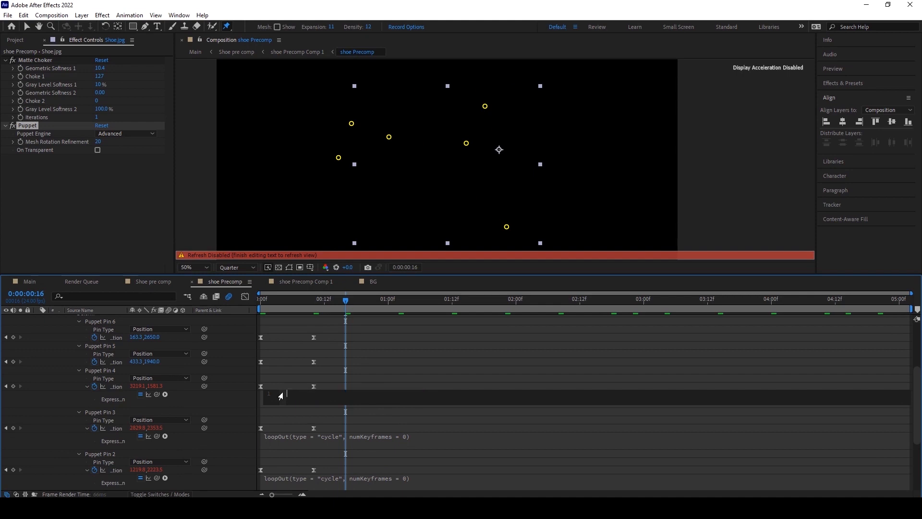
left_click(374, 419)
left_click(373, 419)
key("BackSpace")
left_click(361, 416)
scroll(362, 415, "down", 2)
key("ctrl+z")
key("ctrl+z")
key("ctrl+z")
At frame 20, drag the shoelace pins to set a third pose for both laces.
left_click_drag(314, 303, 365, 308)
left_click(100, 339)
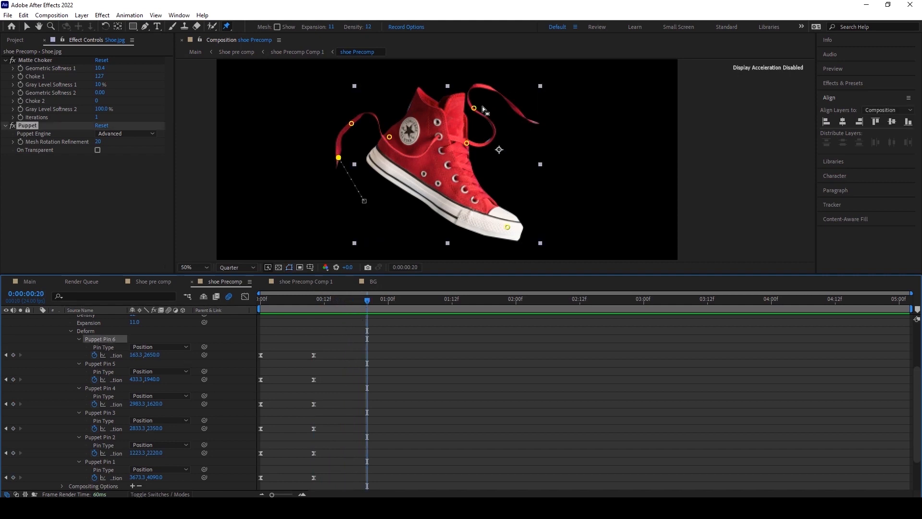
left_click_drag(474, 109, 500, 136)
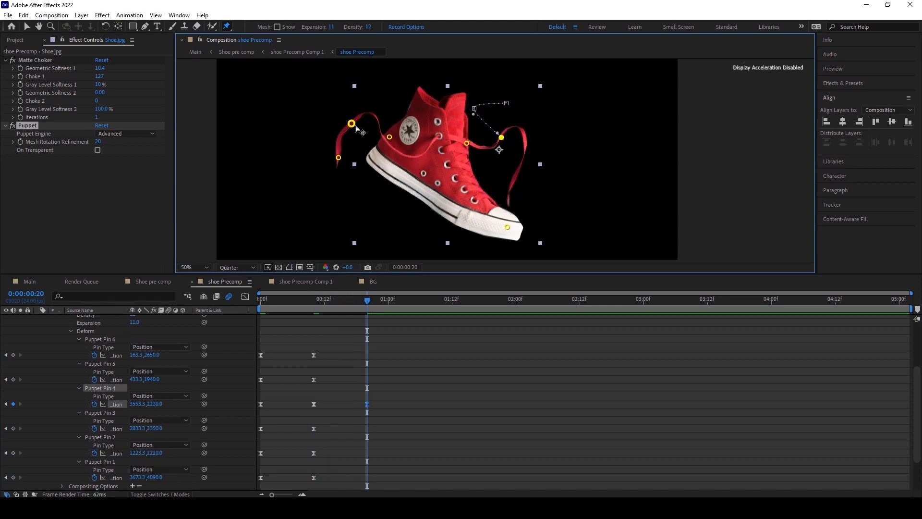
left_click_drag(351, 125, 352, 145)
left_click_drag(351, 183, 368, 187)
left_click_drag(352, 147, 352, 155)
left_click_drag(369, 187, 376, 192)
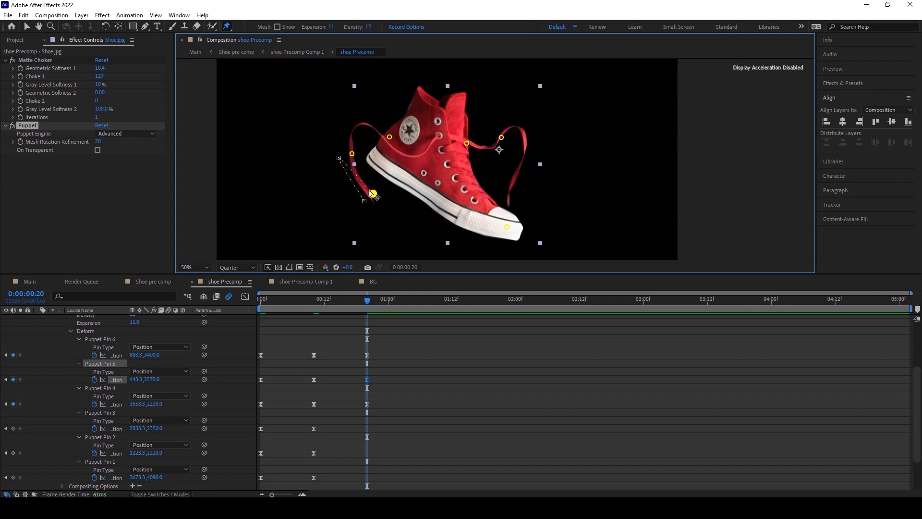
left_click_drag(354, 160, 356, 161)
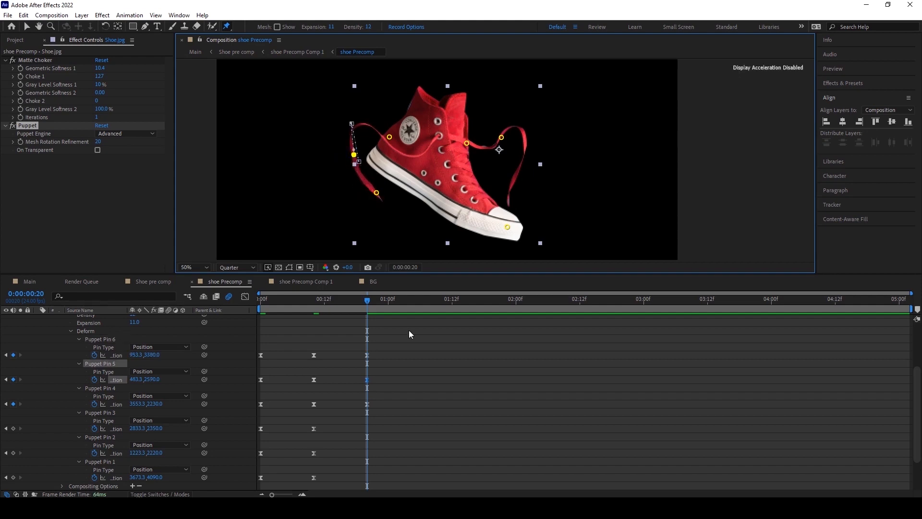
left_click(419, 362)
Add a loopOut cycle expression to Puppet Pin 6's position.
mouse_move(364, 297)
left_mouse_down()
mouse_move(263, 300)
mouse_move(377, 301)
mouse_move(233, 299)
mouse_move(367, 294)
mouse_move(243, 303)
mouse_move(362, 305)
left_mouse_up()
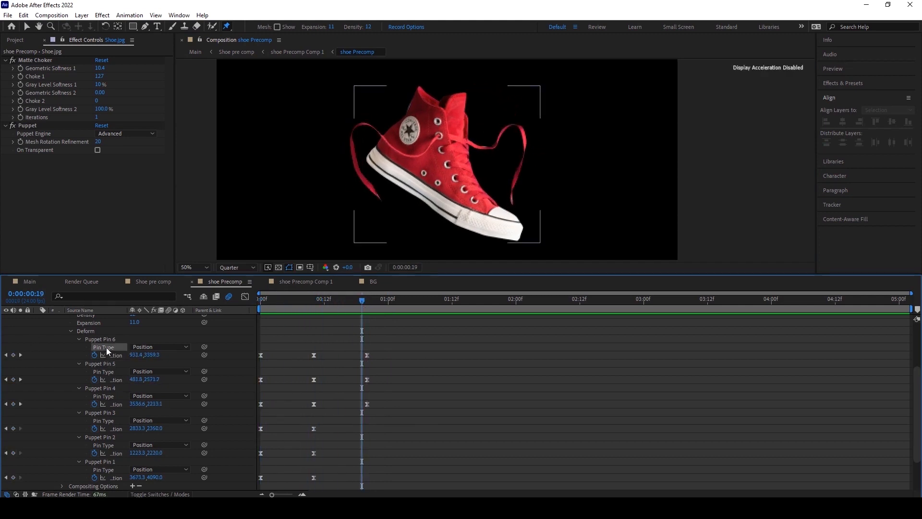
left_click(105, 364)
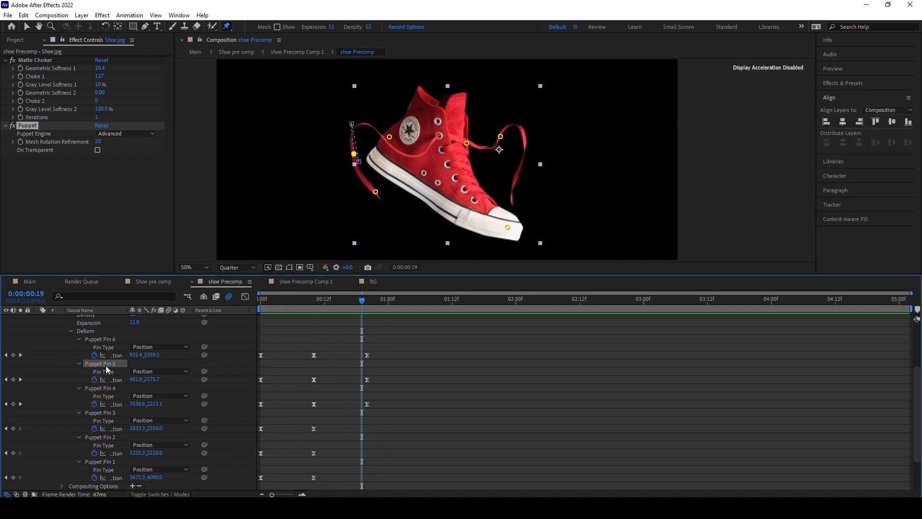
left_click(107, 389)
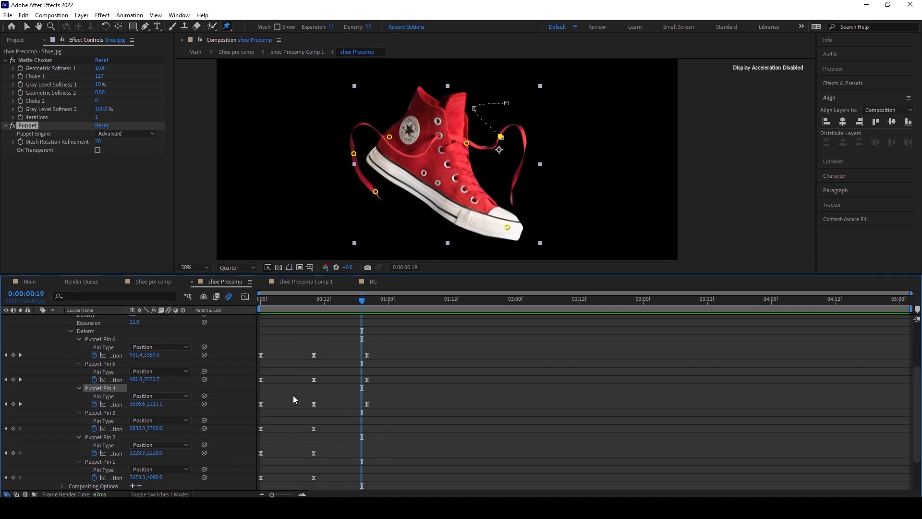
left_click(99, 364)
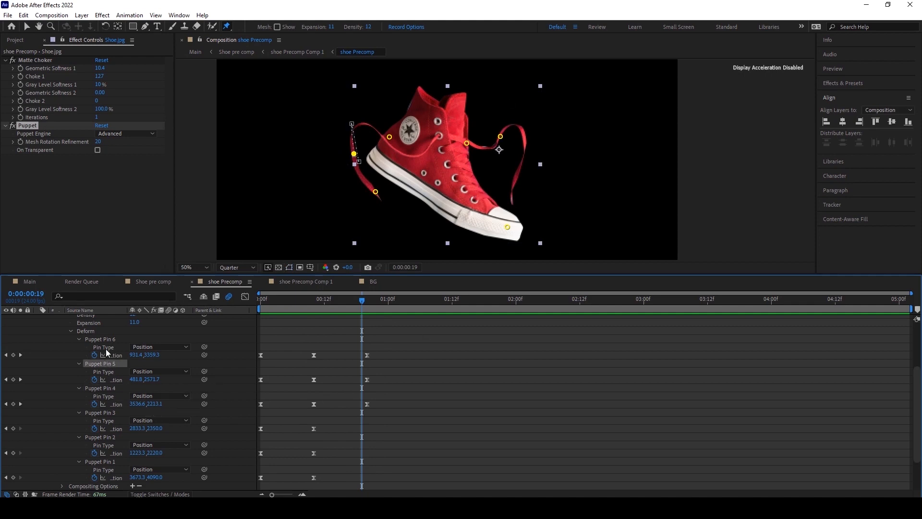
left_click(105, 337)
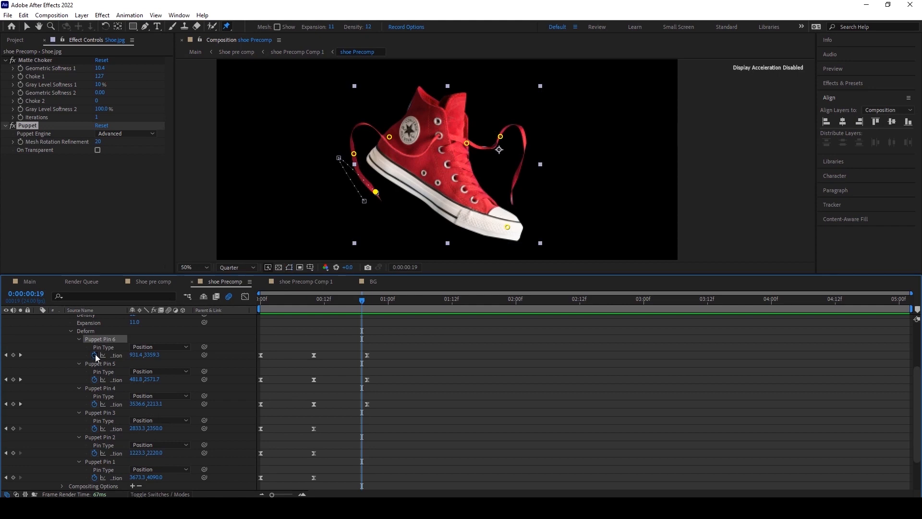
left_click(95, 355, "alt")
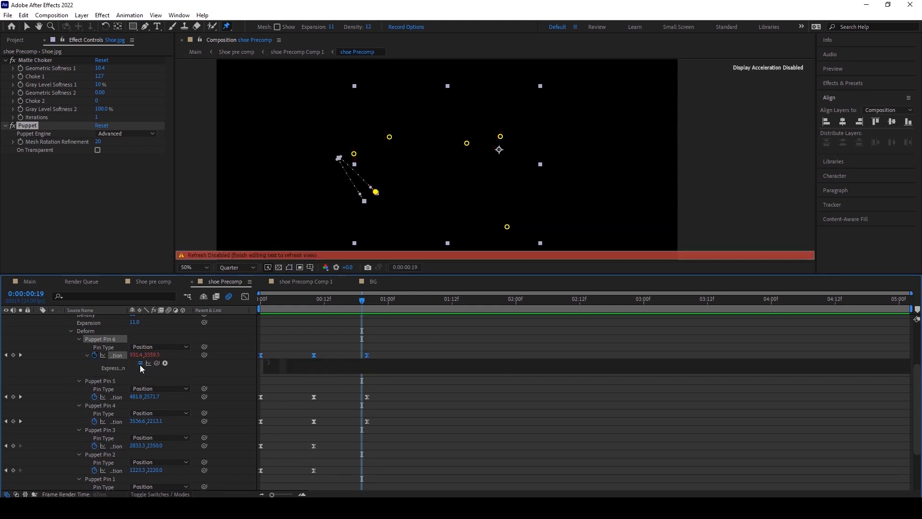
left_click(166, 362)
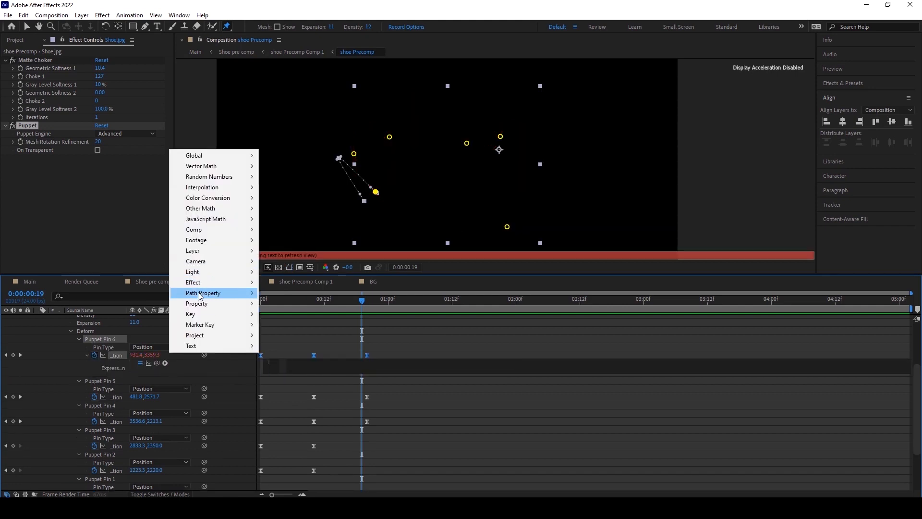
mouse_move(202, 303)
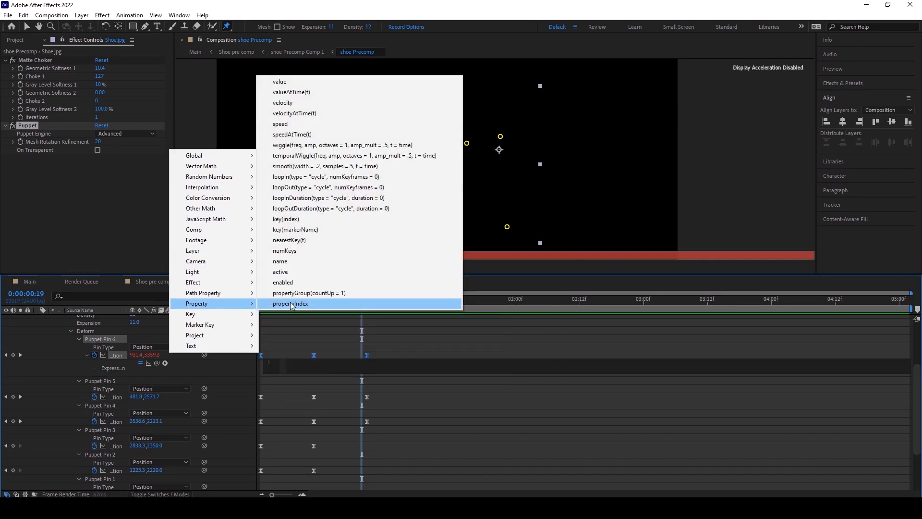
left_click(313, 186)
left_click(288, 307)
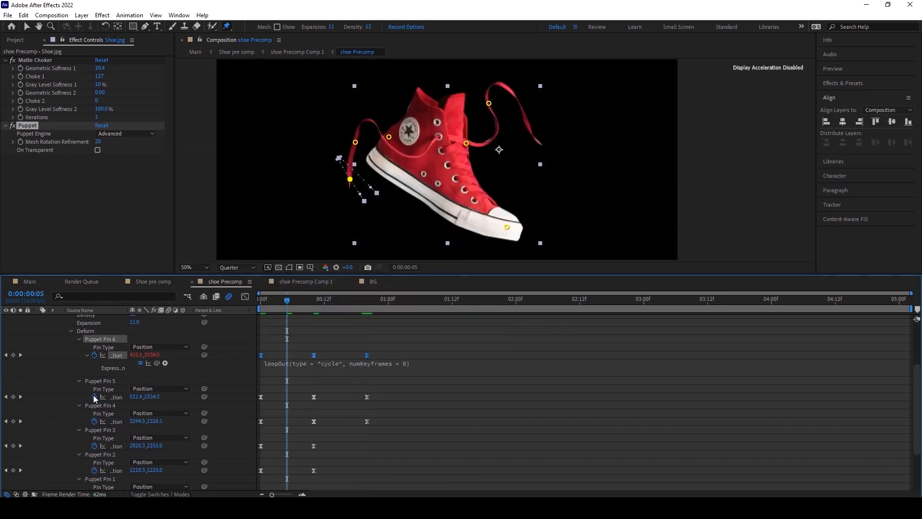
Add a loopOutDuration cycle expression to Puppet Pin 5's position.
left_click(95, 396, "alt")
left_click(165, 405)
mouse_move(204, 345)
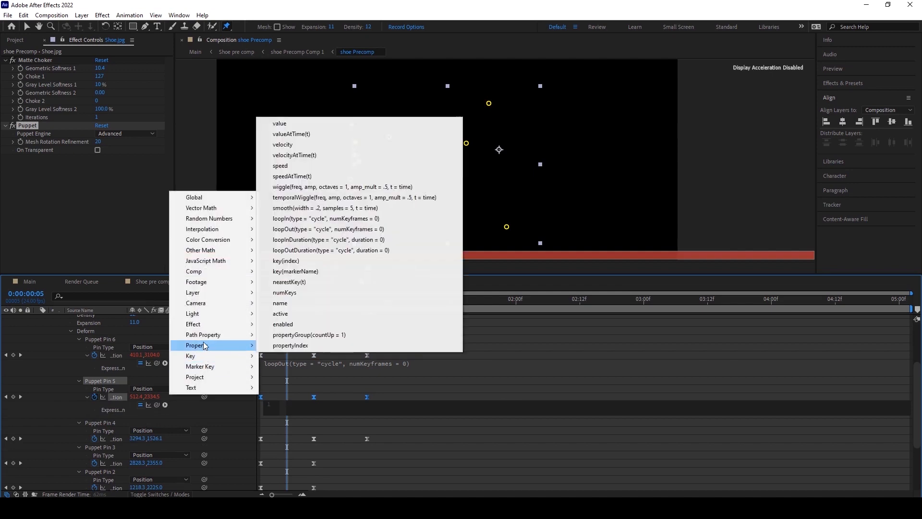
left_click(298, 250)
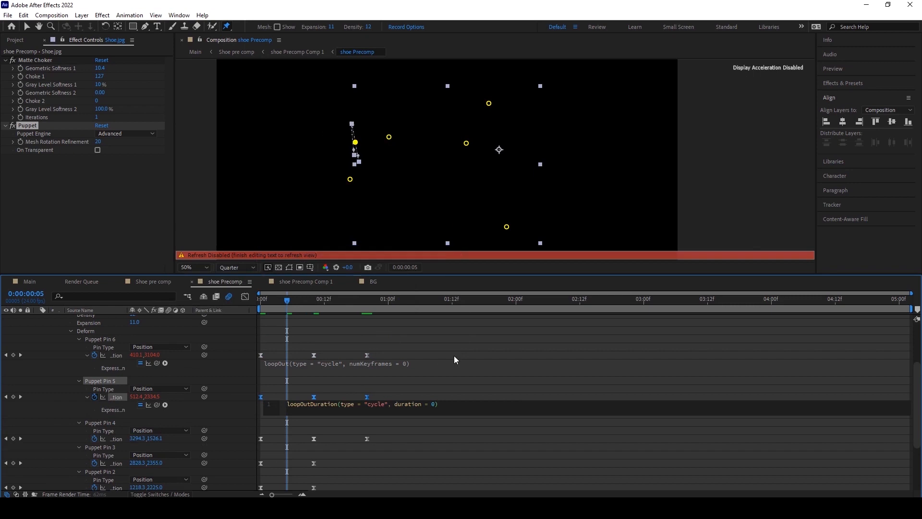
left_click(358, 357)
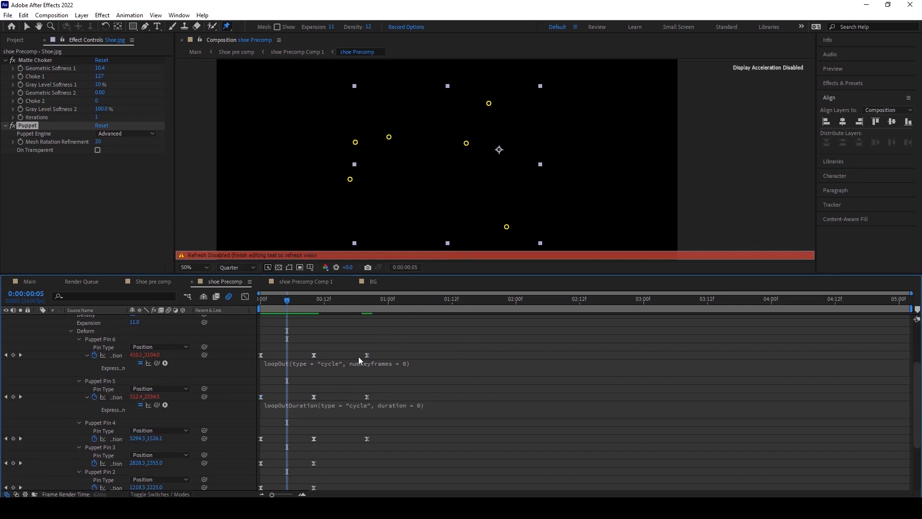
Add a loopOutDuration cycle expression to Puppet Pin 4's position.
left_click(95, 439, "alt")
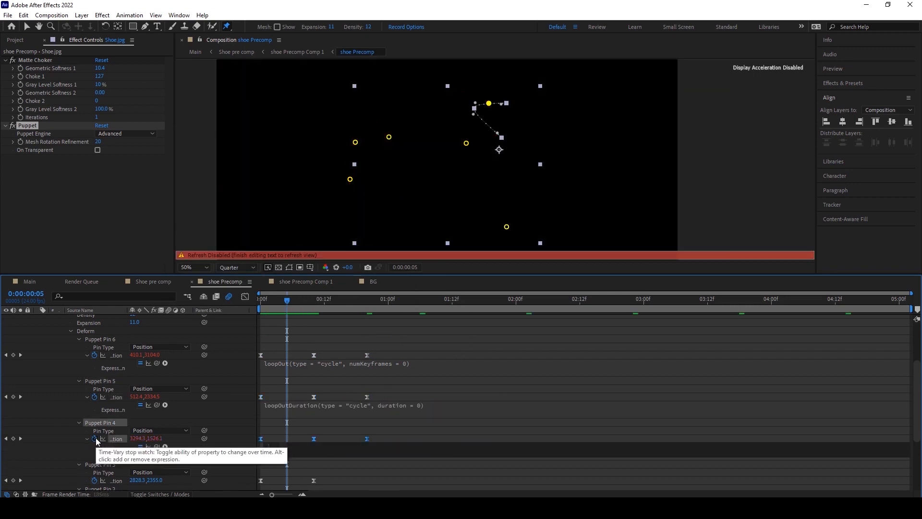
left_click(164, 446)
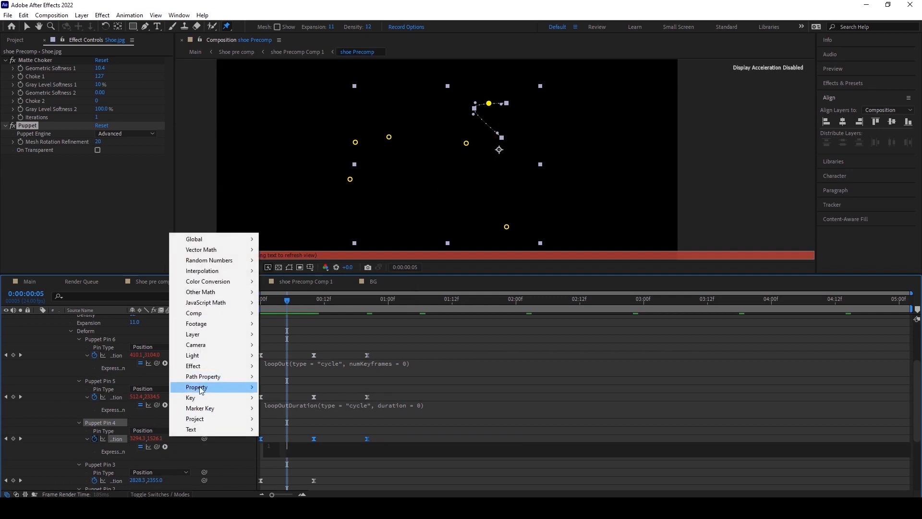
mouse_move(201, 388)
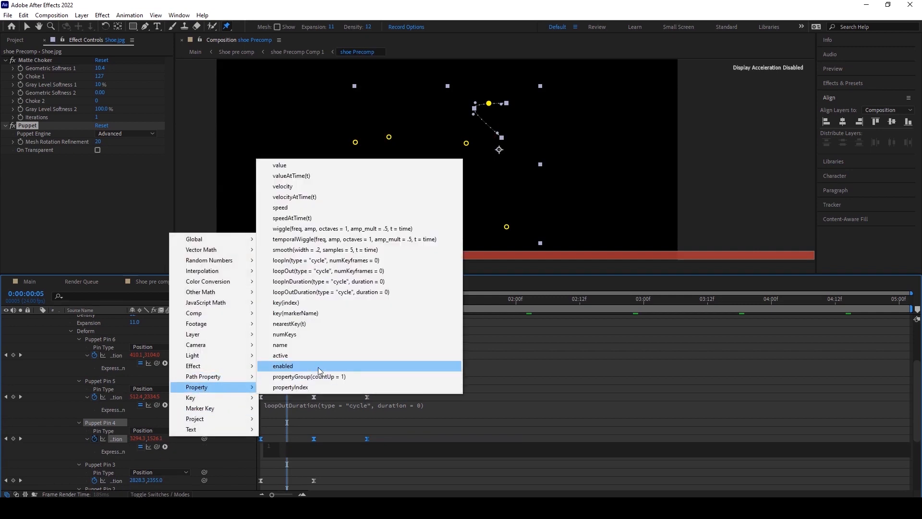
left_click(339, 292)
Scrub through and preview the shoelace animation.
left_click(321, 327)
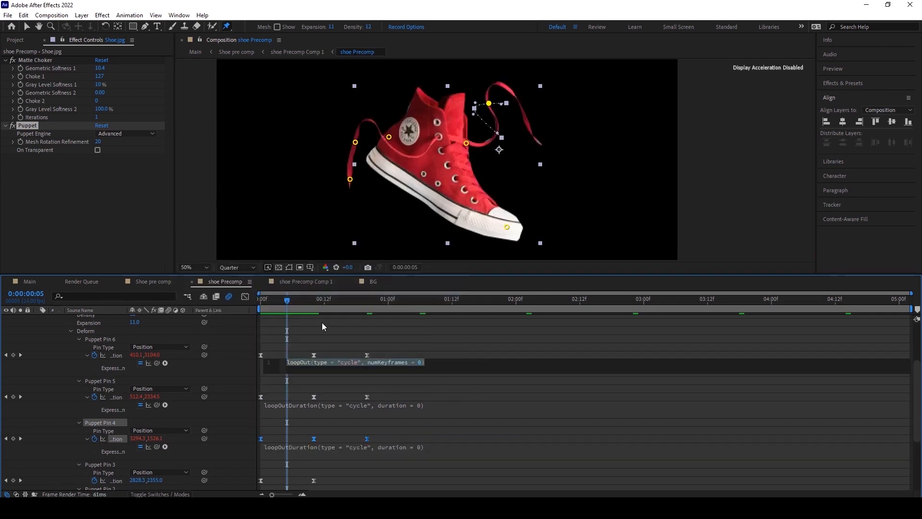
left_click(273, 318)
left_click_drag(287, 303, 506, 310)
key("space")
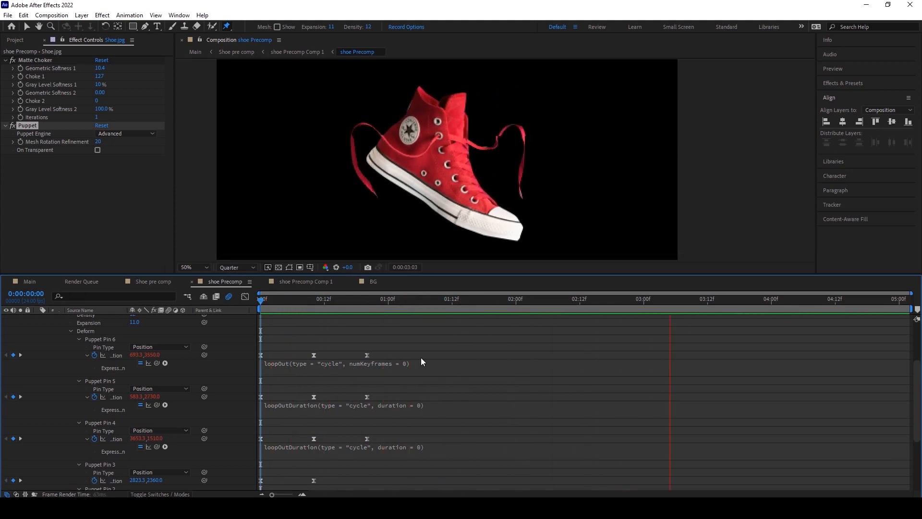
Replace Puppet Pin 6's loopOut expression with a loopOutDuration cycle expression.
left_click(298, 299)
left_click(287, 363)
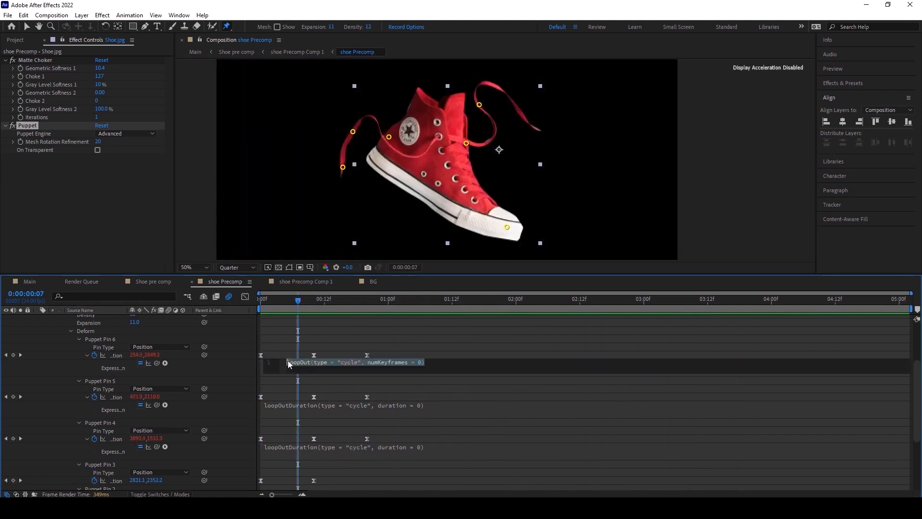
key("BackSpace")
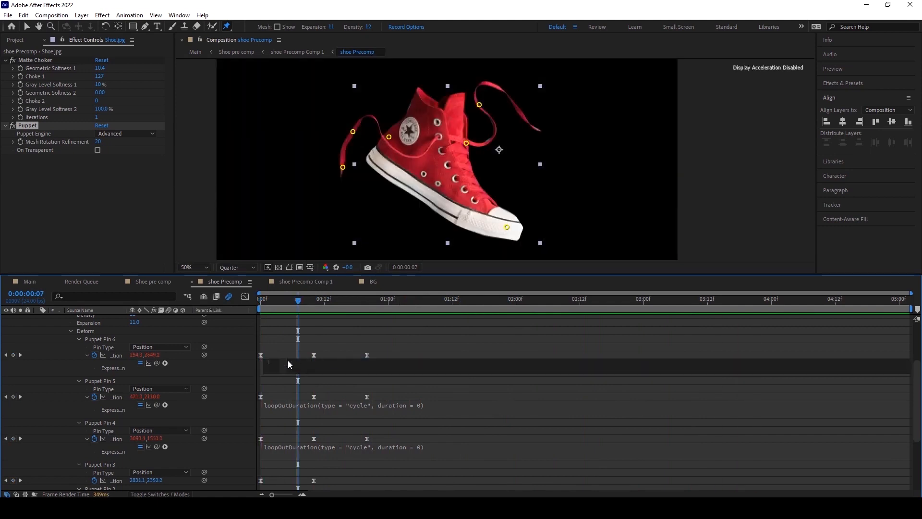
left_click(166, 362)
mouse_move(206, 307)
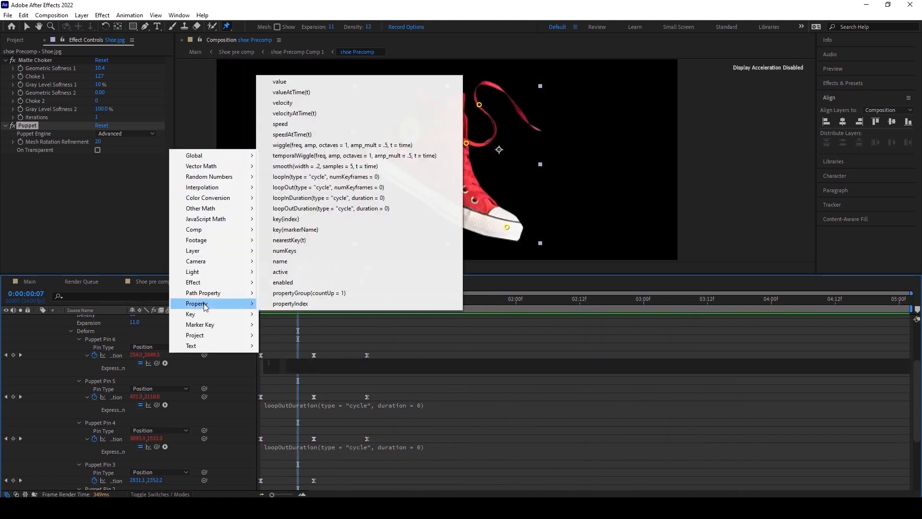
left_click(325, 208)
left_click(415, 329)
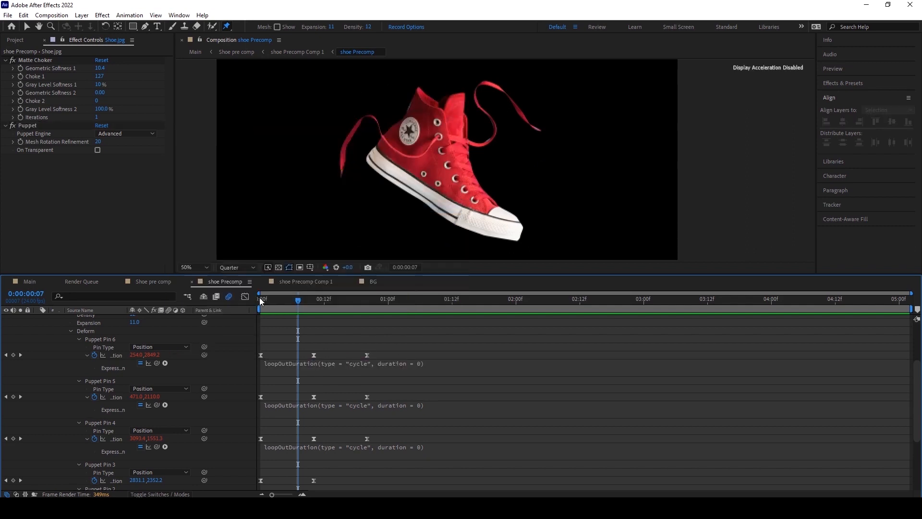
Replay the animation from the first frame.
left_click(259, 298)
key("space")
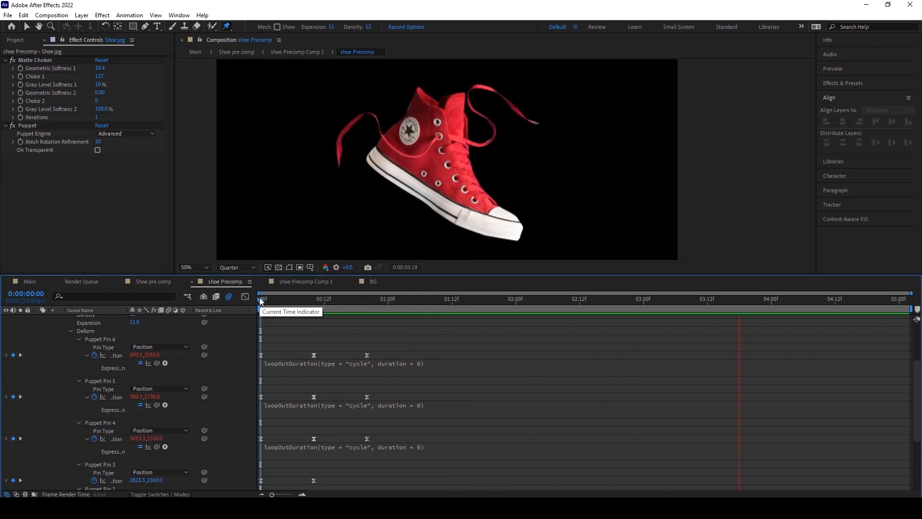
left_click(265, 300)
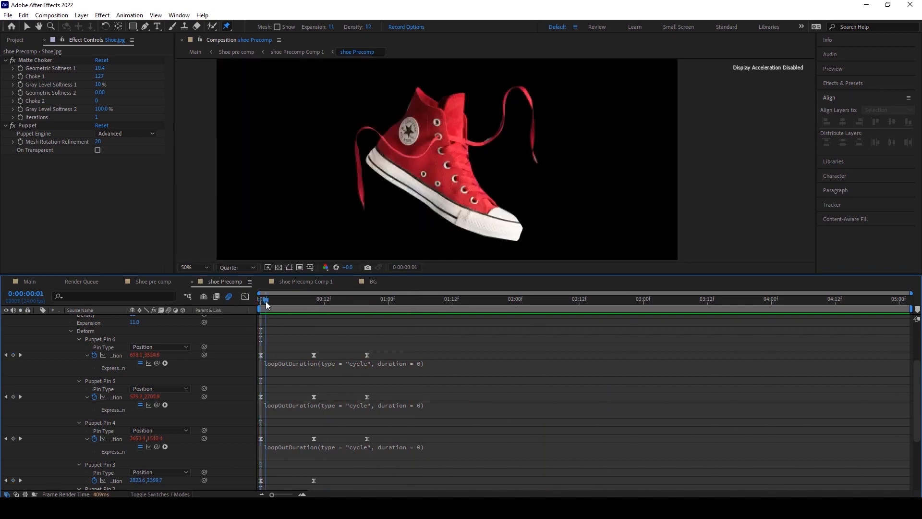
Show the Puppet pins and, at frame 10, move Puppet Pin 1 at the shoe's toe upward.
scroll(407, 225, "down", 2)
scroll(438, 158, "up", 4)
scroll(390, 128, "down", 4)
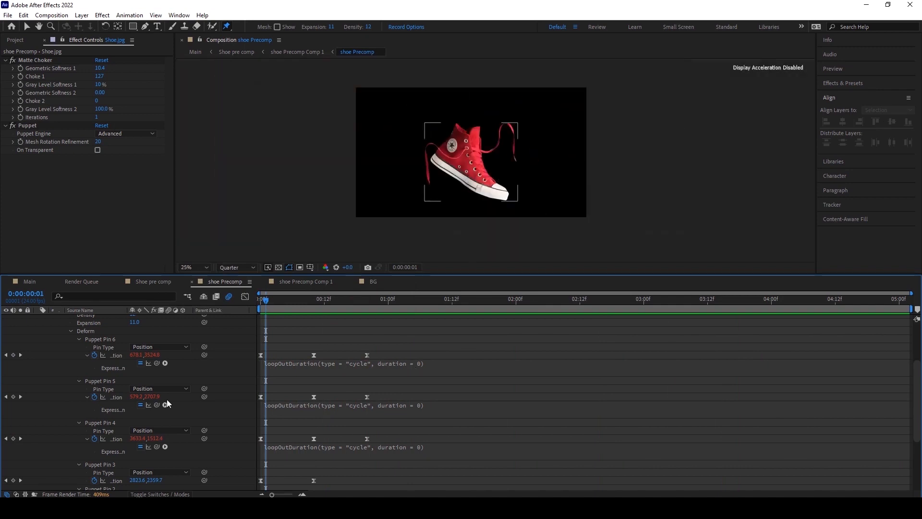
scroll(144, 394, "up", 4)
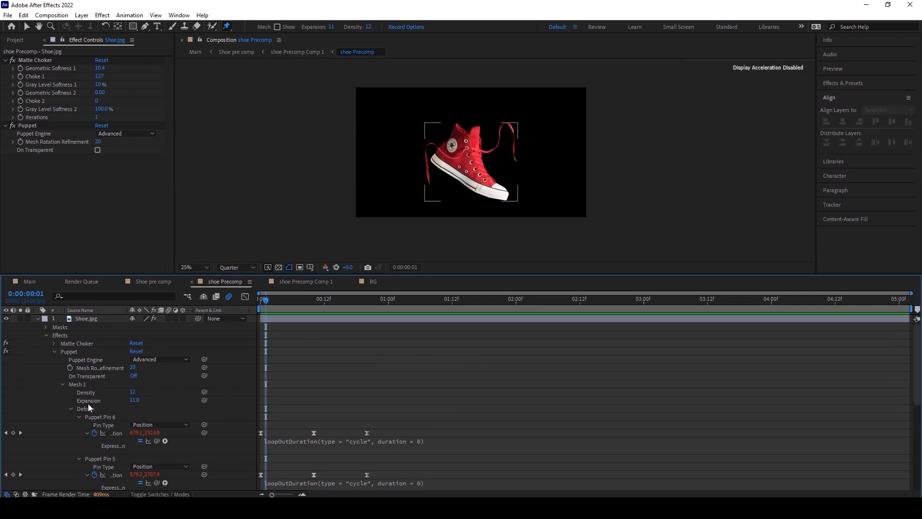
left_click(72, 351)
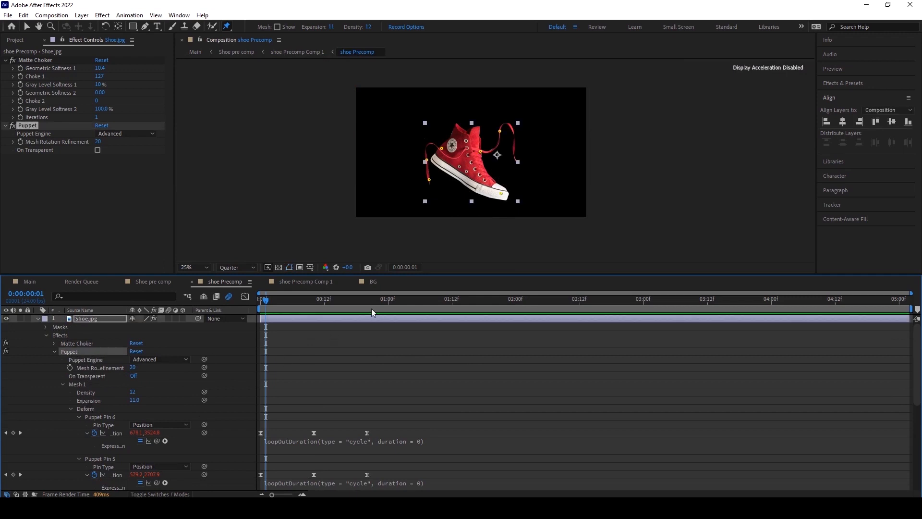
scroll(262, 340, "down", 5)
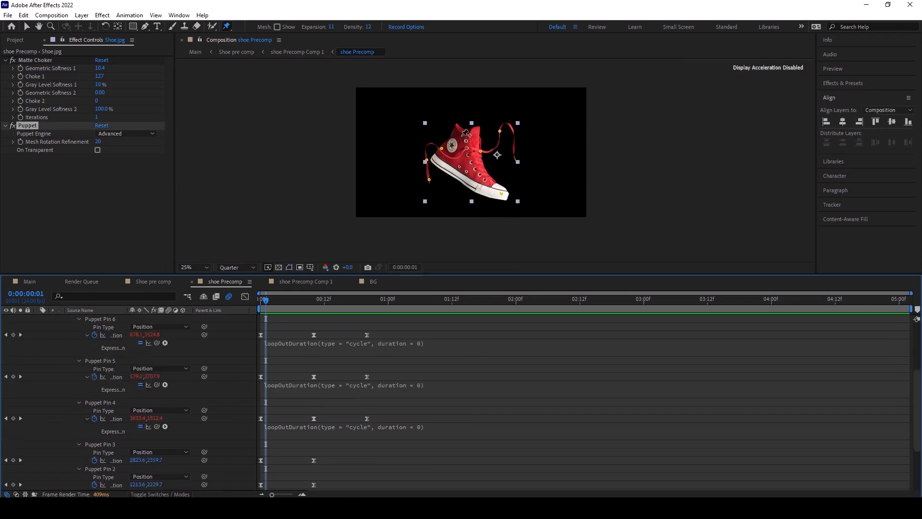
key("period")
scroll(348, 363, "down", 4)
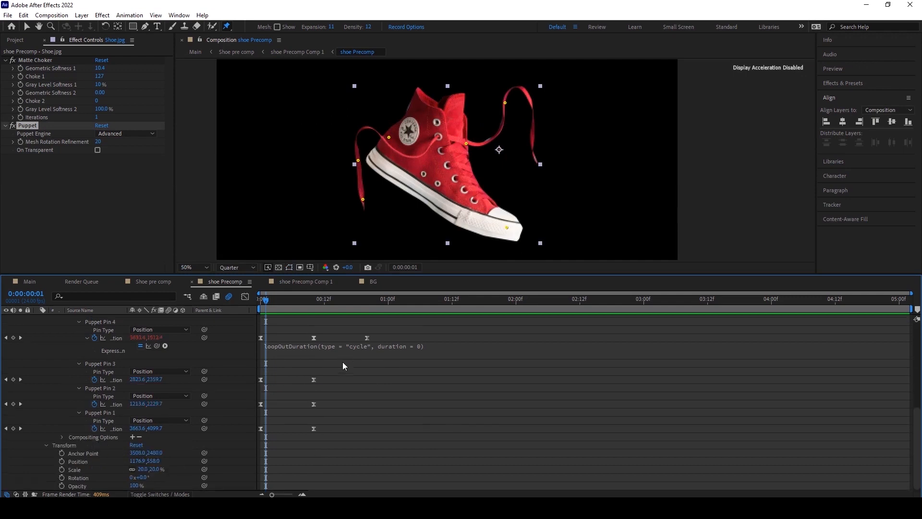
left_click_drag(271, 301, 314, 300)
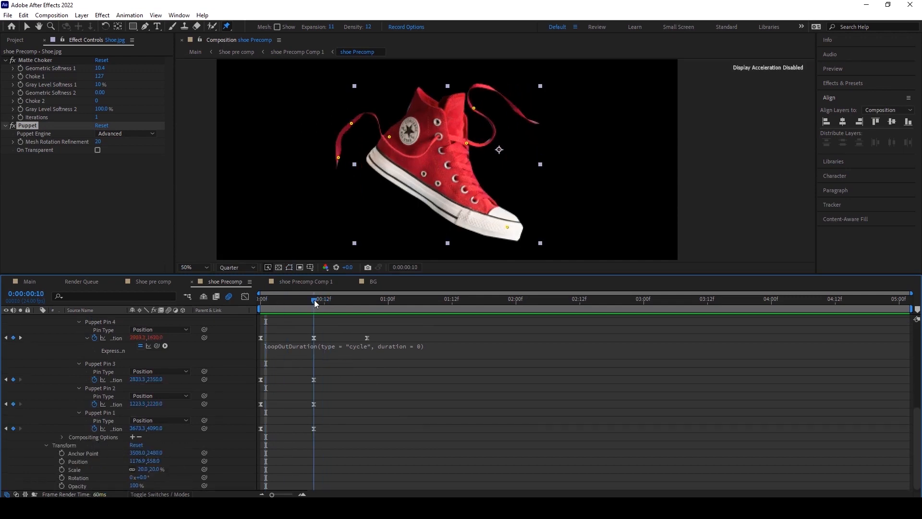
left_click_drag(508, 228, 523, 207)
left_click_drag(310, 301, 367, 290)
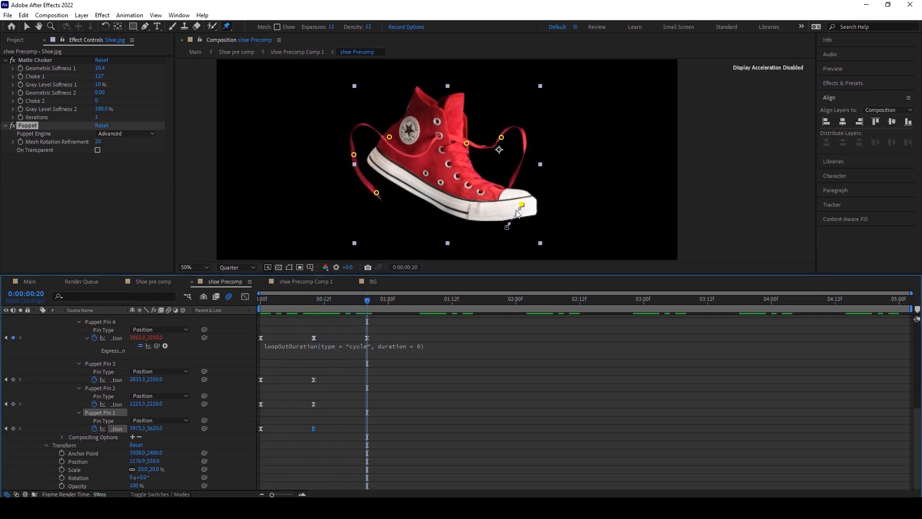
left_click_drag(523, 205, 515, 226)
left_click(433, 367)
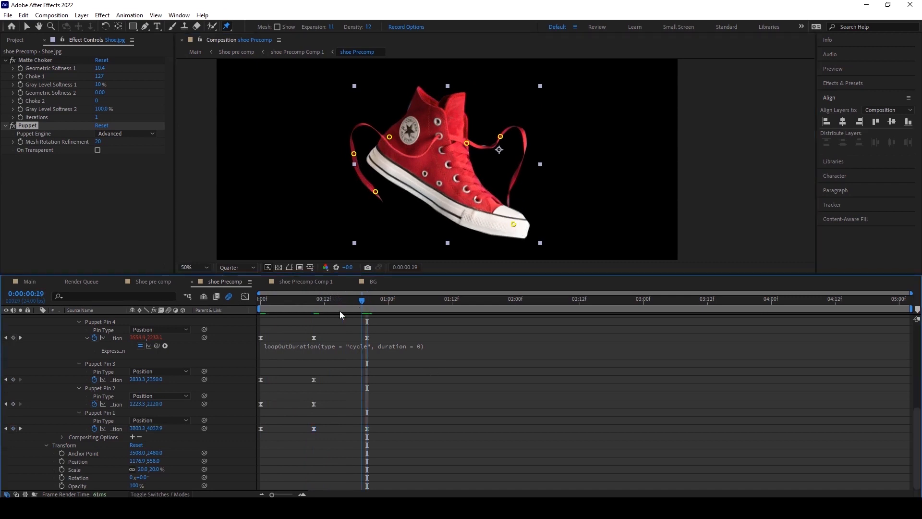
key("Home")
left_click_drag(277, 301, 312, 295)
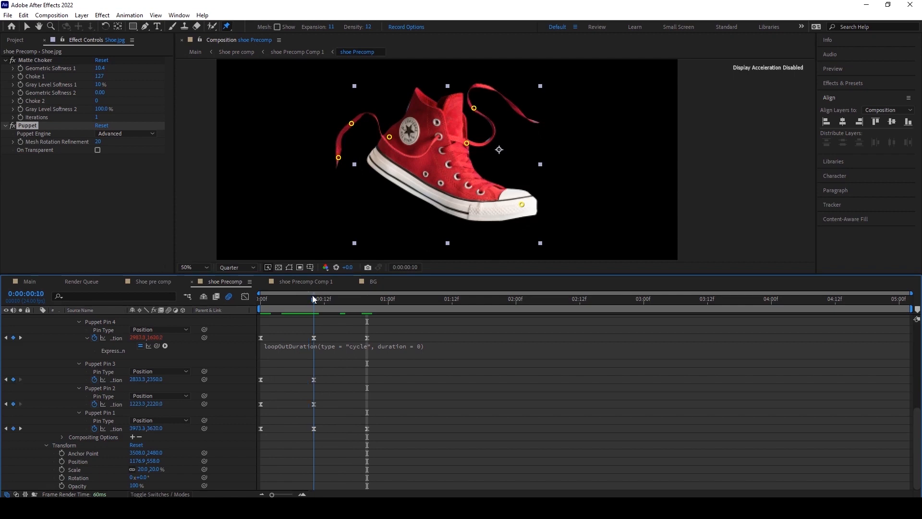
left_click(368, 428)
key("Delete")
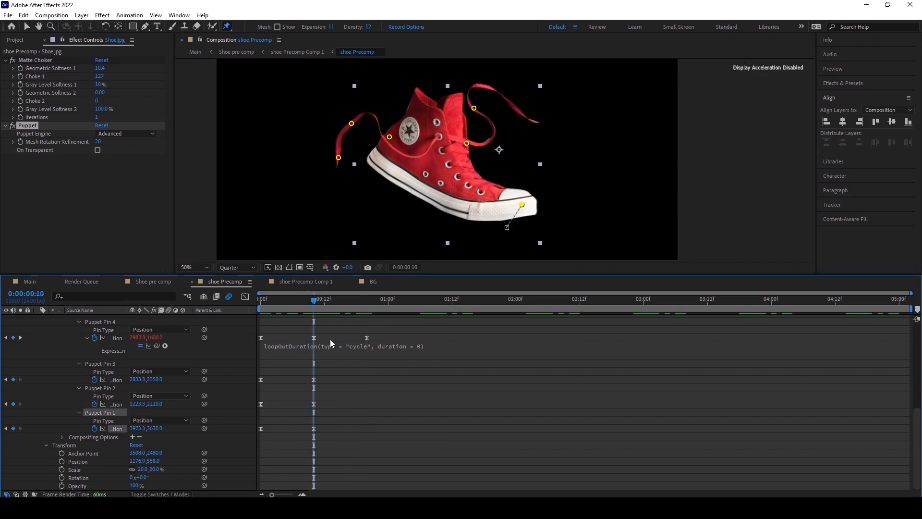
Copy Puppet Pin 1's first keyframe and paste it at frame 20 so the toe returns to its start.
left_click_drag(315, 299, 368, 295)
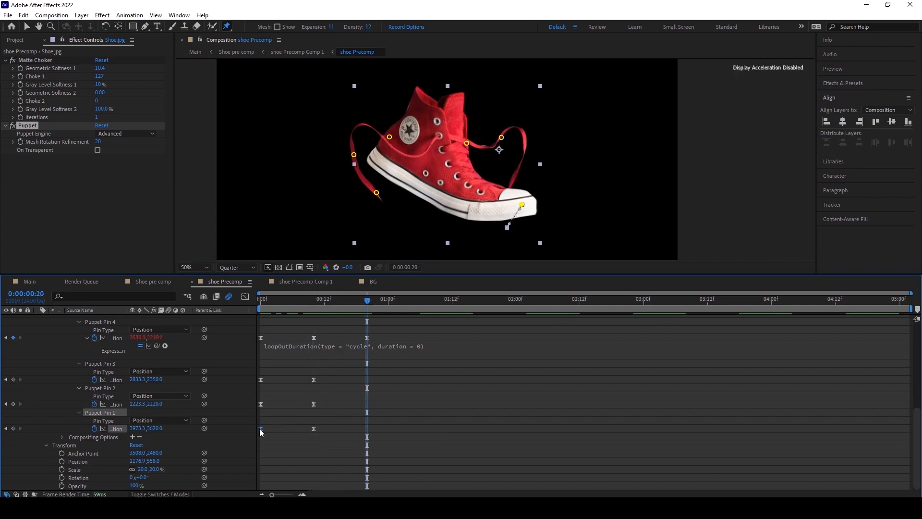
mouse_move(259, 428)
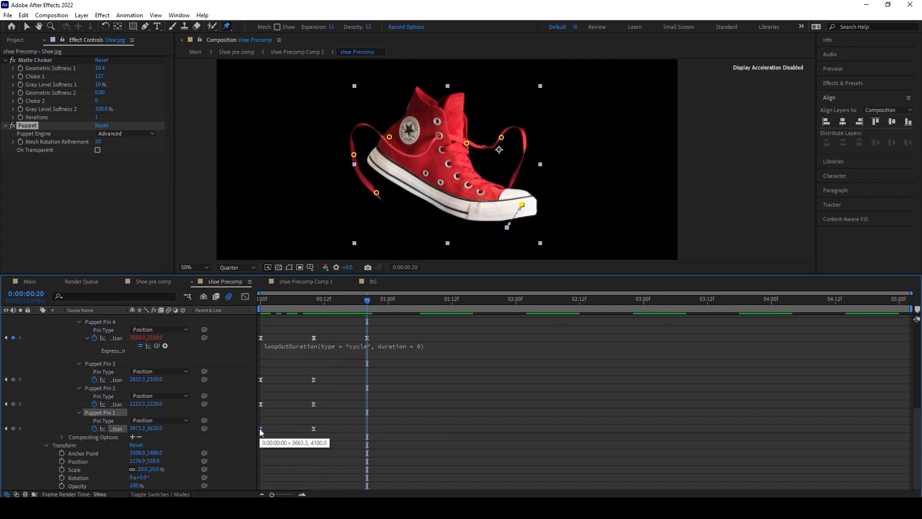
left_click_drag(263, 437, 255, 421)
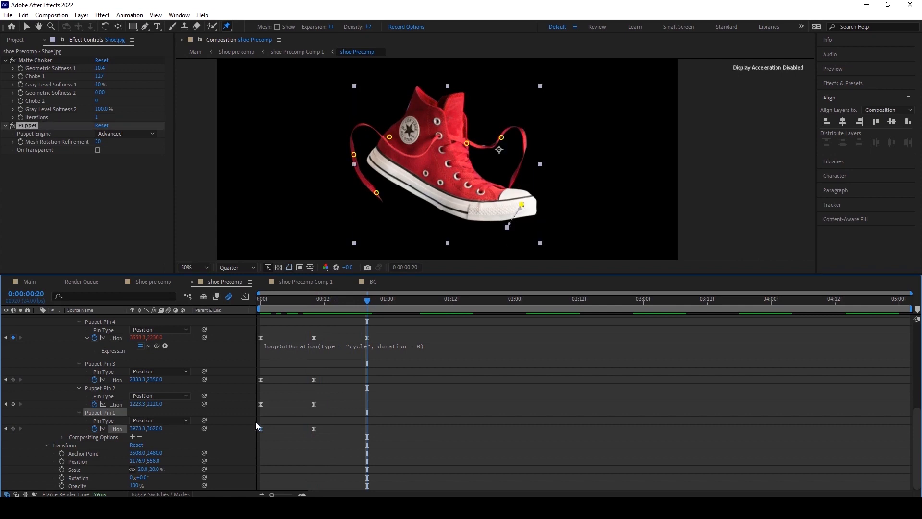
left_click(273, 438)
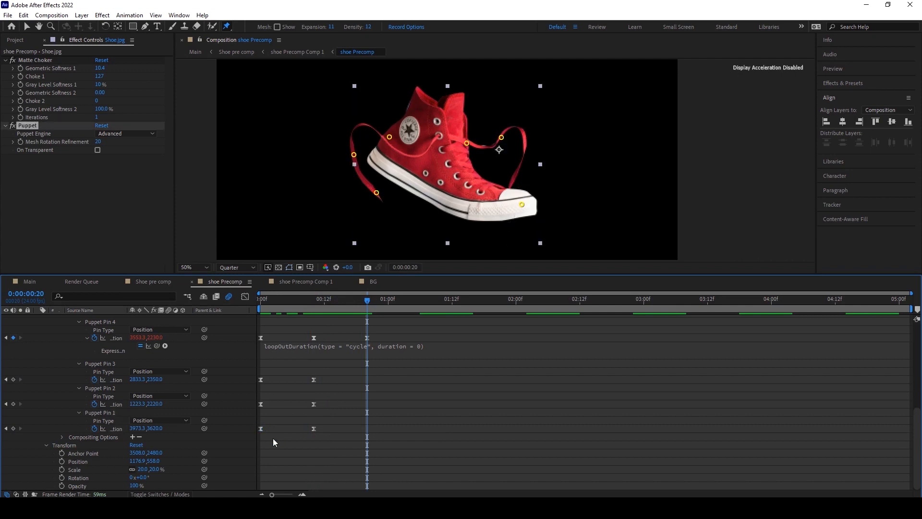
key("ctrl+v")
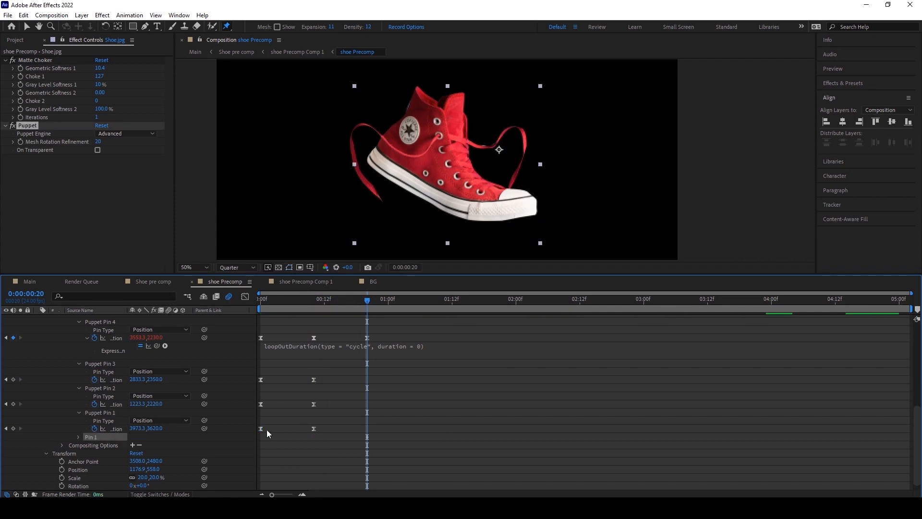
left_click(258, 426)
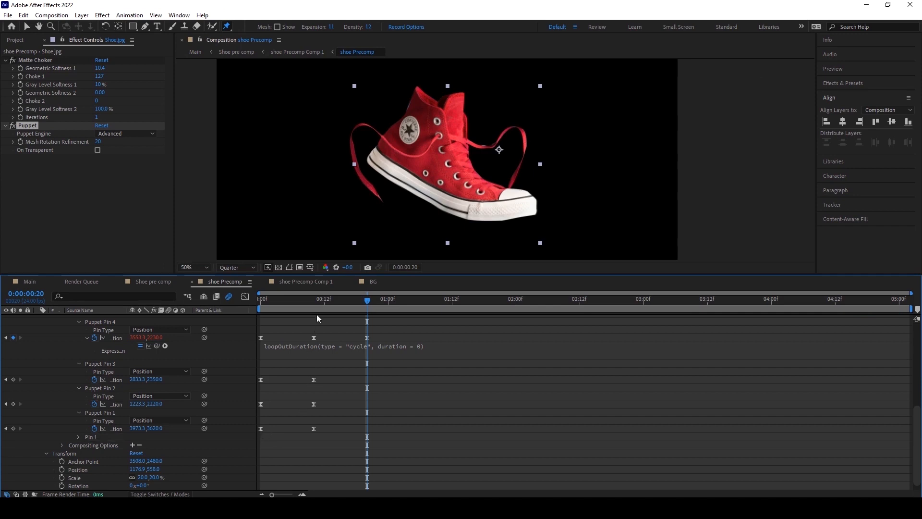
left_click(323, 299)
left_click(313, 428)
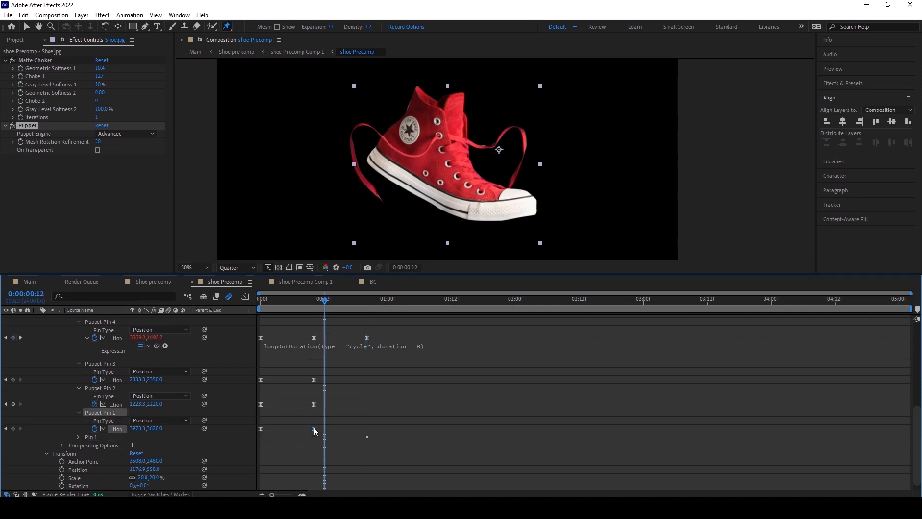
left_click(104, 388)
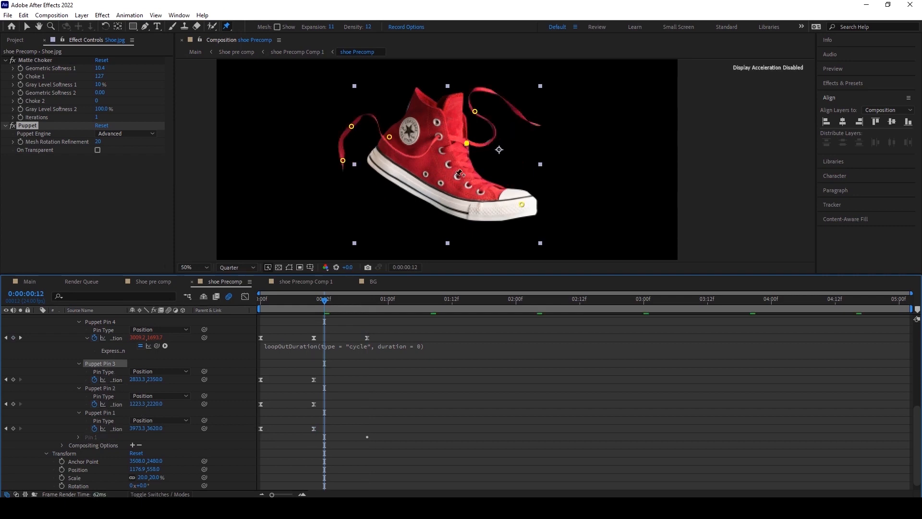
left_click(258, 432)
left_click(260, 430)
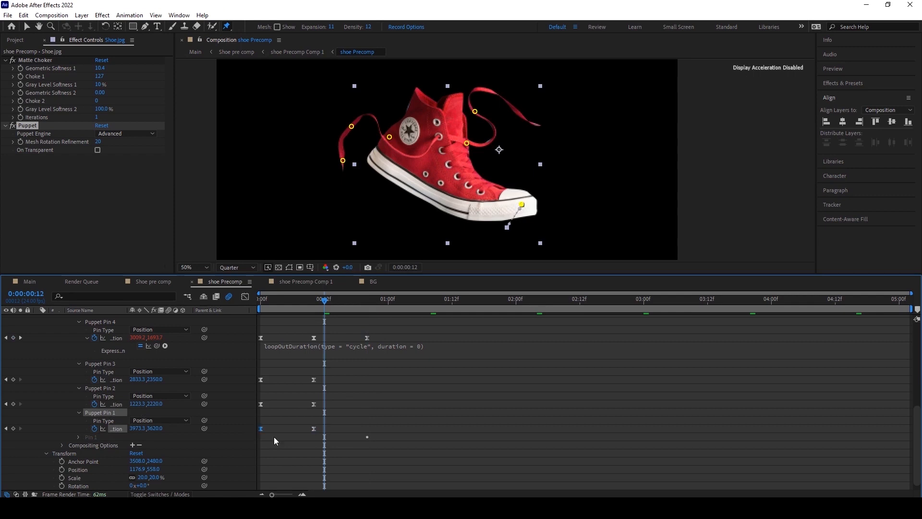
left_click_drag(331, 299, 367, 299)
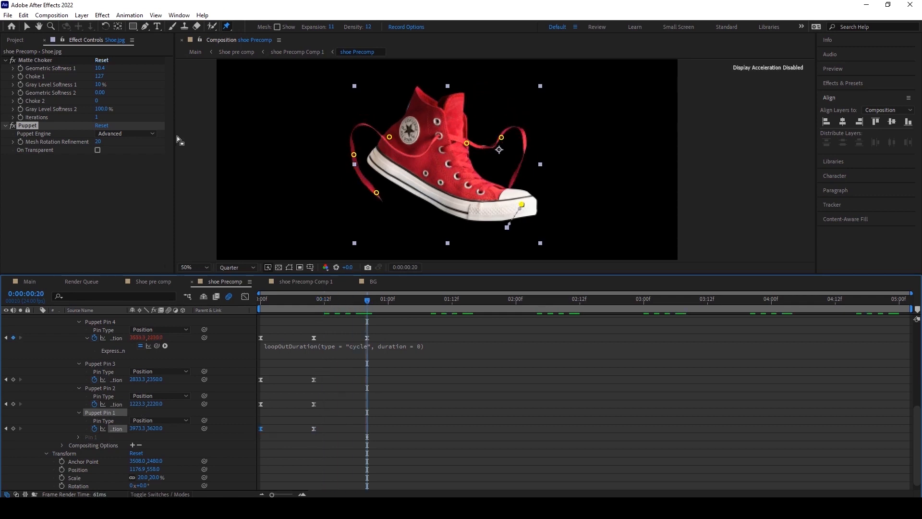
left_click(23, 16)
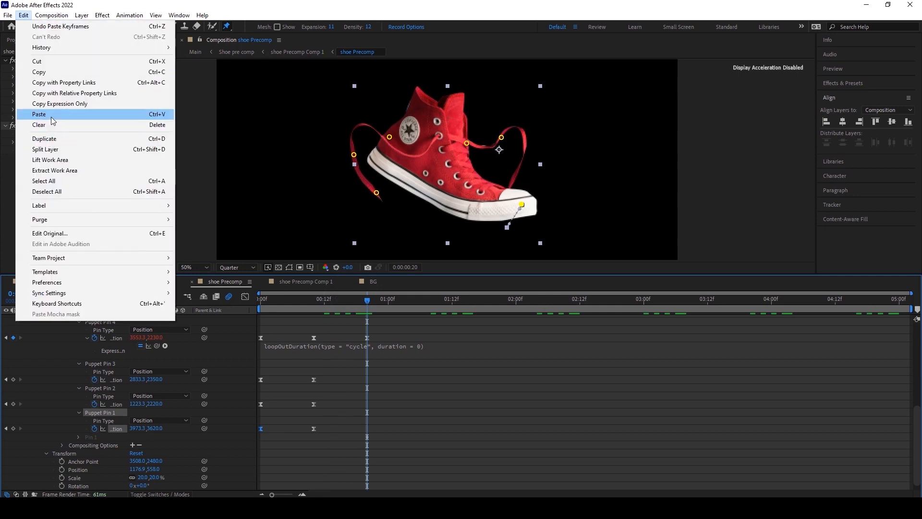
left_click(53, 119)
left_click(383, 370)
left_click_drag(358, 303, 260, 292)
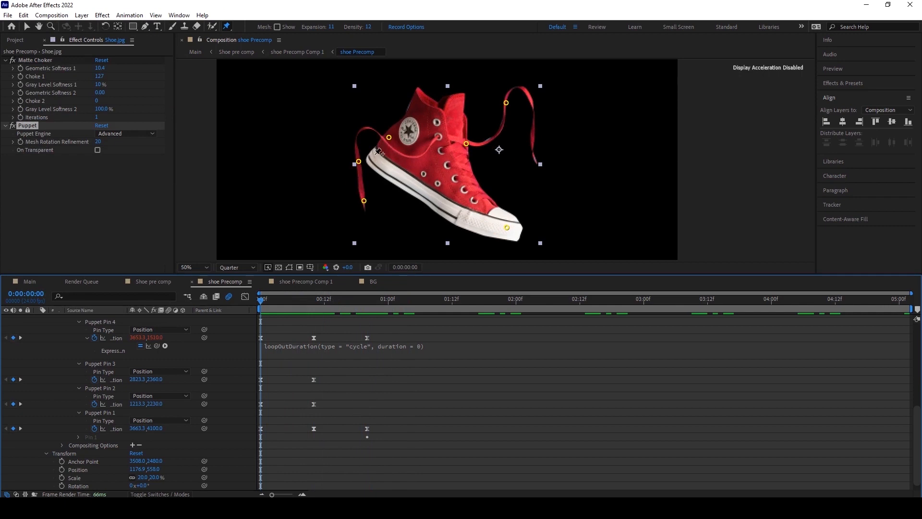
scroll(473, 413, "up", 7)
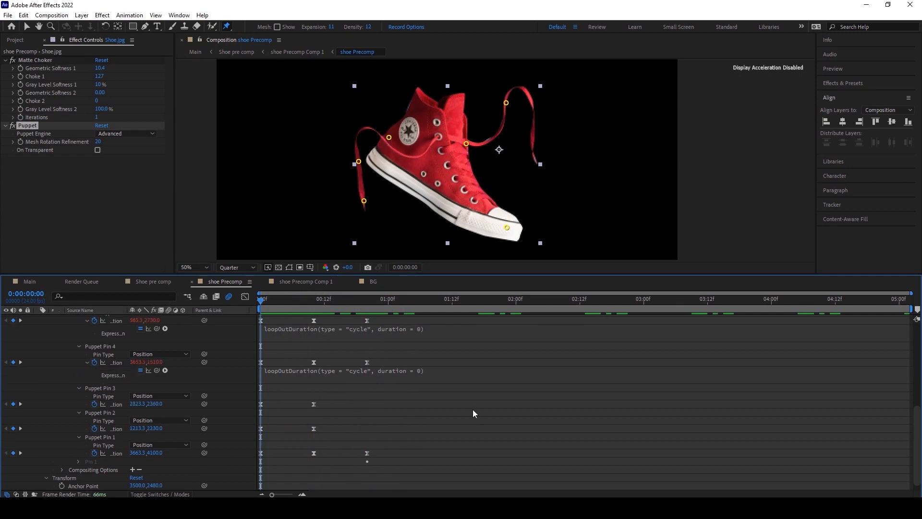
scroll(472, 413, "down", 5)
left_click_drag(264, 300, 240, 306)
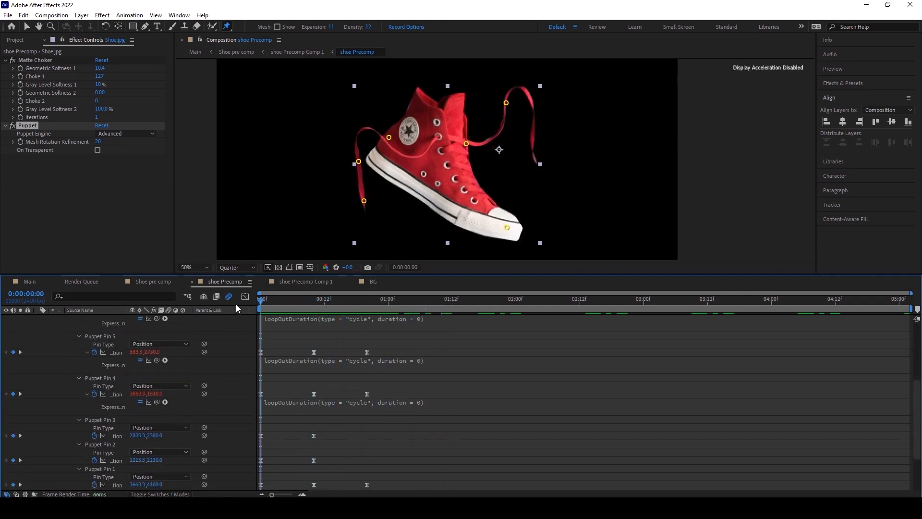
Add a loopInDuration cycle expression to Puppet Pin 1's position.
scroll(256, 334, "down", 3)
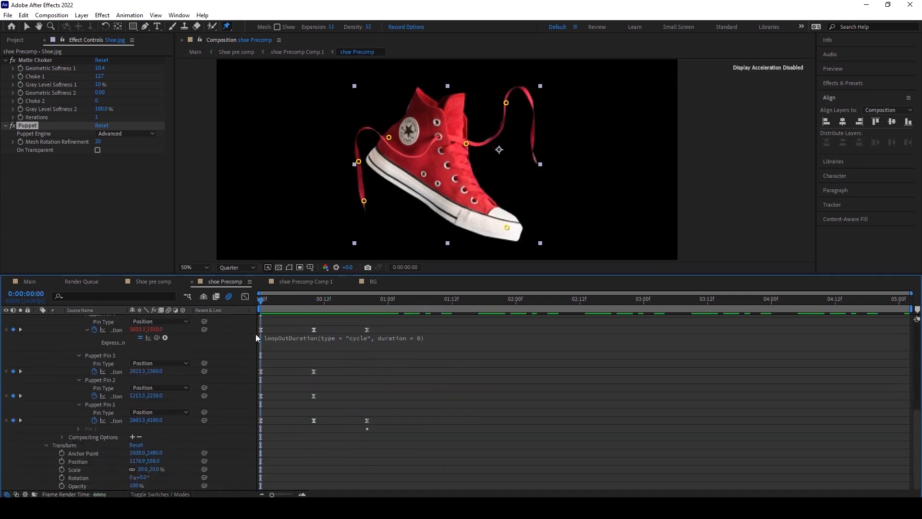
left_click(95, 420, "alt")
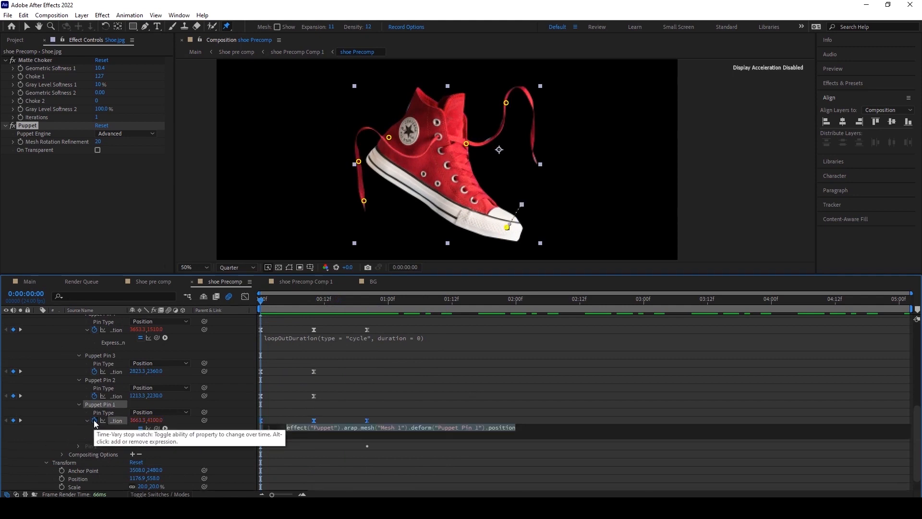
key("BackSpace")
left_click(165, 428)
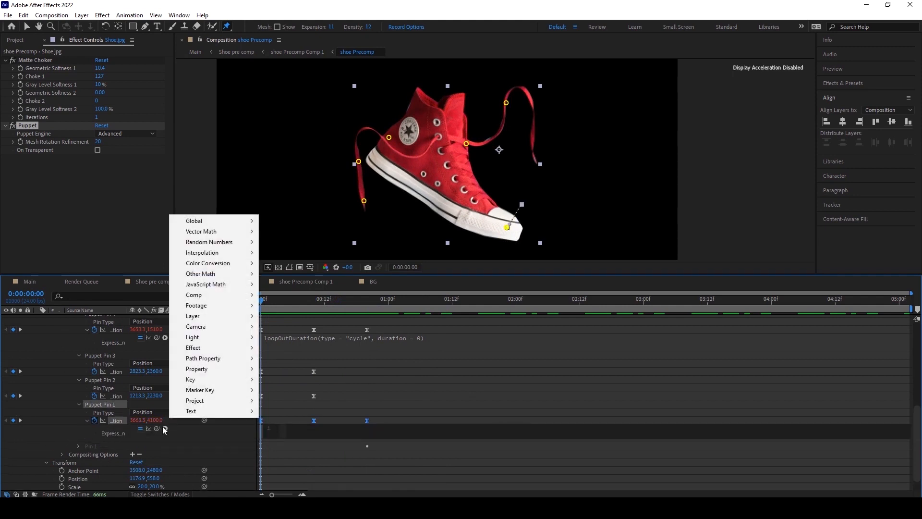
mouse_move(207, 369)
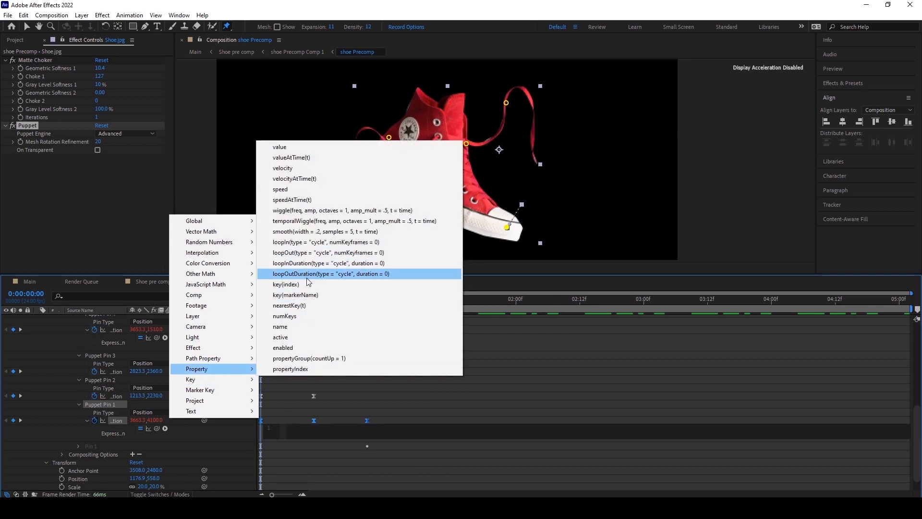
left_click(360, 367)
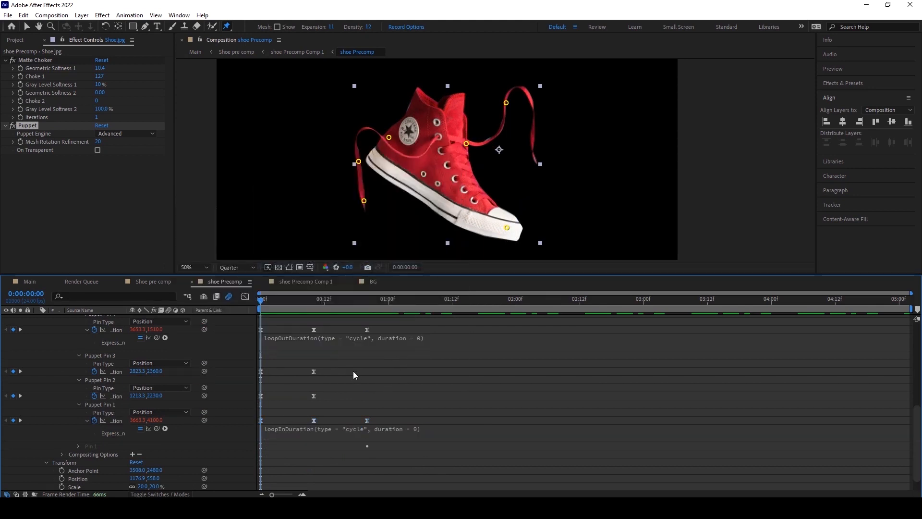
Play the animation preview.
key("space")
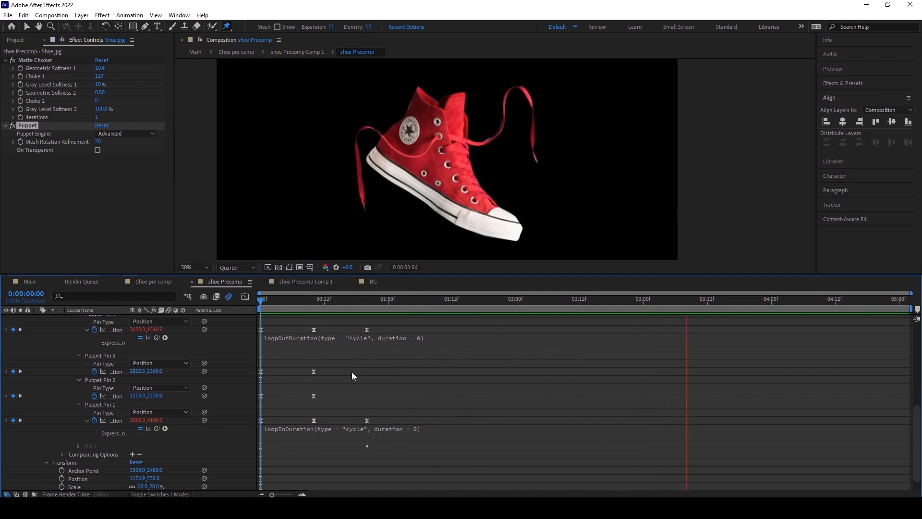
key("space")
Replace Puppet Pin 1's expression with a loopOutDuration cycle expression.
left_click(328, 428)
key("BackSpace")
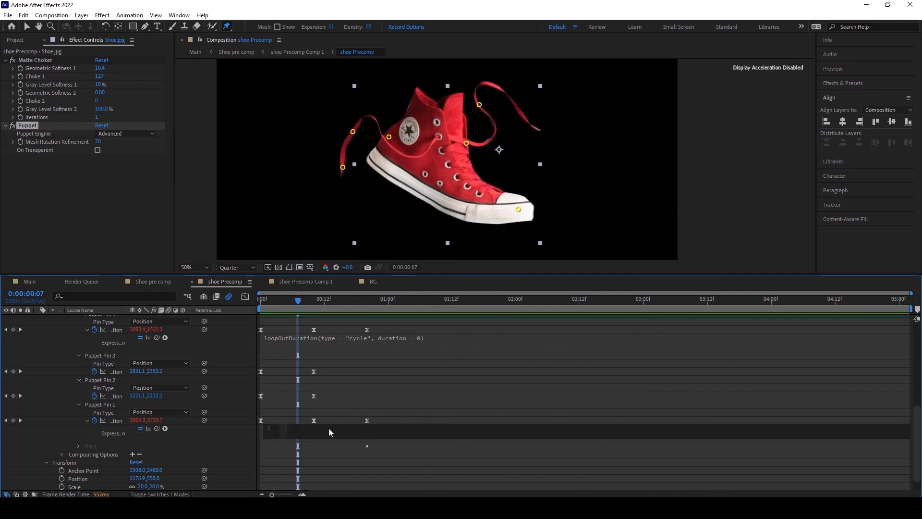
left_click(165, 428)
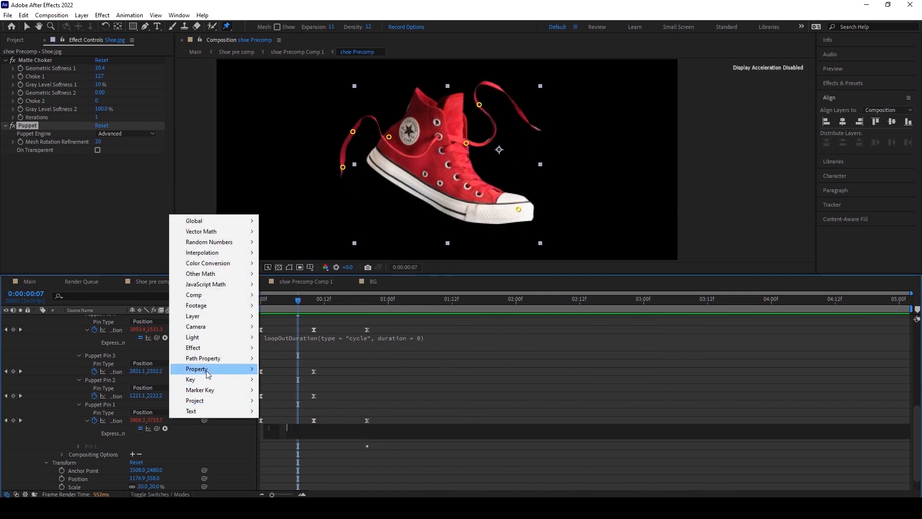
mouse_move(207, 373)
left_click(336, 275)
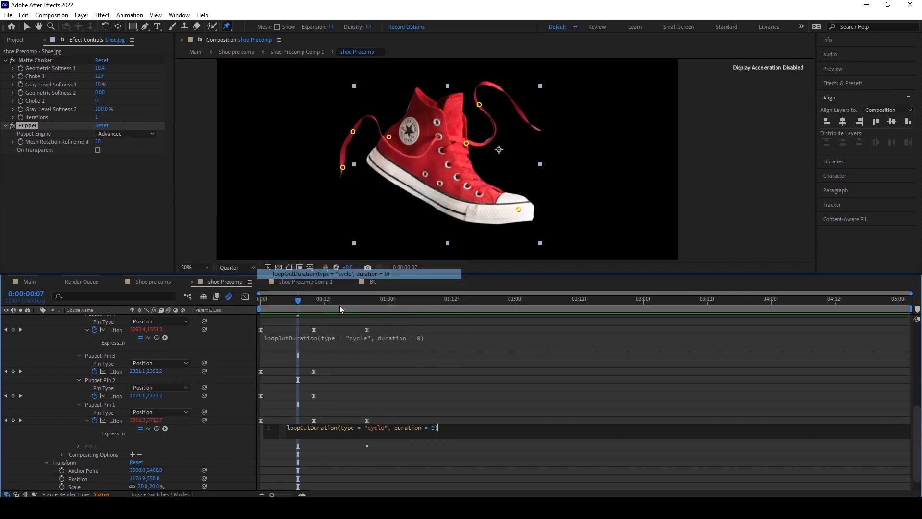
left_click(429, 375)
Play the animation and return to the first frame.
key("space")
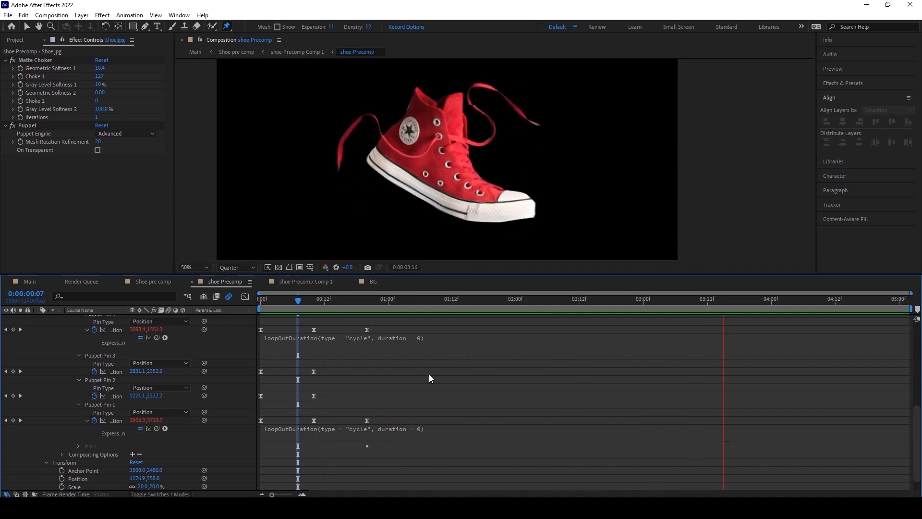
left_click_drag(264, 299, 240, 292)
scroll(192, 371, "up", 5)
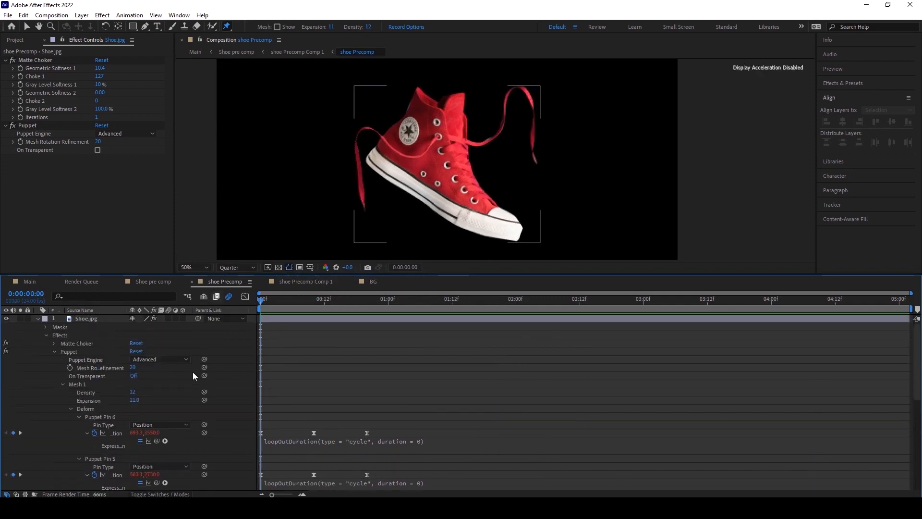
Make the Shoe.jpg layer 3D and move its anchor point to the back of the shoe's collar.
left_click(88, 320)
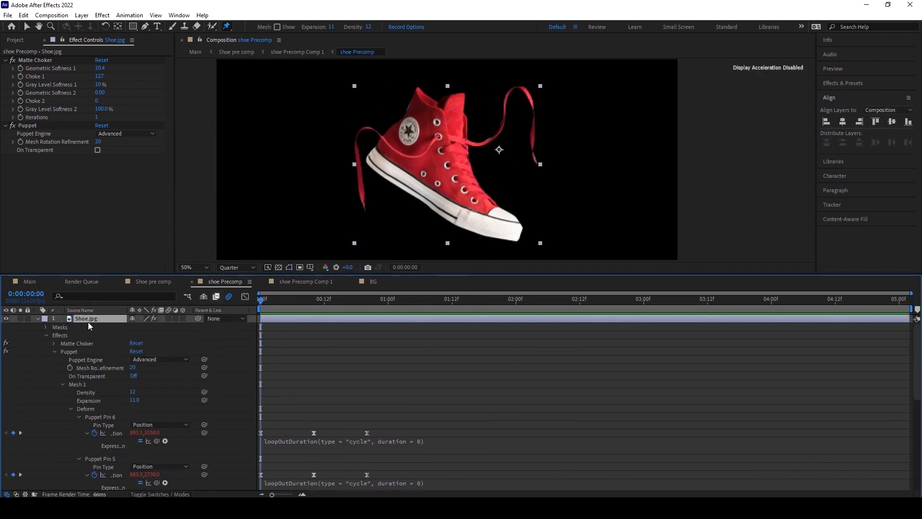
left_click(182, 319)
left_click(117, 27)
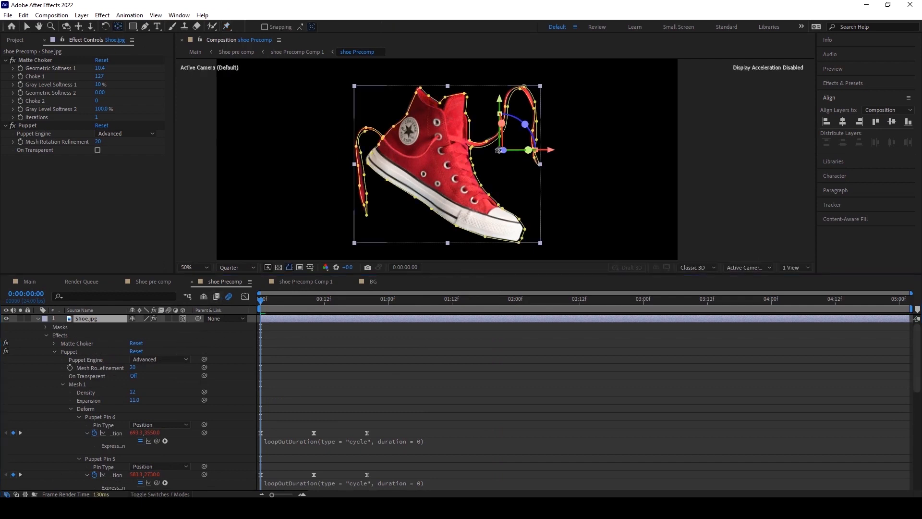
left_click_drag(501, 151, 379, 169)
left_click_drag(542, 149, 410, 149)
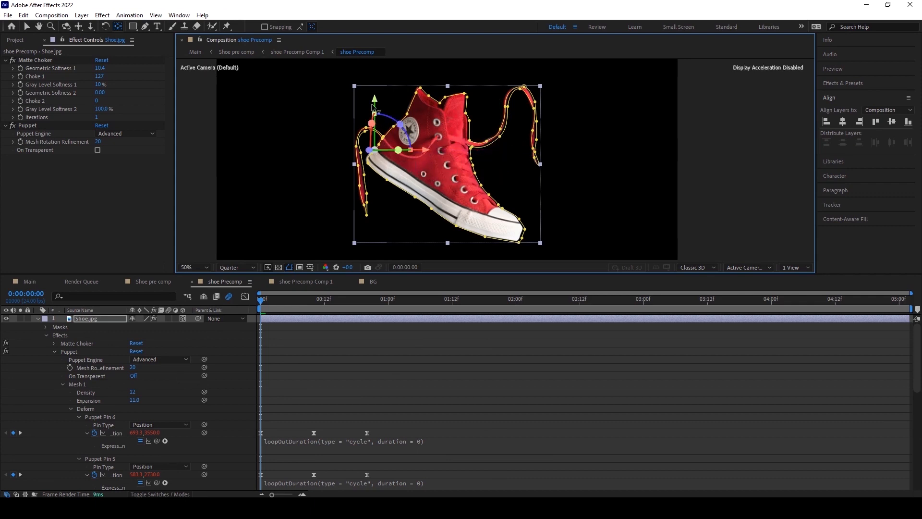
left_click_drag(374, 106, 374, 115)
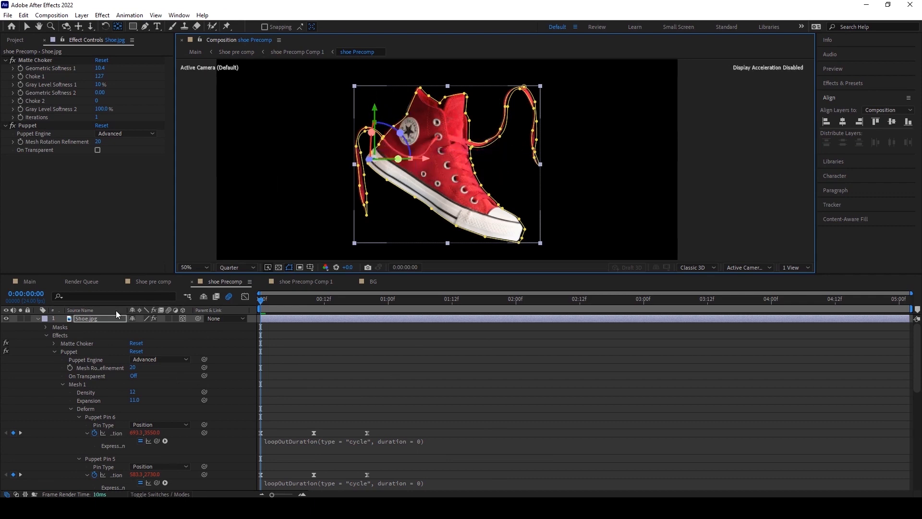
Set a Z Rotation keyframe at the first frame and, at frame 10, rotate the shoe to -14°.
left_click(95, 317)
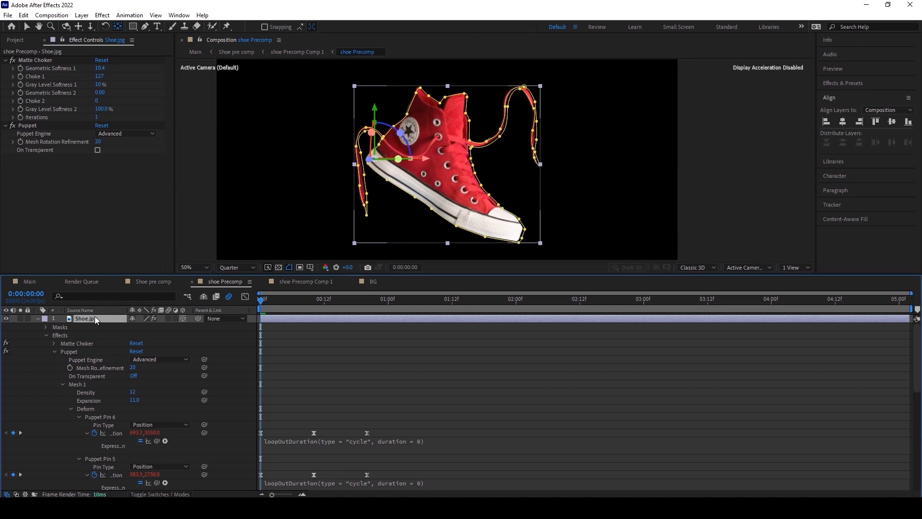
key("r")
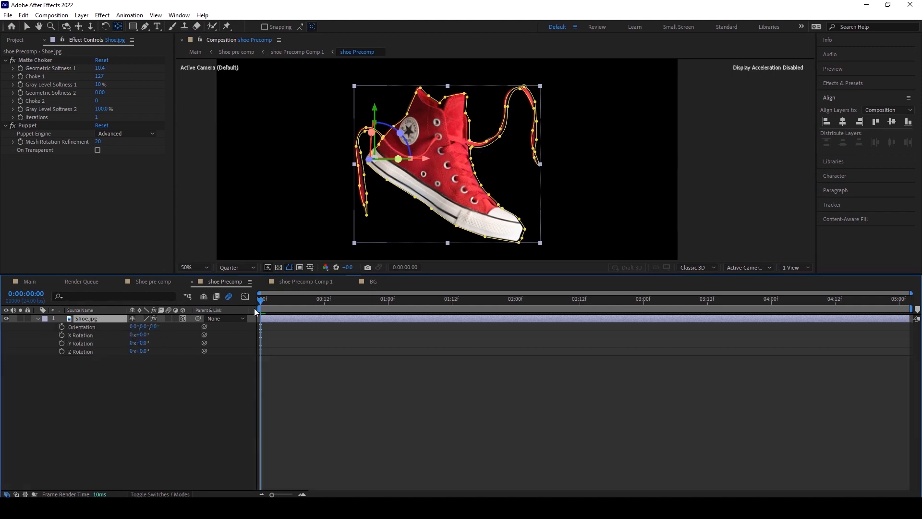
left_click(62, 351)
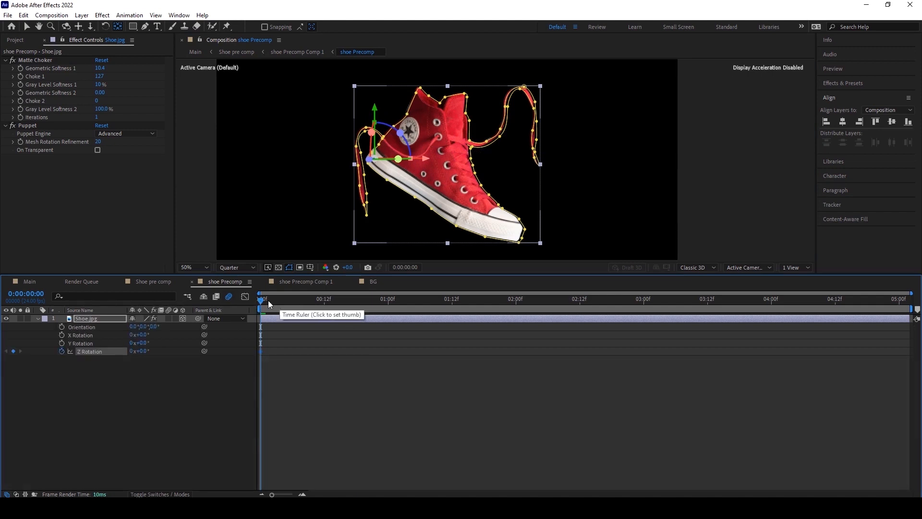
left_click_drag(265, 301, 313, 299)
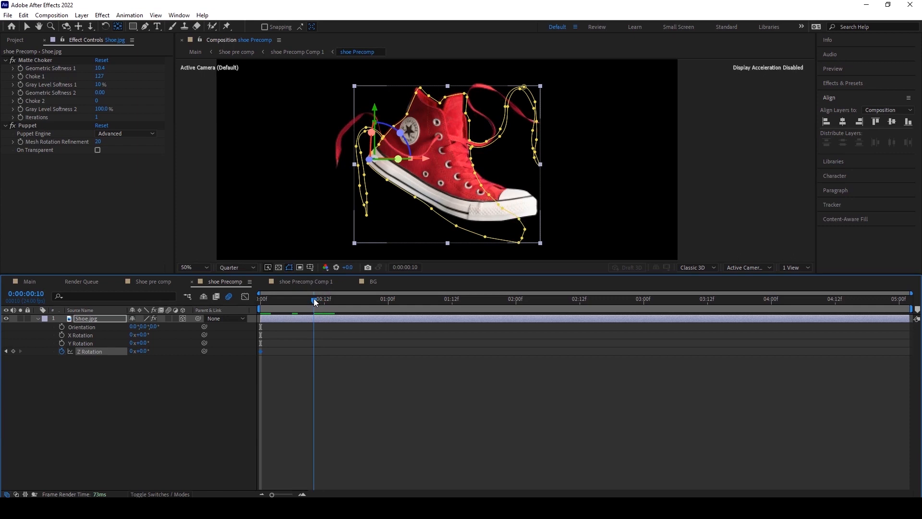
left_click_drag(142, 351, 137, 351)
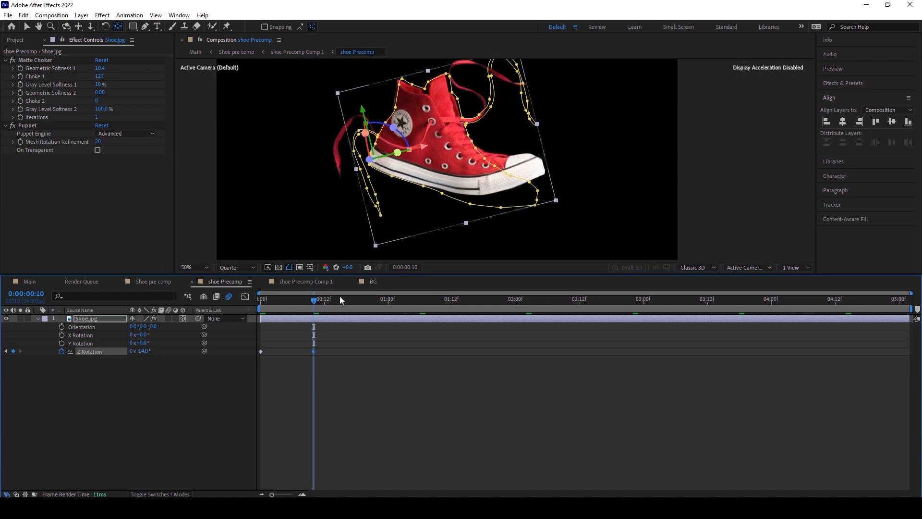
At frame 20, set the shoe's Z Rotation back to 0°.
left_click_drag(317, 301, 365, 292)
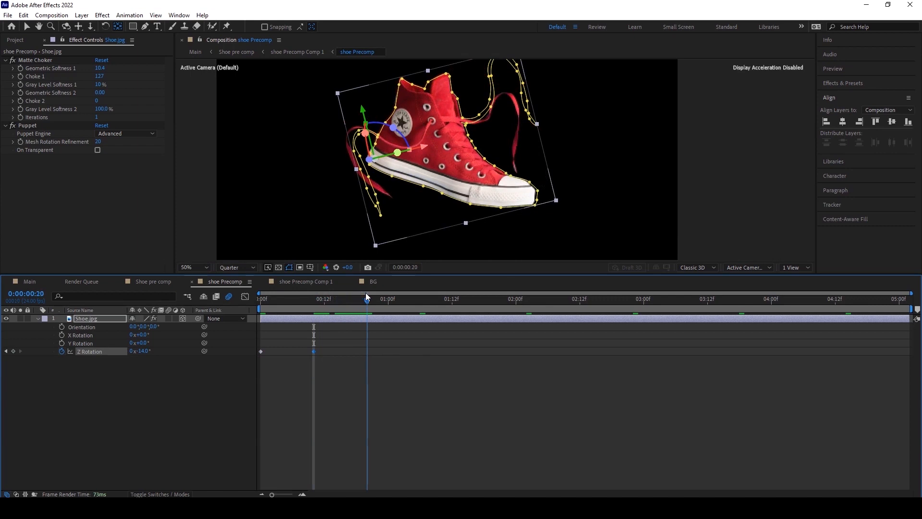
left_click(143, 352)
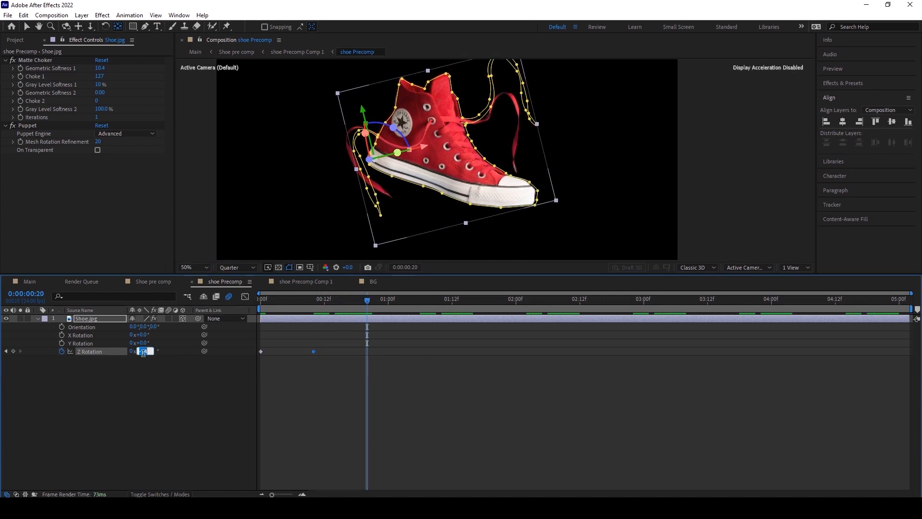
type("0")
key("Return")
Add a loopOutDuration cycle expression to the shoe's Z Rotation.
left_click_drag(419, 365, 230, 346)
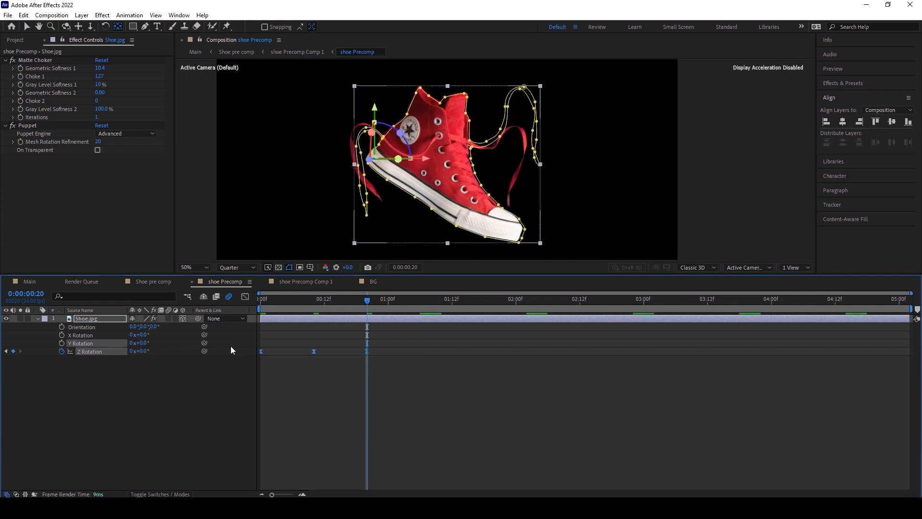
left_click(62, 350, "alt")
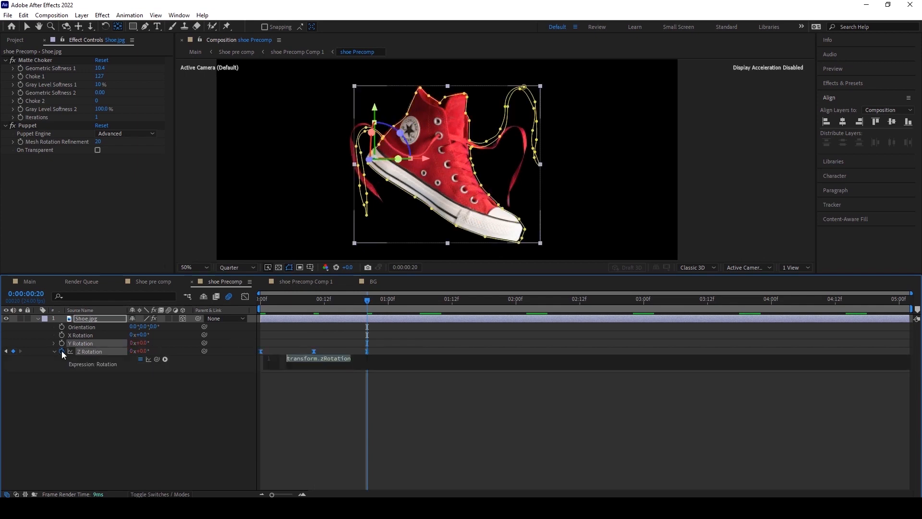
left_click(164, 360)
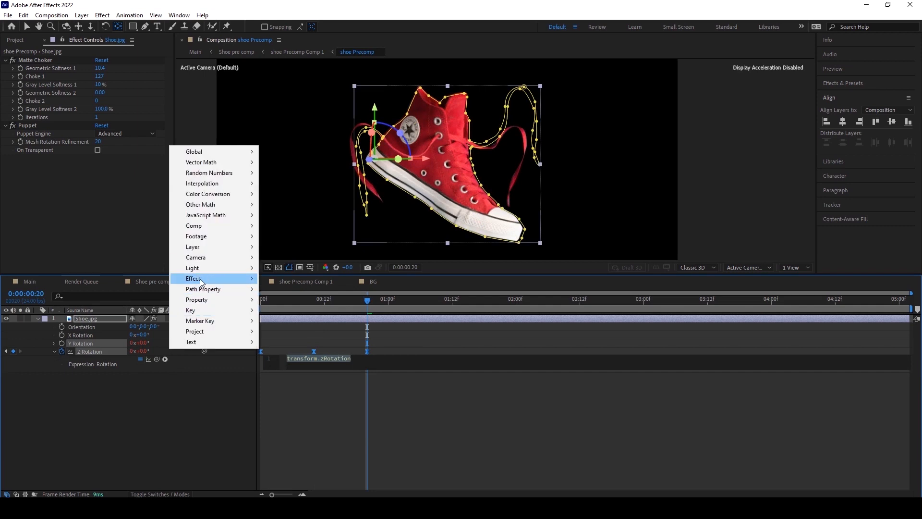
mouse_move(217, 299)
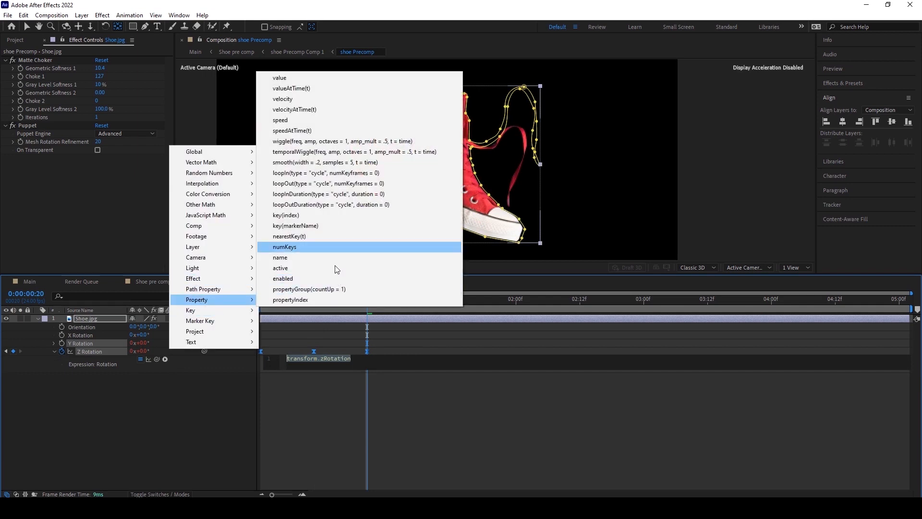
left_click(329, 205)
left_click(333, 398)
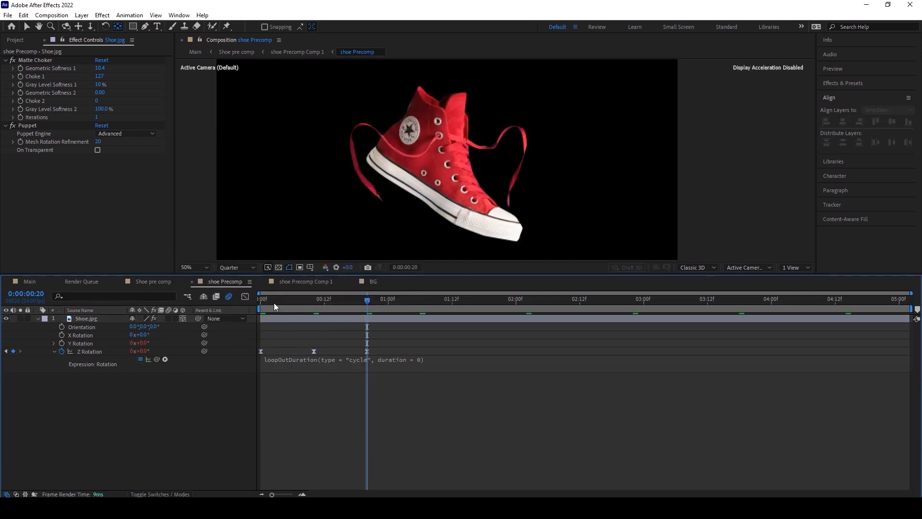
Replay the animation from the first frame.
left_click_drag(273, 303, 254, 312)
key("space")
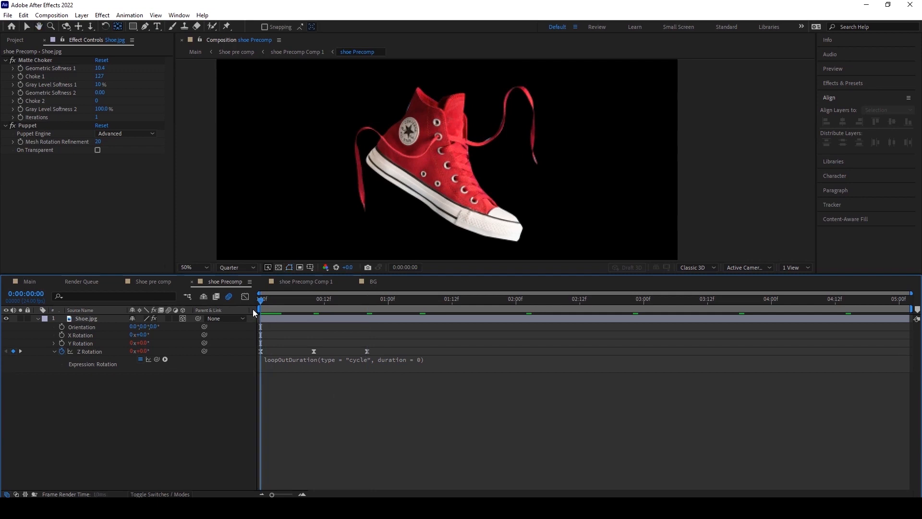
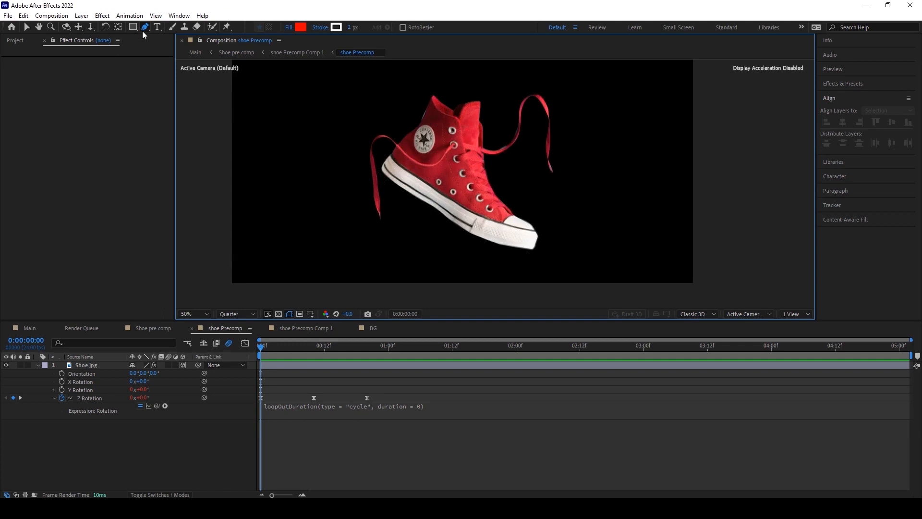
Begin tracing the shoe's outline with the Pen tool, placing points down the back of the heel.
left_click(424, 96)
left_click_drag(405, 131, 394, 144)
left_click(38, 365)
left_click(46, 373)
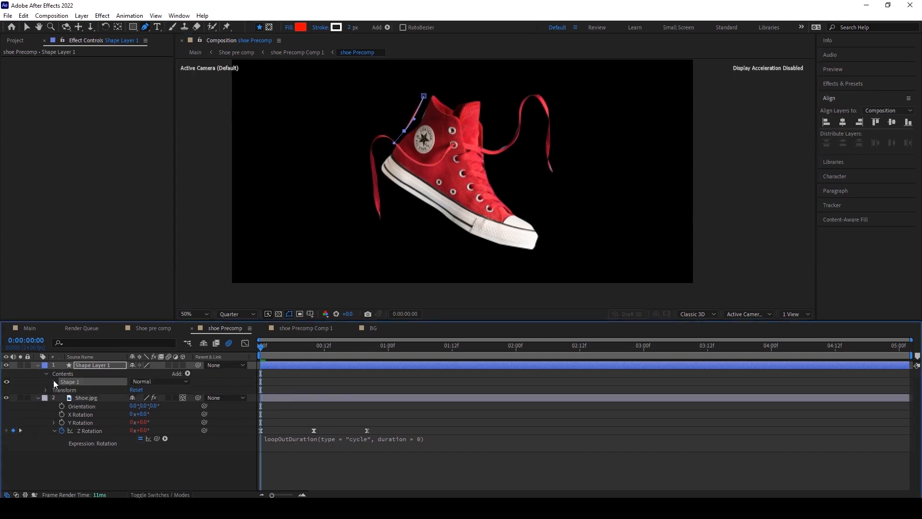
left_click(53, 380)
left_click(7, 406)
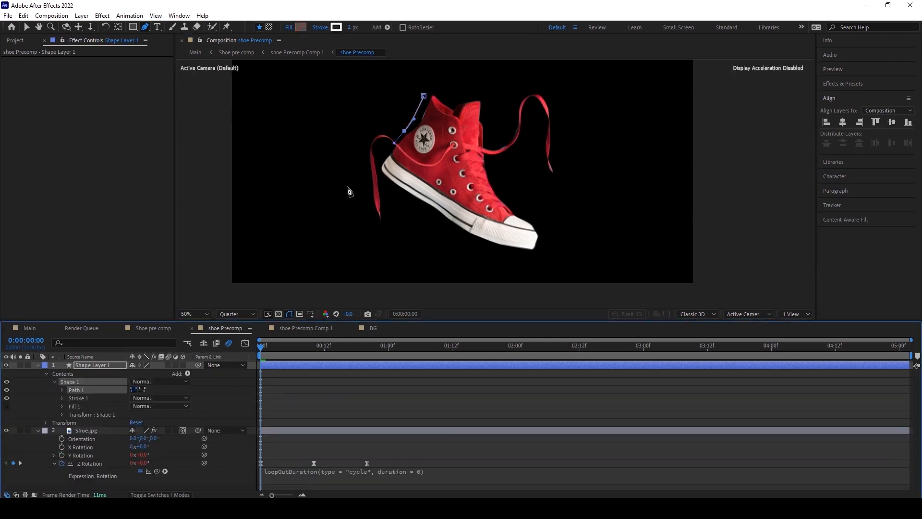
scroll(386, 160, "up", 2)
left_click_drag(491, 184, 482, 198)
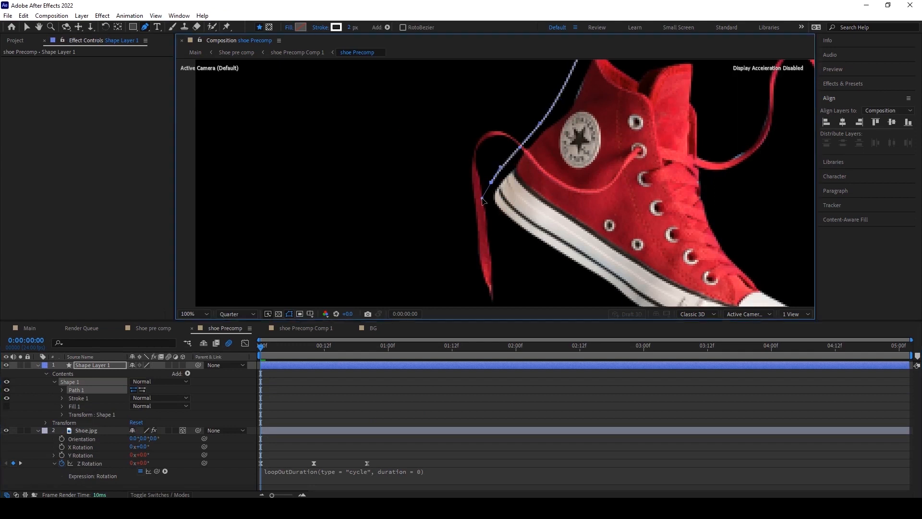
left_click_drag(545, 249, 538, 245)
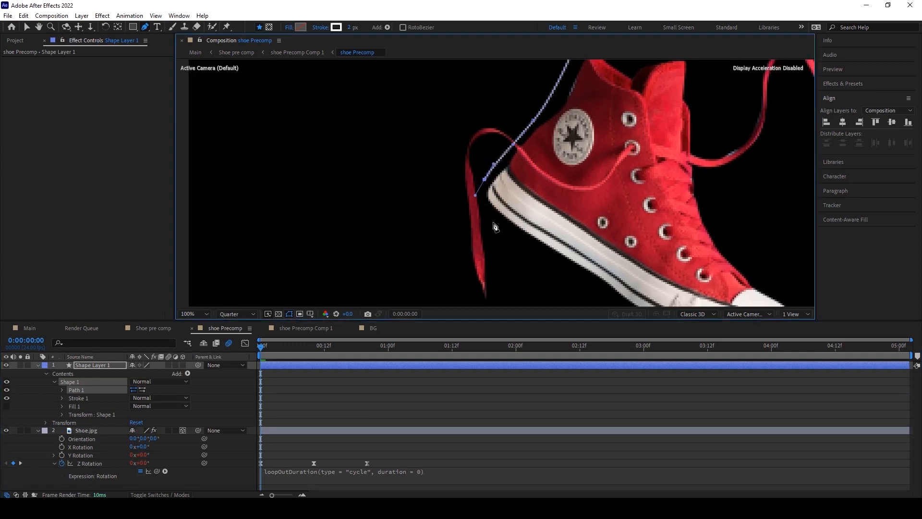
mouse_move(493, 222)
left_mouse_down()
mouse_move(507, 238)
mouse_move(436, 196)
mouse_move(492, 209)
left_mouse_up()
Continue the pen path around the sole and toe and back up to the collar to close the shoe outline.
scroll(442, 181, "down", 2)
left_click_drag(528, 233, 594, 215)
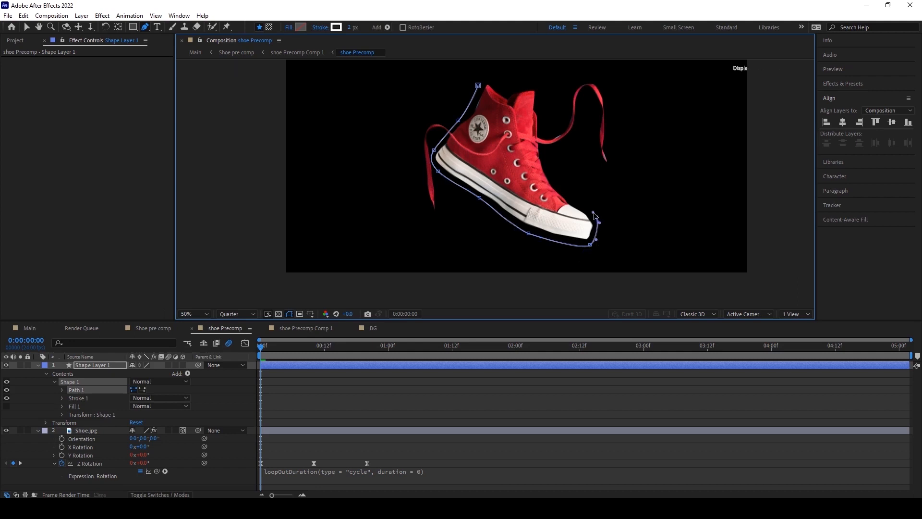
left_click_drag(556, 182, 548, 167)
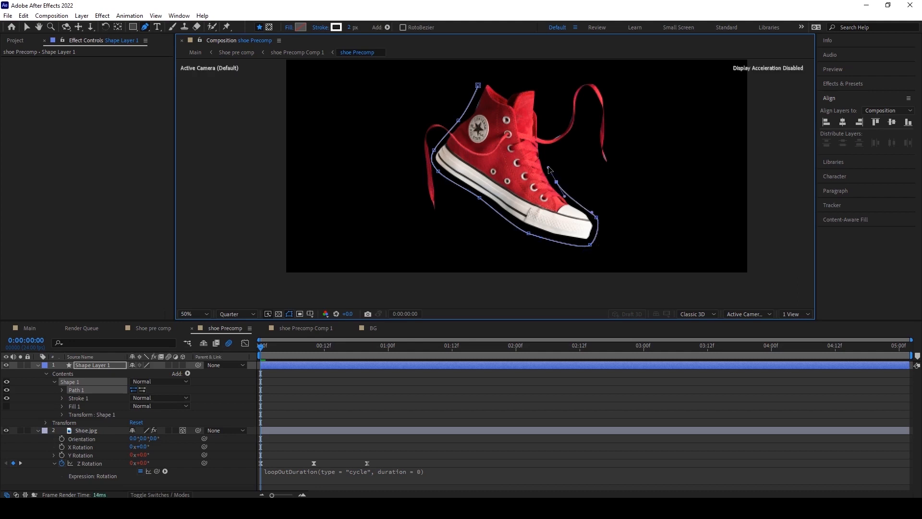
left_click_drag(541, 131, 481, 80)
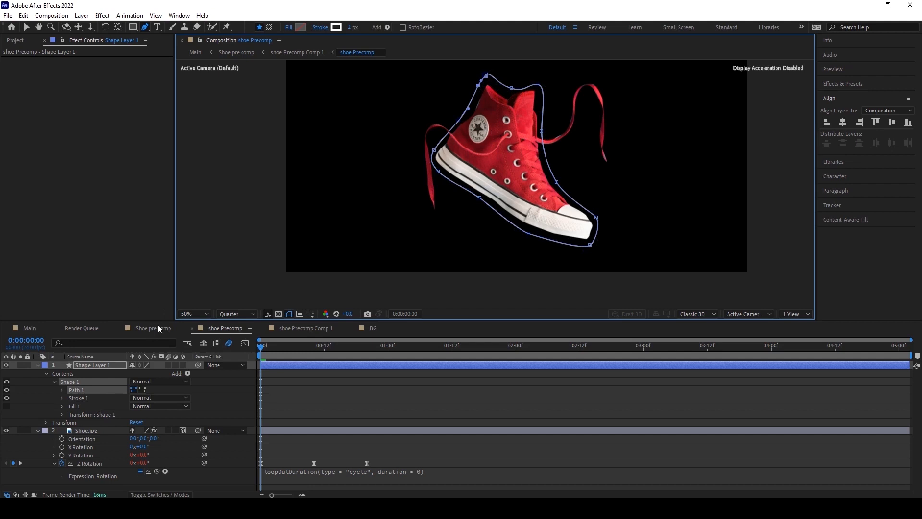
Pre-compose the shape layer into a new composition named Shapeanimation.
left_click(82, 16)
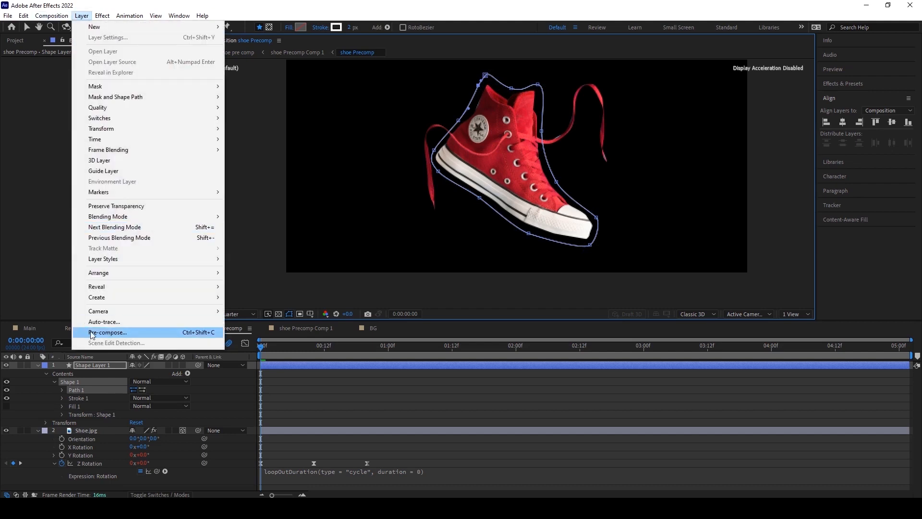
left_click(92, 332)
left_click_drag(485, 194, 456, 193)
key("BackSpace")
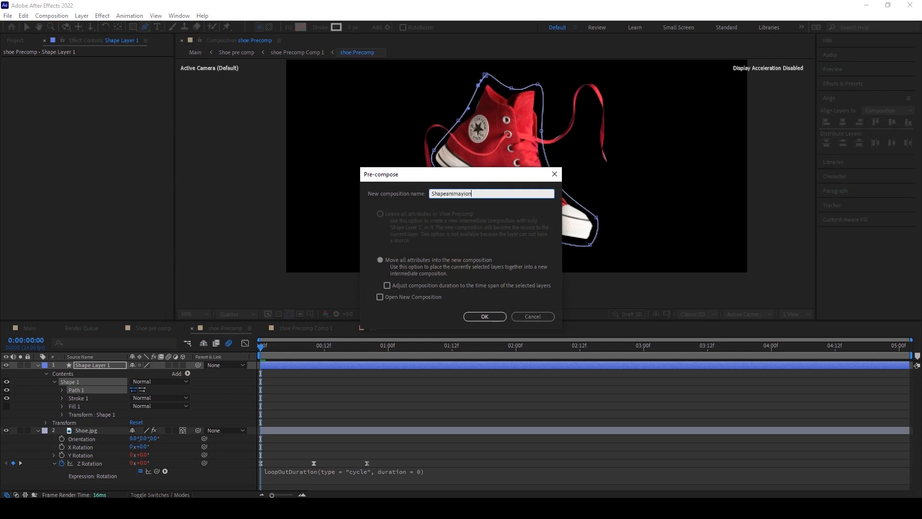
type("anima")
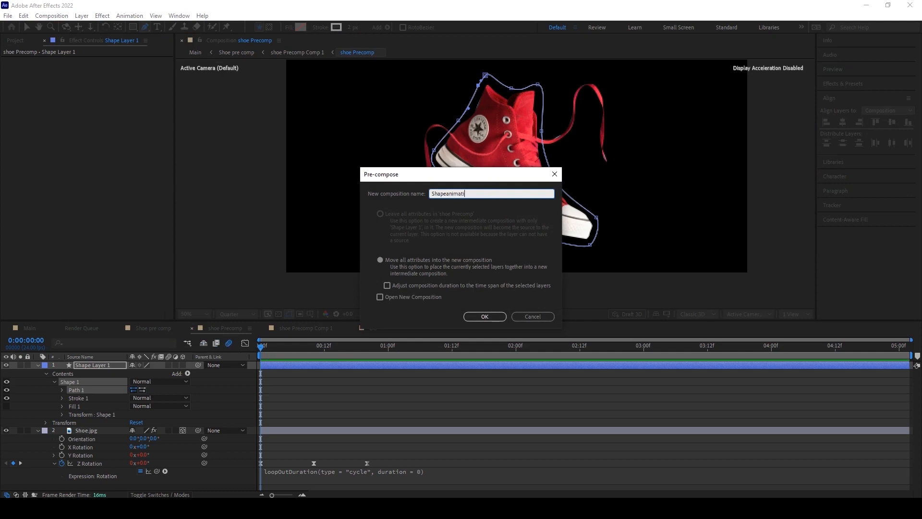
left_click(485, 316)
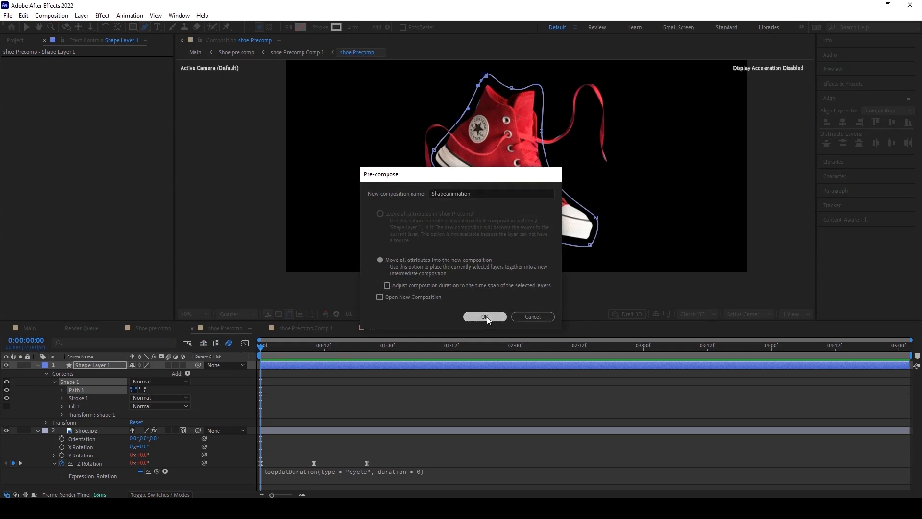
Open the Shapeanimation composition and set its duration to 0:00:01:02.
double_click(84, 366)
left_click(88, 366)
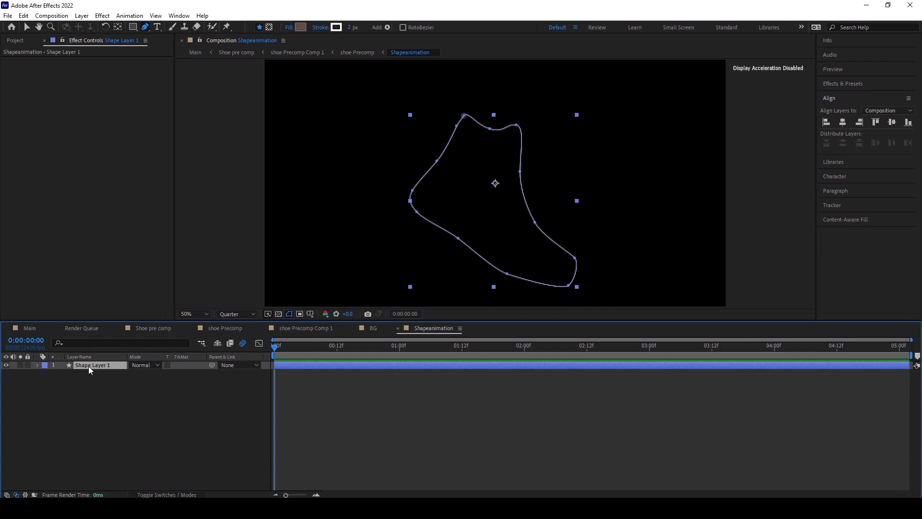
left_click(51, 16)
left_click(69, 40)
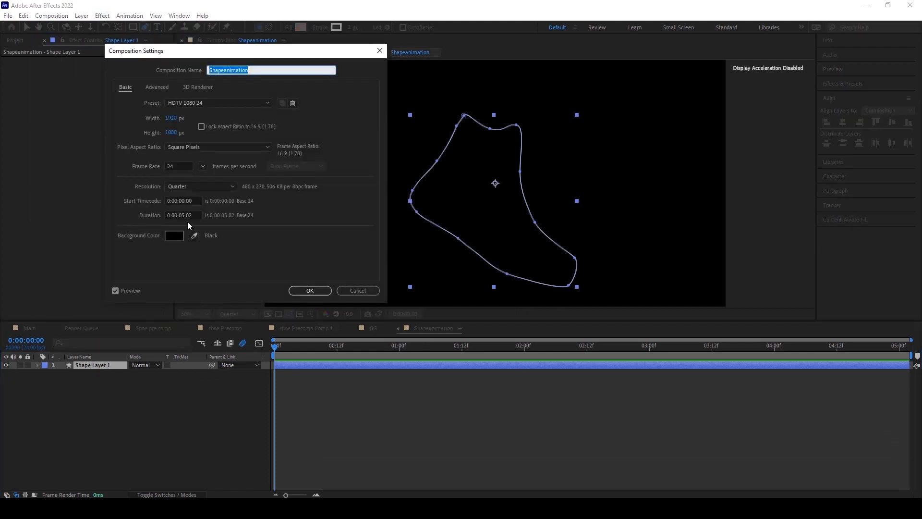
left_click(184, 214)
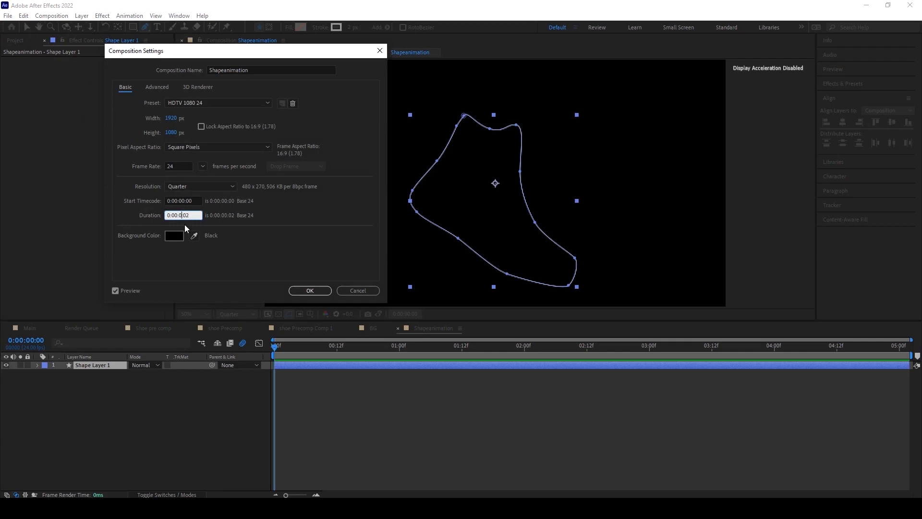
type("1")
left_click(310, 290)
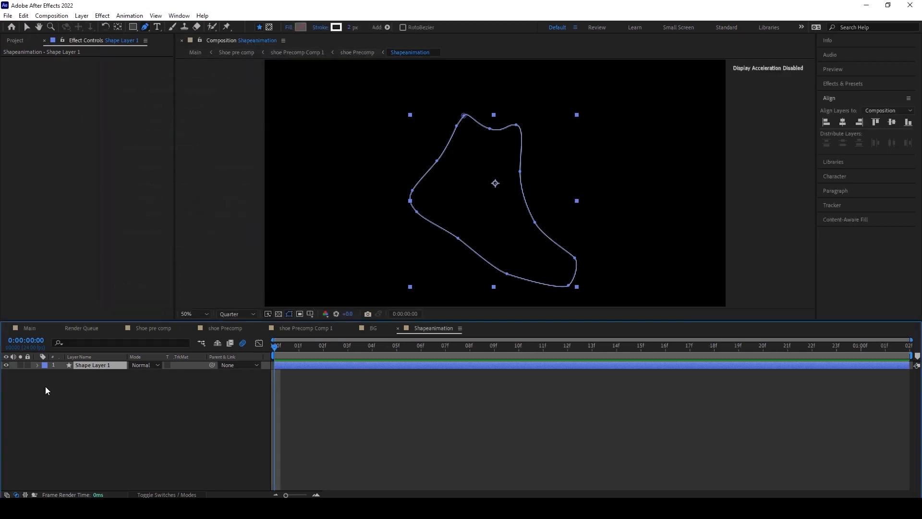
Set the outline's stroke width to 5.
left_click(37, 366)
left_click(40, 374)
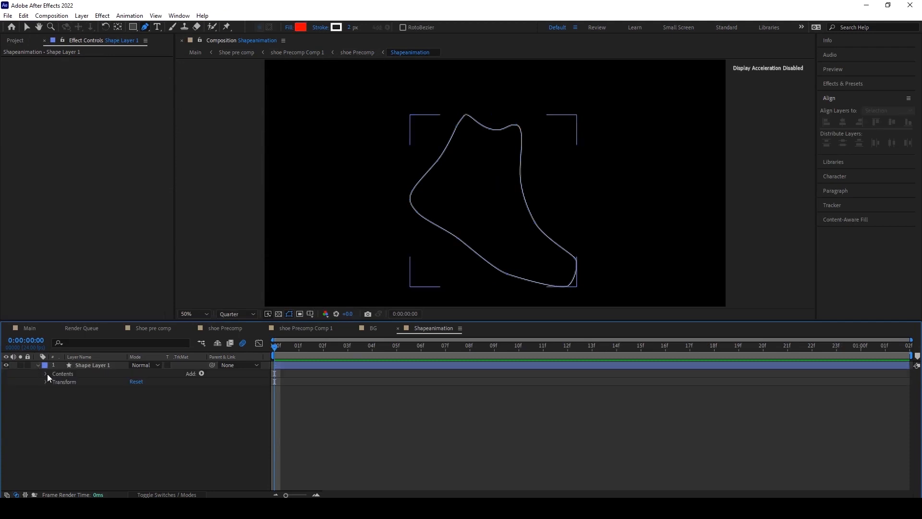
left_click(54, 382)
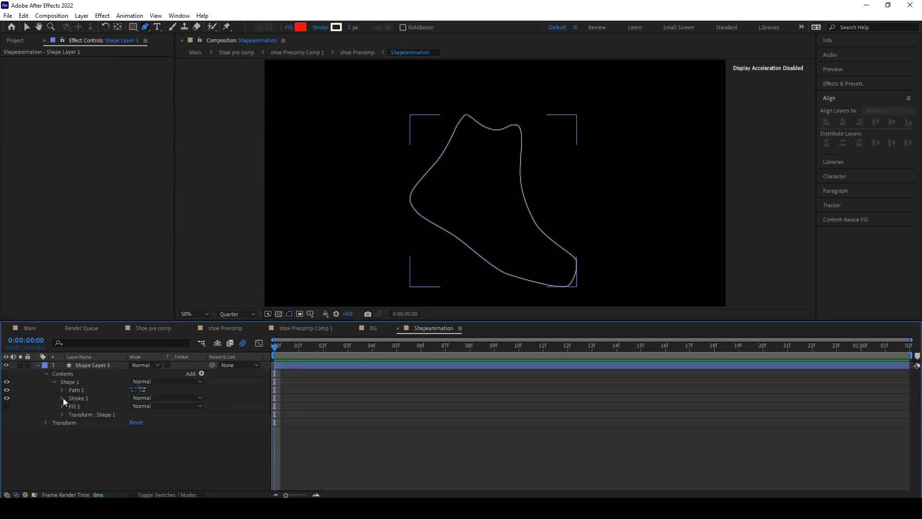
left_click(62, 397)
left_click_drag(134, 430, 133, 431)
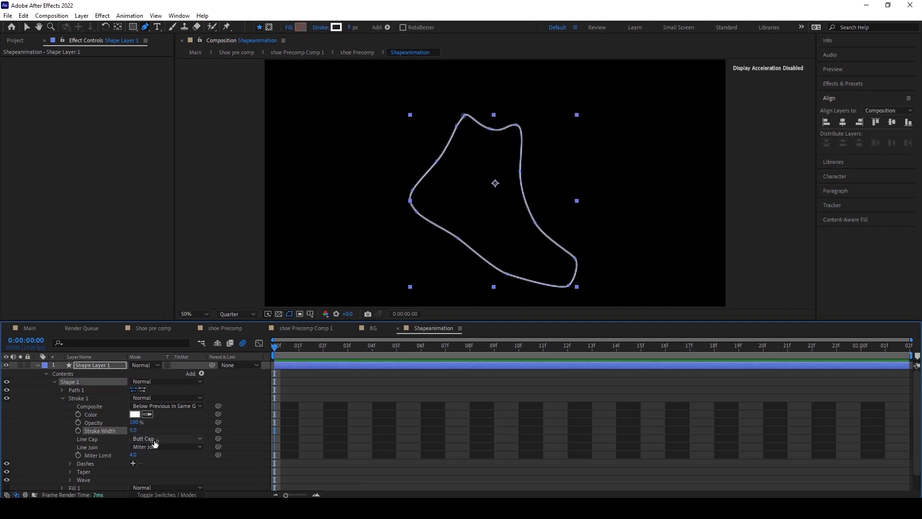
Add a Zig Zag operator to the shape with Size 1 and Smooth points.
left_click(202, 375)
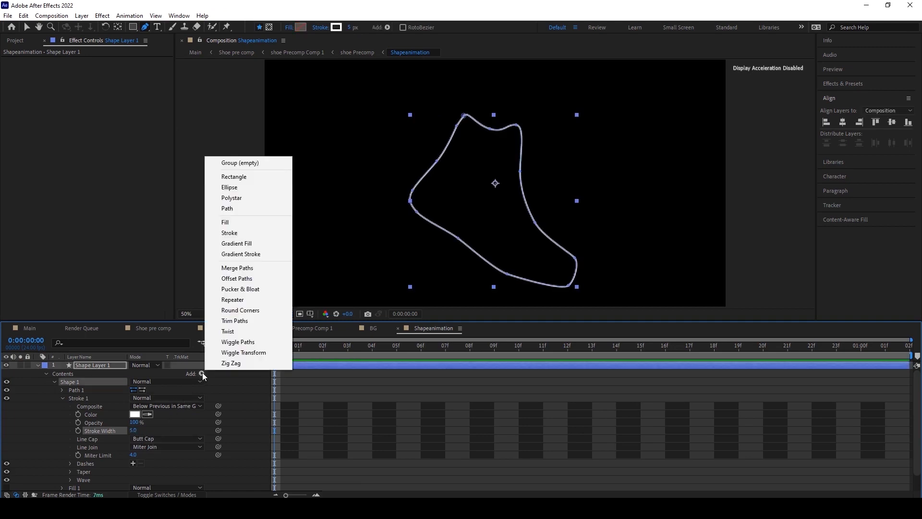
left_click(210, 363)
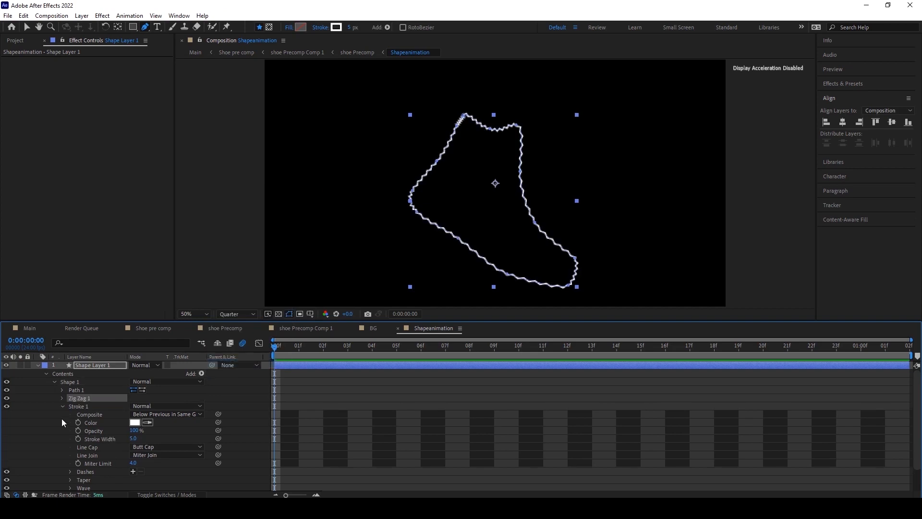
left_click(62, 397)
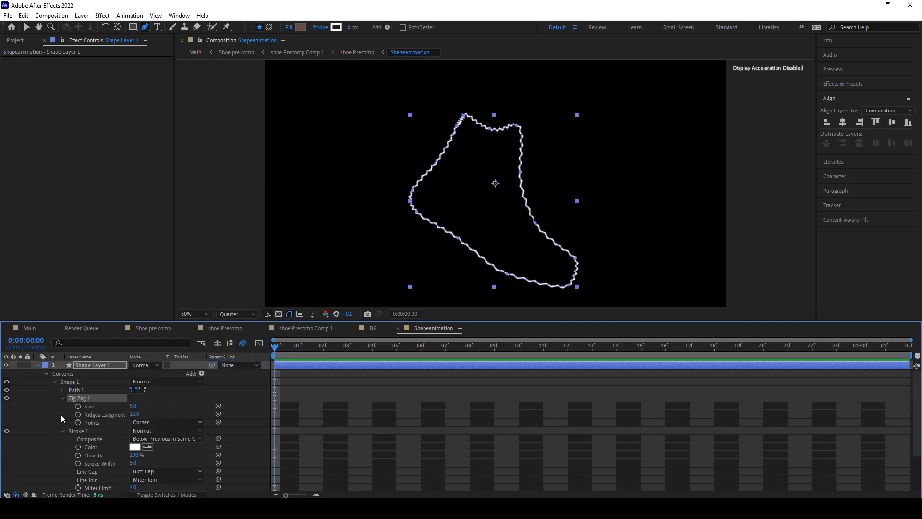
left_click(133, 406)
type("1")
left_click(173, 404)
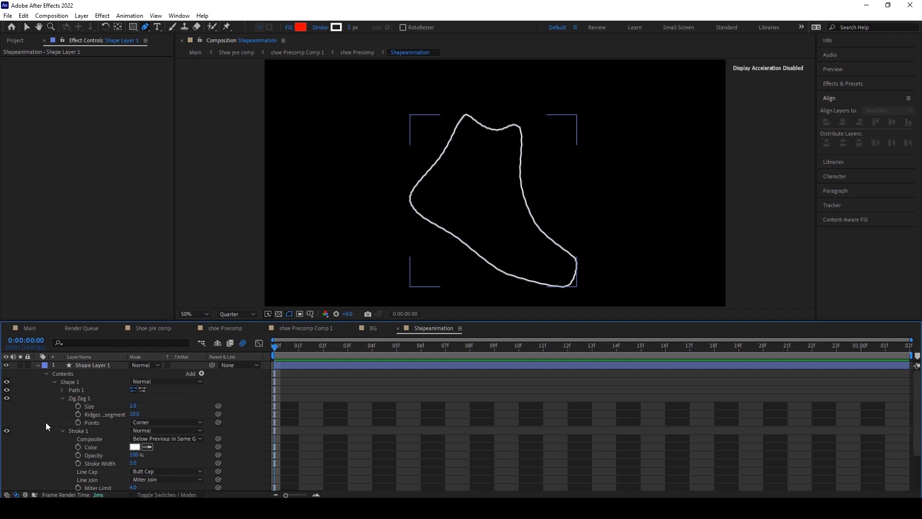
left_click(165, 422)
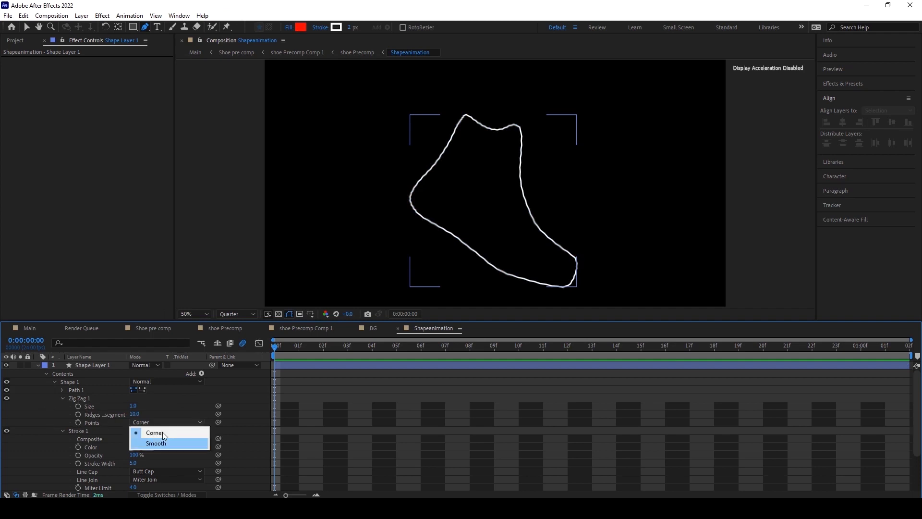
left_click(160, 444)
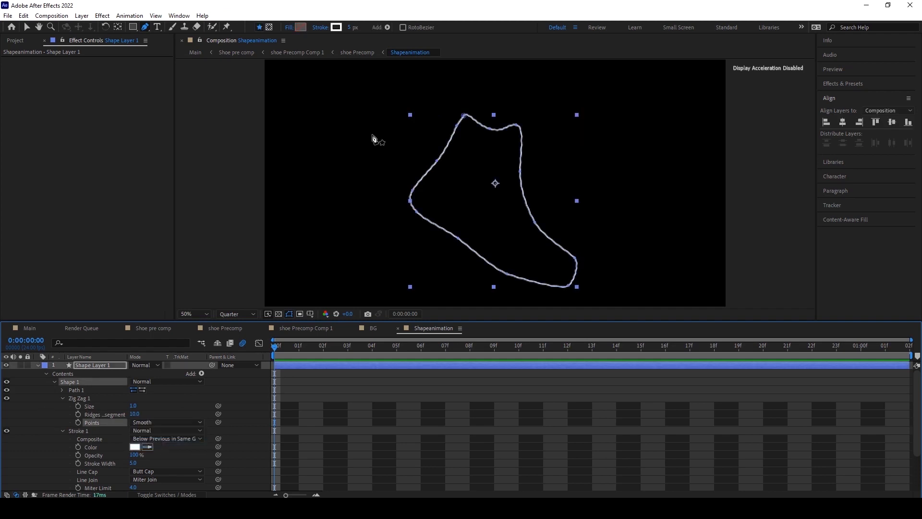
Zoom in and out of the viewer to inspect the zig-zag stroke.
key("period")
key("period")
key("period")
key("period")
key("comma")
key("comma")
key("comma")
key("period")
key("period")
key("period")
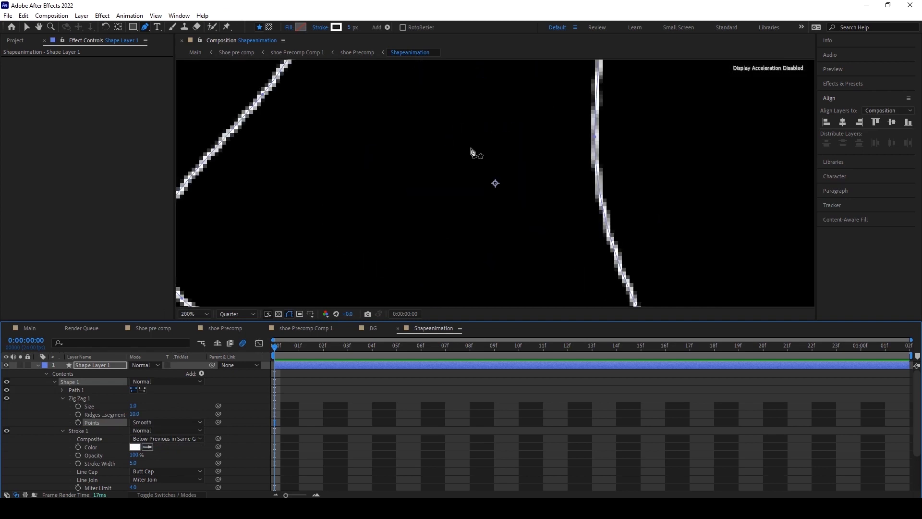
key("comma")
key("comma")
key("comma")
left_click(402, 396)
key("comma")
key("period")
key("period")
key("period")
key("period")
key("comma")
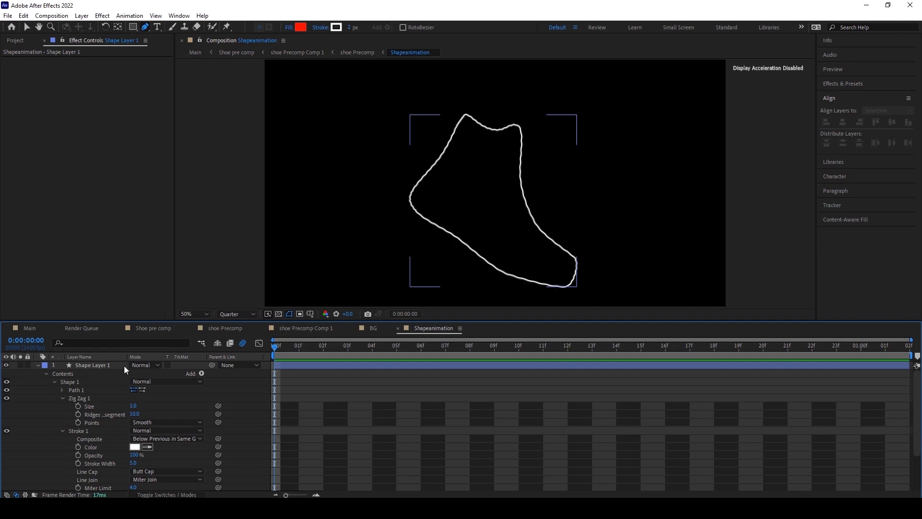
Add Trim Paths to the shape and set the stroke's Line Cap to Round Cap.
left_click(201, 374)
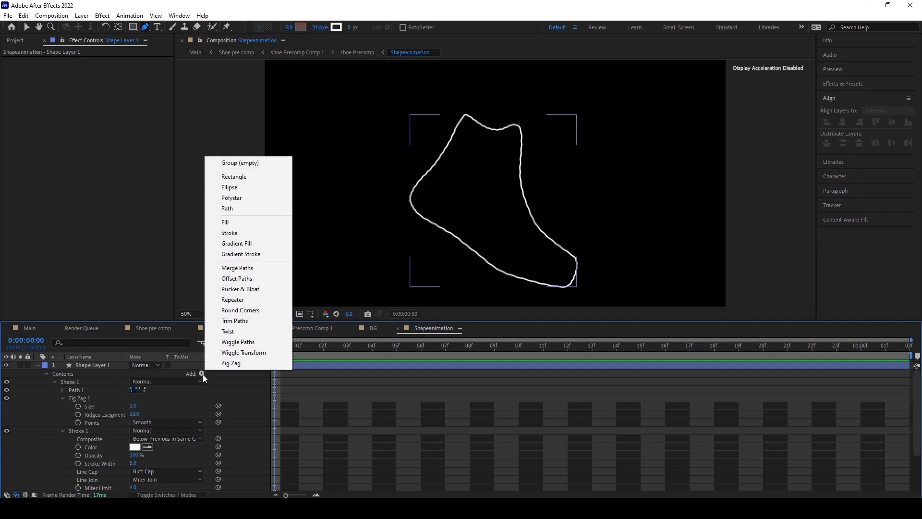
left_click(237, 321)
left_click(55, 478)
scroll(151, 413, "down", 1)
scroll(151, 413, "up", 4)
scroll(151, 413, "down", 2)
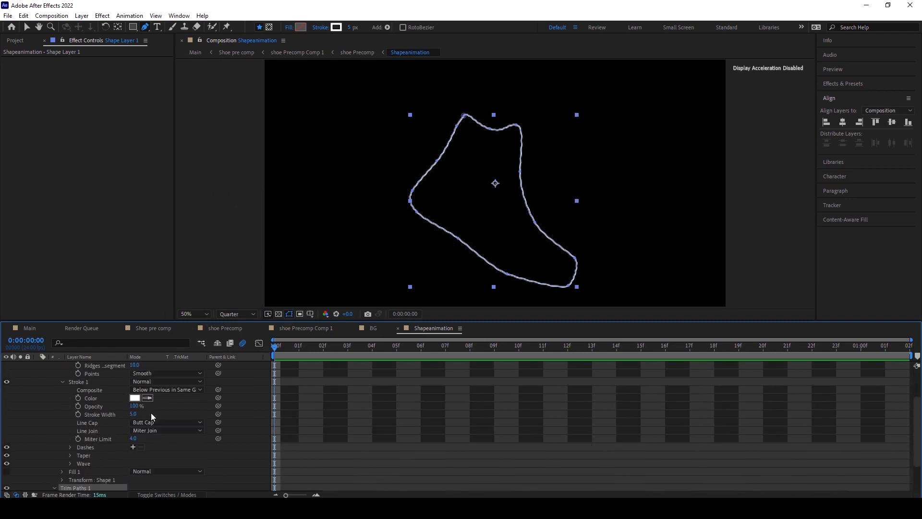
left_click(156, 422)
left_click(157, 443)
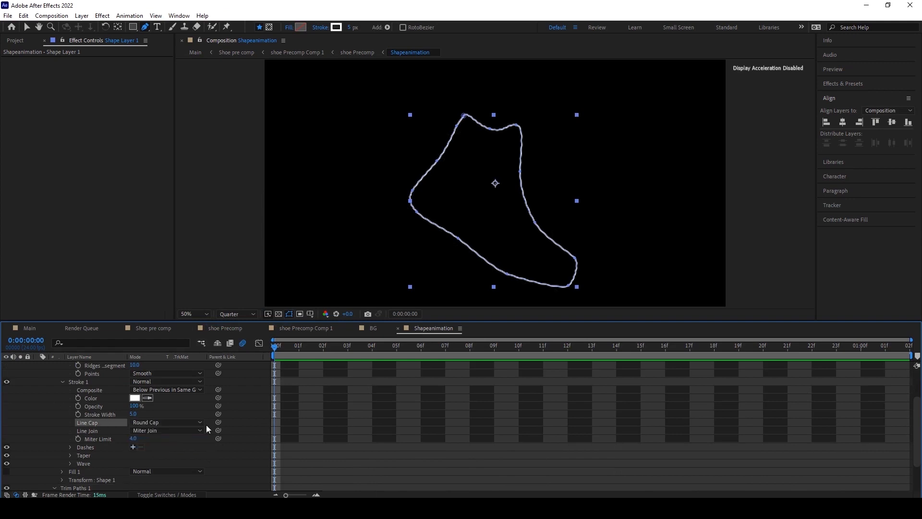
Keyframe the Trim Paths End at 100% on the first frame and scrub it to 0% at frame 10.
scroll(203, 426, "down", 2)
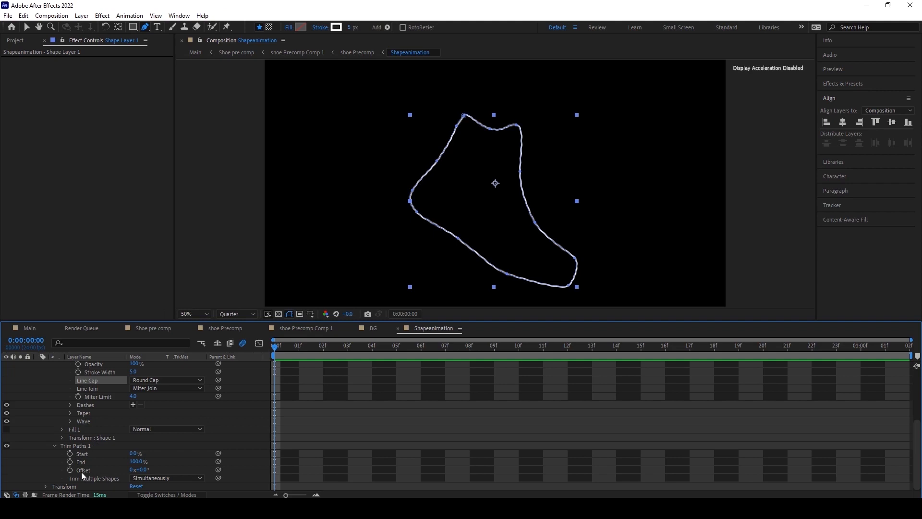
left_click(70, 461)
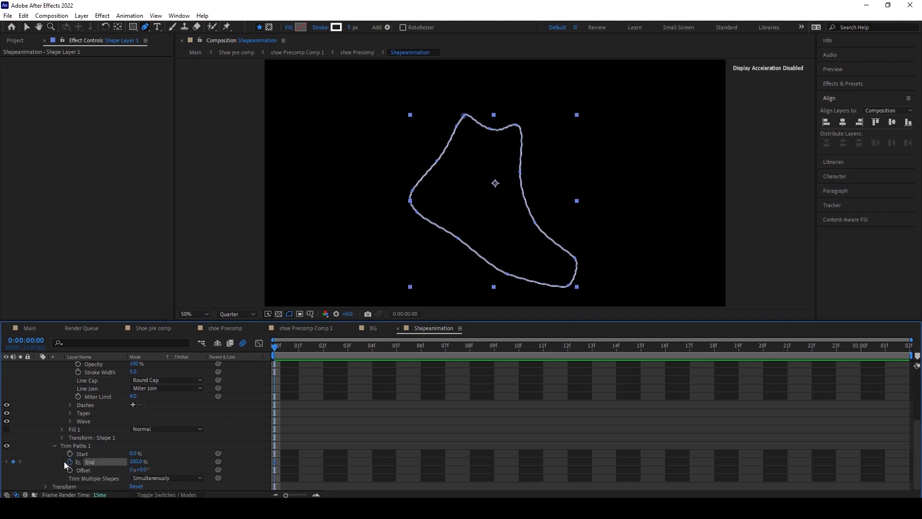
left_click_drag(283, 345, 519, 349)
left_click(136, 461)
type("3")
key("Return")
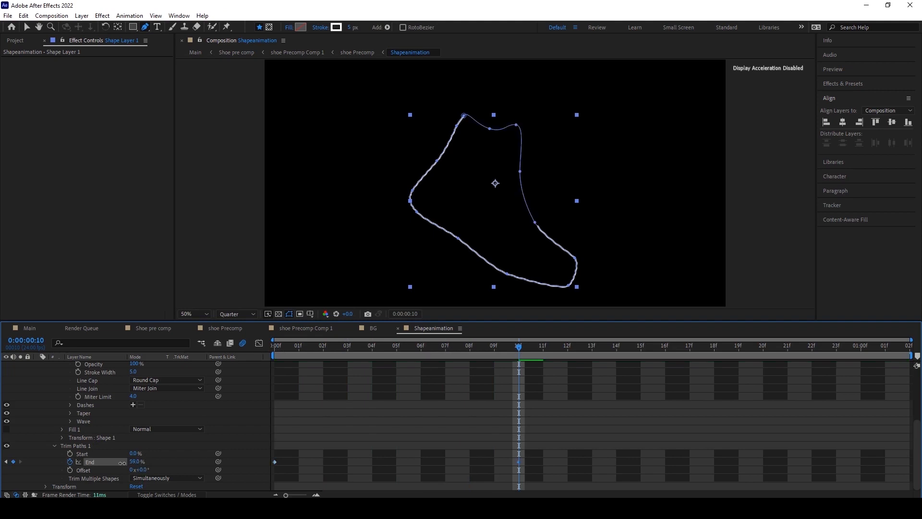
left_click_drag(90, 462, 69, 460)
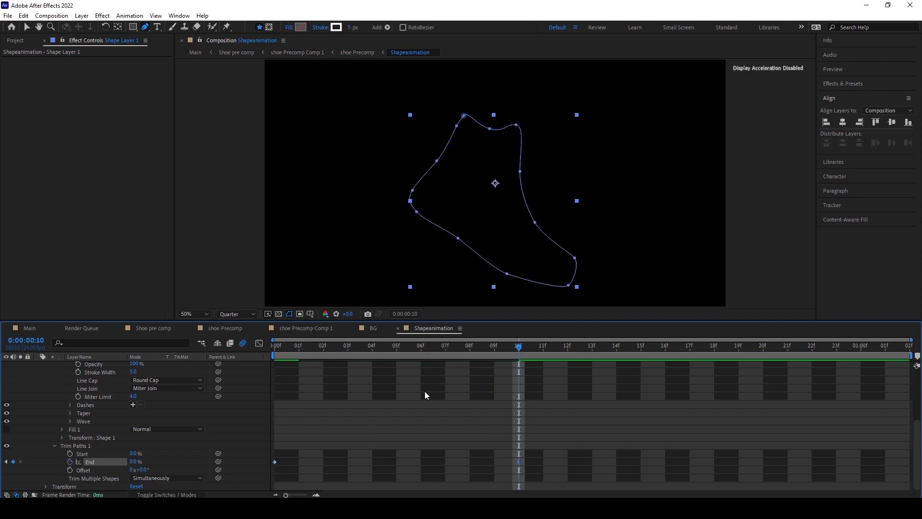
Select and delete the Trim Paths End keyframes.
left_click_drag(485, 345, 256, 344)
left_click(450, 465)
left_click_drag(551, 471, 261, 448)
key("Delete")
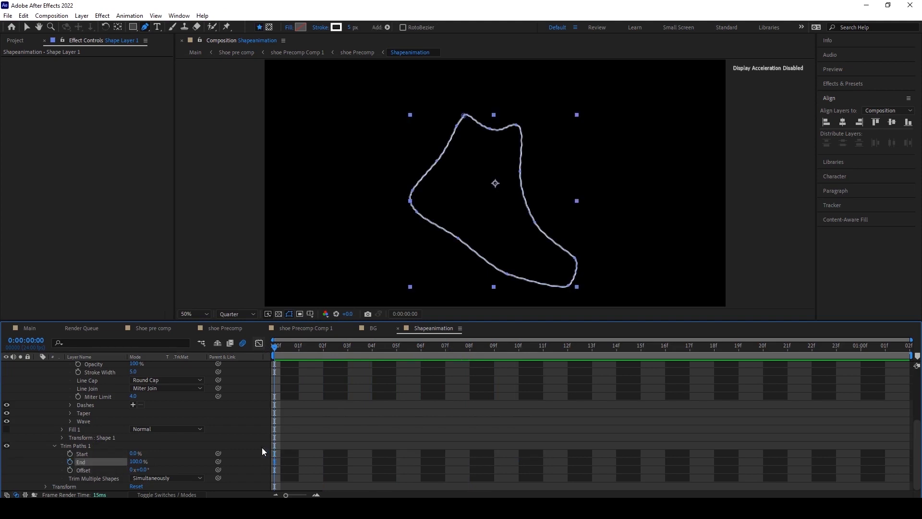
Keyframe the Trim Paths End at 0% on the first frame and at 100% at frame 10.
left_click_drag(134, 463, 58, 461)
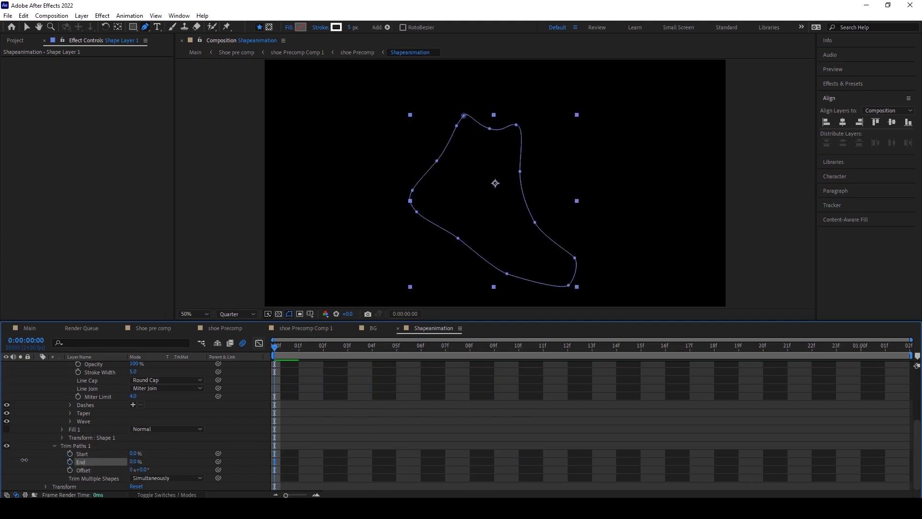
left_click(70, 462)
left_click_drag(275, 346, 519, 349)
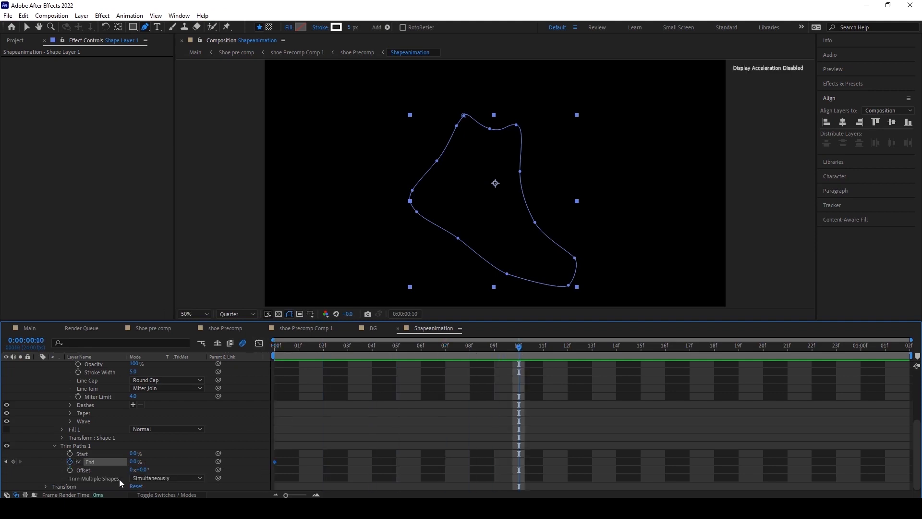
left_click_drag(130, 461, 337, 442)
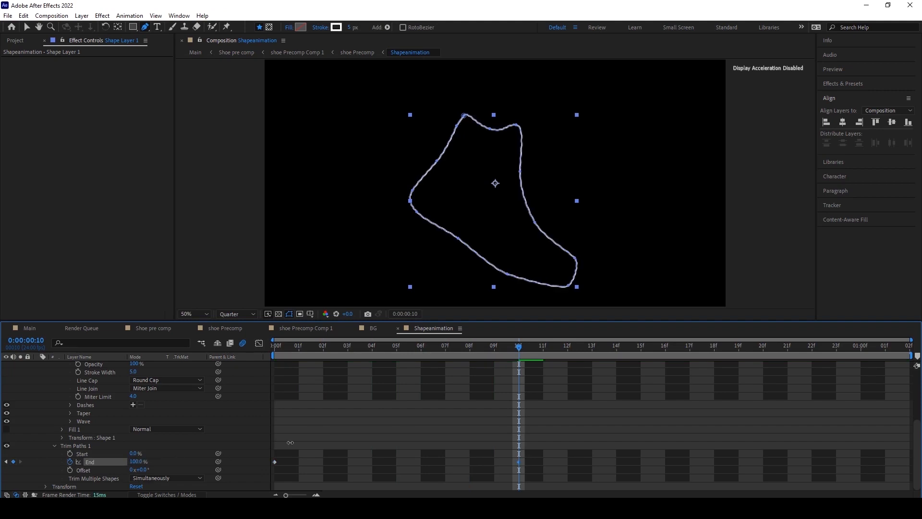
Keyframe the Trim Paths Start at 0% at frame 10 and at 100% at frame 20.
left_click(70, 454)
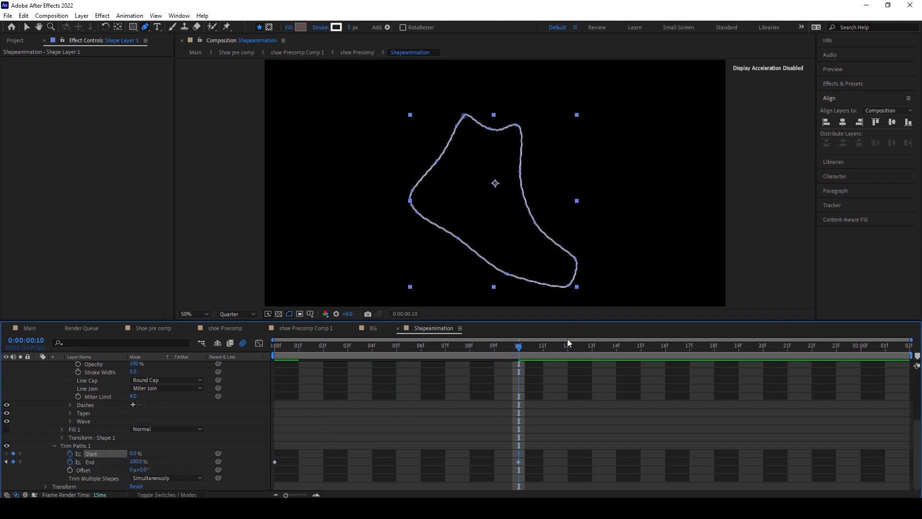
left_click_drag(522, 347, 761, 347)
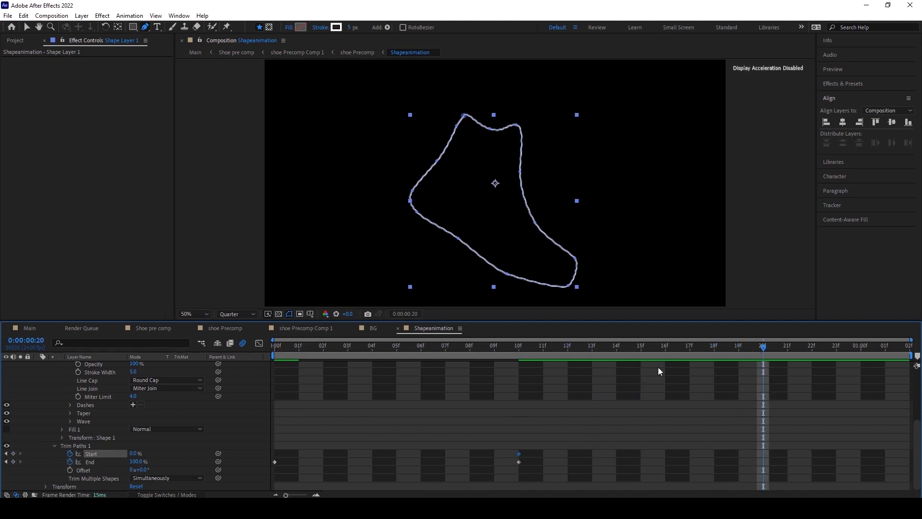
left_click_drag(134, 453, 624, 404)
Select all the Trim Paths keyframes and apply Easy Ease to them.
left_click_drag(759, 349, 396, 386)
left_click_drag(231, 425, 824, 476)
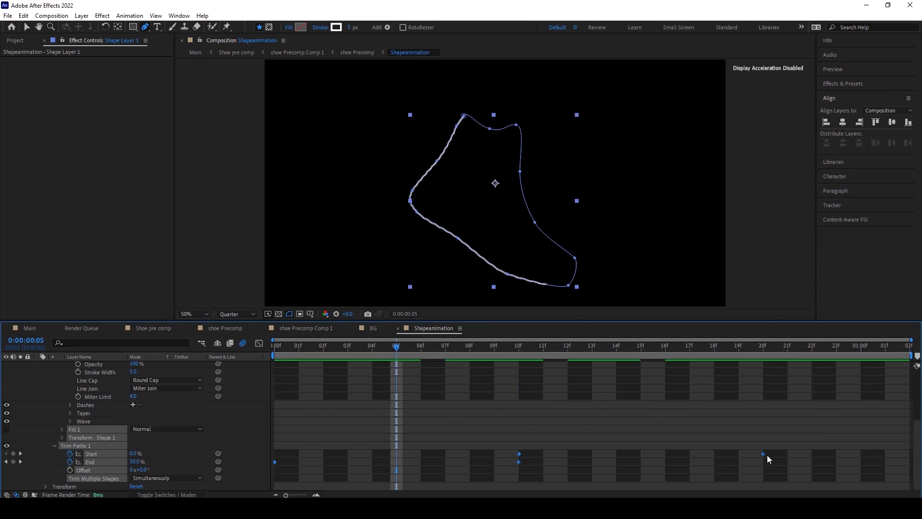
right_click(764, 454)
mouse_move(793, 447)
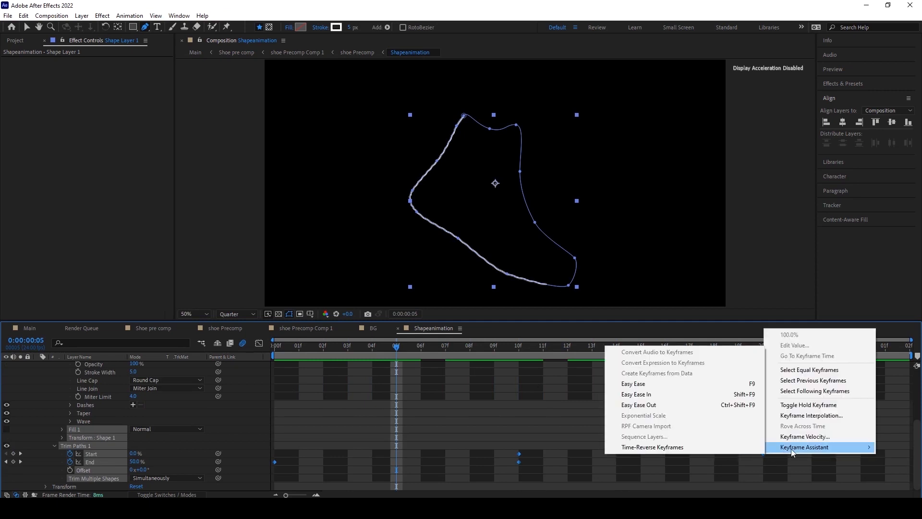
left_click(651, 383)
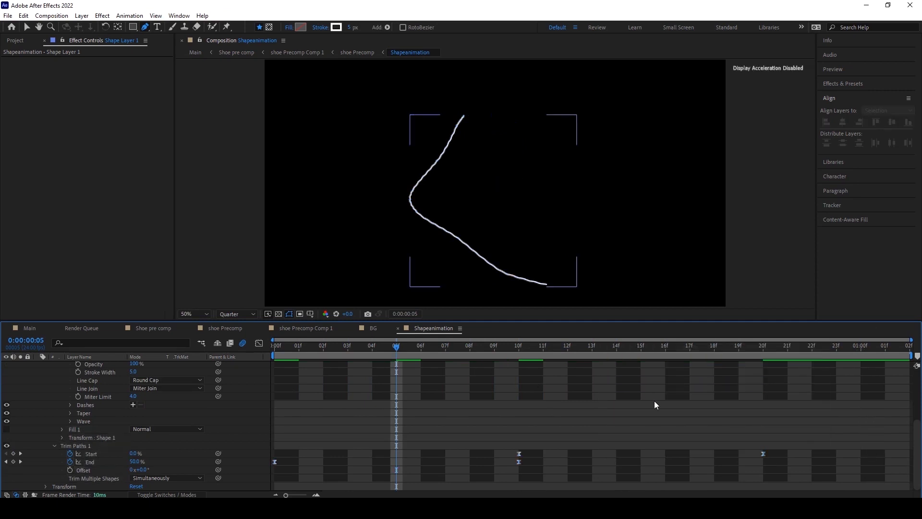
Retime the Trim Paths keyframes, moving the last Start keyframe to about 1 second and the middle ones to about frame 13.
left_click_drag(763, 453, 884, 456)
left_click_drag(537, 481, 586, 455)
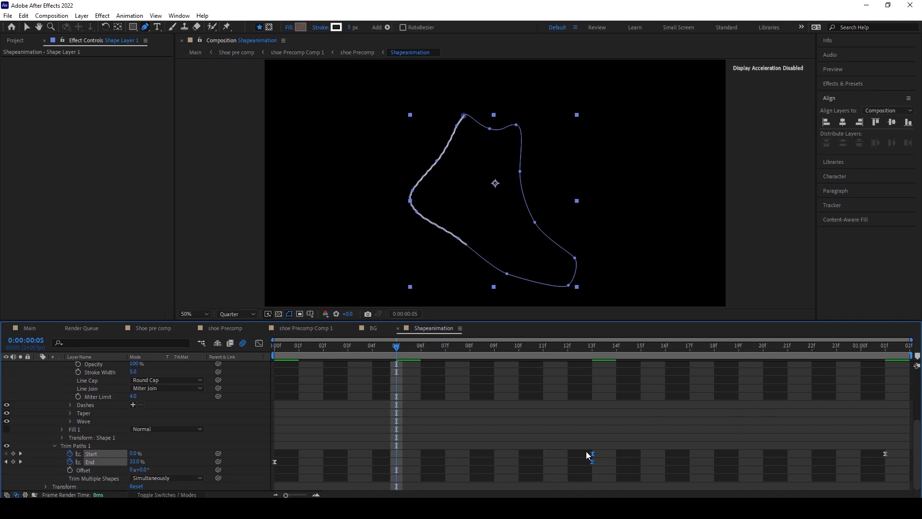
Return to the first frame and play back the outline animation.
left_click(569, 420)
left_click(280, 347)
key("space")
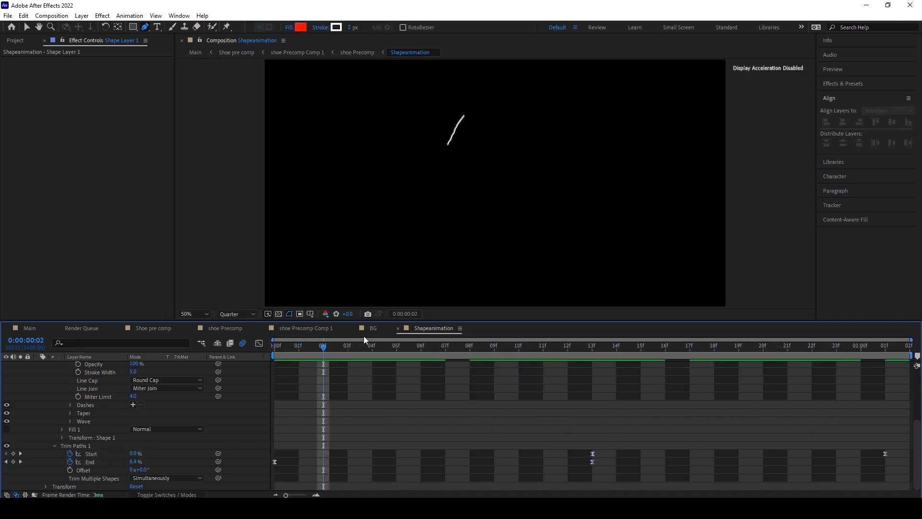
Switch to the shoe Precomp composition and scrub and zoom through it to inspect the outline over the shoe.
left_click(297, 330)
left_click(297, 329)
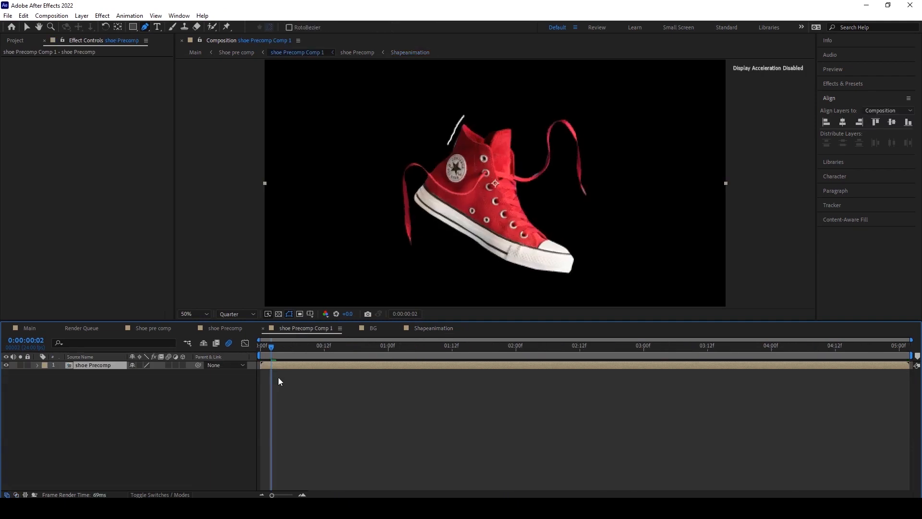
left_click(376, 329)
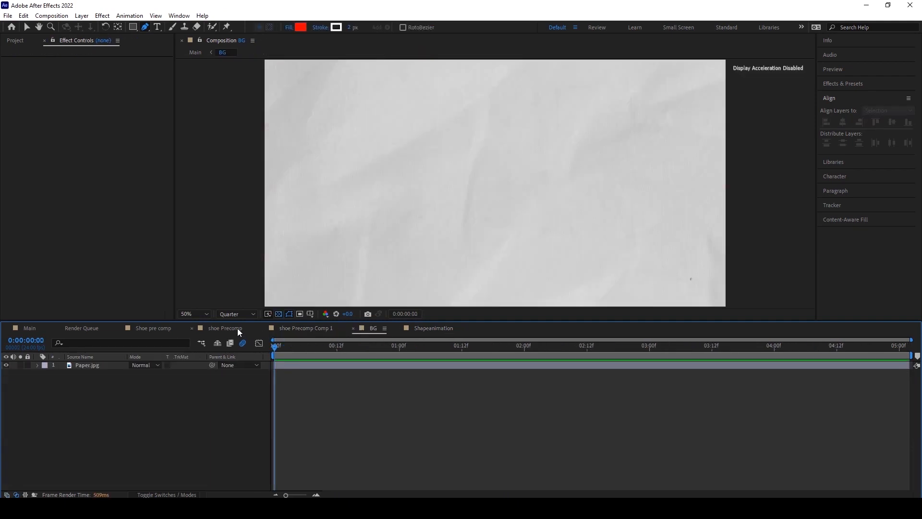
left_click(226, 327)
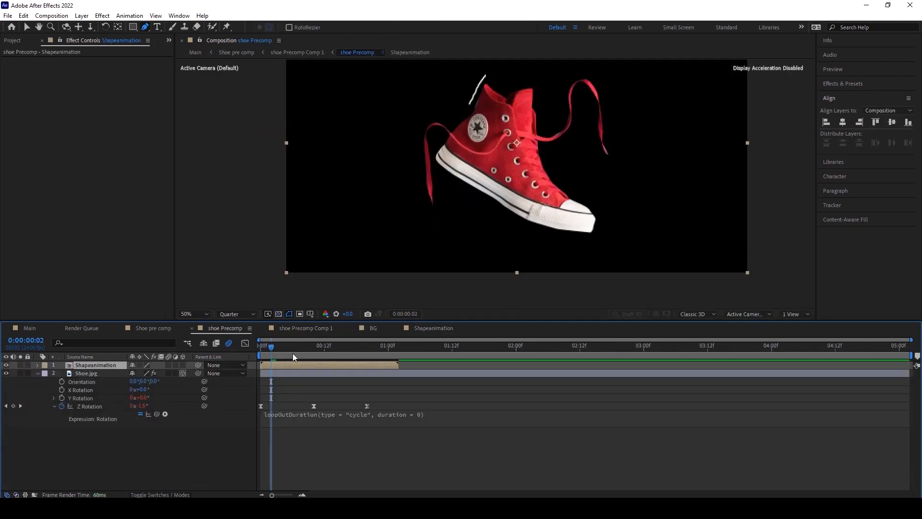
left_click_drag(273, 344, 325, 345)
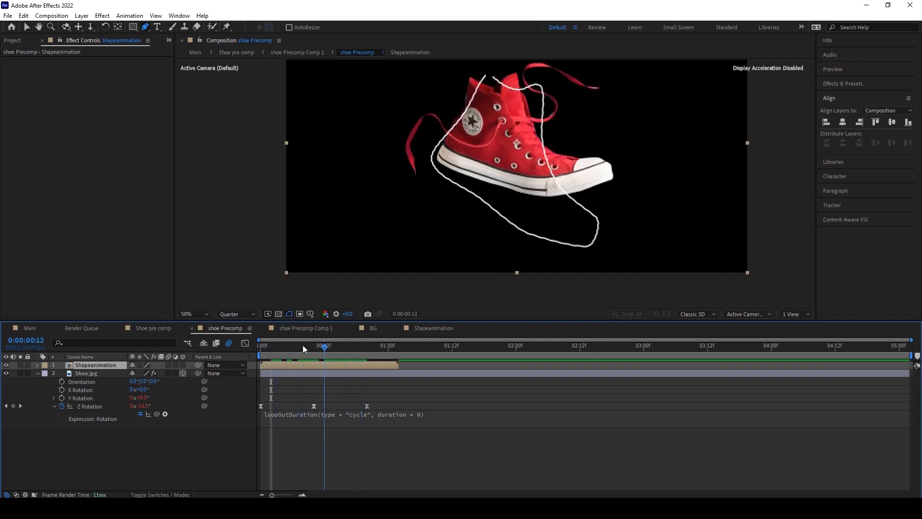
left_click(277, 345)
scroll(410, 197, "down", 1)
scroll(405, 194, "up", 3)
scroll(404, 194, "down", 4)
left_click_drag(277, 350, 308, 346)
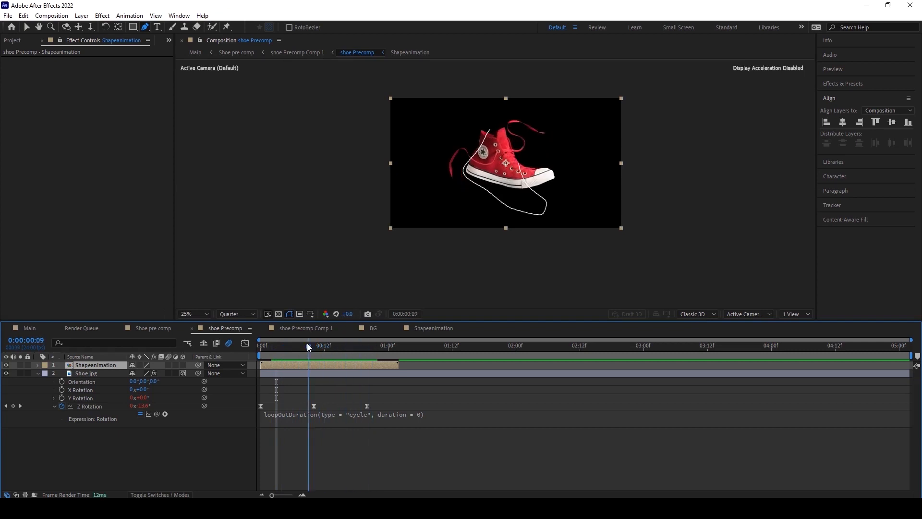
scroll(529, 278, "up", 2)
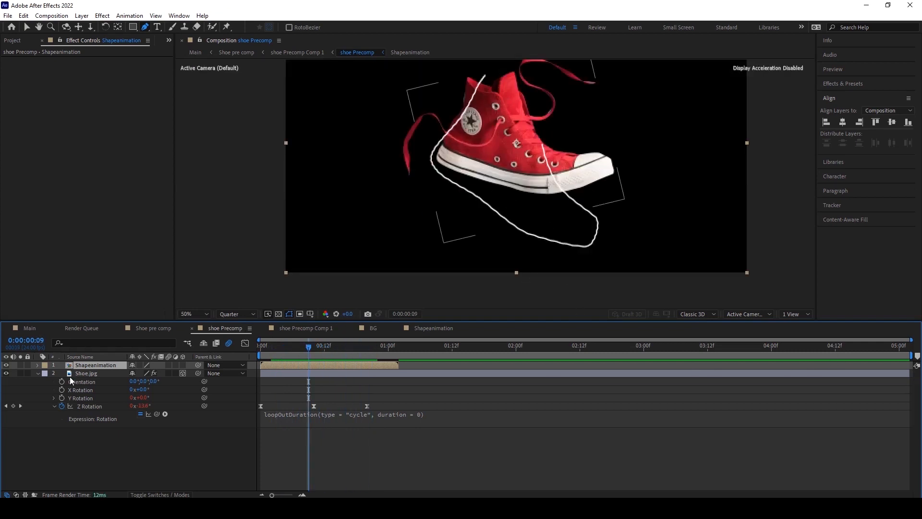
Enable Time Remapping on the Shapeanimation layer.
left_click(26, 27)
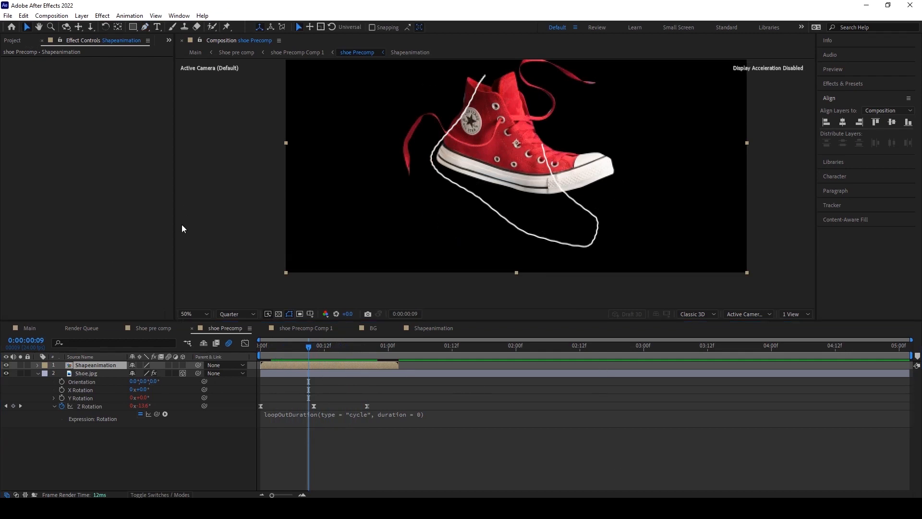
right_click(80, 364)
mouse_move(122, 132)
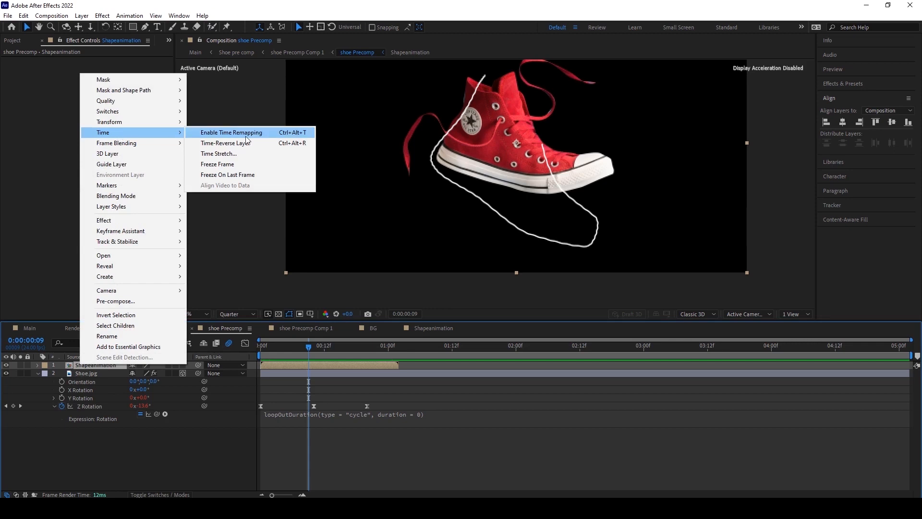
left_click(246, 136)
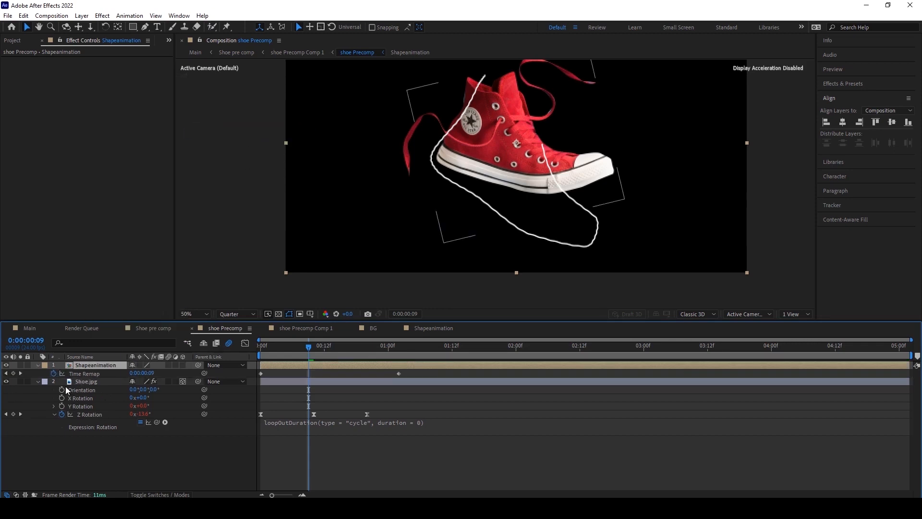
Add the expression loopOut(type = "cycle", numKeyframes = 0) to the Shapeanimation layer's Time Remap.
left_click(54, 374)
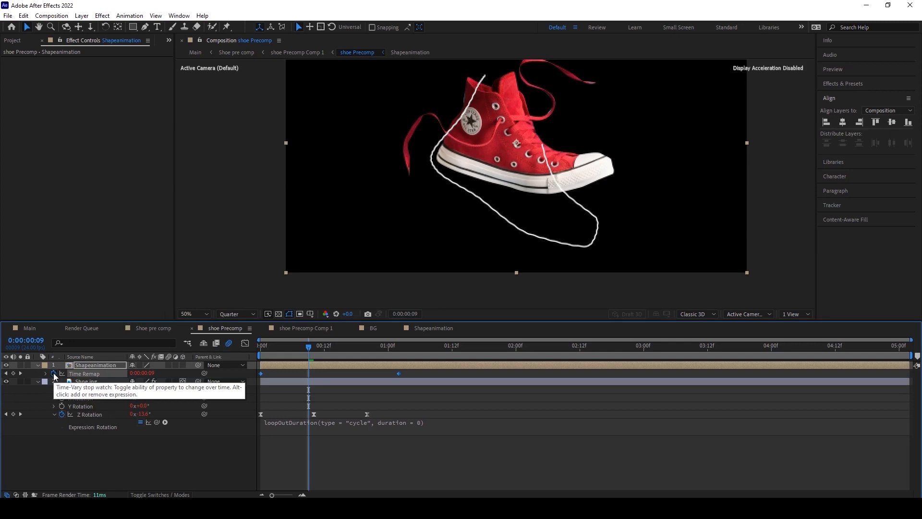
left_click(54, 374, "alt")
key("BackSpace")
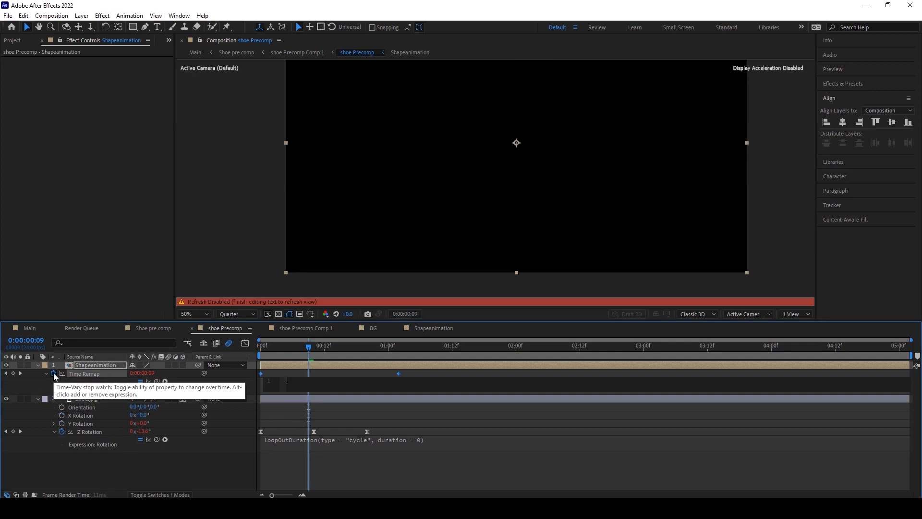
left_click(165, 381)
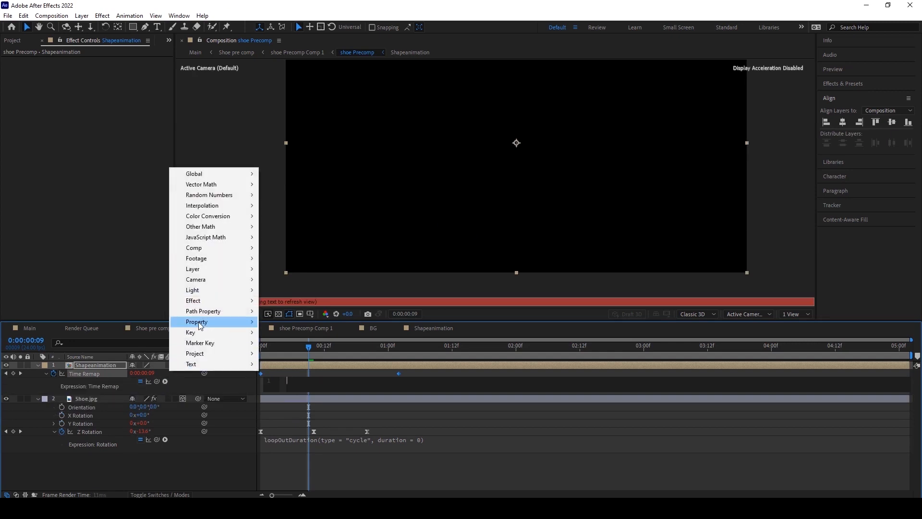
mouse_move(203, 325)
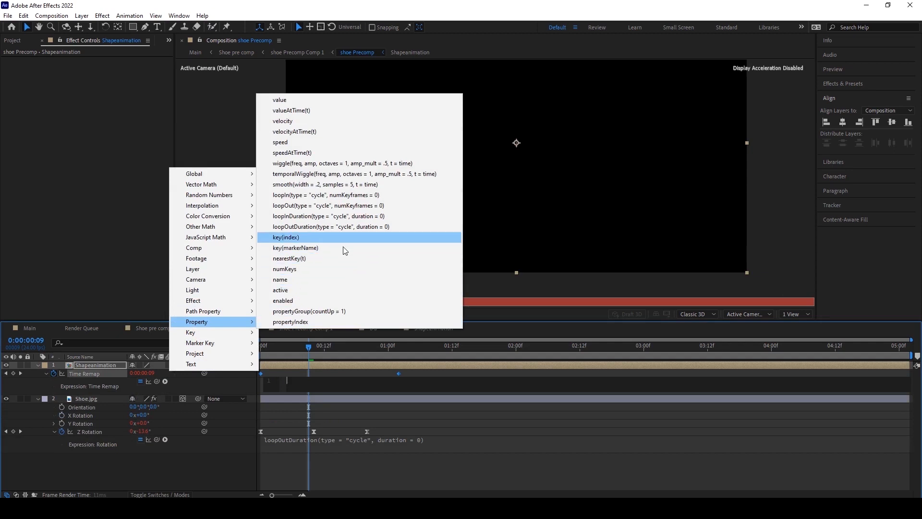
left_click(317, 205)
left_click(352, 414)
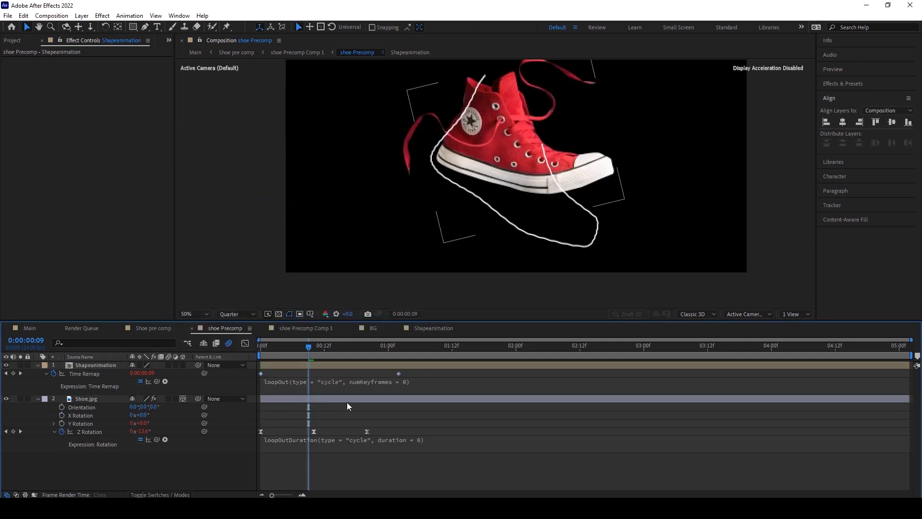
Parent the Shapeanimation layer to the Shoe.jpg layer.
left_click_drag(310, 347, 240, 361)
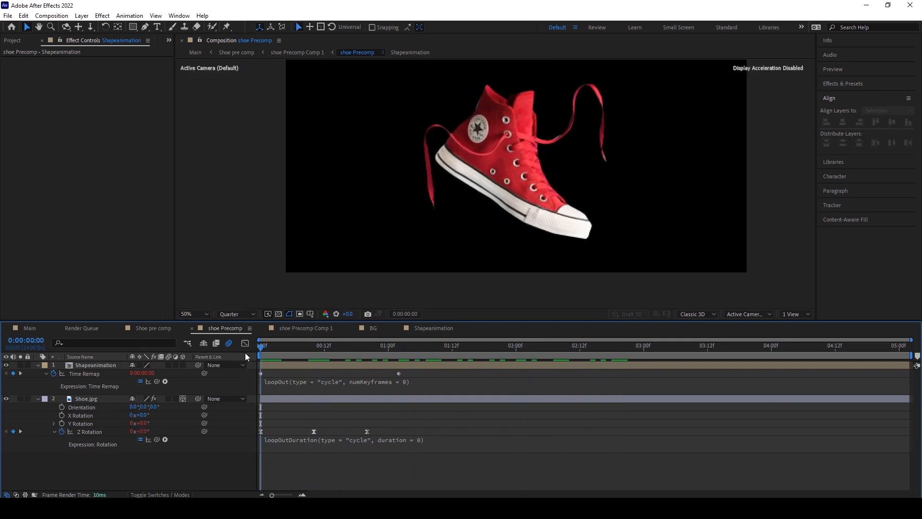
left_click(90, 397)
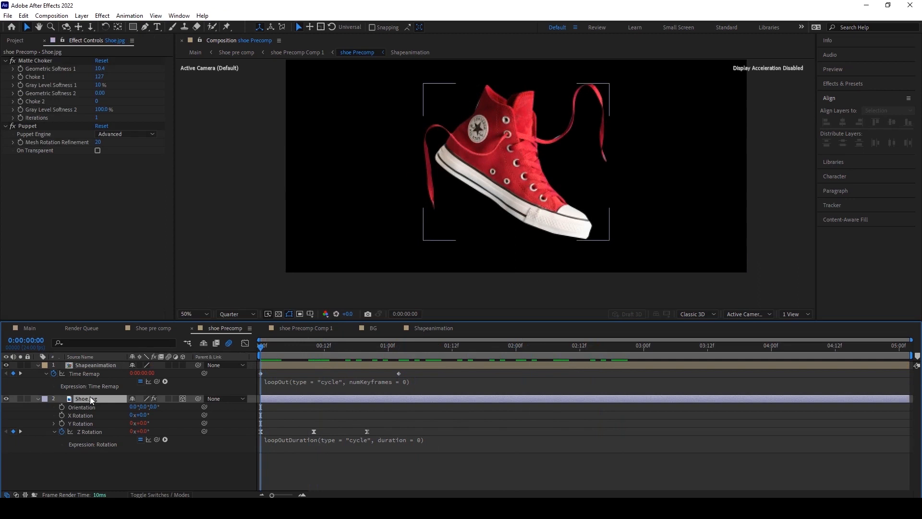
left_click_drag(198, 364, 72, 407)
Scrub and play the shoe Precomp timeline to check the outline moving with the shoe.
left_click_drag(273, 344, 356, 354)
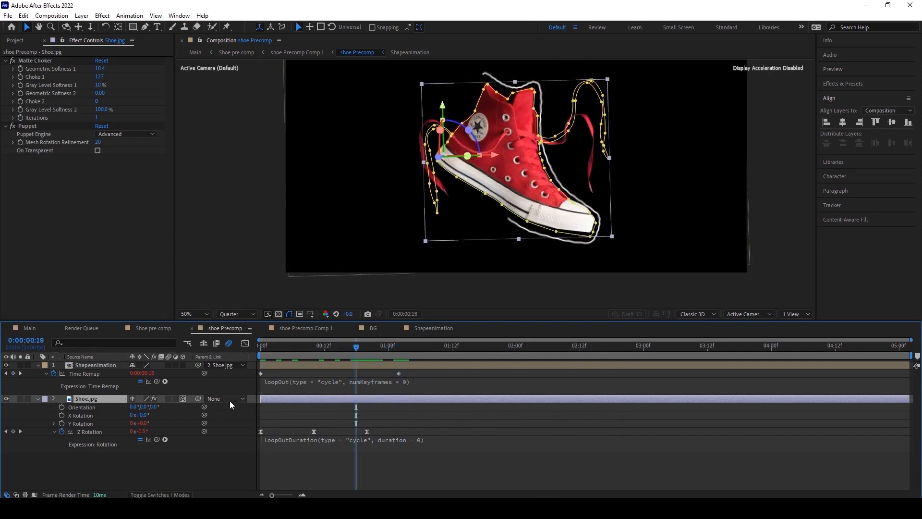
left_click(135, 473)
left_click(92, 365)
left_click(95, 399)
left_click(169, 468)
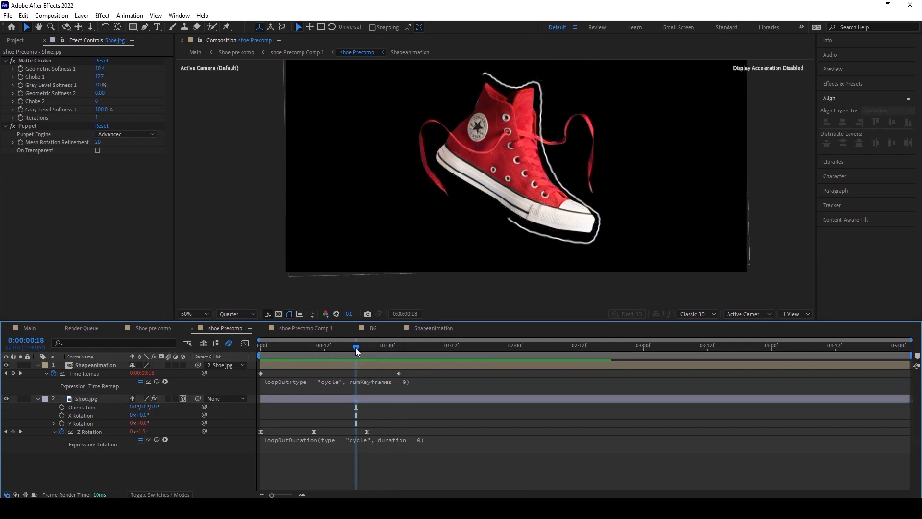
left_click_drag(356, 348, 324, 354)
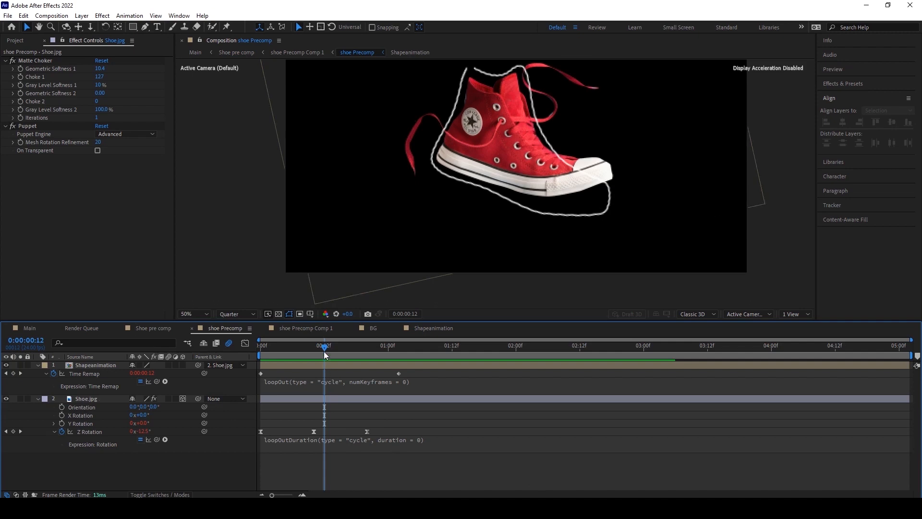
key("space")
mouse_move(323, 354)
left_mouse_down()
mouse_move(275, 355)
mouse_move(310, 354)
left_mouse_up()
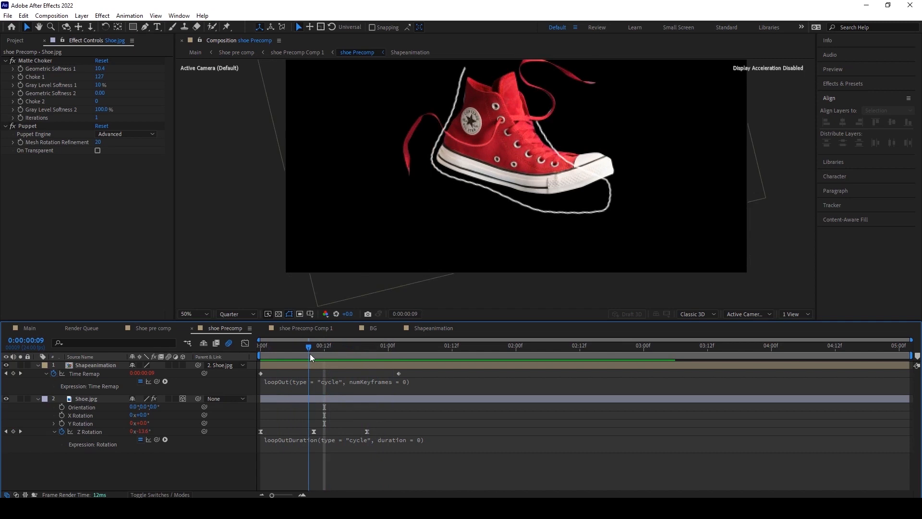
left_click_drag(319, 345, 365, 355)
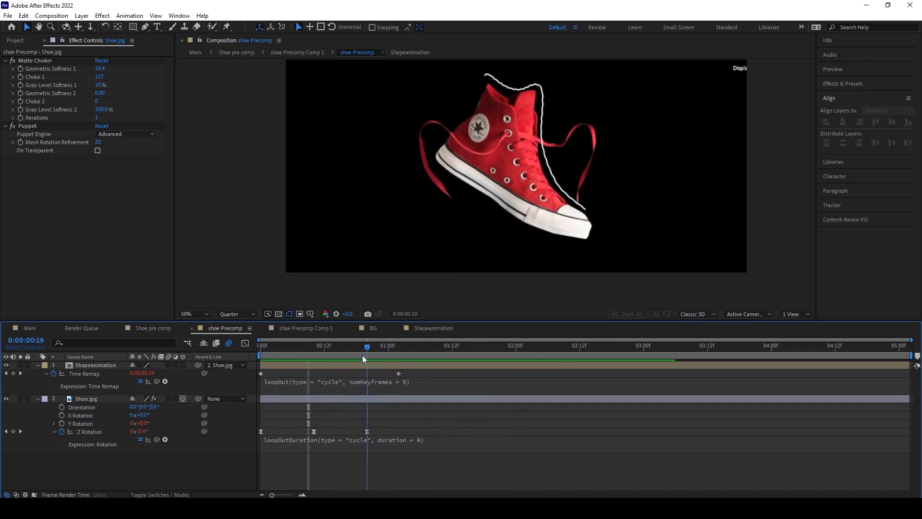
Duplicate the Shapeanimation layer and scale the copy up to 537%.
left_click(90, 367)
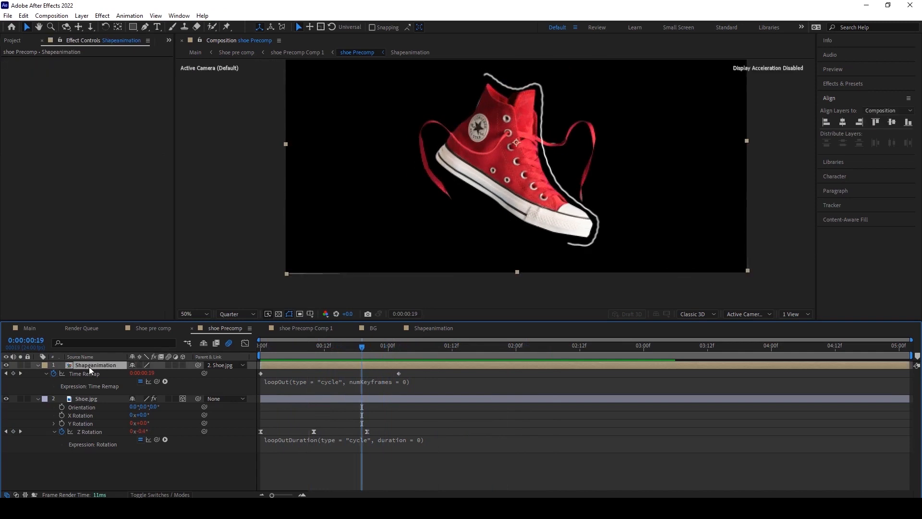
key("ctrl+d")
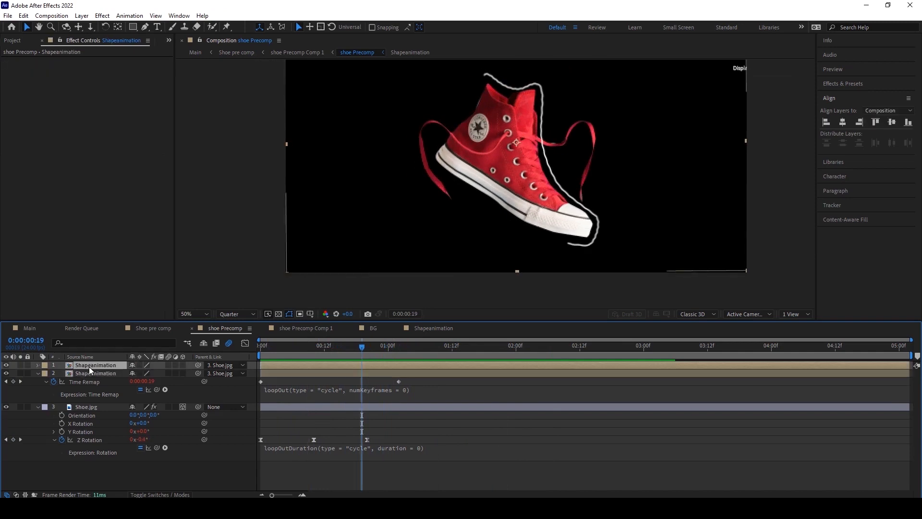
key("s")
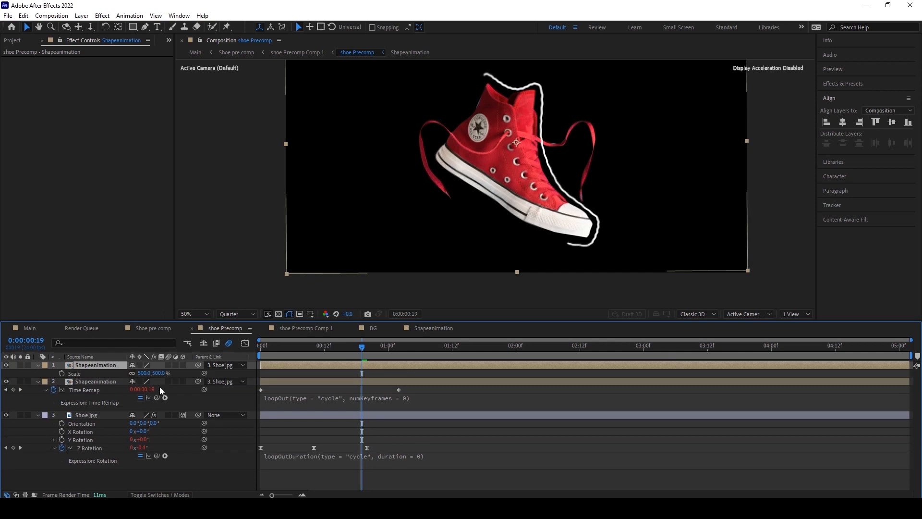
left_click(99, 381)
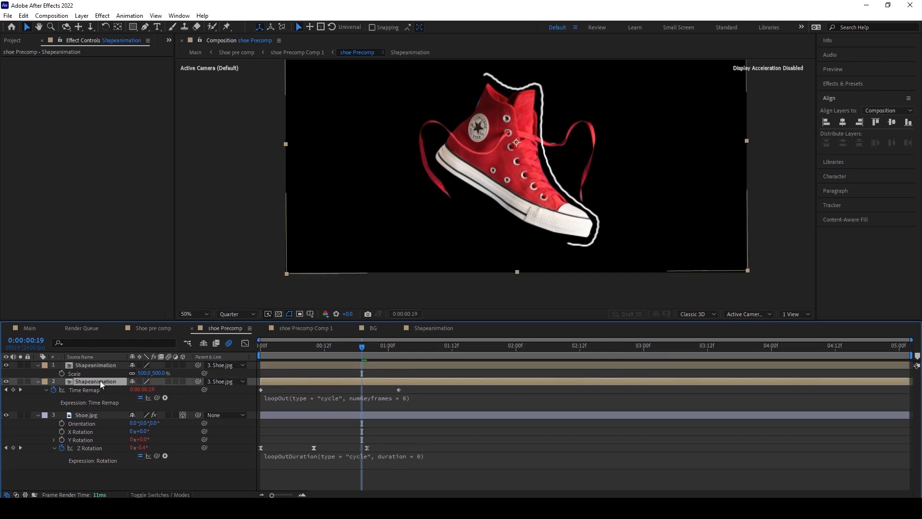
left_click(182, 380)
left_click(184, 365)
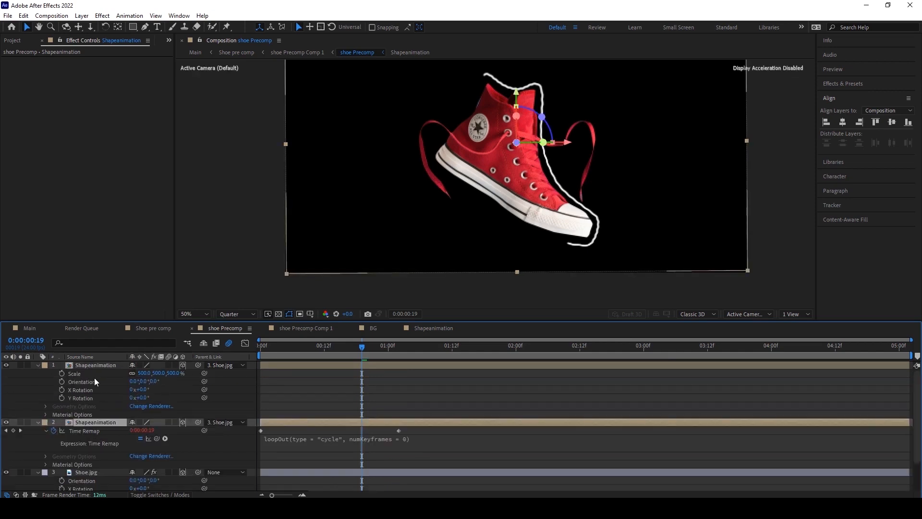
key("s")
left_click(91, 365)
key("s")
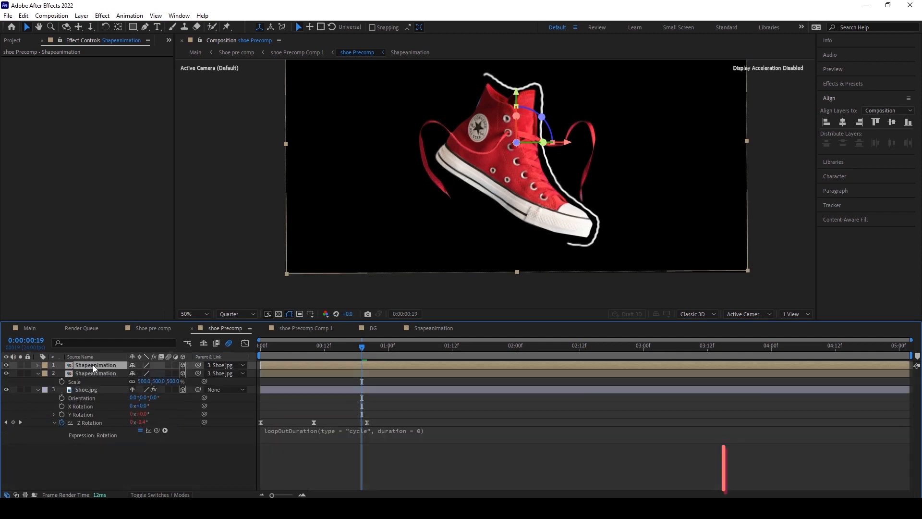
key("s")
left_click_drag(144, 372, 156, 365)
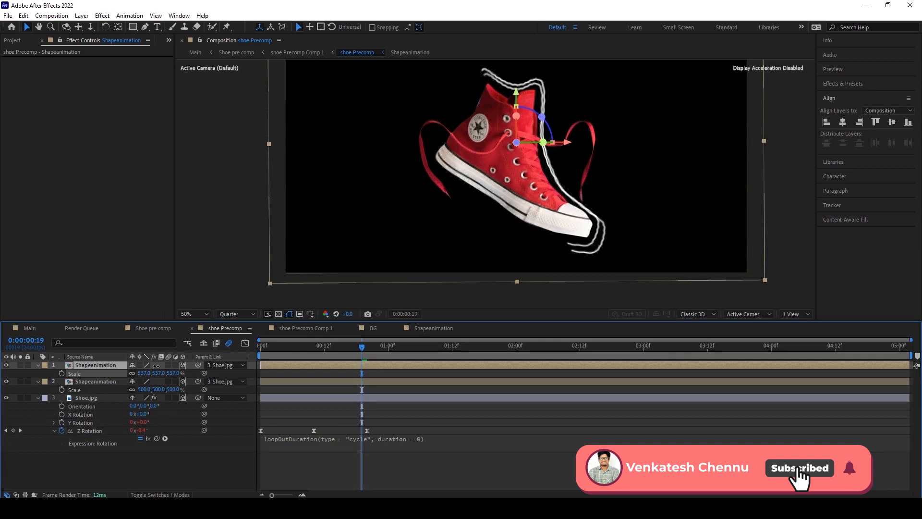
Shift the scaled duplicate's start a few frames later in the timeline.
left_click_drag(270, 365, 275, 366)
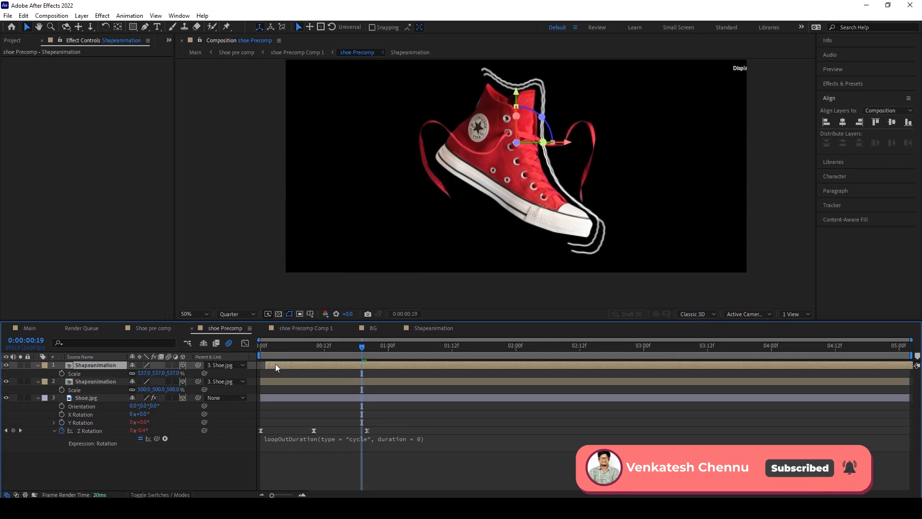
left_click_drag(569, 144, 574, 144)
left_click_drag(518, 96, 518, 94)
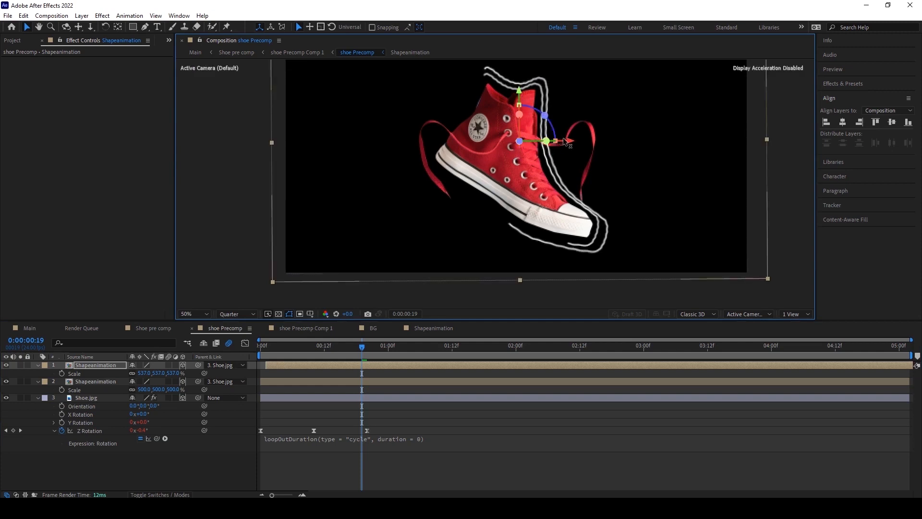
left_click_drag(565, 141, 567, 141)
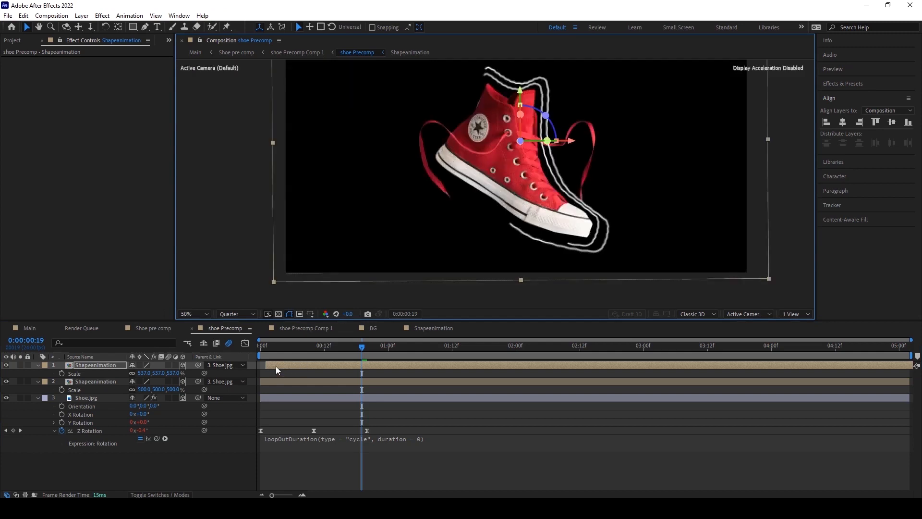
left_click_drag(268, 343, 275, 345)
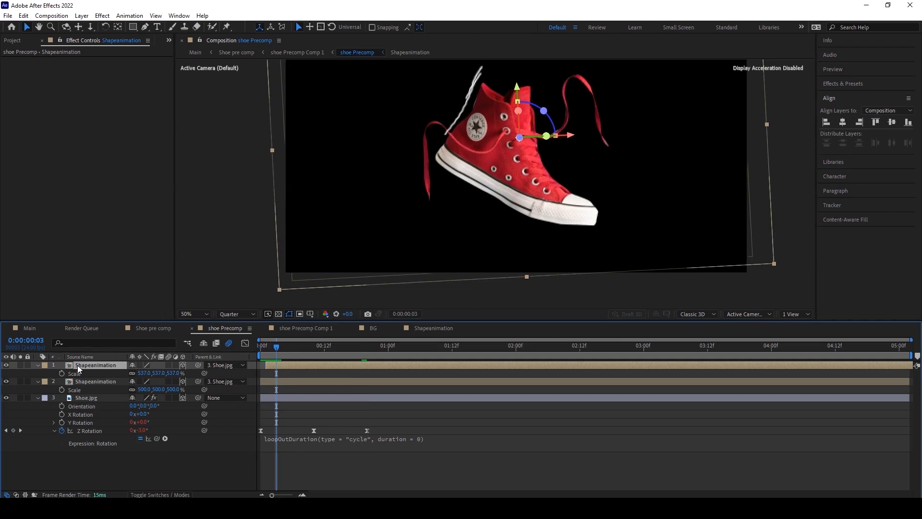
Duplicate the top Shapeanimation layer again, scale it to 569%, and offset its start a few frames later.
key("ctrl+d")
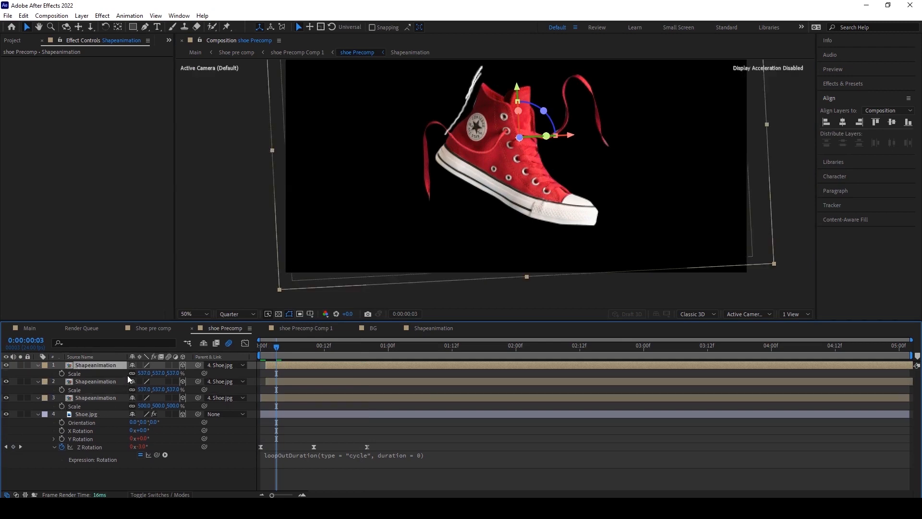
left_click_drag(141, 373, 150, 367)
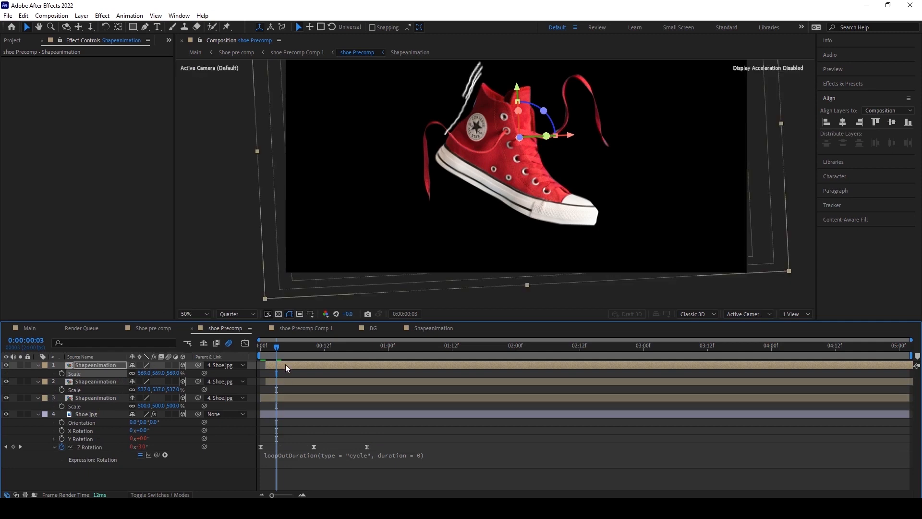
left_click_drag(286, 365, 293, 363)
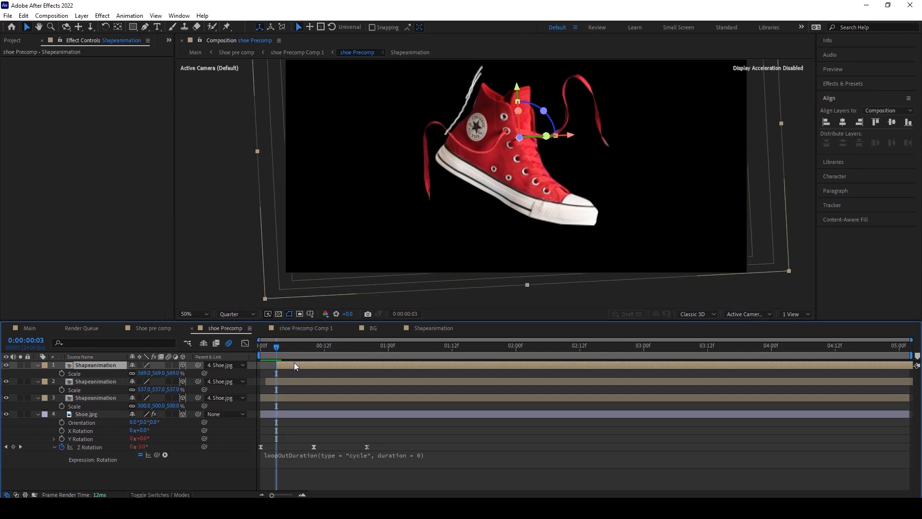
left_click_drag(294, 365, 286, 360)
Preview from the start and stagger the two duplicate outline layers' start times further apart.
left_click(258, 349)
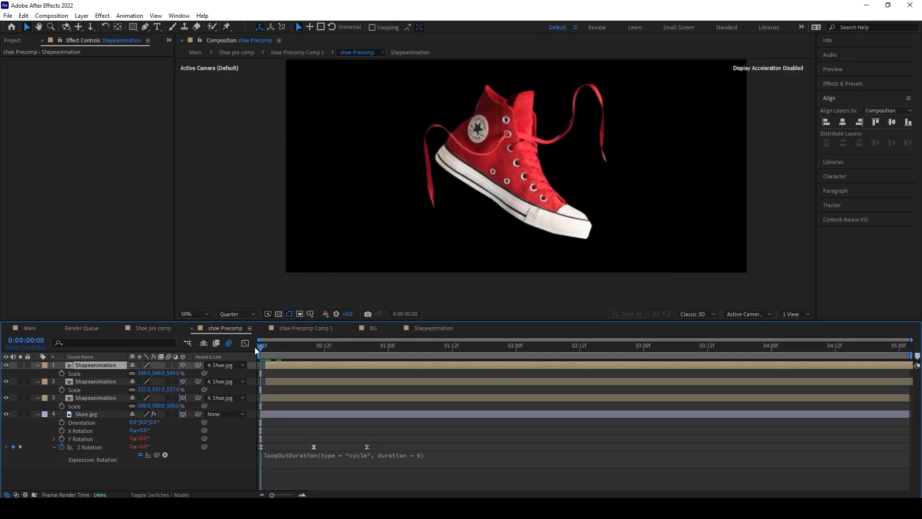
key("space")
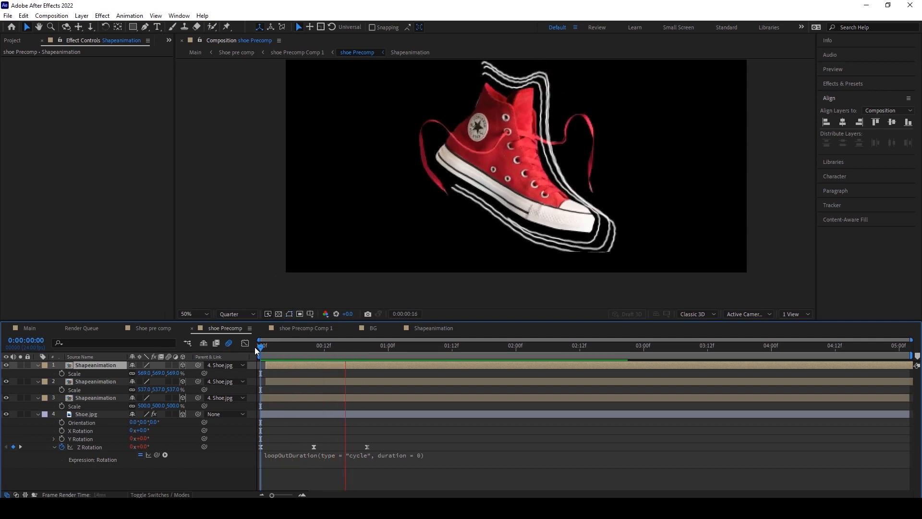
key("space")
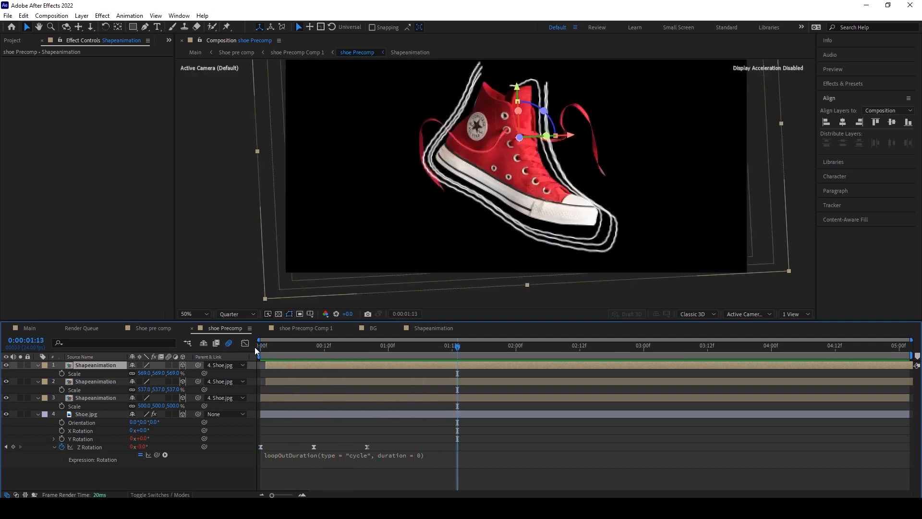
left_click(255, 349)
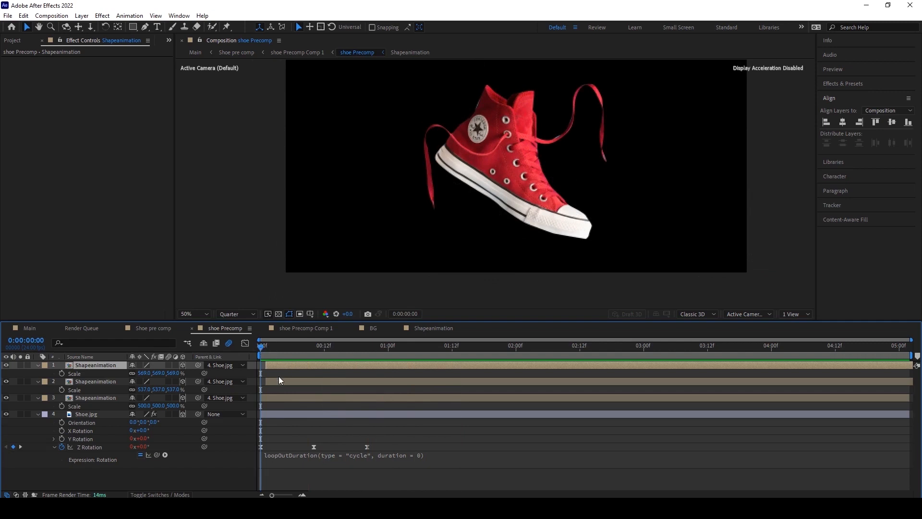
left_click(276, 382)
left_click_drag(277, 382, 282, 366)
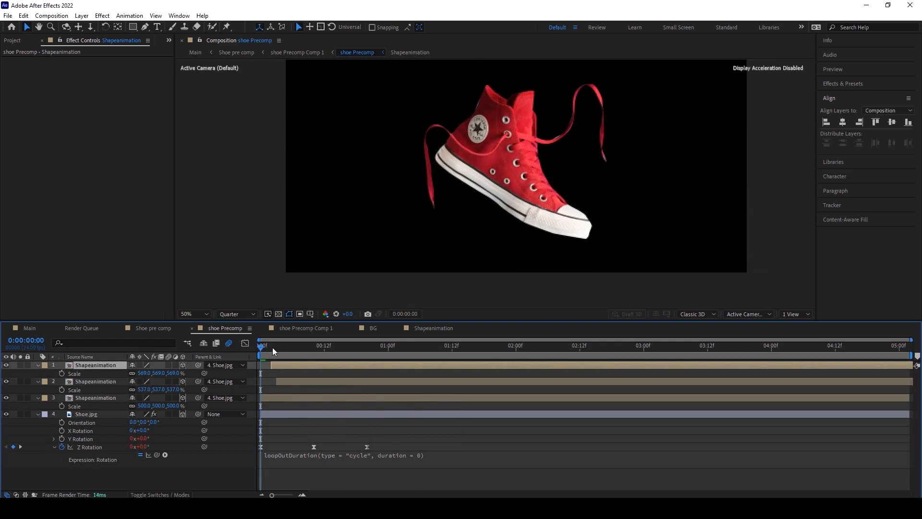
Zoom the viewer out and play the composition to review the staggered outlines.
scroll(466, 226, "down", 2)
scroll(466, 225, "up", 2)
left_click_drag(474, 217, 465, 236)
key("v")
scroll(449, 212, "down", 1)
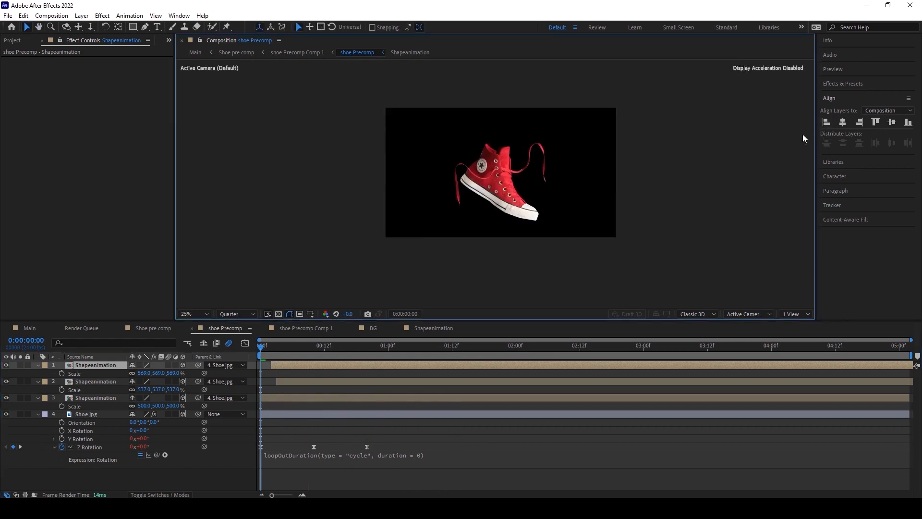
key("space")
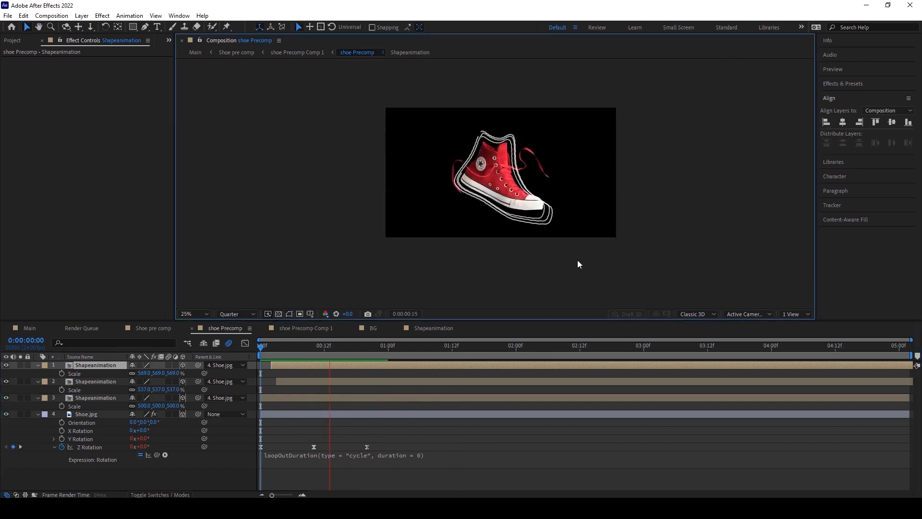
key("space")
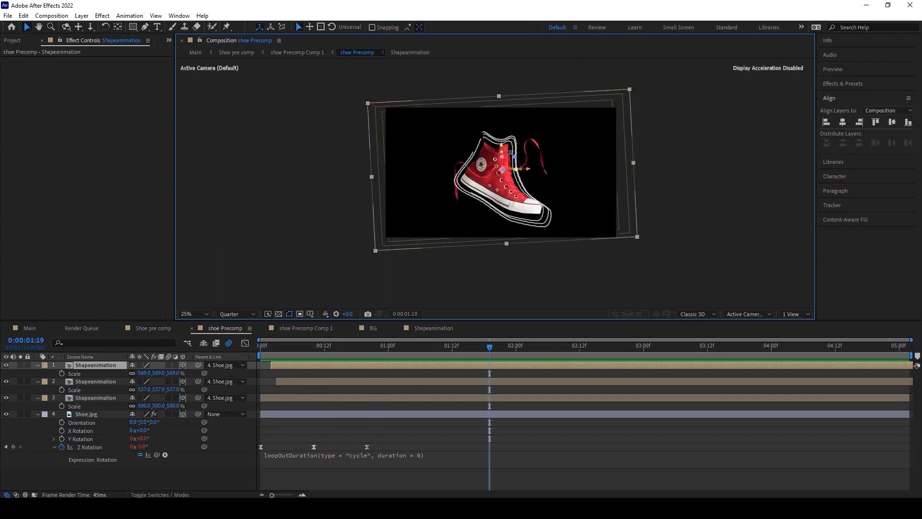
scroll(507, 154, "up", 1)
Apply a Generate > Fill effect to the bottom Shapeanimation layer.
left_click(88, 393)
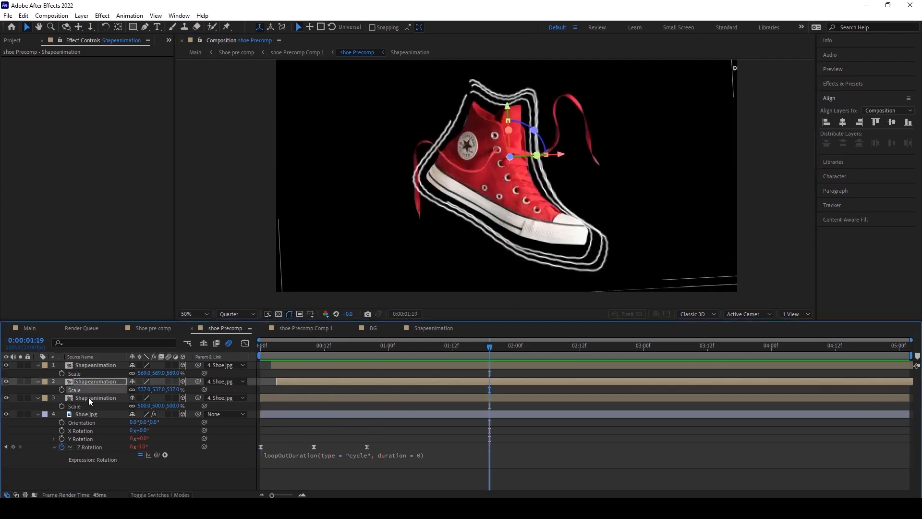
left_click(89, 397)
scroll(509, 217, "down", 4)
scroll(502, 230, "up", 4)
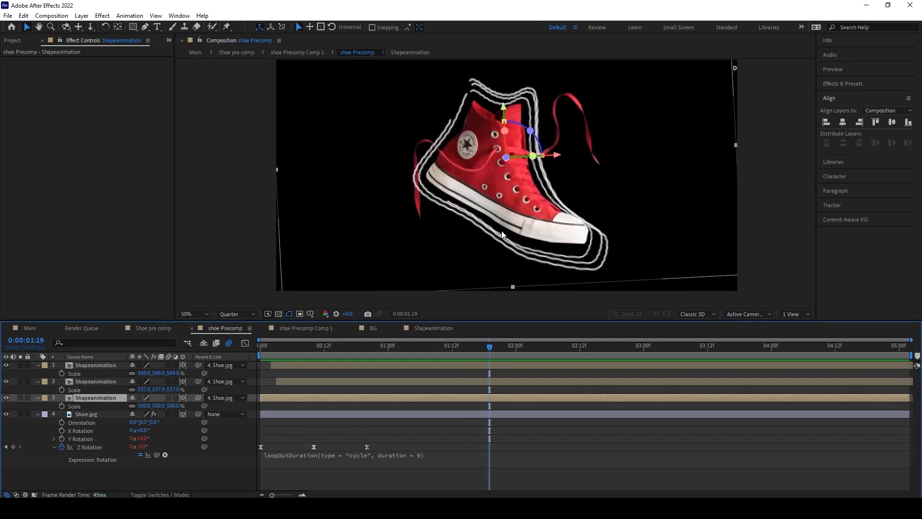
left_click(102, 16)
mouse_move(159, 157)
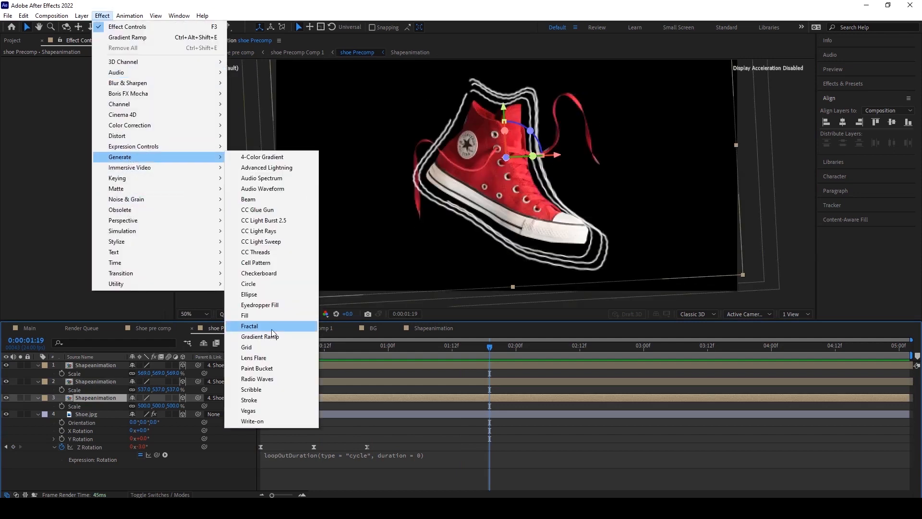
left_click(264, 315)
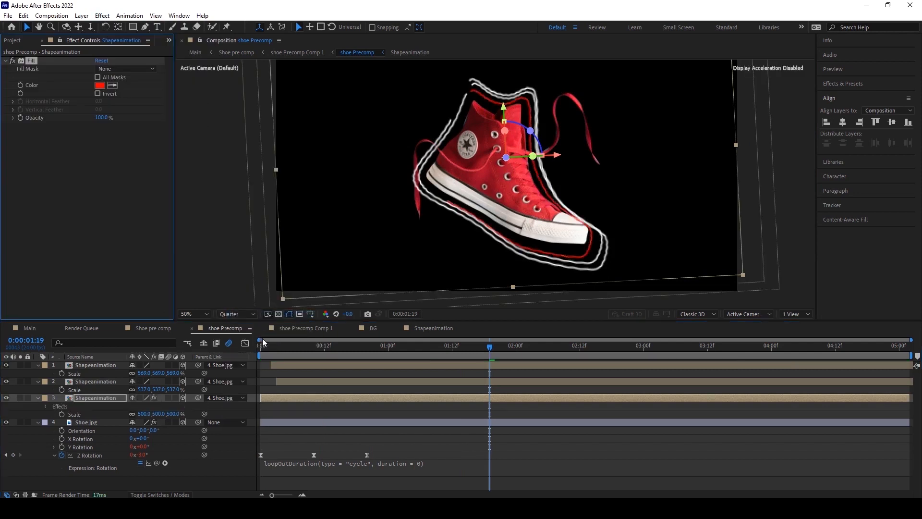
Copy the Fill effect and paste it onto the middle Shapeanimation layer.
left_click(23, 16)
left_click(28, 62)
left_click(87, 380)
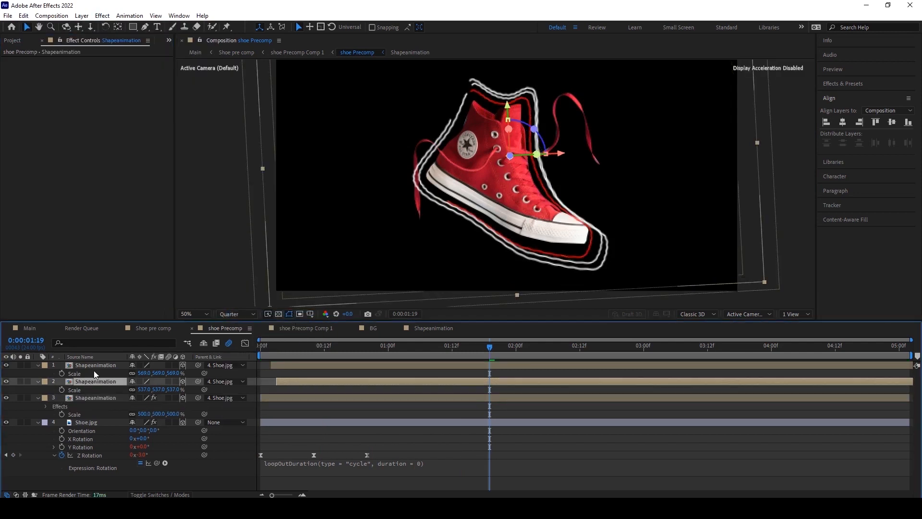
left_click(23, 16)
left_click(98, 114)
Set the middle layer's Fill color to yellow FFFC00.
left_click(99, 86)
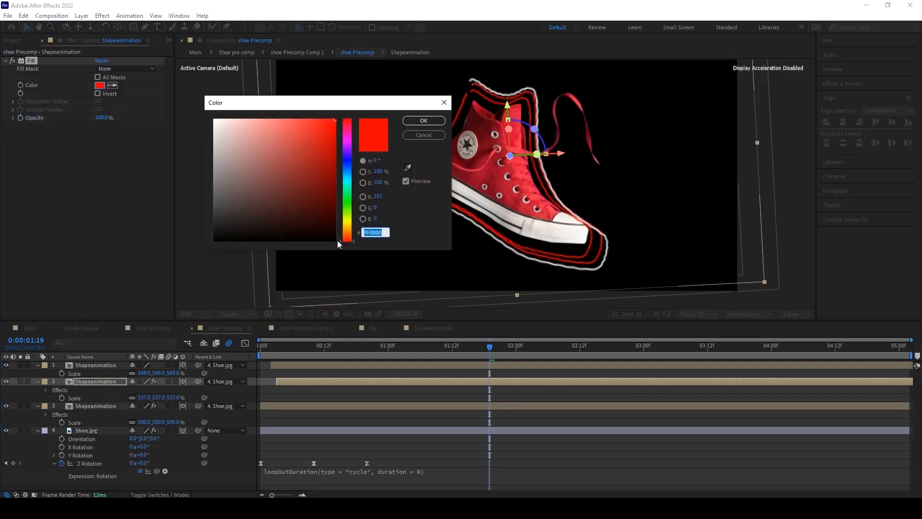
left_click(346, 222)
left_click(332, 121)
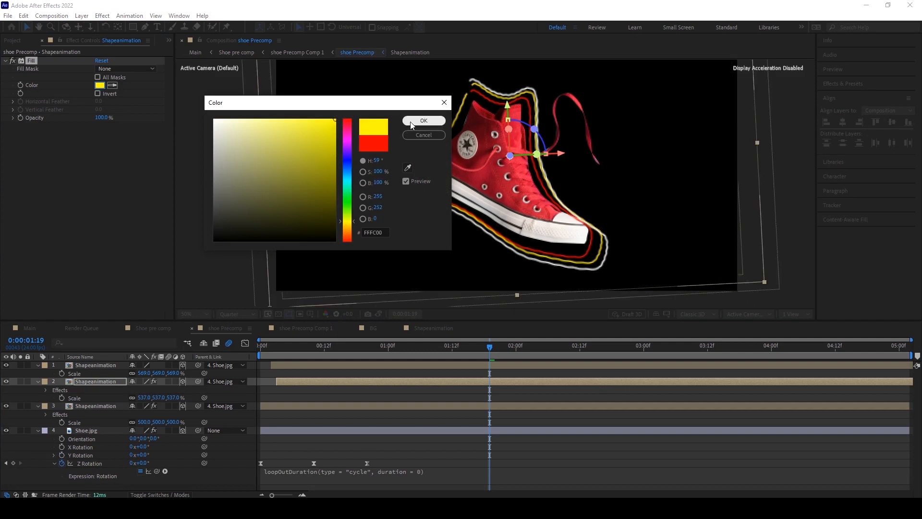
left_click(424, 121)
Paste the Fill effect onto the top Shapeanimation layer.
left_click(115, 365)
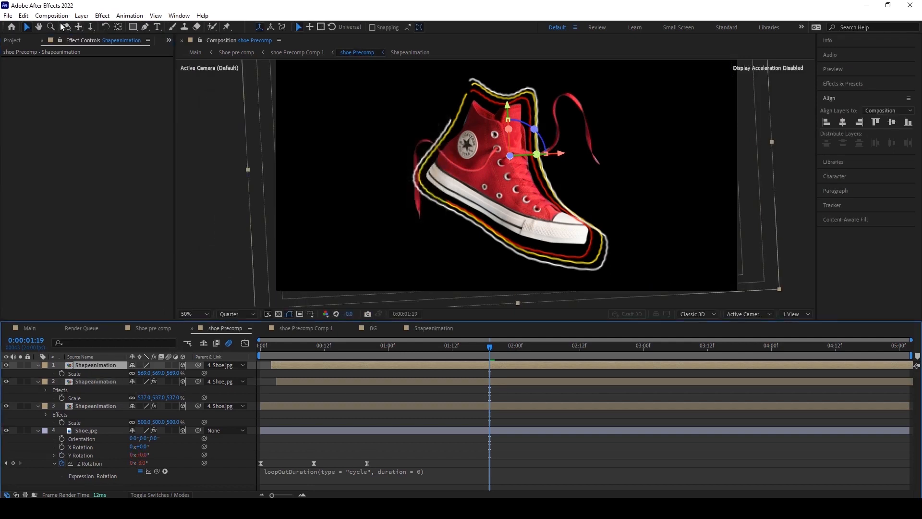
left_click(23, 15)
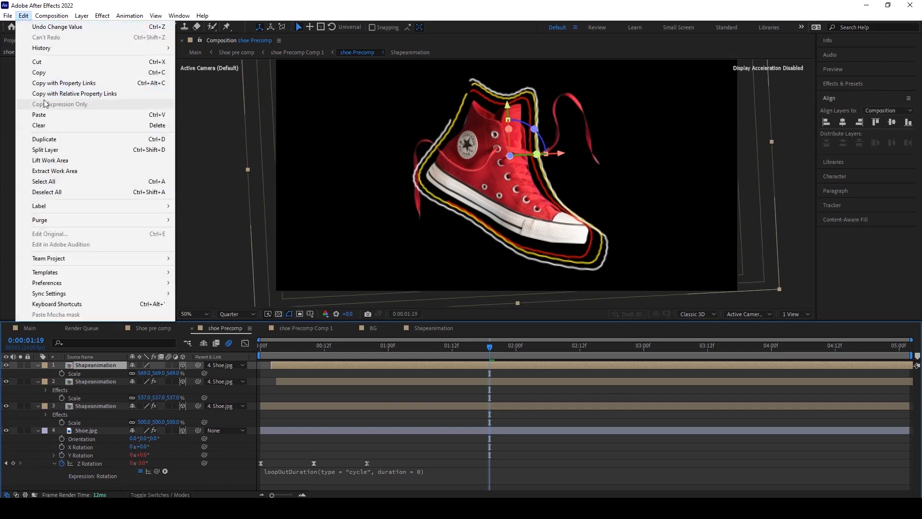
left_click(46, 115)
Set the top layer's Fill color to blue 0129F6.
left_click(100, 85)
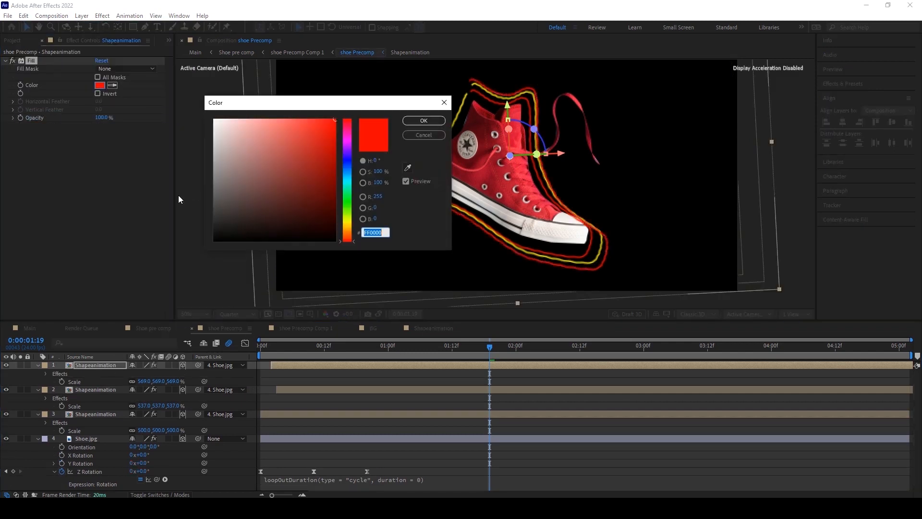
left_click_drag(347, 240, 348, 165)
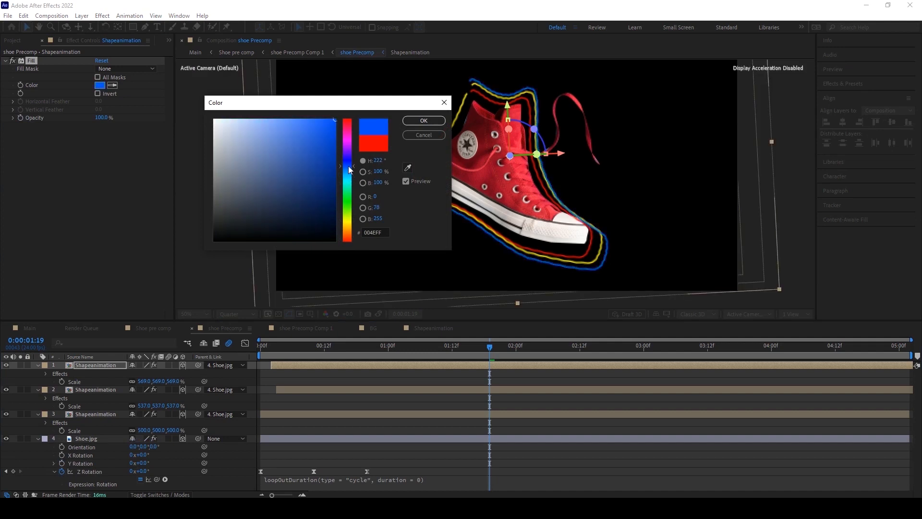
left_click_drag(348, 168, 350, 162)
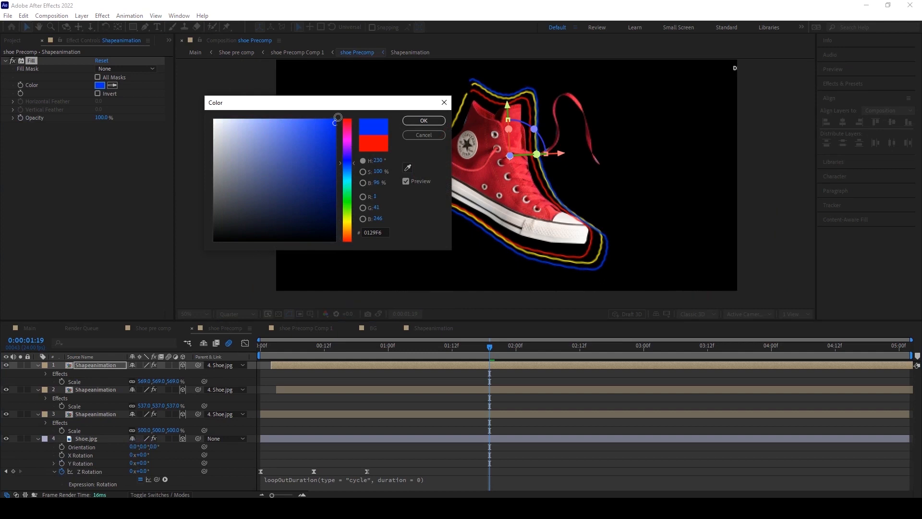
left_click(413, 122)
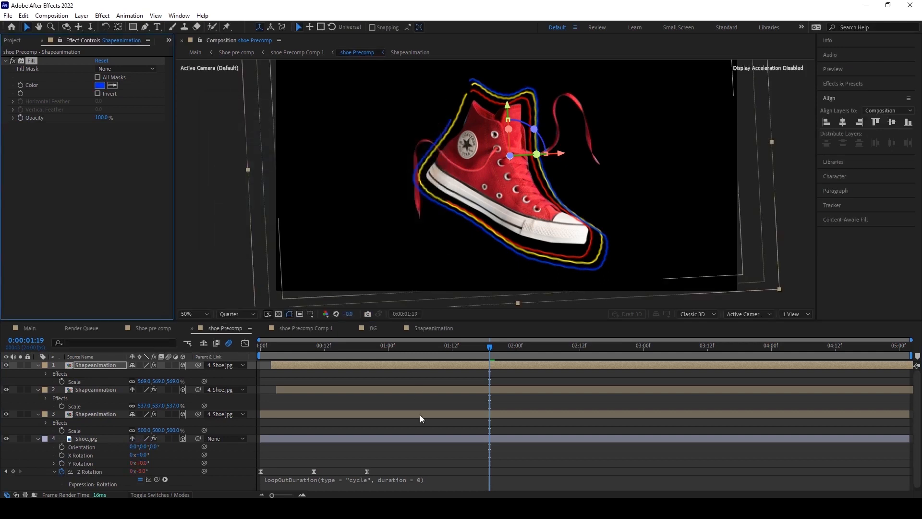
Adjust the top layer's blue Fill color to 0025E3.
left_click(99, 86)
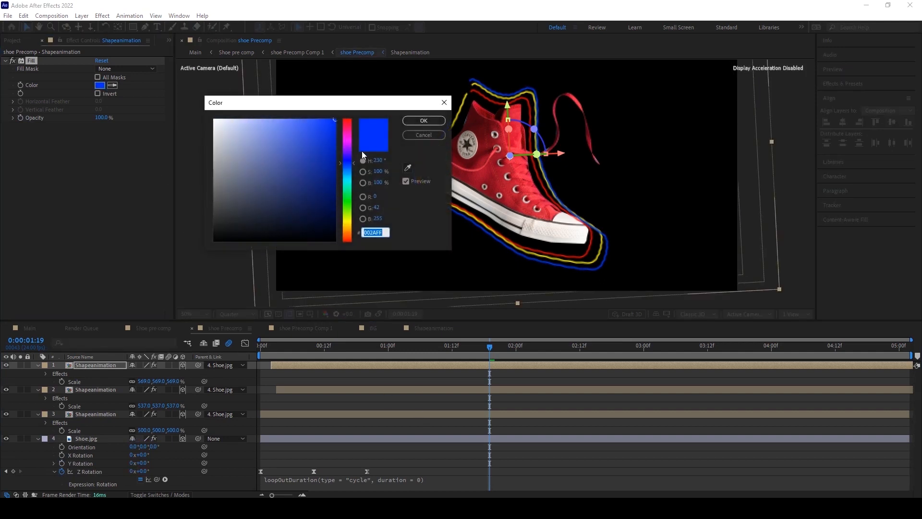
left_click_drag(332, 124, 338, 132)
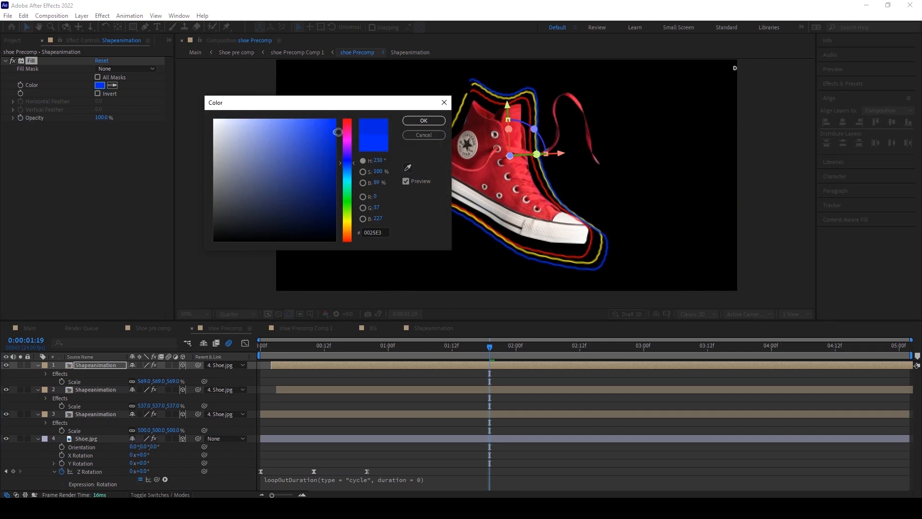
left_click(412, 123)
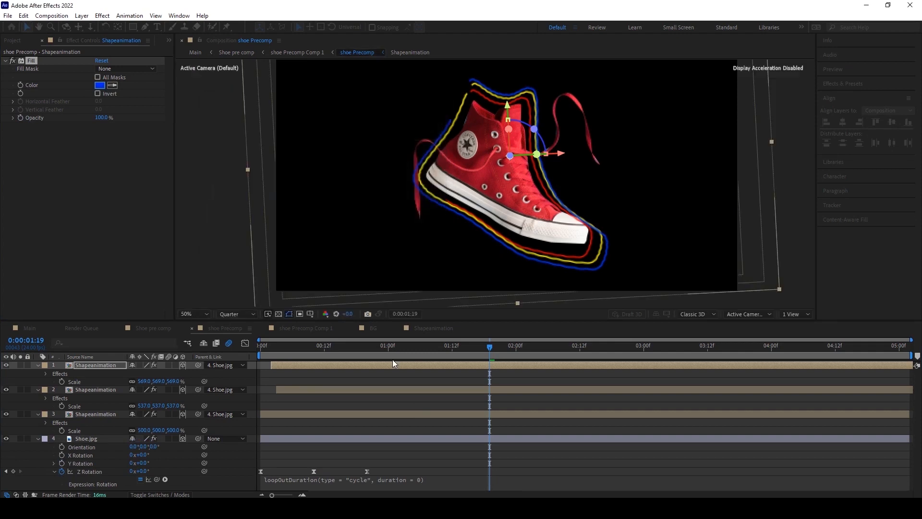
Play back the animation in the shoe Precomp and then in the Main composition to review the outlines.
left_click(398, 389)
left_click_drag(269, 348, 249, 347)
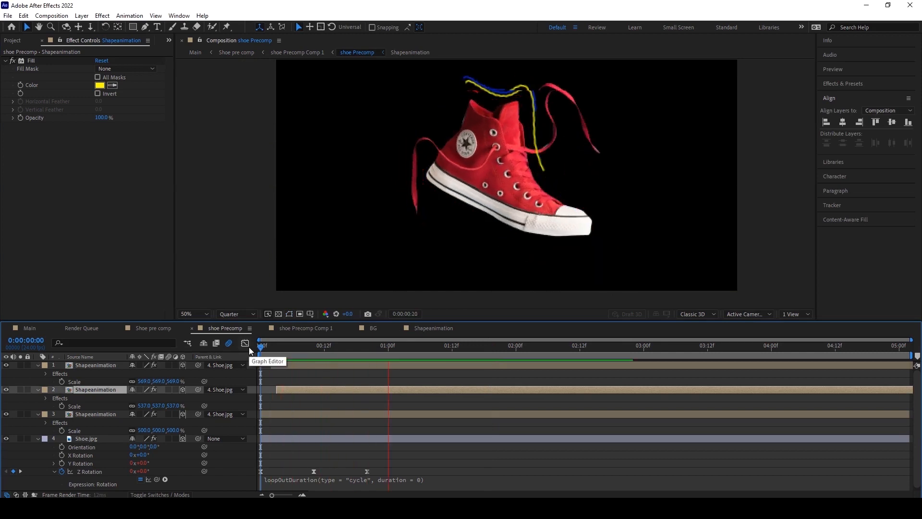
key("space")
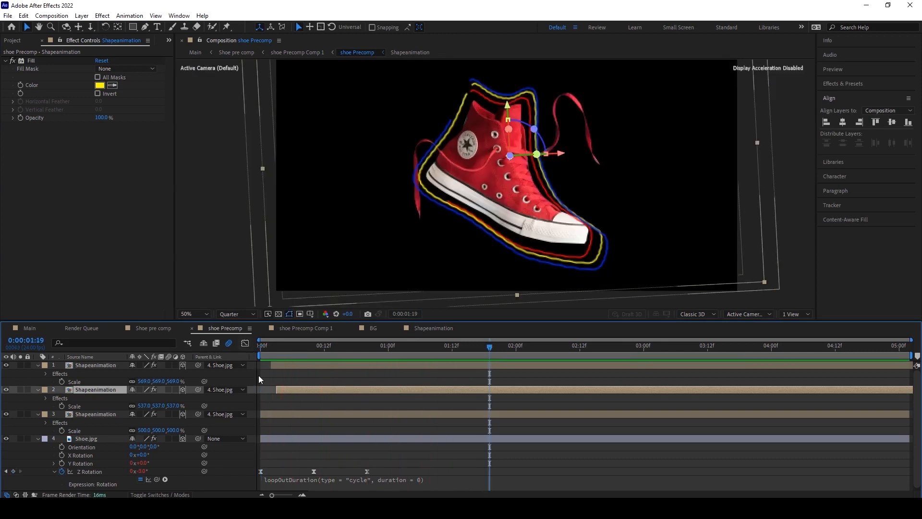
left_click(17, 328)
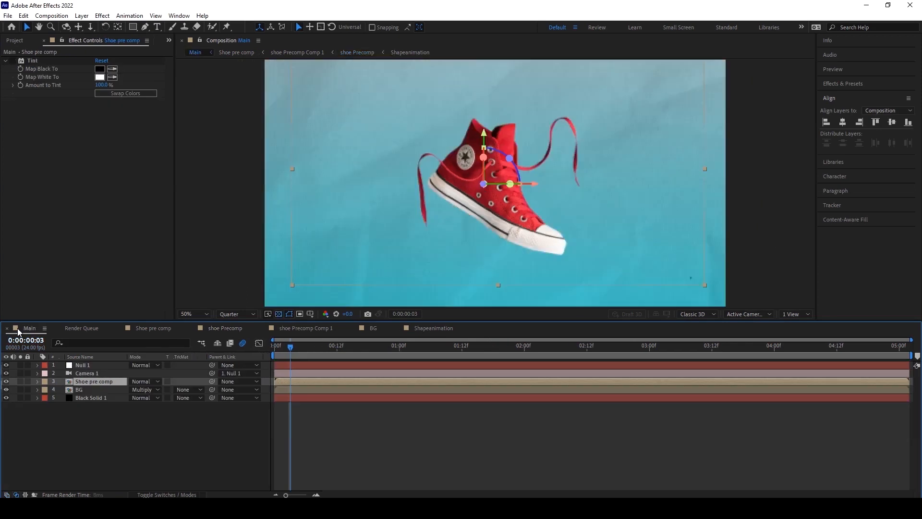
left_click(276, 355)
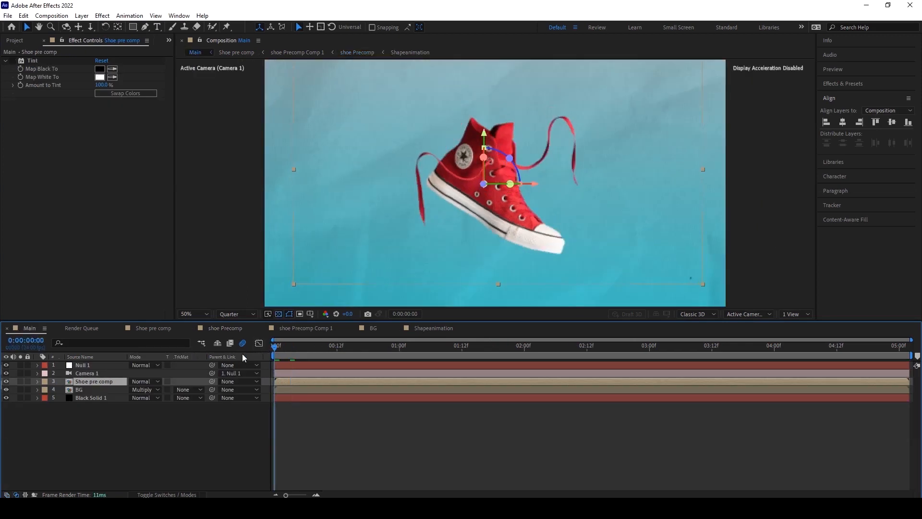
left_click(841, 70)
left_click(866, 82)
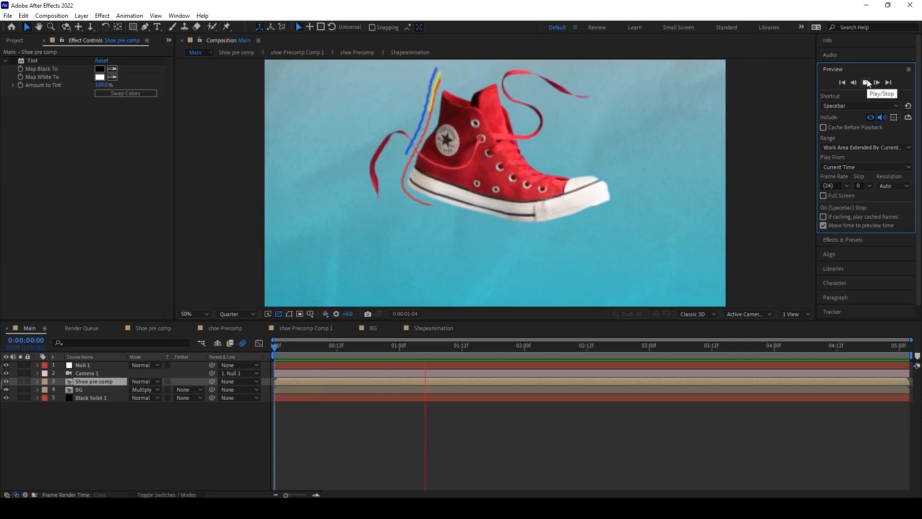
left_click(866, 82)
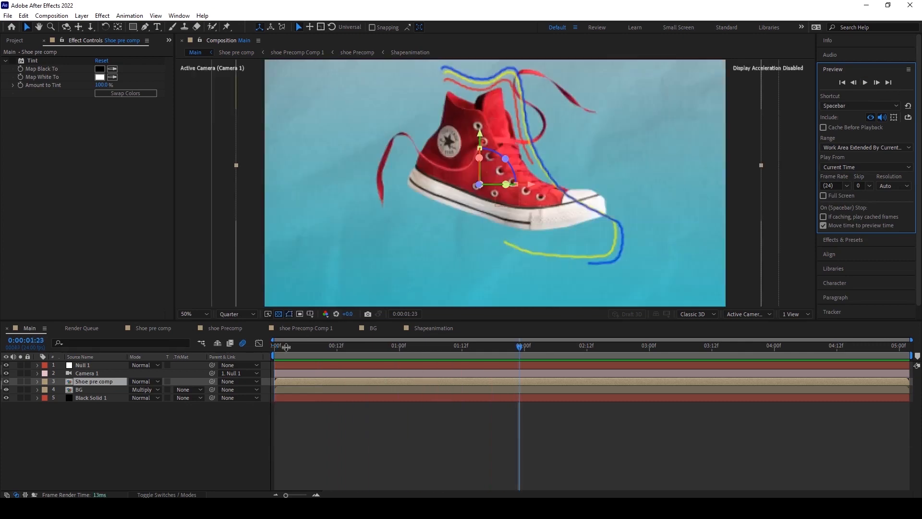
left_click(315, 346)
left_click_drag(340, 350, 368, 350)
Open the shoe Precomp from Main and apply a Tint effect to the Shoe.jpg layer.
double_click(105, 382)
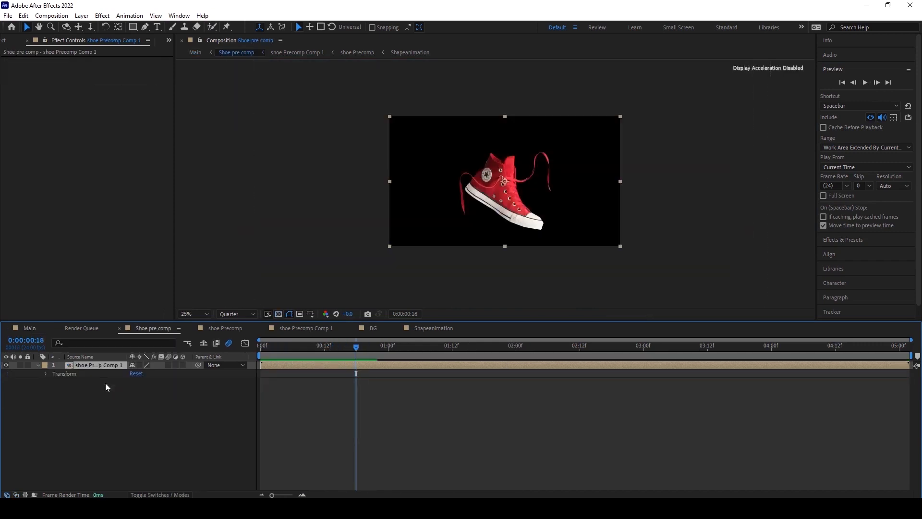
double_click(99, 368)
double_click(100, 368)
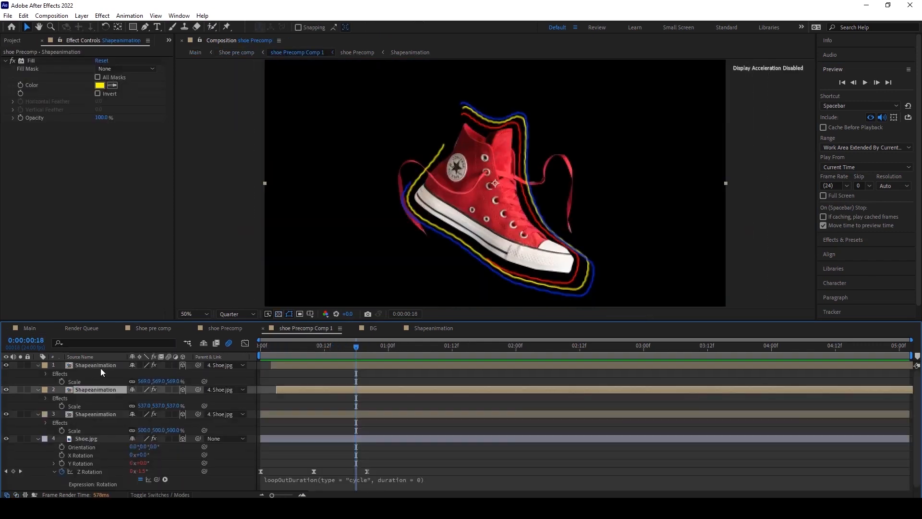
left_click(88, 437)
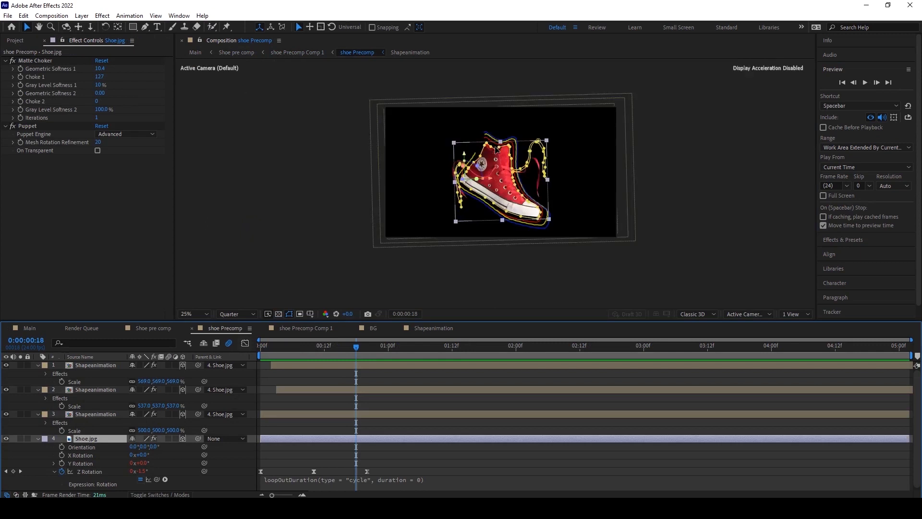
left_click(276, 347)
left_click_drag(263, 351, 372, 350)
key("Home")
left_click(103, 16)
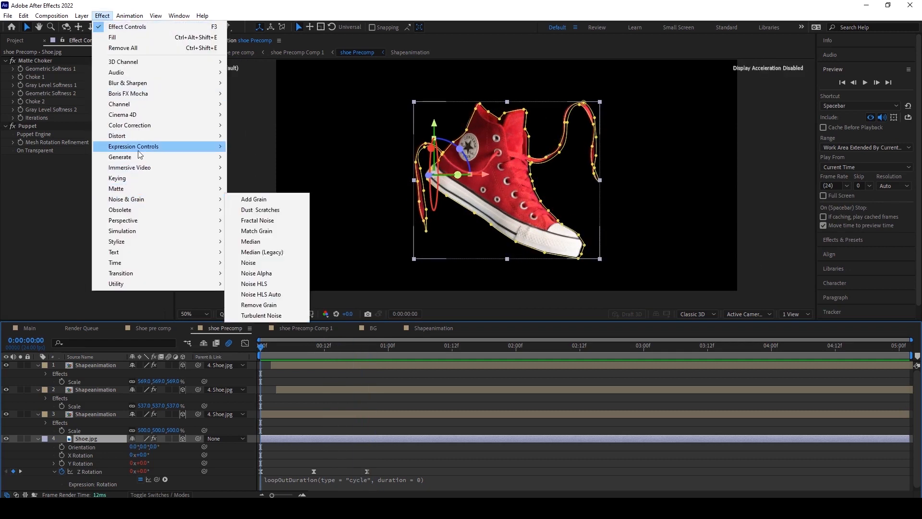
mouse_move(138, 130)
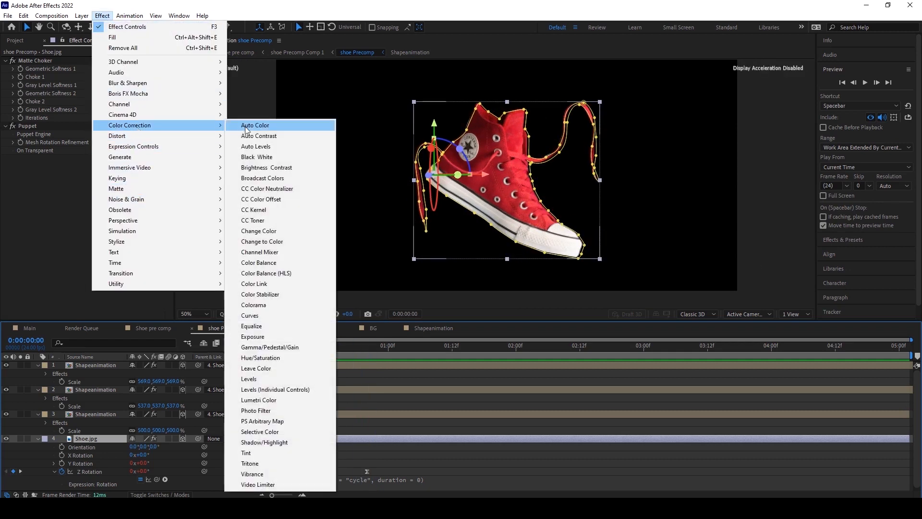
left_click(253, 455)
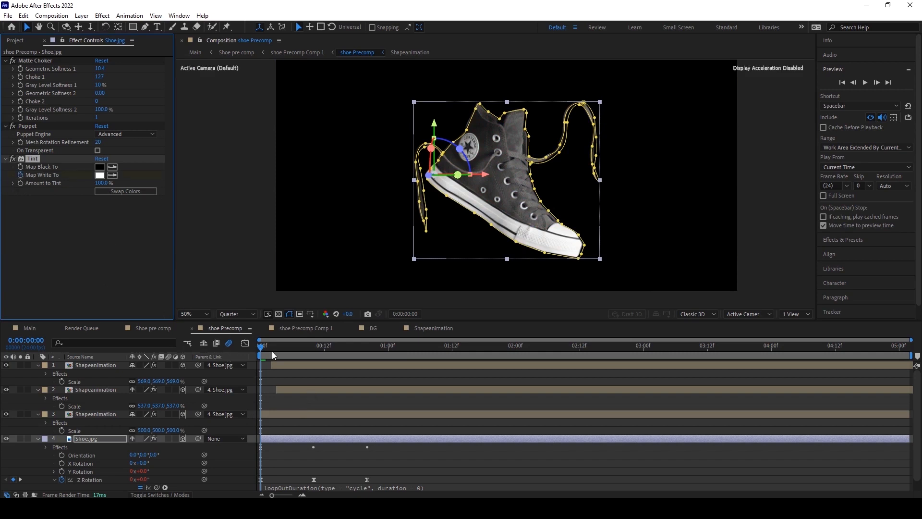
Add a Map White To keyframe for the Tint at frame 5 on the Shoe.jpg layer.
left_click_drag(272, 495, 305, 495)
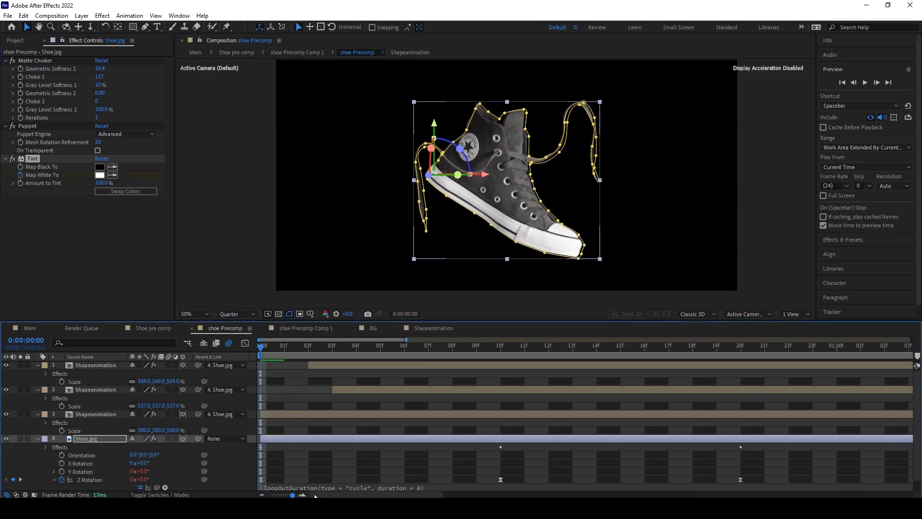
left_click_drag(260, 345, 391, 347)
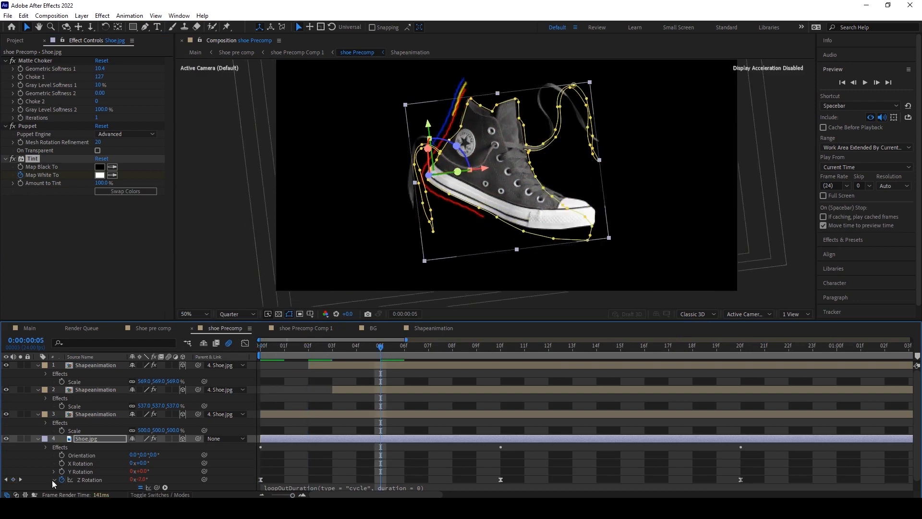
scroll(52, 480, "down", 1)
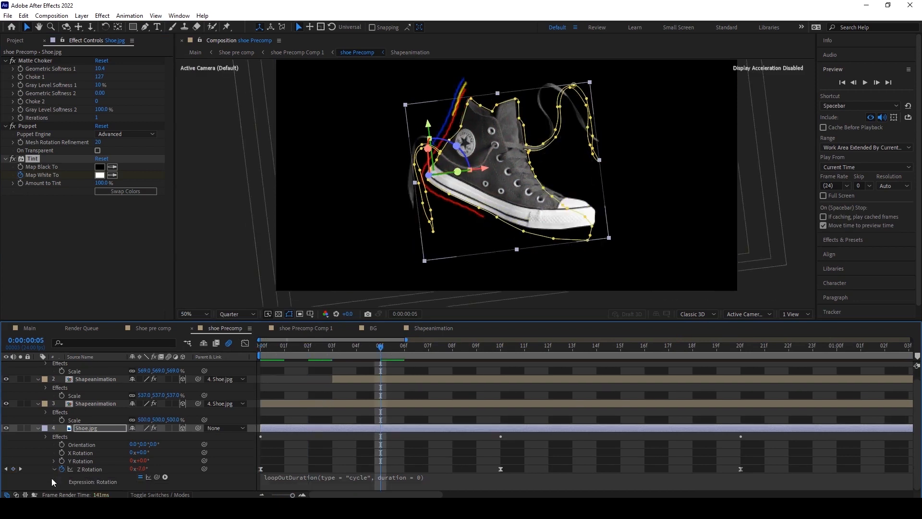
left_click(46, 436)
scroll(53, 461, "down", 1)
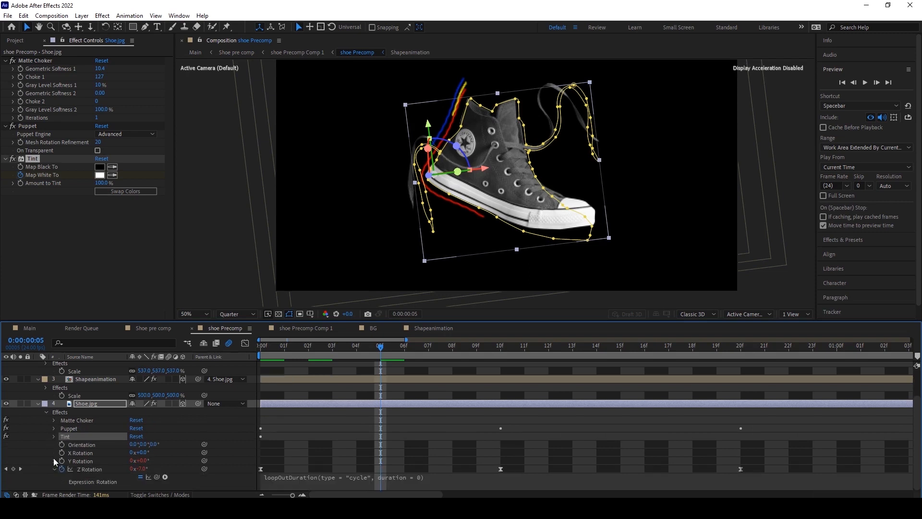
left_click(54, 436)
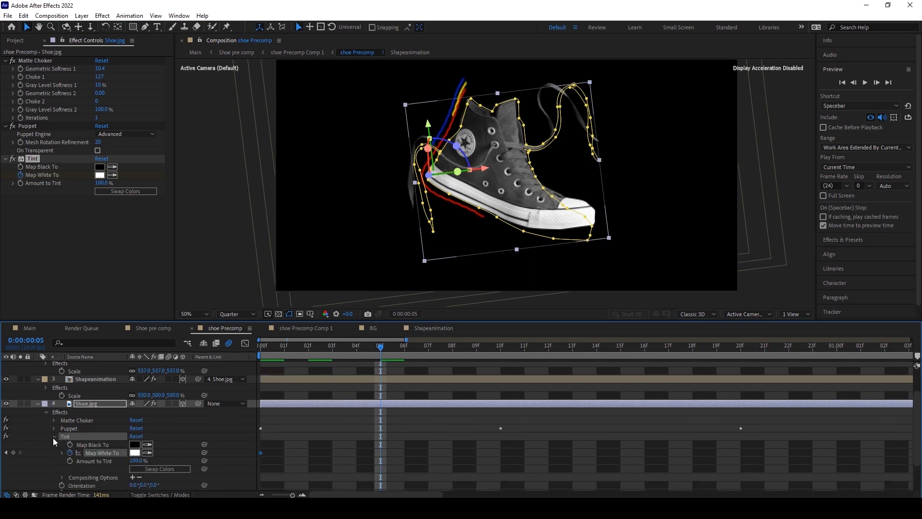
scroll(53, 437, "down", 1)
left_click(13, 428)
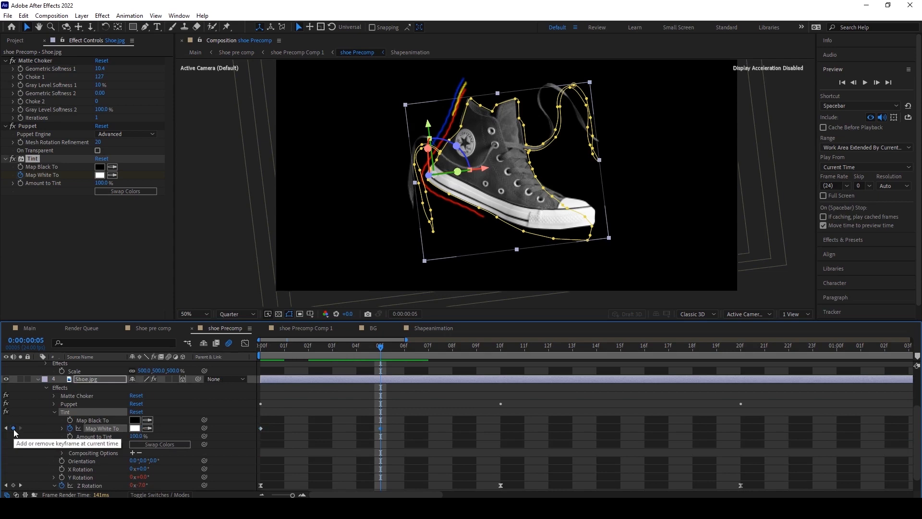
Keyframe Amount to Tint from 0% at frame 4 to 100% at frame 5.
key("Home")
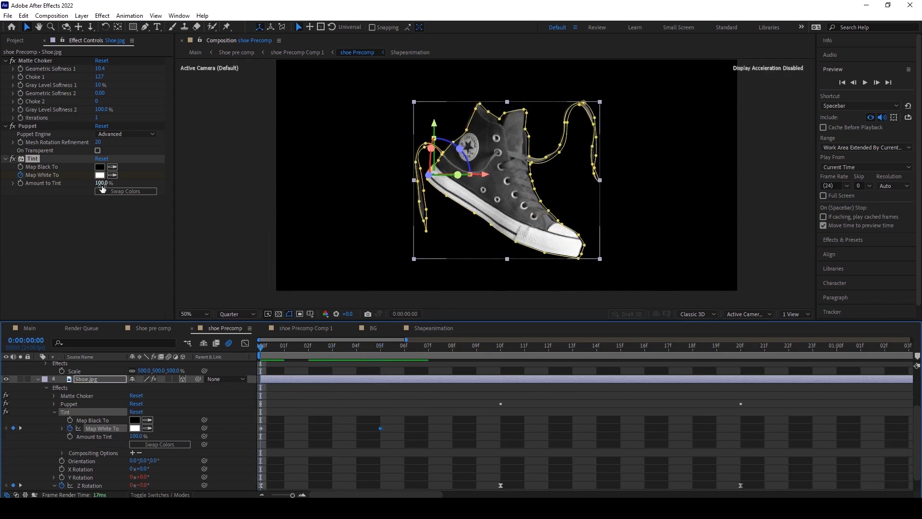
left_click_drag(101, 183, 2, 185)
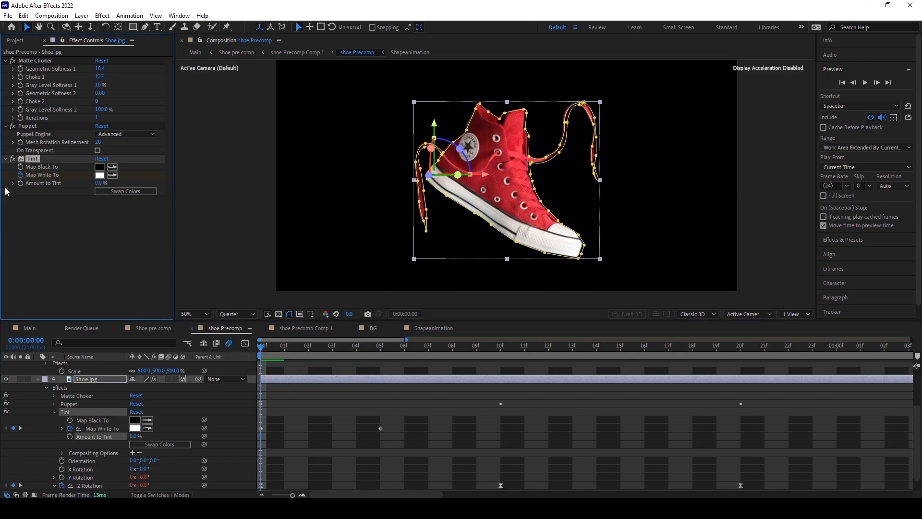
left_click_drag(265, 354, 383, 350)
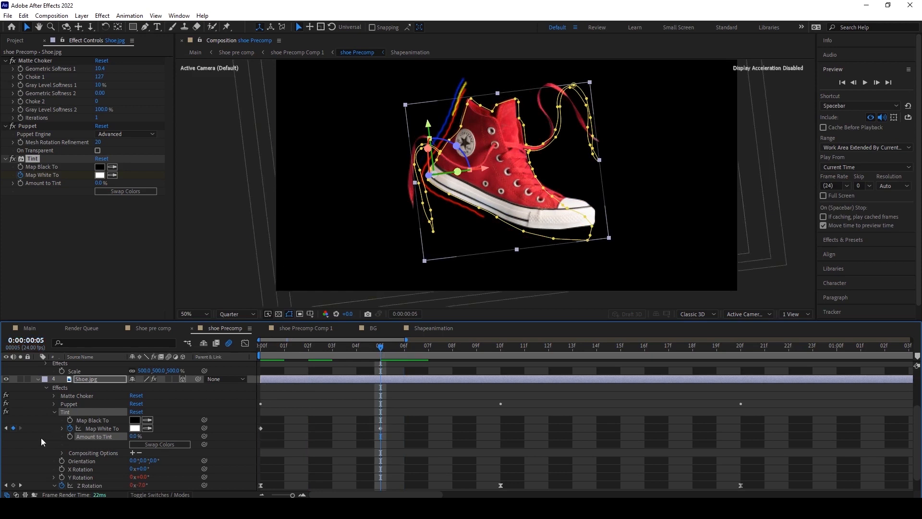
left_click(364, 348)
left_click(69, 436)
left_click(384, 345)
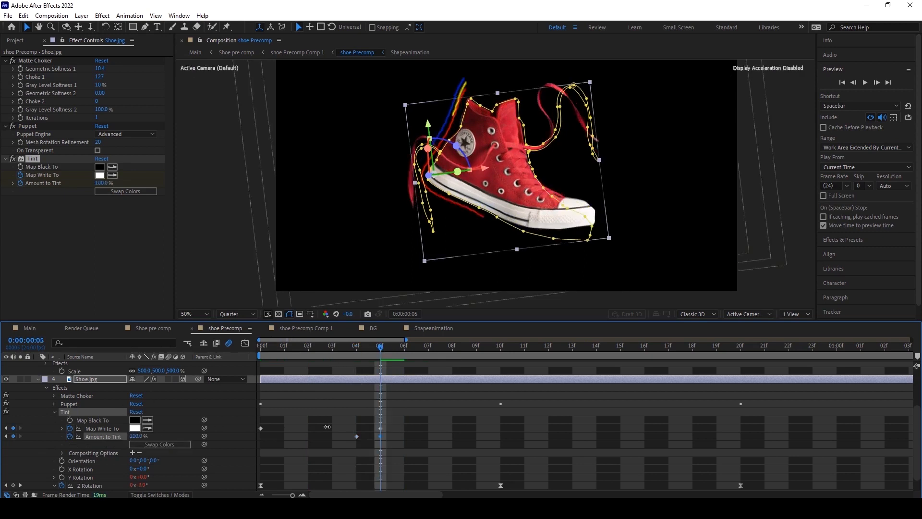
left_click_drag(133, 436, 340, 424)
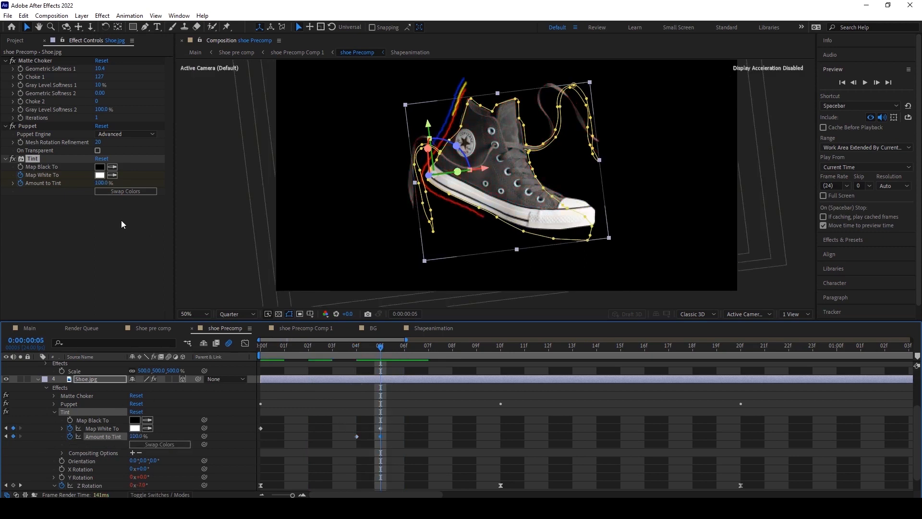
At frame 10, set the Tint's Map White To color to cyan 10F7FA.
left_click_drag(387, 345, 501, 348)
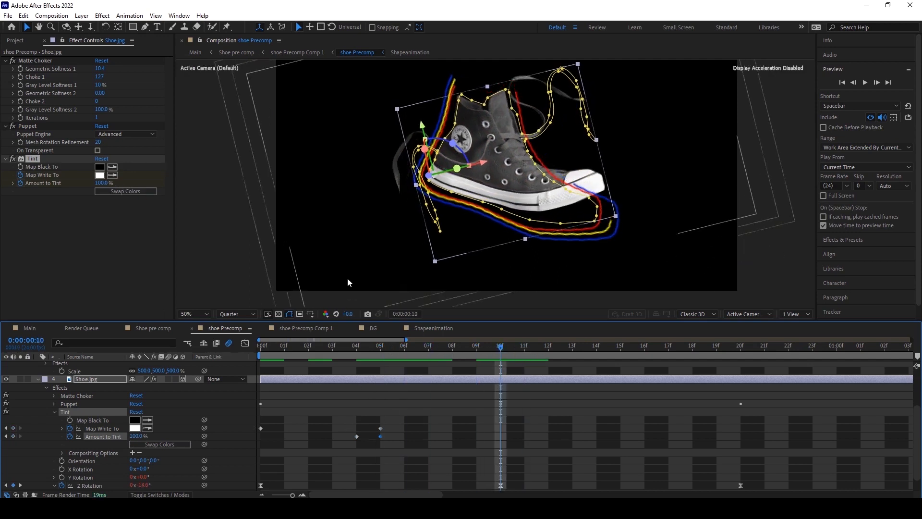
left_click(99, 175)
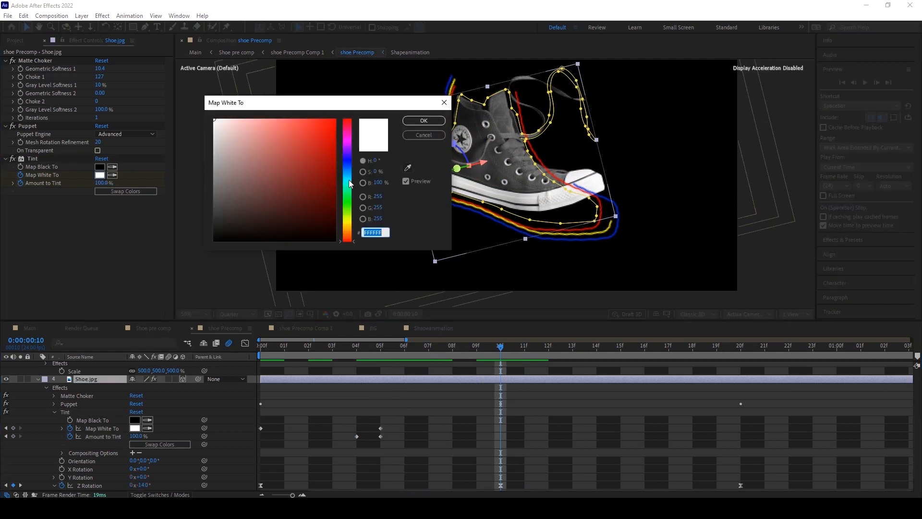
left_click(350, 181)
left_click_drag(318, 134, 328, 121)
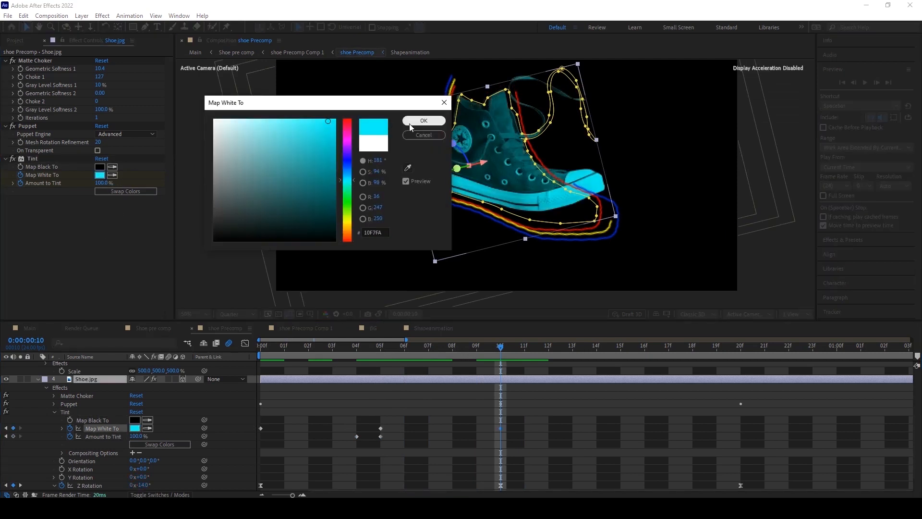
left_click(424, 121)
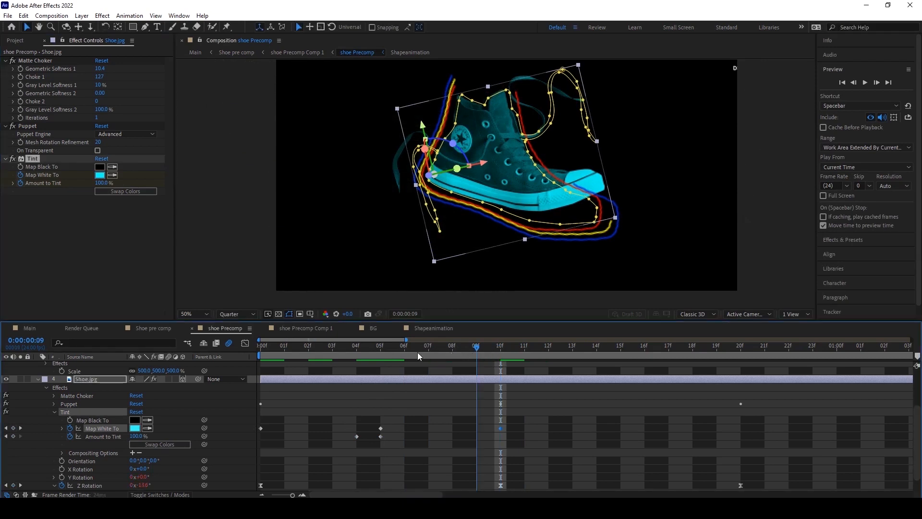
At frame 20, set the Tint's Map White To color to yellow ECFA10.
left_click(404, 346)
mouse_move(320, 352)
left_mouse_down()
mouse_move(243, 353)
mouse_move(741, 347)
left_mouse_up()
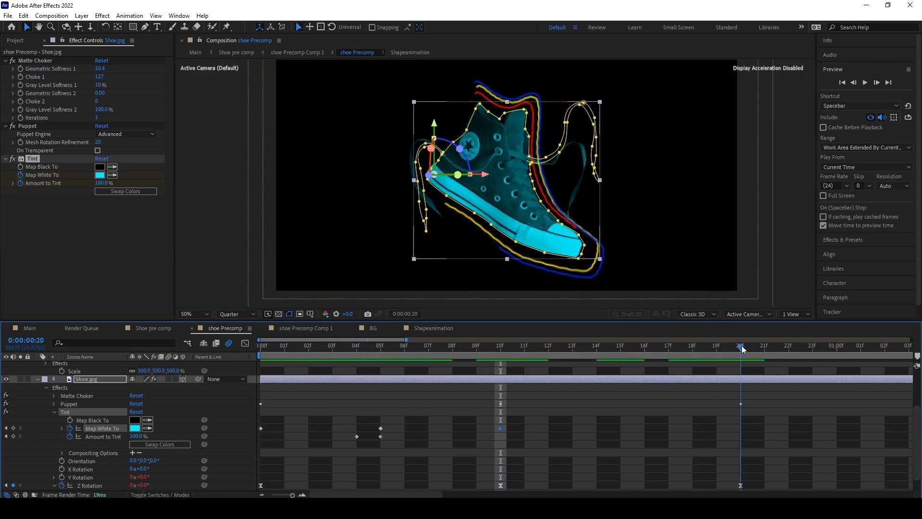
left_click(100, 175)
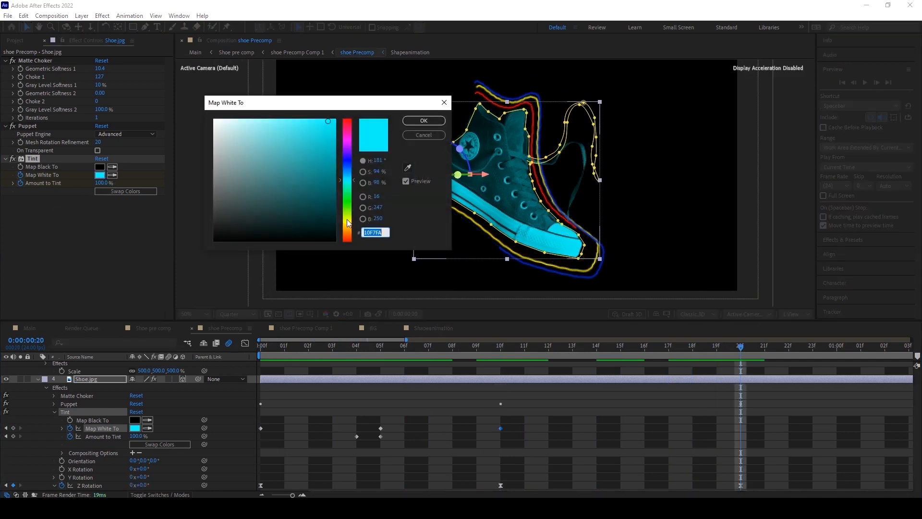
left_click(347, 220)
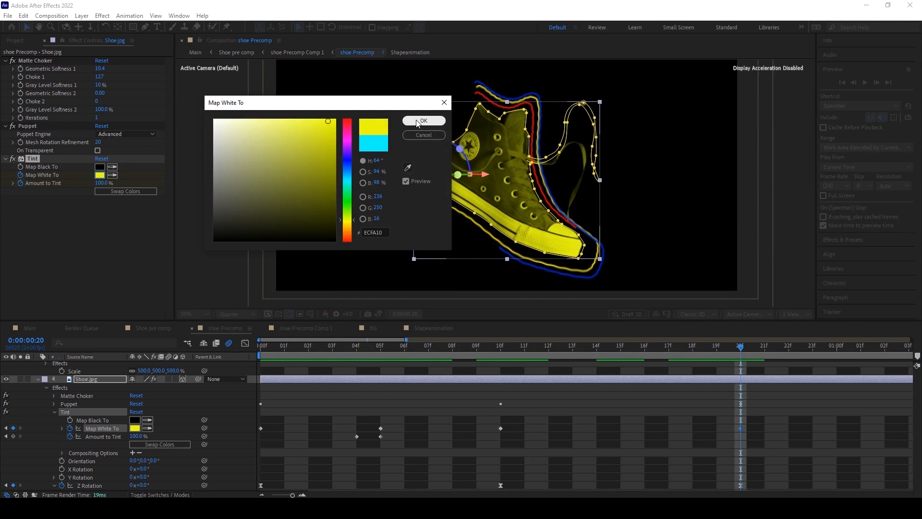
left_click(416, 122)
Play back and scrub the shoe Precomp to review the tint color changes.
left_click_drag(289, 495, 285, 495)
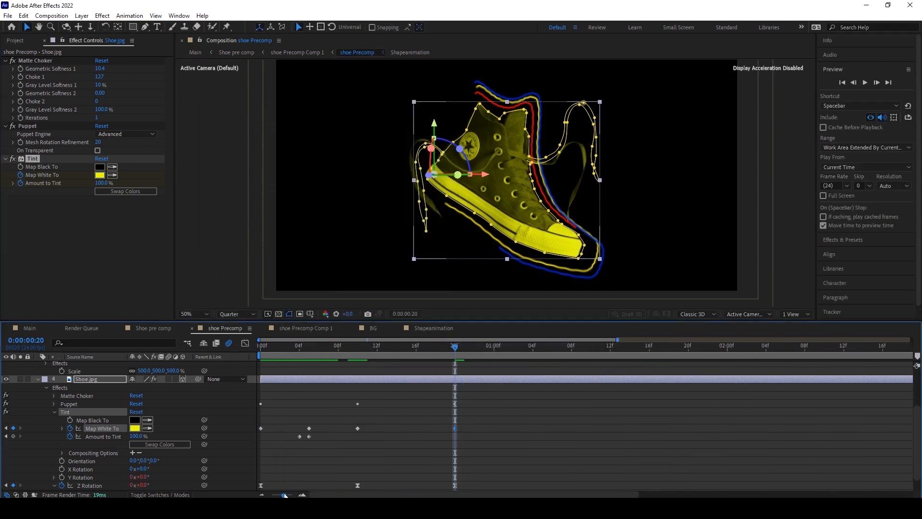
left_click_drag(444, 347, 298, 351)
key("space")
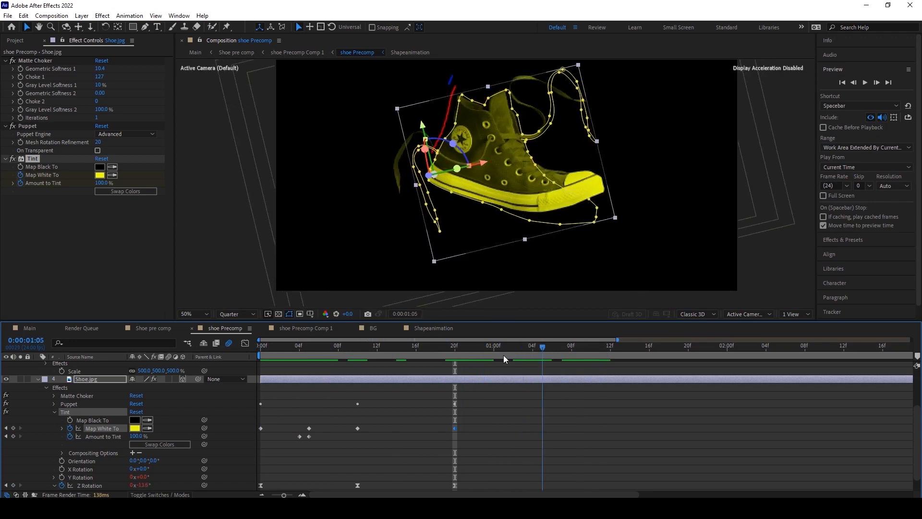
left_click_drag(451, 367, 503, 358)
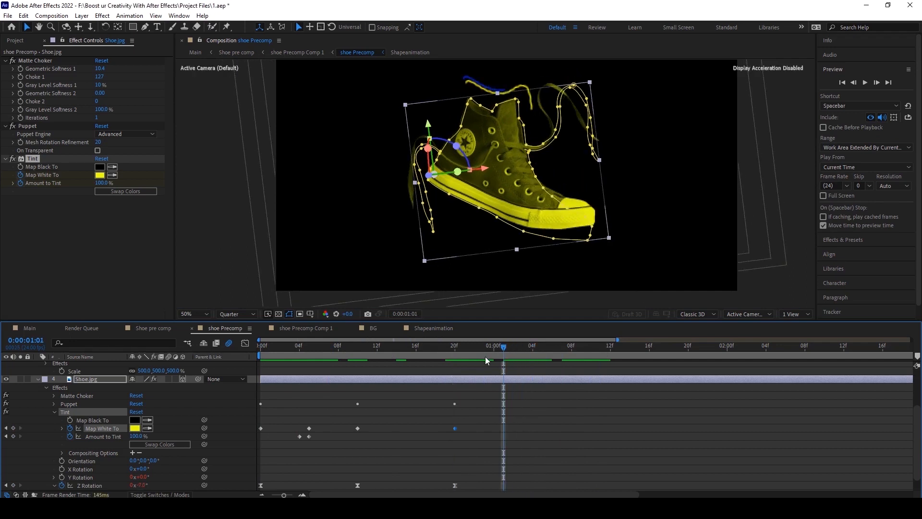
At frame 25, set the Tint's Map White To color to red FF2400.
left_click(100, 175)
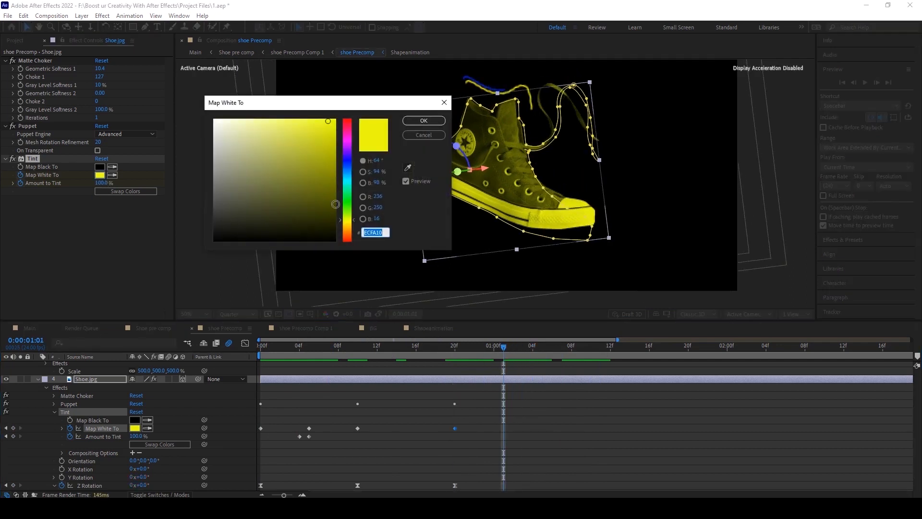
left_click(346, 186)
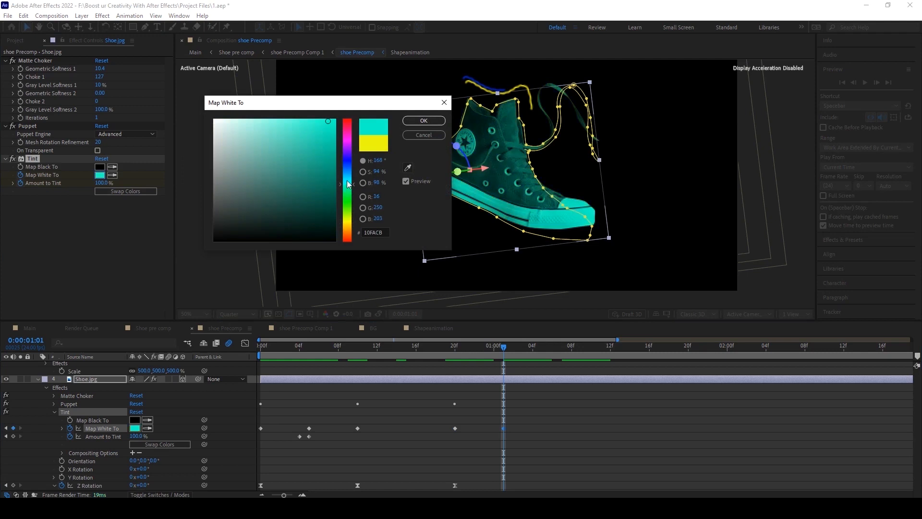
left_click_drag(347, 221, 347, 241)
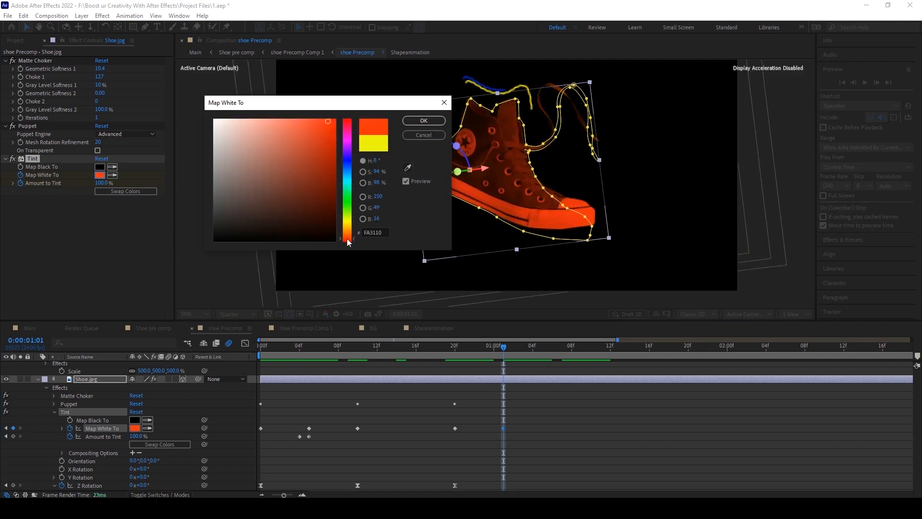
left_click(422, 121)
Apply Easy Ease to all the Tint keyframes on the Shoe layer.
left_click_drag(500, 358, 236, 323)
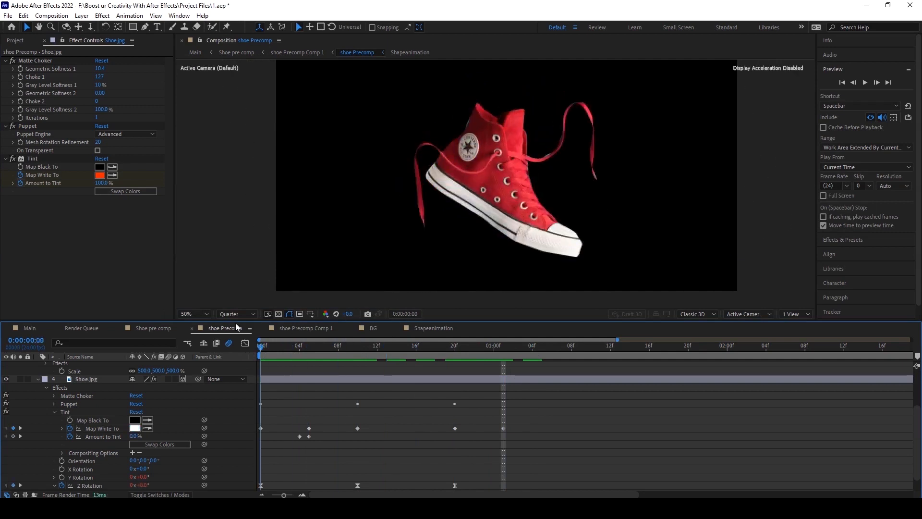
left_click_drag(235, 416, 566, 449)
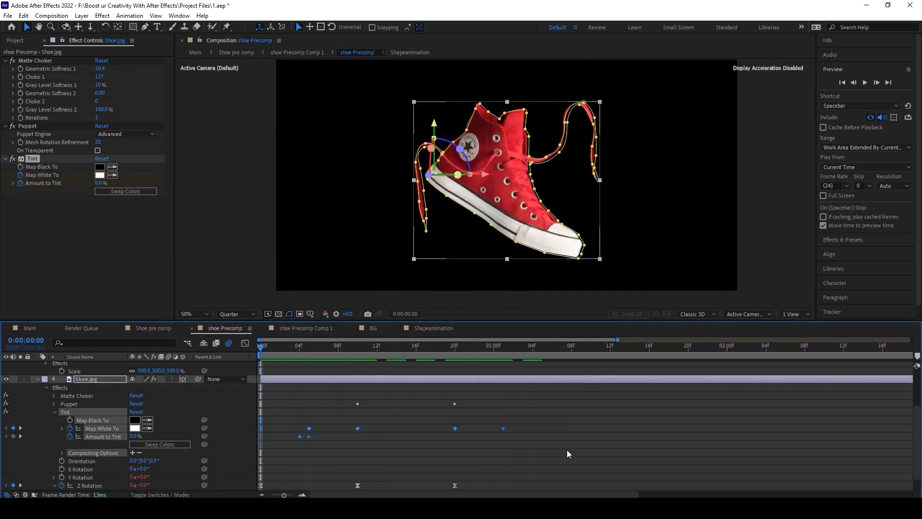
key("F9")
Add the expression loopOut("pingpong") to the Map White To property.
left_click(61, 428)
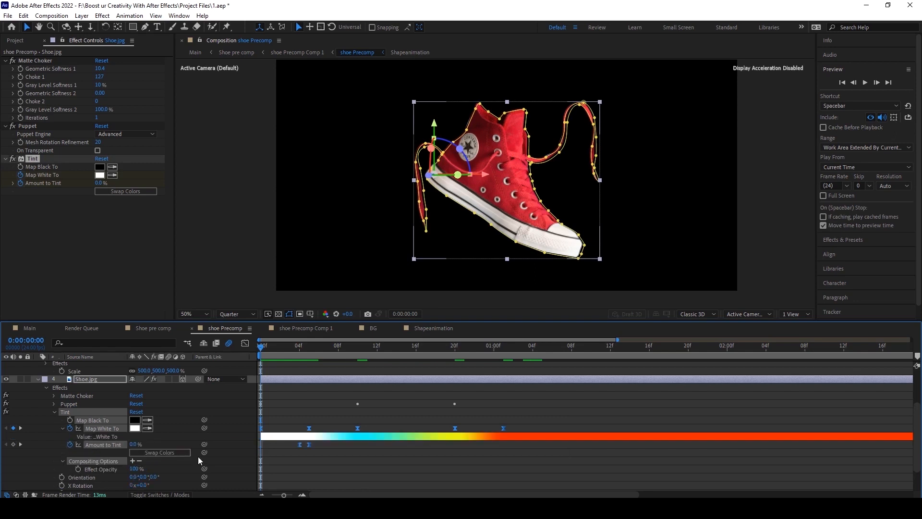
left_click(69, 427, "alt")
type("loop")
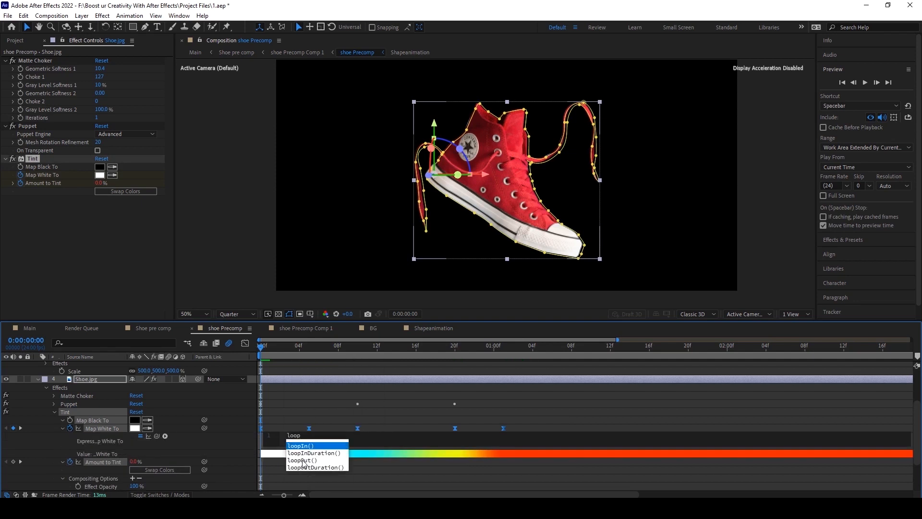
left_click(306, 460)
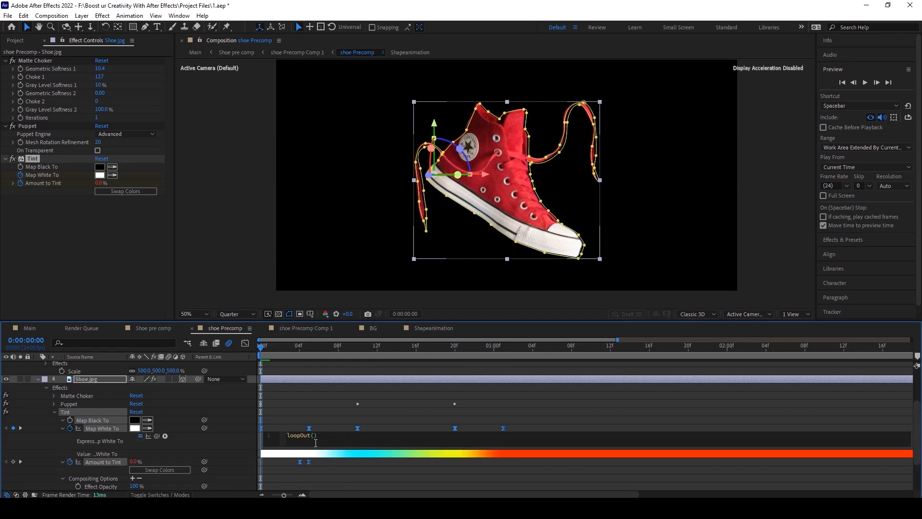
type("\"ping")
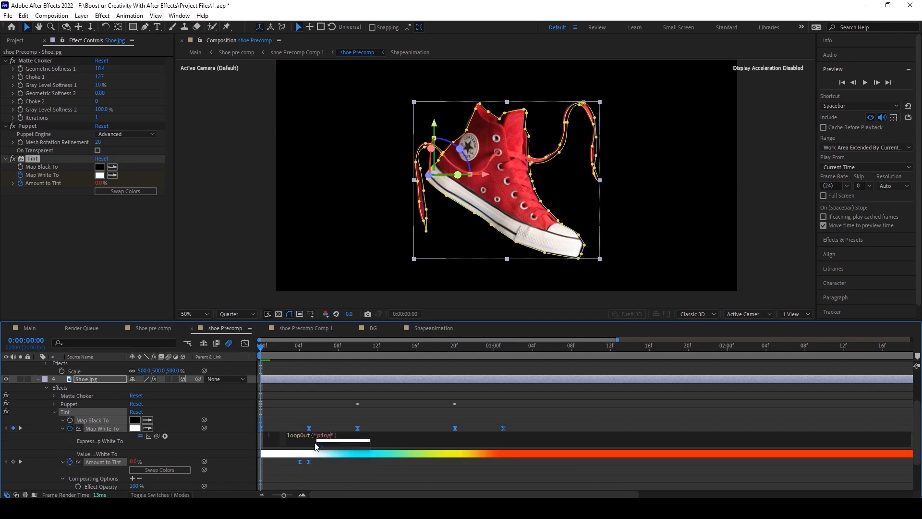
type("pong")
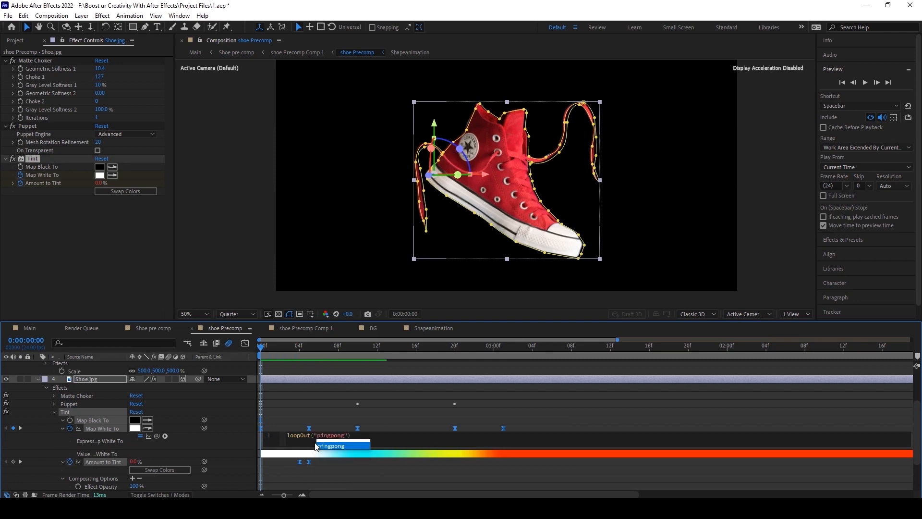
left_click(420, 406)
Play back and scrub the Main composition to review the animation.
key("space")
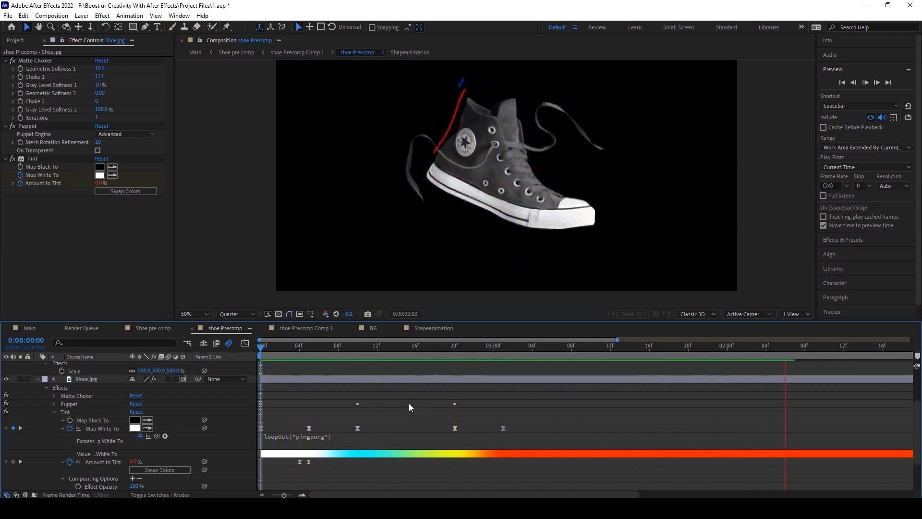
left_click(279, 351)
left_click(27, 327)
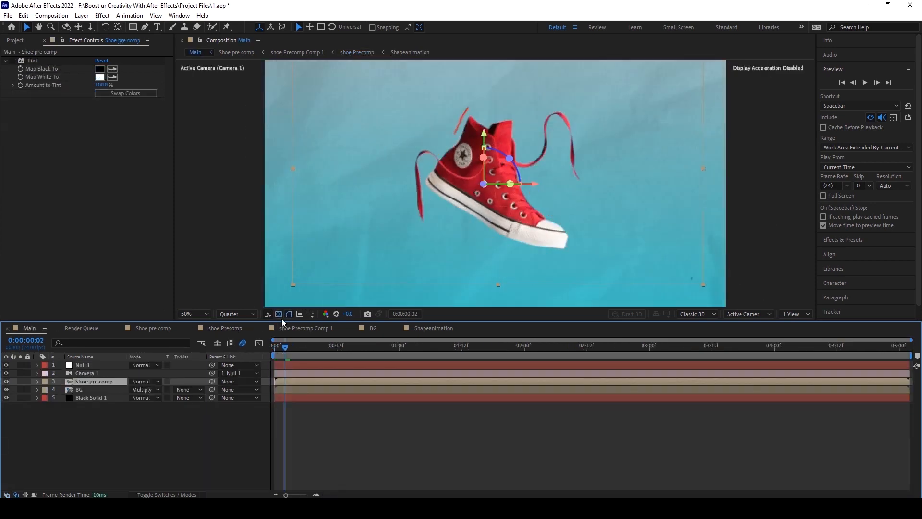
left_click_drag(279, 353, 263, 349)
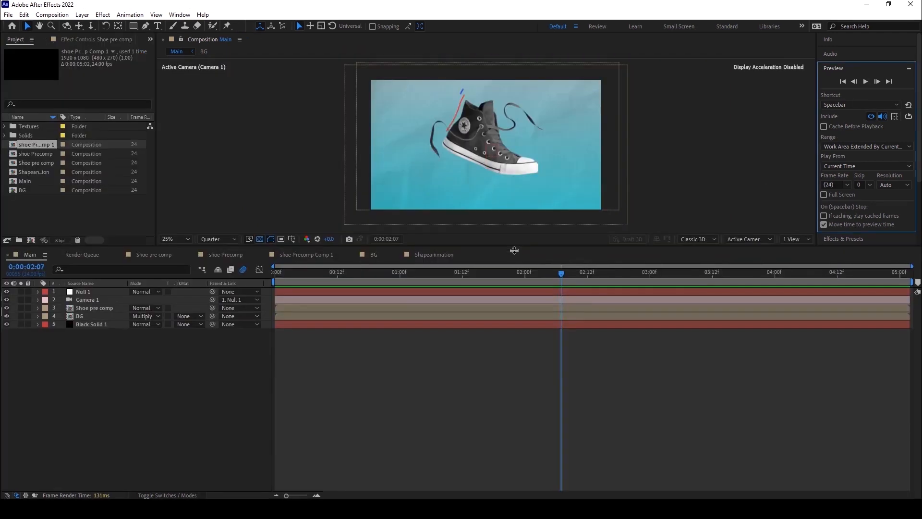
left_click_drag(519, 255, 511, 315)
scroll(508, 195, "up", 1)
scroll(507, 195, "down", 1)
scroll(507, 195, "up", 1)
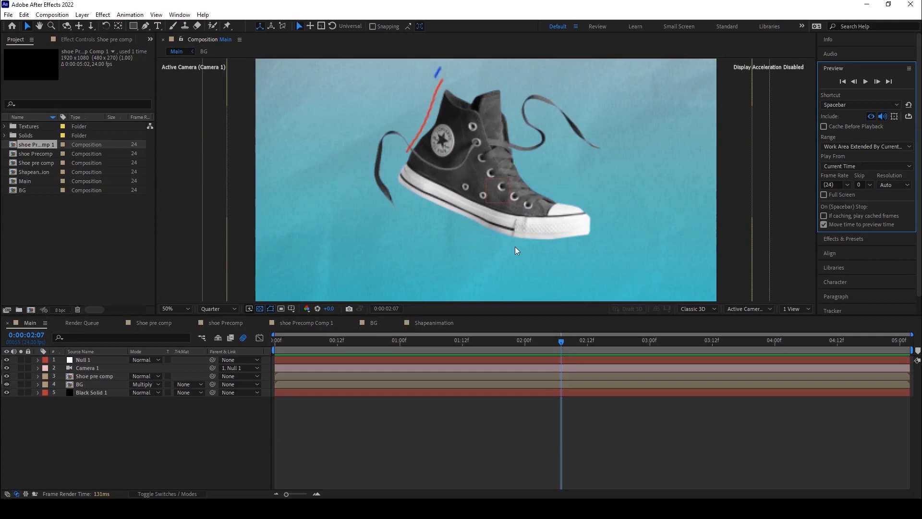
mouse_move(280, 347)
left_mouse_down()
mouse_move(367, 350)
mouse_move(279, 353)
left_mouse_up()
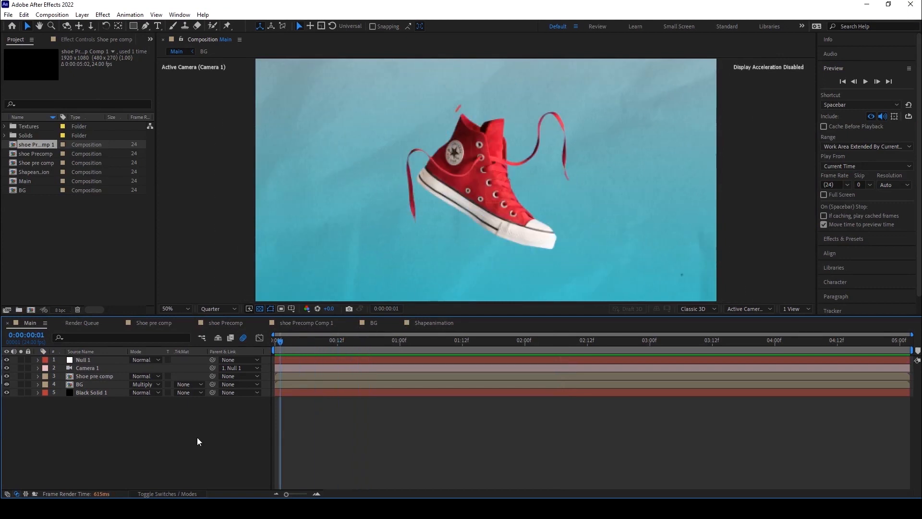
Keyframe the Shoe pre comp layer's Scale from 0% at frame 0 to 75% at frame 11.
left_click(179, 493)
scroll(425, 205, "up", 2)
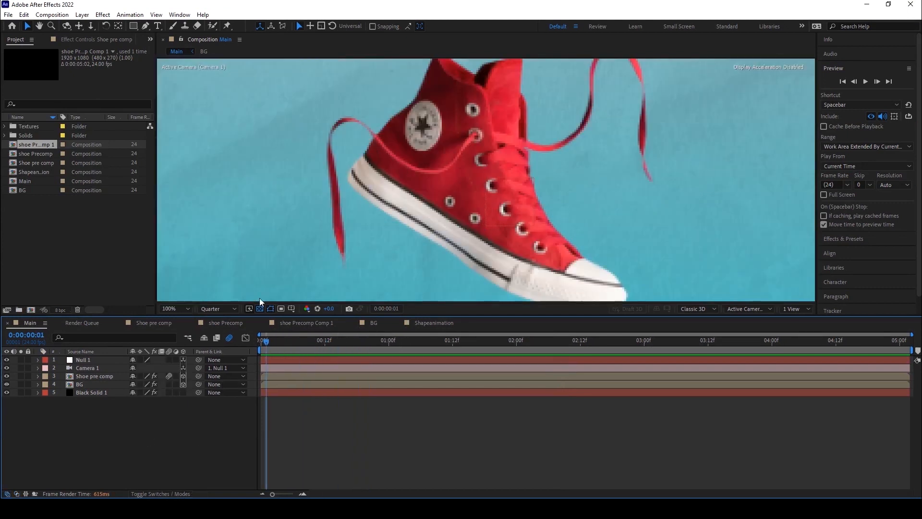
left_click(91, 377)
scroll(414, 188, "down", 2)
scroll(536, 217, "up", 1)
scroll(536, 217, "down", 2)
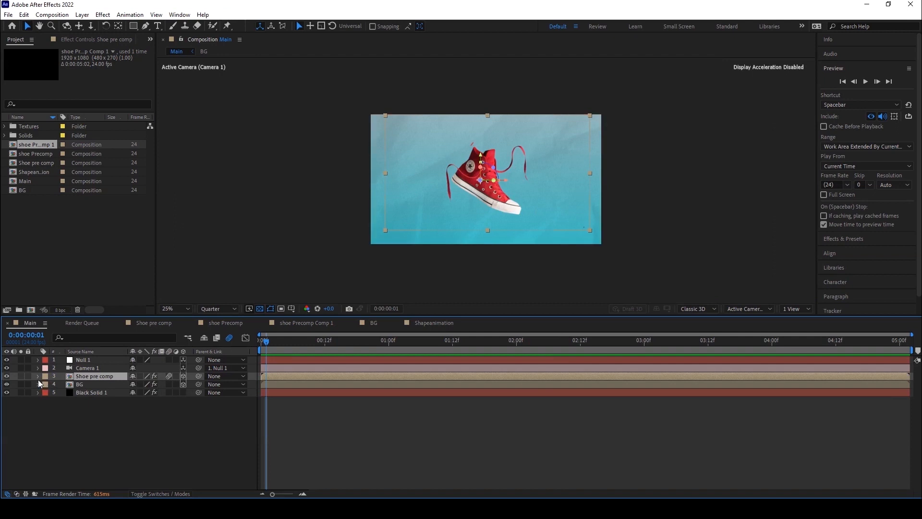
key("s")
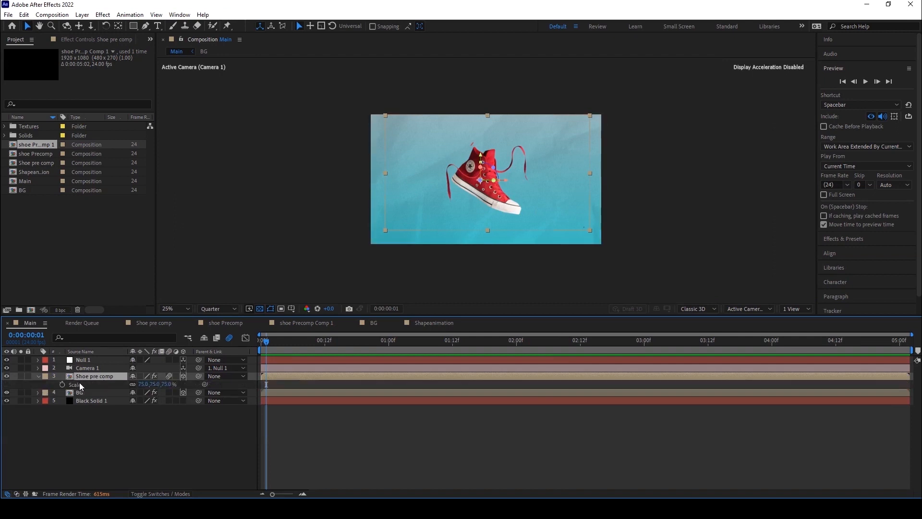
scroll(353, 257, "up", 2)
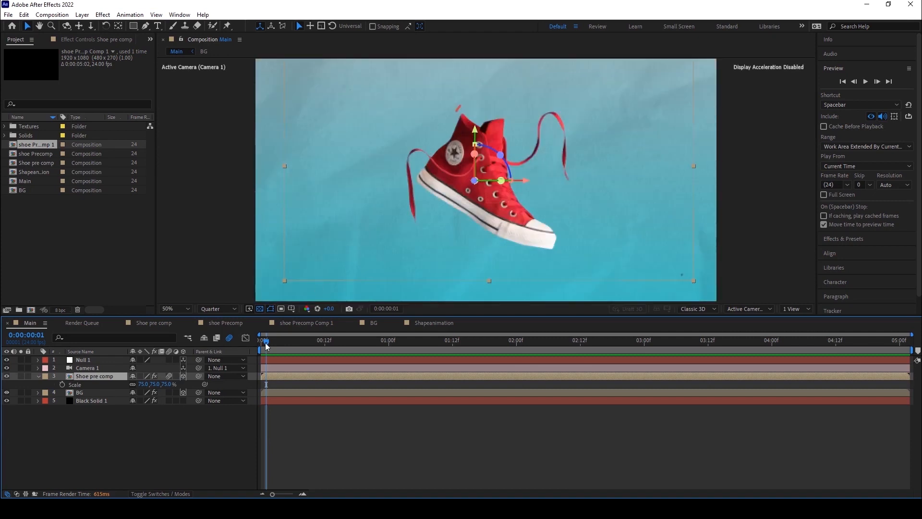
left_click_drag(262, 346, 321, 342)
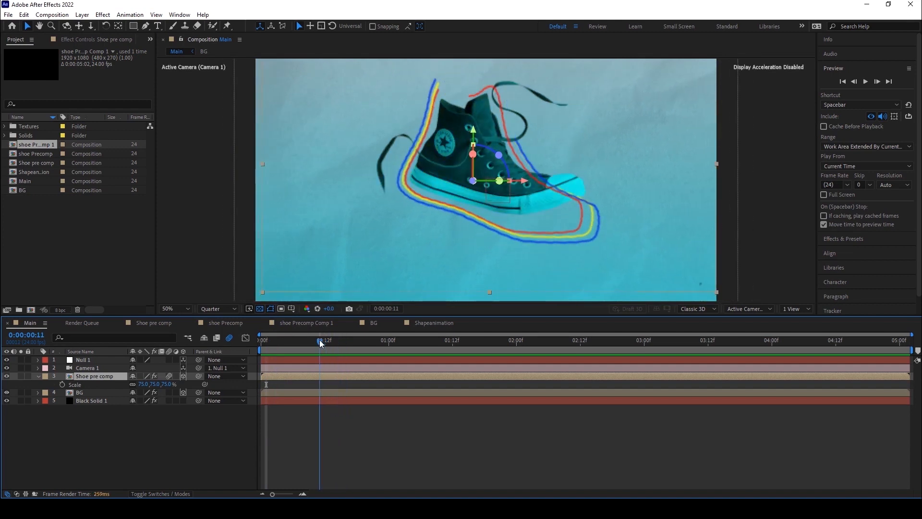
left_click(62, 384)
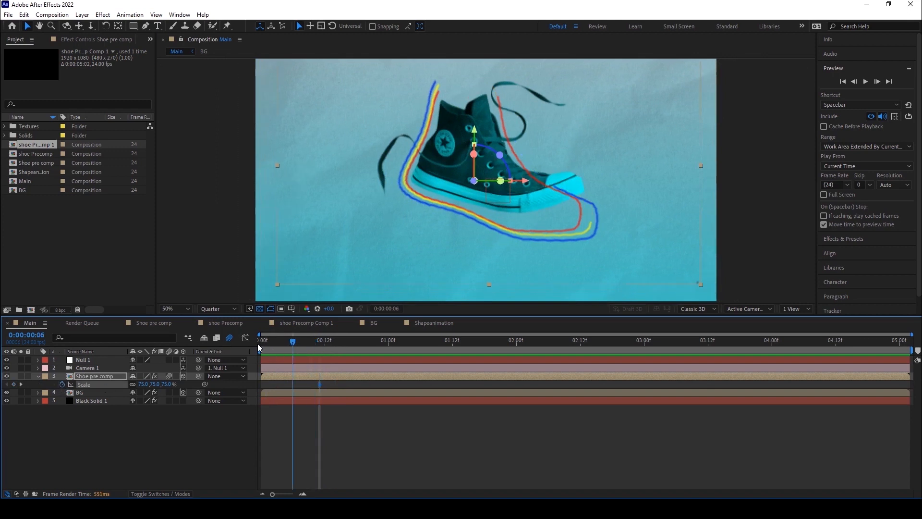
key("Home")
left_click(143, 384)
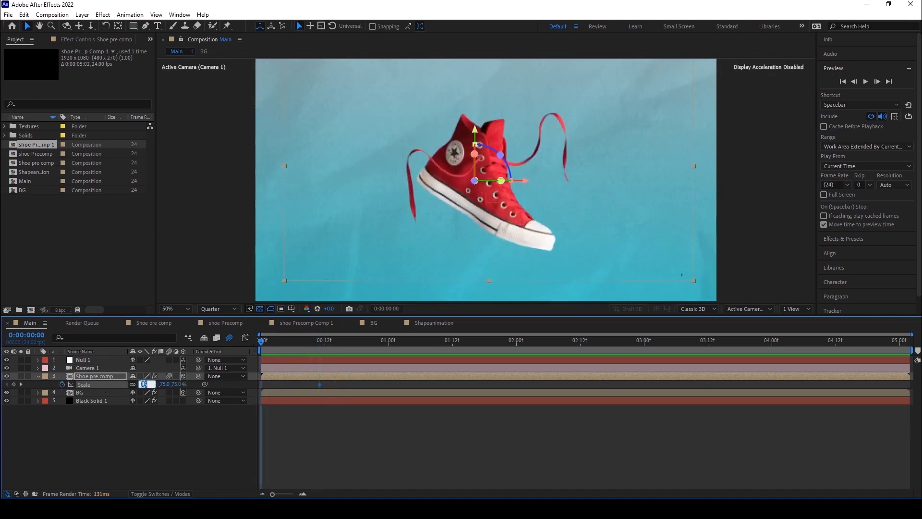
type("0")
key("Return")
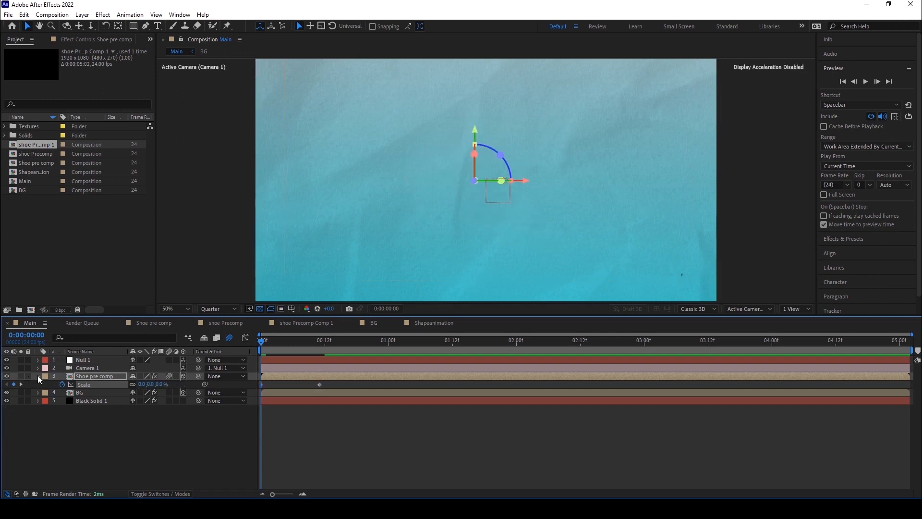
Keyframe the Shoe pre comp layer's Z Rotation at frames 0 and 11, setting frame 0 to 180°.
left_click(37, 375)
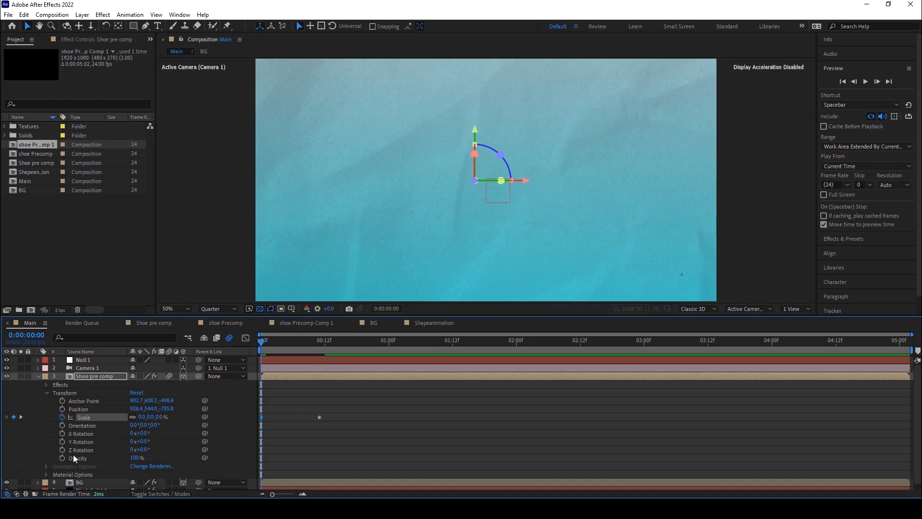
left_click(62, 449)
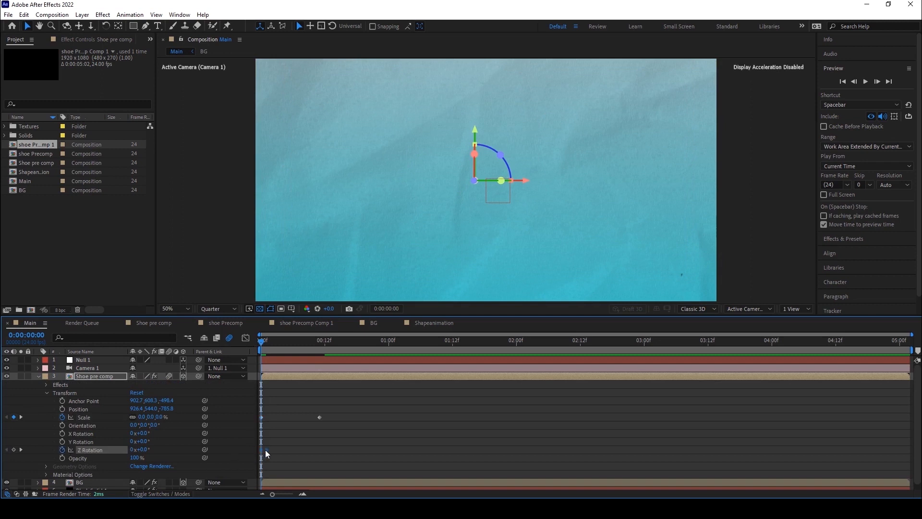
mouse_move(265, 449)
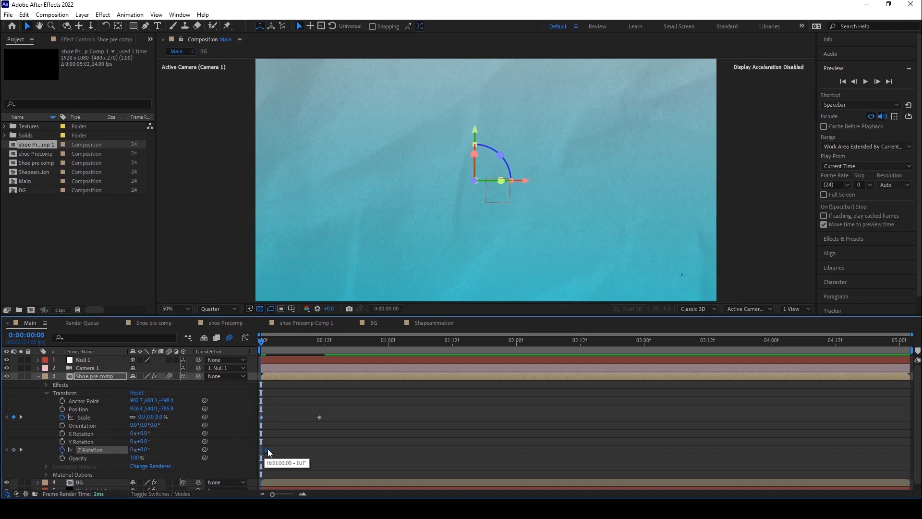
left_click(324, 341)
left_click_drag(324, 342, 321, 344)
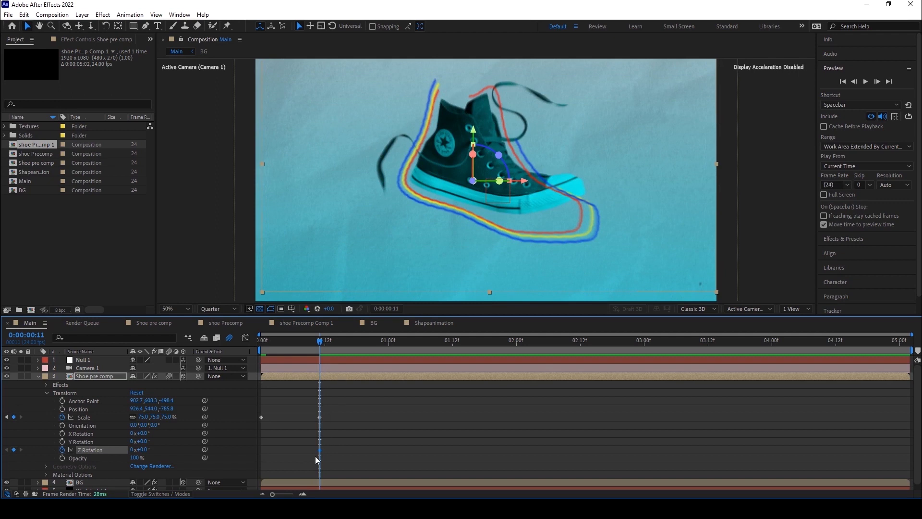
left_click_drag(321, 339, 229, 347)
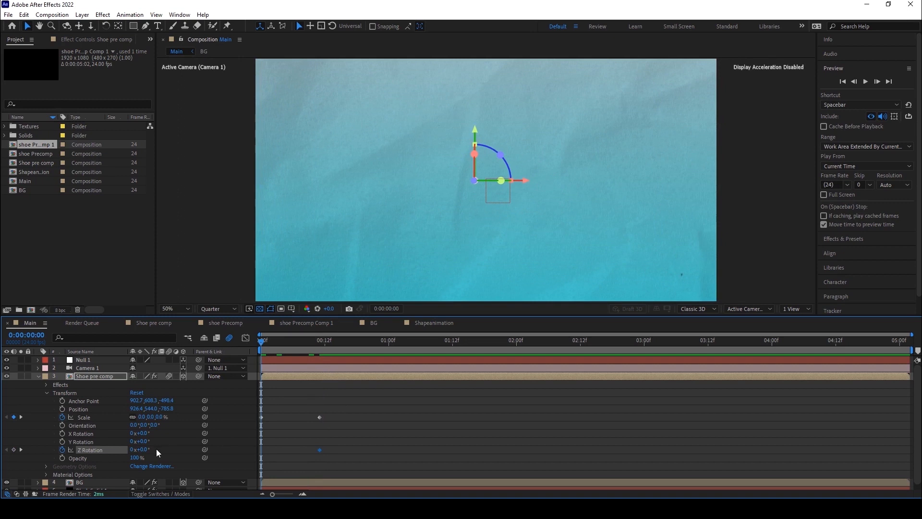
left_click(143, 449)
left_click(376, 445)
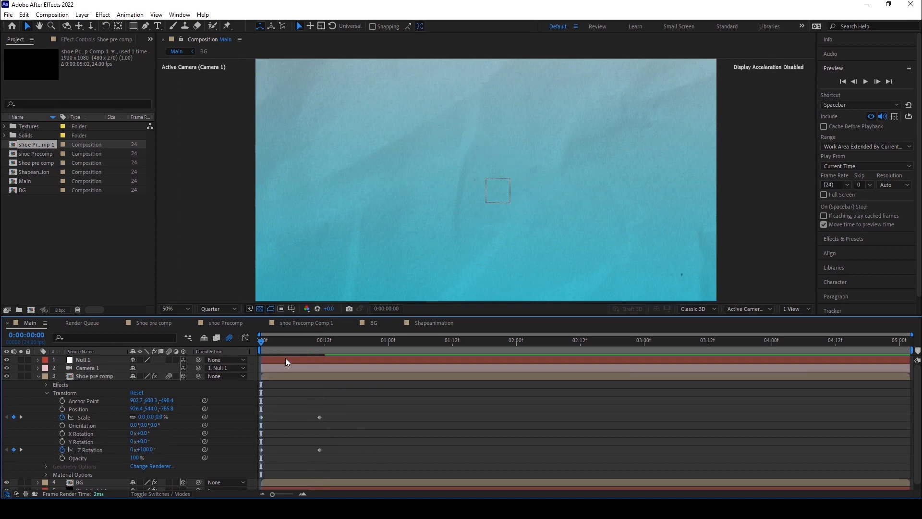
Add Z Rotation keyframes of about -18° at frame 15 and about 8° at frame 20.
left_click_drag(269, 341, 341, 333)
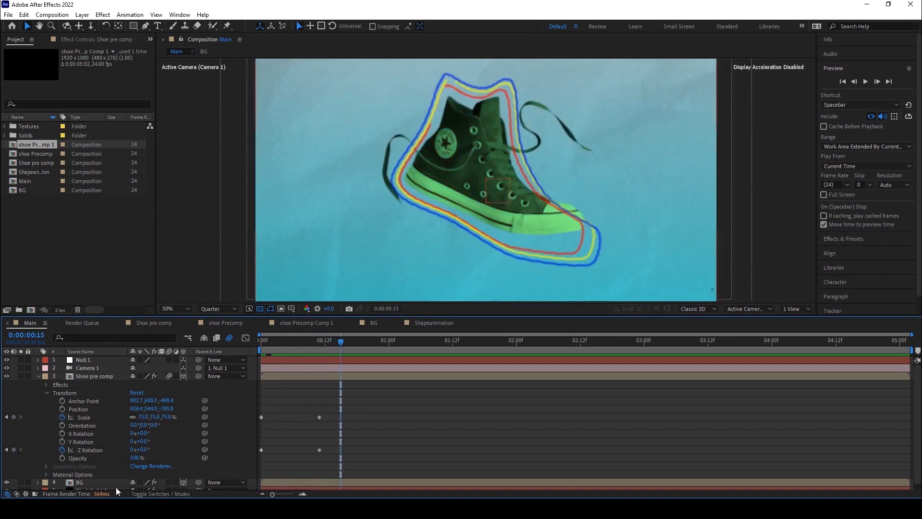
left_click_drag(146, 449, 130, 446)
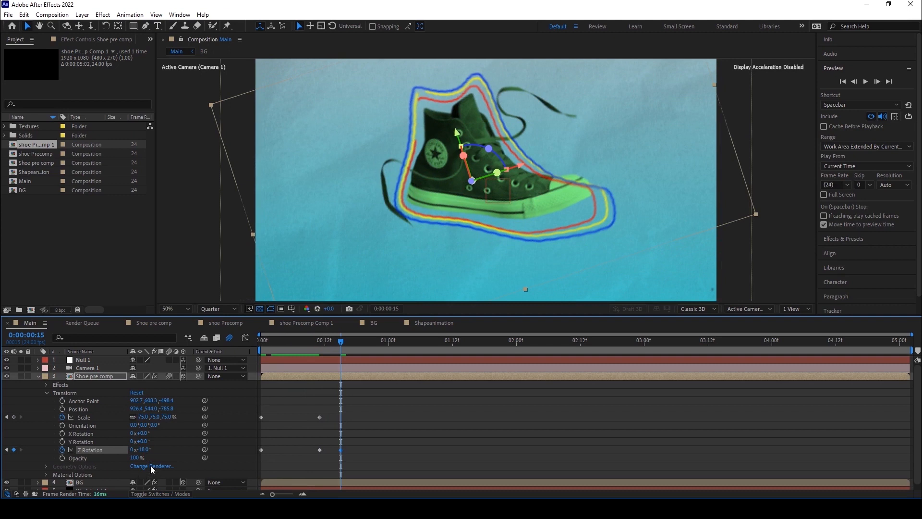
left_click_drag(344, 345, 368, 343)
left_click(147, 449)
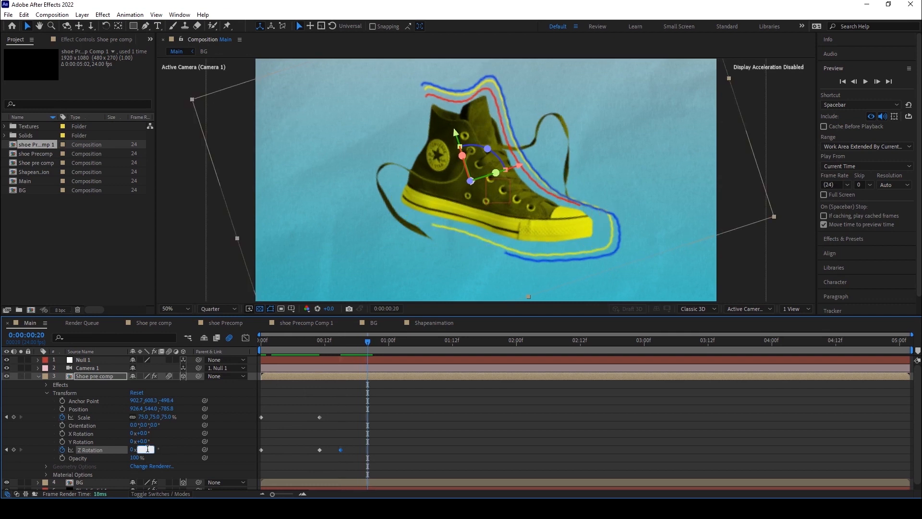
type("0")
key("Return")
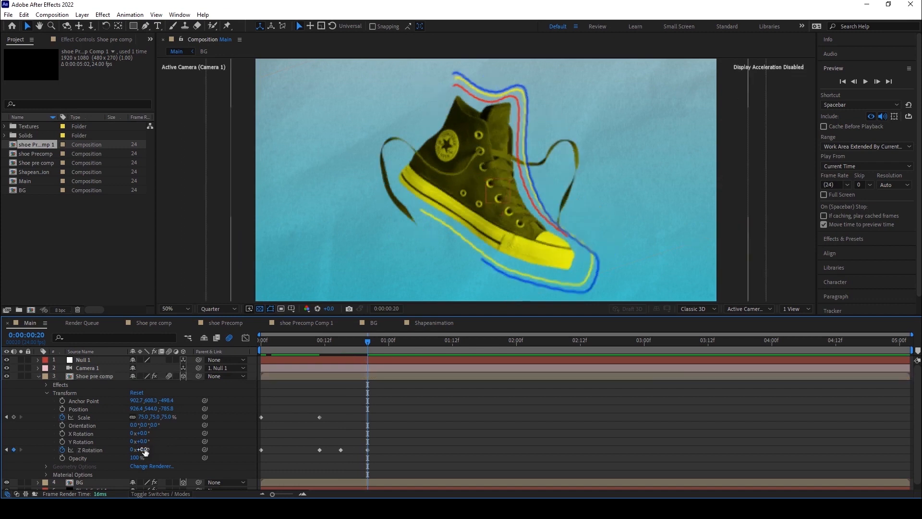
left_click_drag(146, 449, 149, 449)
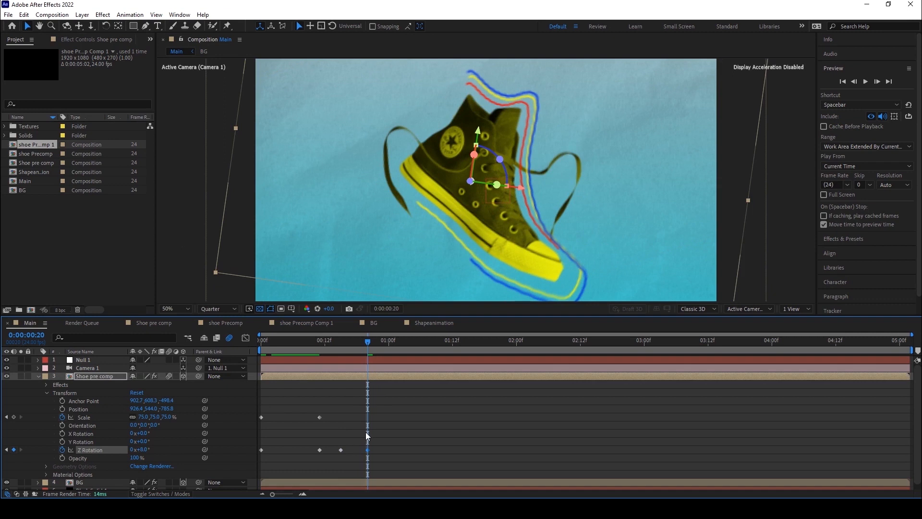
At frame 25, set the Z Rotation to about -22°.
left_click_drag(367, 340, 393, 338)
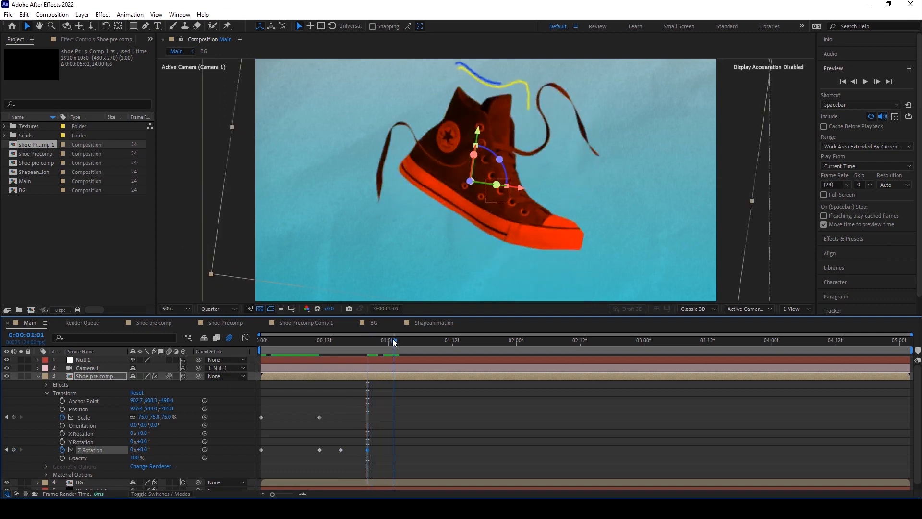
left_click_drag(139, 449, 125, 448)
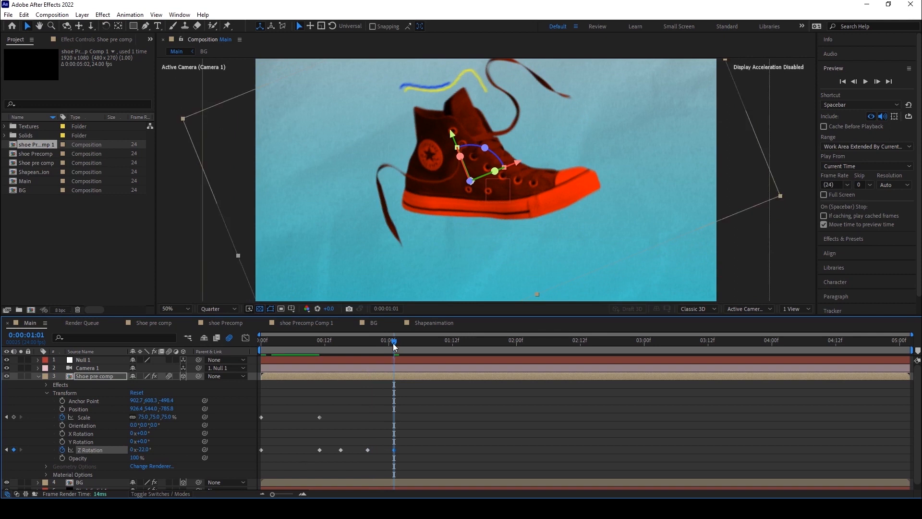
At frame 30, set the Shoe pre comp layer's Z Rotation to 0°.
left_click_drag(395, 345, 419, 341)
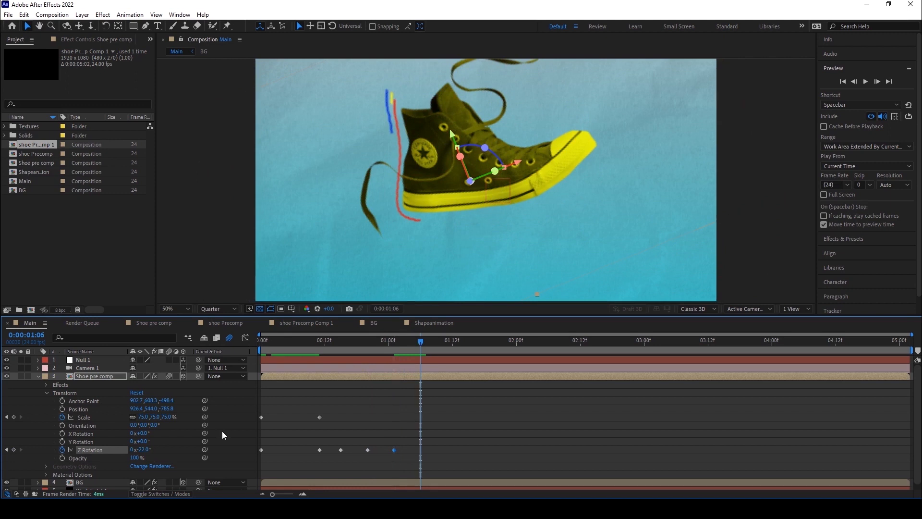
left_click(143, 450)
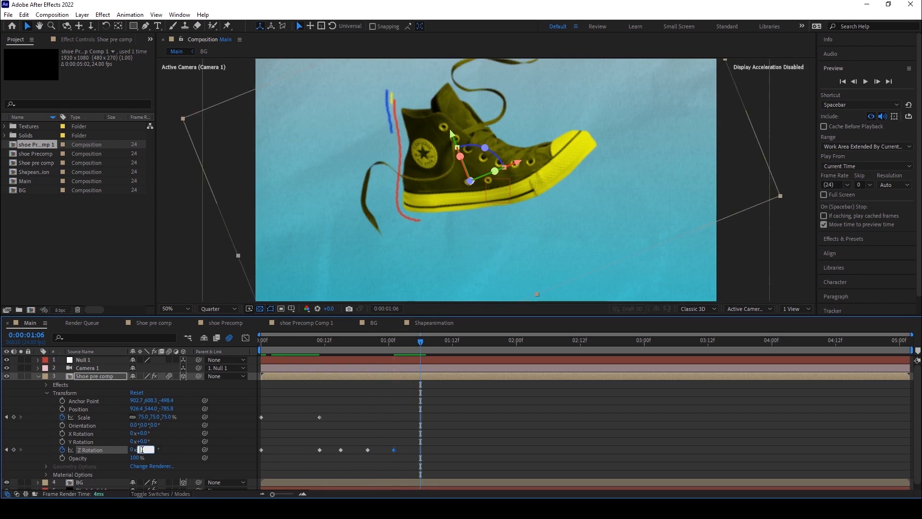
type("0x+0.0°")
key("Return")
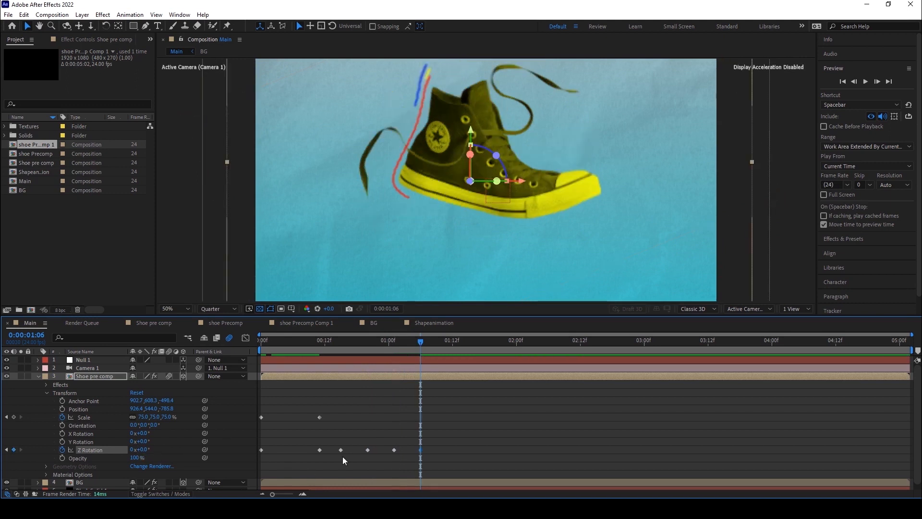
Respace the later Z Rotation keyframes into a tighter, evenly spaced sequence after frame 11.
left_click_drag(324, 439, 433, 454)
left_click_drag(338, 451, 441, 456)
left_click_drag(364, 450, 336, 449)
left_click(436, 459)
left_click_drag(437, 457, 350, 450)
left_click(398, 451)
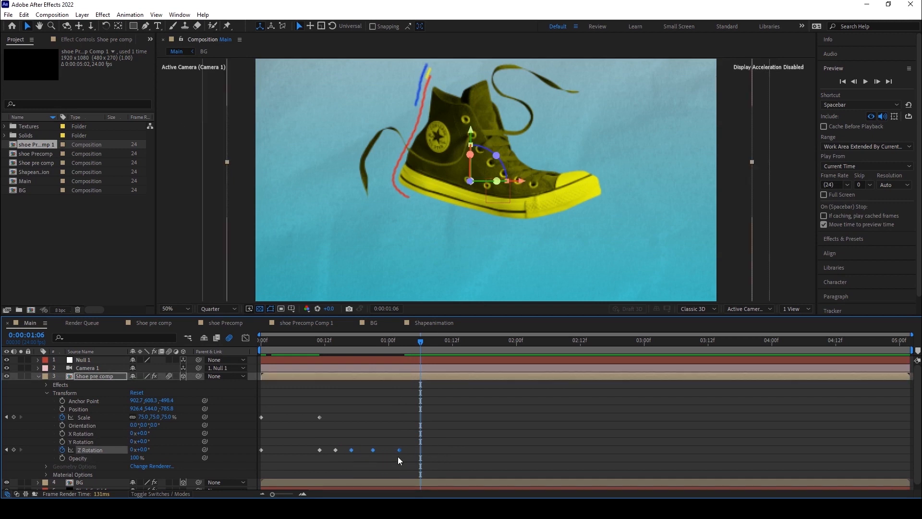
left_click(373, 449)
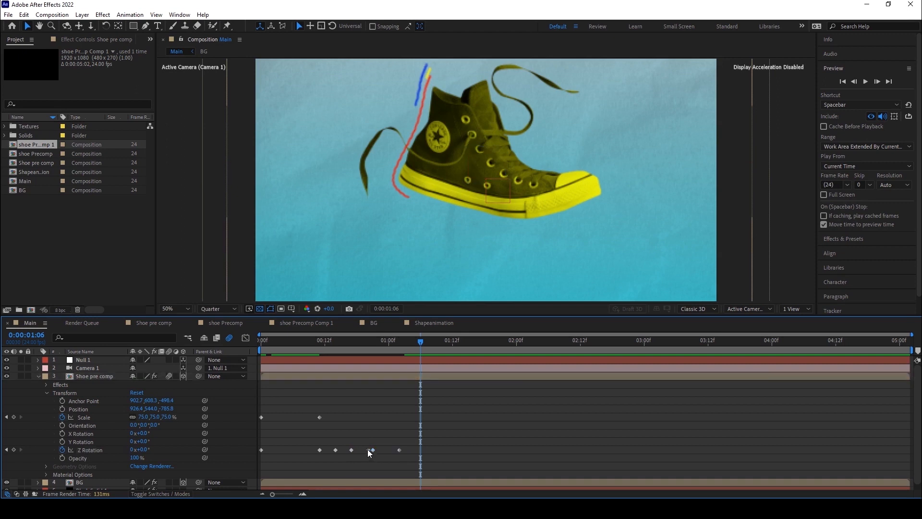
mouse_move(394, 456)
left_mouse_down()
mouse_move(405, 459)
mouse_move(368, 450)
mouse_move(395, 444)
mouse_move(304, 440)
mouse_move(206, 405)
left_mouse_up()
left_click(392, 461)
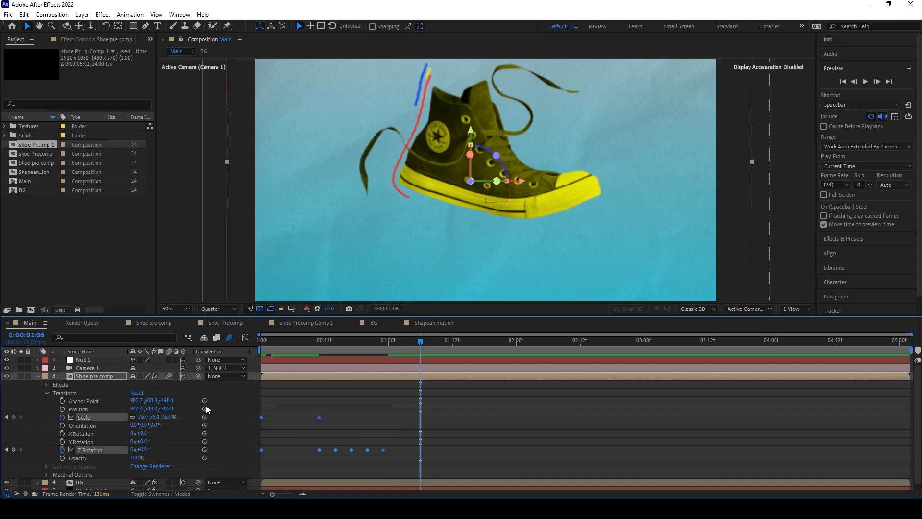
Apply Easy Ease to all Scale and Z Rotation keyframes and preview the animation from the start.
key("F9")
key("Home")
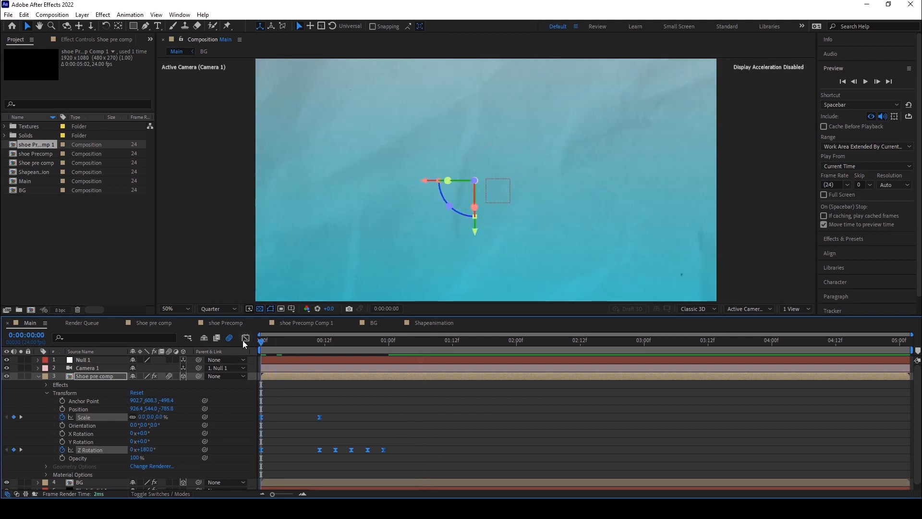
key("space")
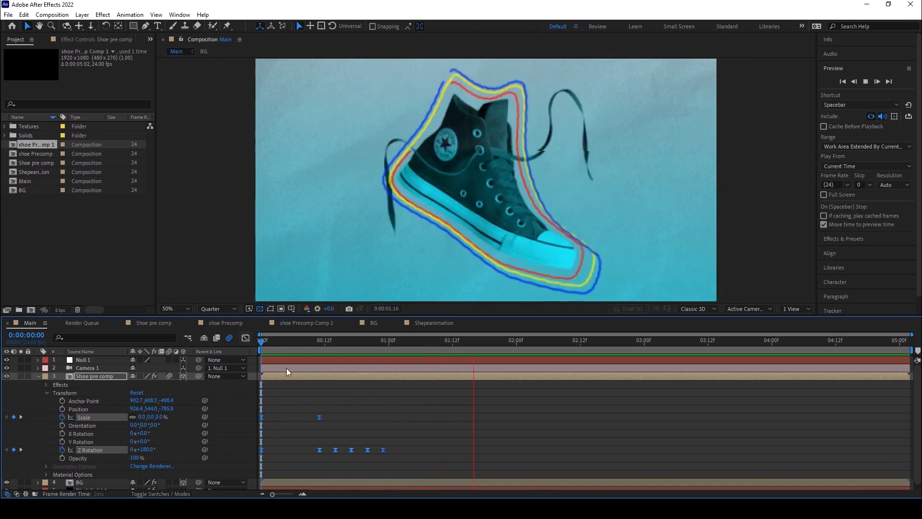
left_click(267, 342)
key("space")
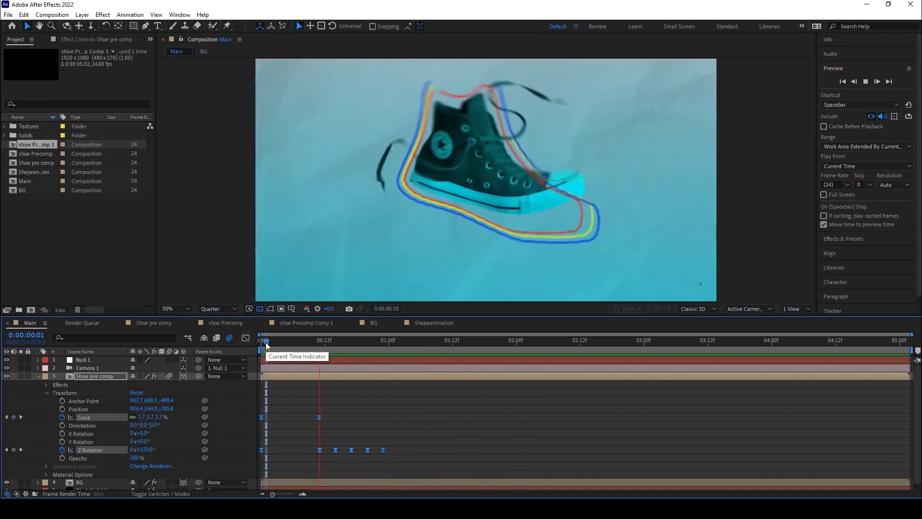
Spread the Z Rotation wobble keyframes after frame 11 further apart and preview from the start.
left_click_drag(294, 347, 321, 343)
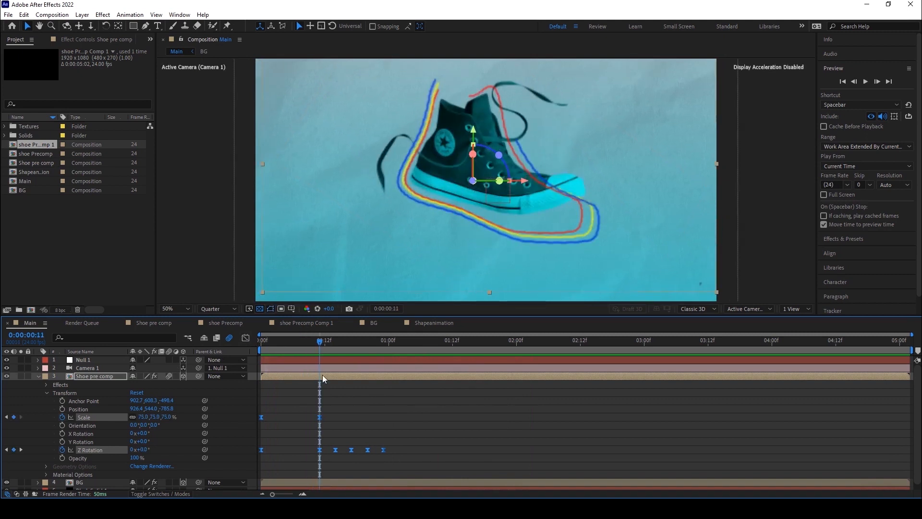
left_click_drag(407, 458, 333, 450)
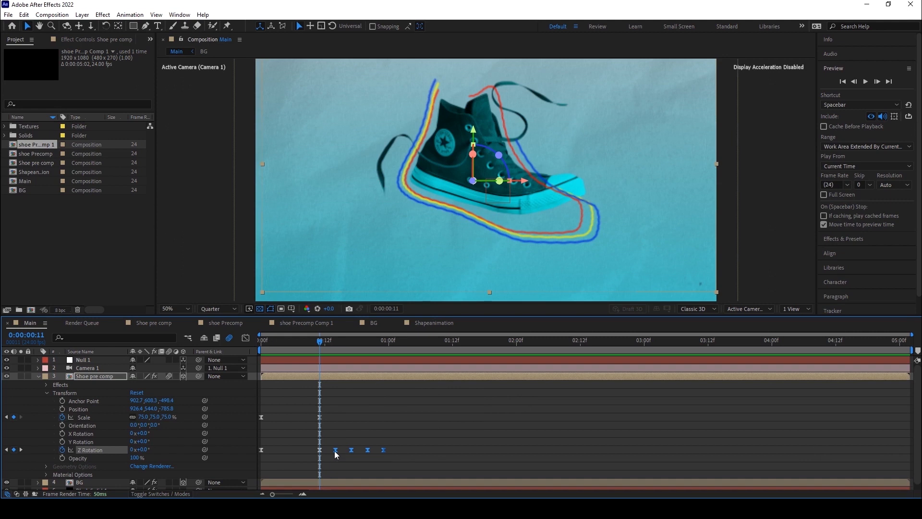
left_click_drag(327, 439, 404, 451)
key("Home")
key("space")
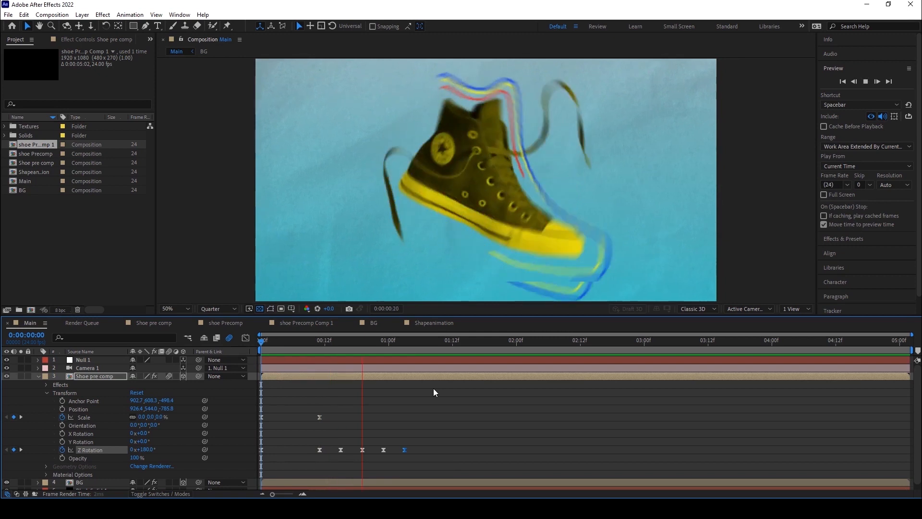
Add the 001 PNG sequence footage from the project into the Main composition.
scroll(439, 230, "down", 2)
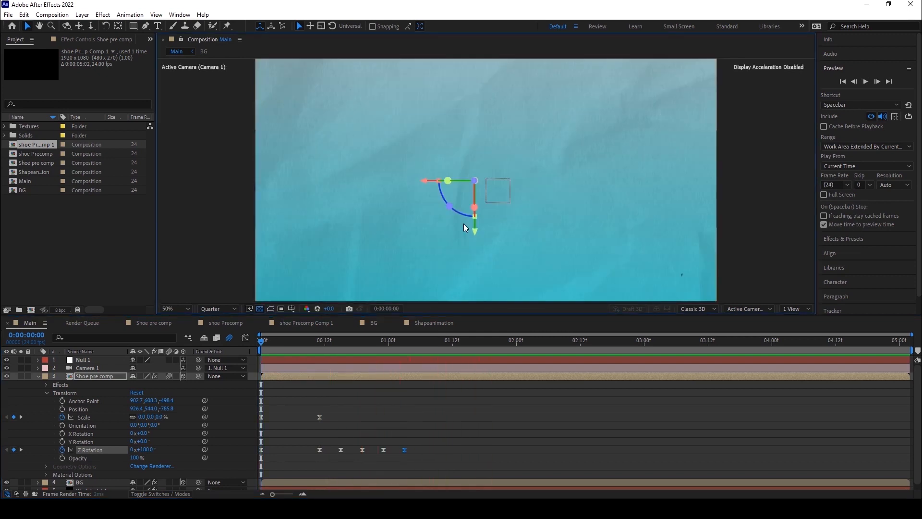
key("space")
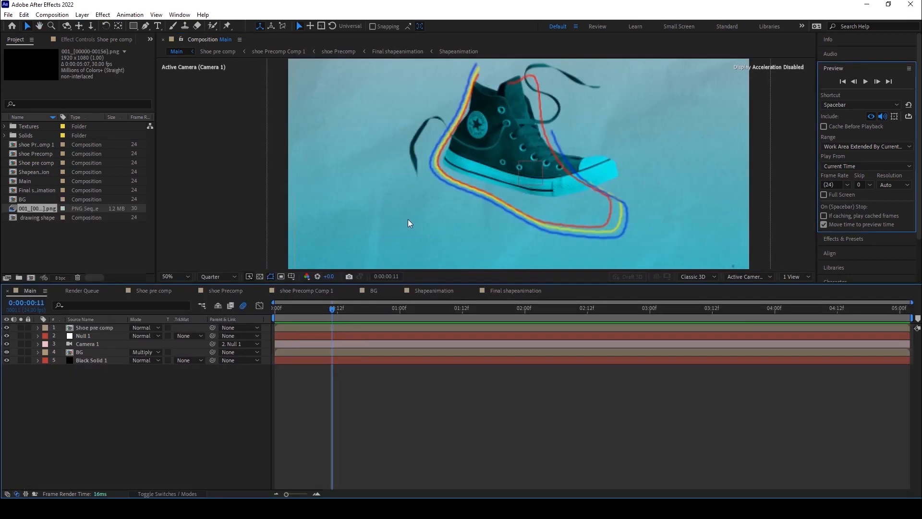
scroll(408, 216, "down", 2)
left_click_drag(39, 211, 498, 159)
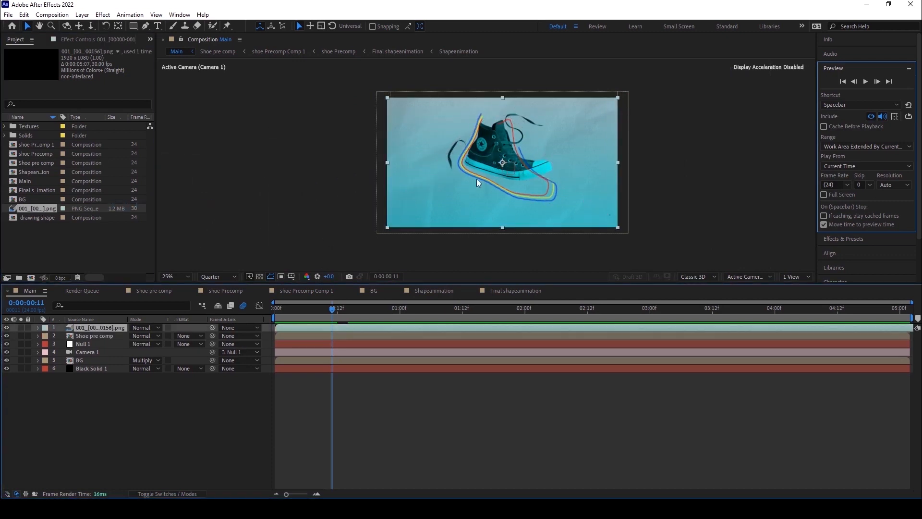
Move the PNG sequence layer beneath the Shoe pre comp layer in the layer stack.
left_click(374, 316)
left_click_drag(374, 317, 341, 318)
key("period")
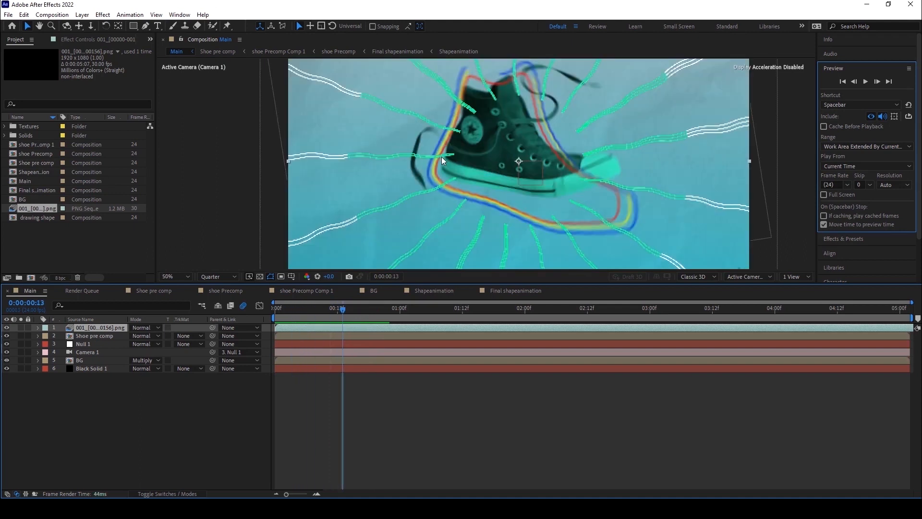
left_click_drag(94, 325, 93, 339)
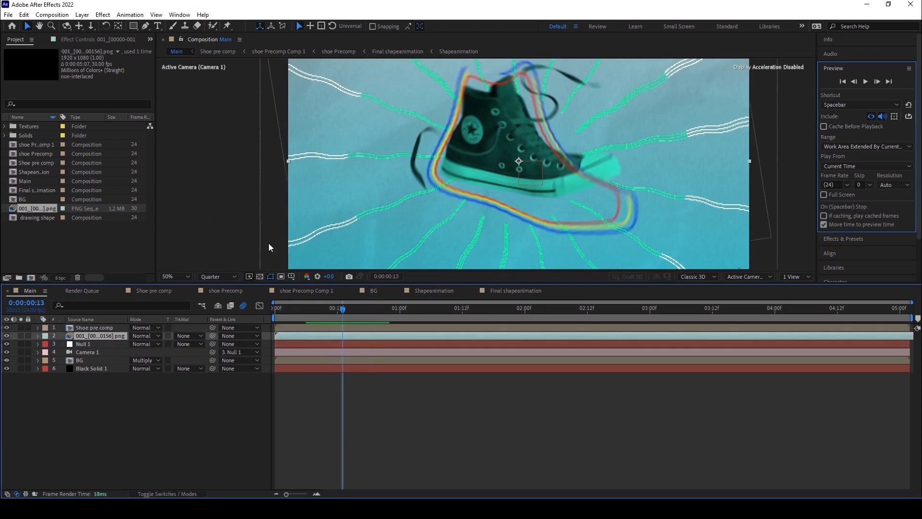
Scrub and preview the composition to check the line burst behind the shoe.
scroll(270, 243, "down", 1)
left_click_drag(296, 312, 242, 308)
key("space")
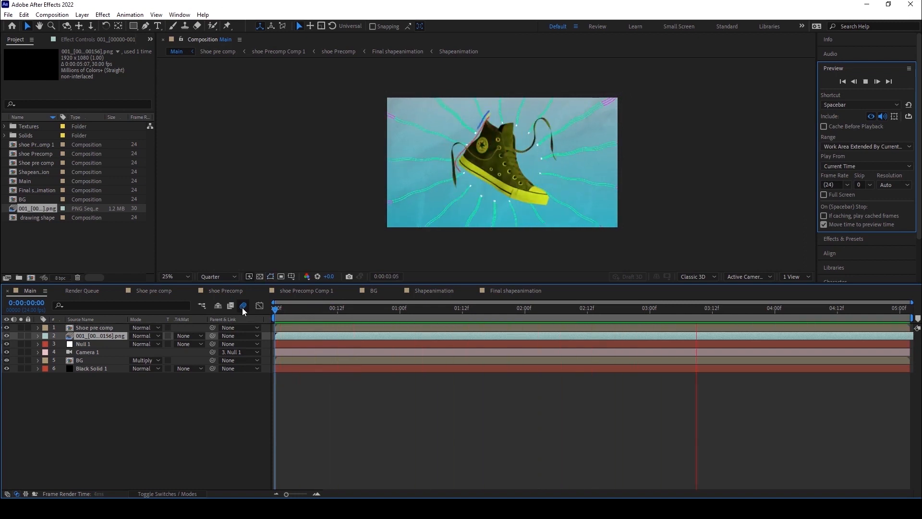
left_click_drag(283, 307, 353, 307)
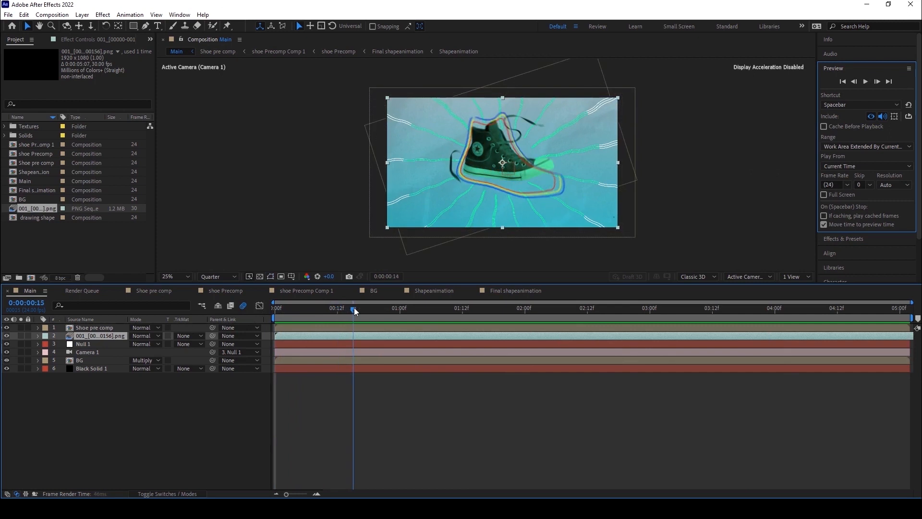
scroll(425, 180, "up", 2)
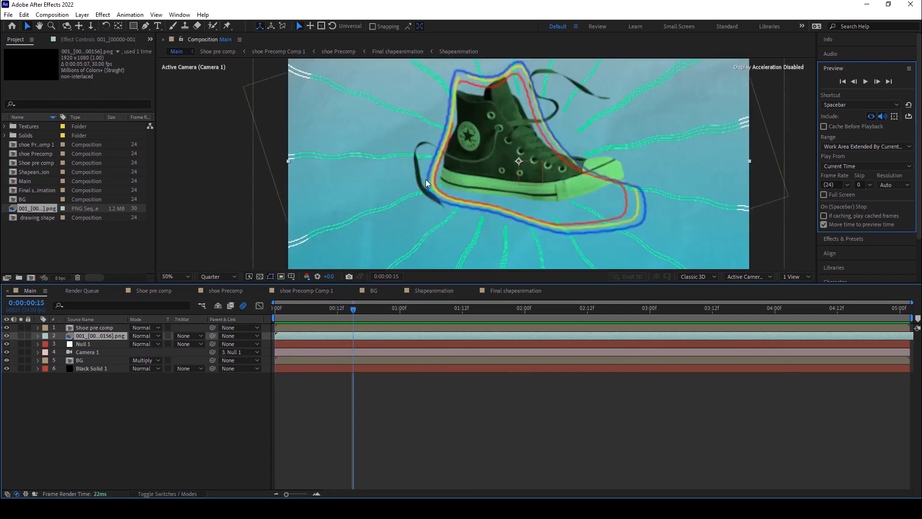
scroll(372, 127, "down", 2)
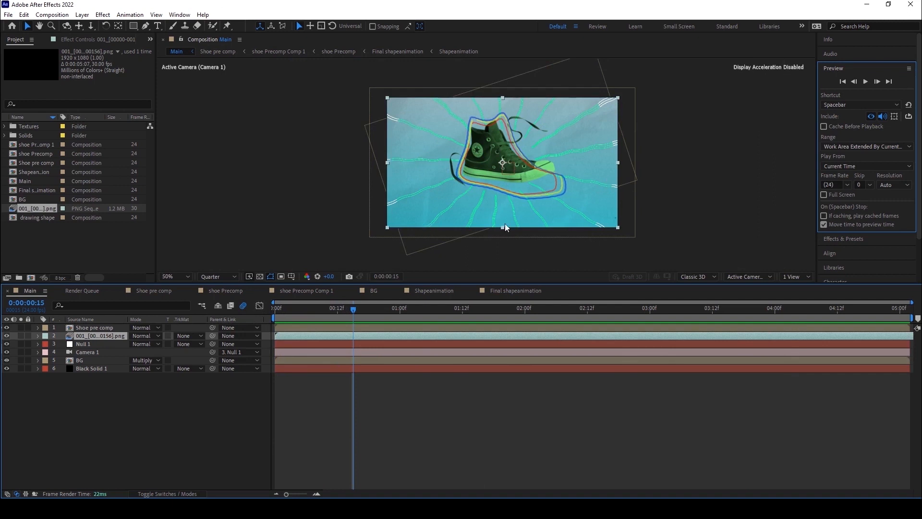
scroll(395, 127, "up", 2)
scroll(396, 146, "down", 2)
left_click(308, 312)
left_click_drag(308, 315, 363, 311)
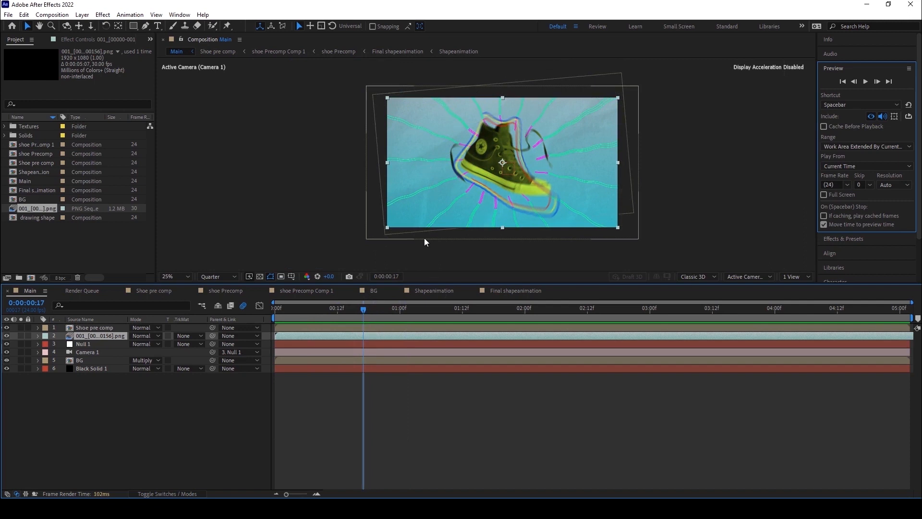
scroll(474, 164, "up", 2)
scroll(474, 163, "down", 2)
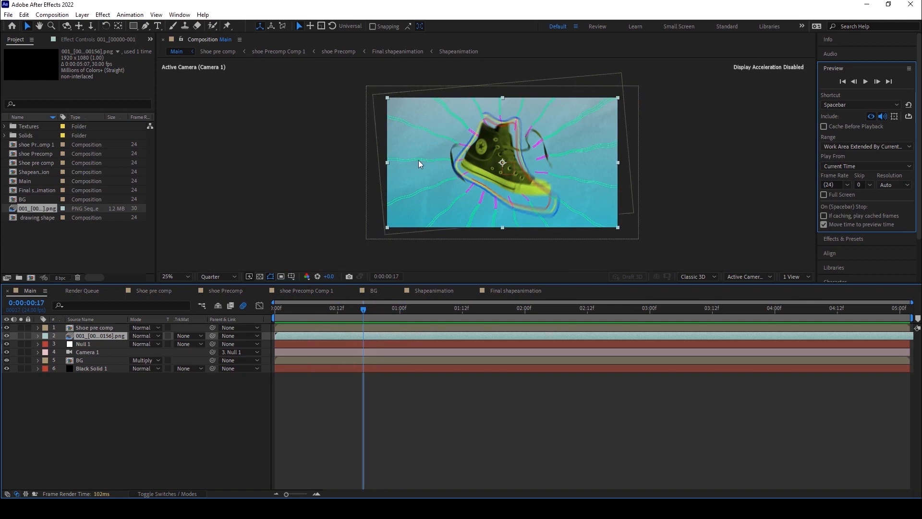
left_click_drag(363, 309, 385, 309)
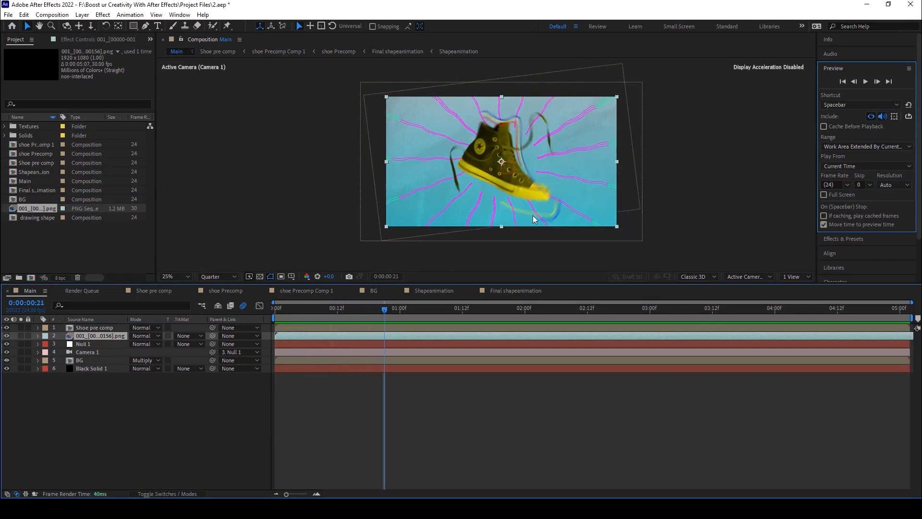
Toggle solo on the PNG sequence layer to compare its line burst with the full composition while scrubbing.
left_click(21, 336)
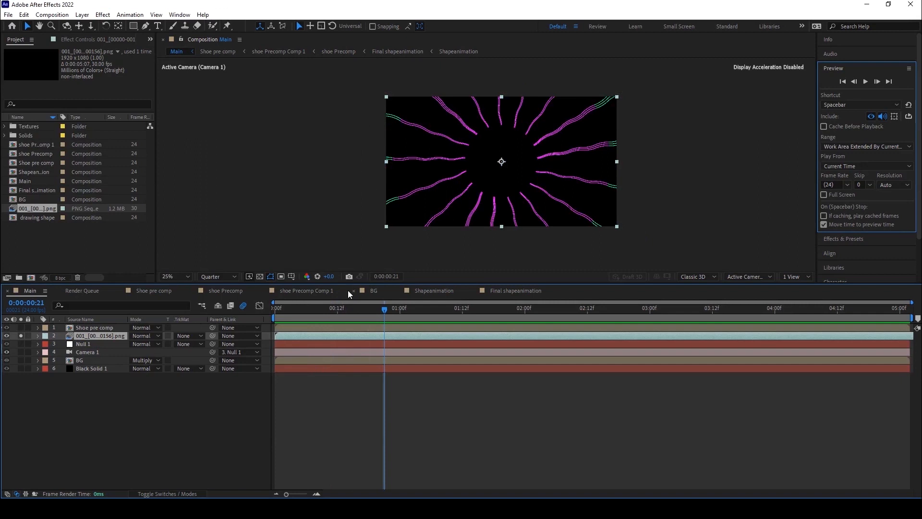
left_click_drag(344, 309, 306, 316)
left_click(21, 336)
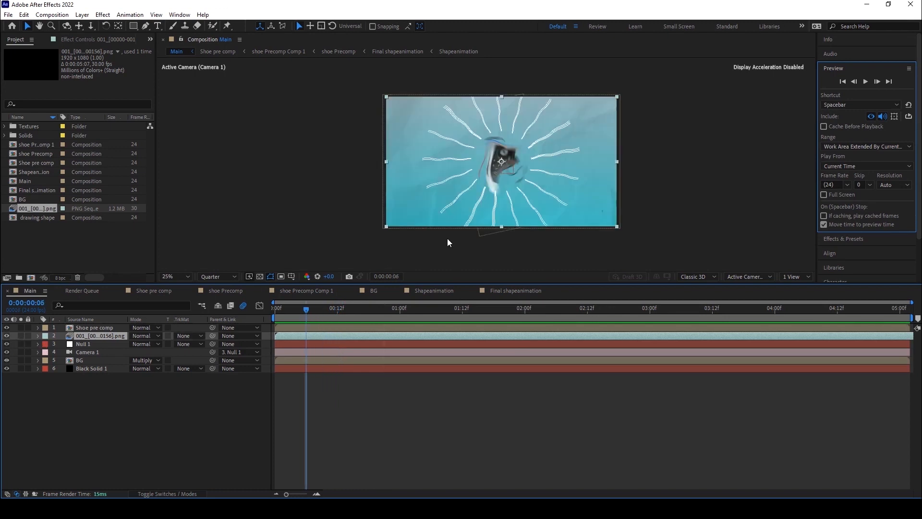
left_click_drag(338, 310, 404, 310)
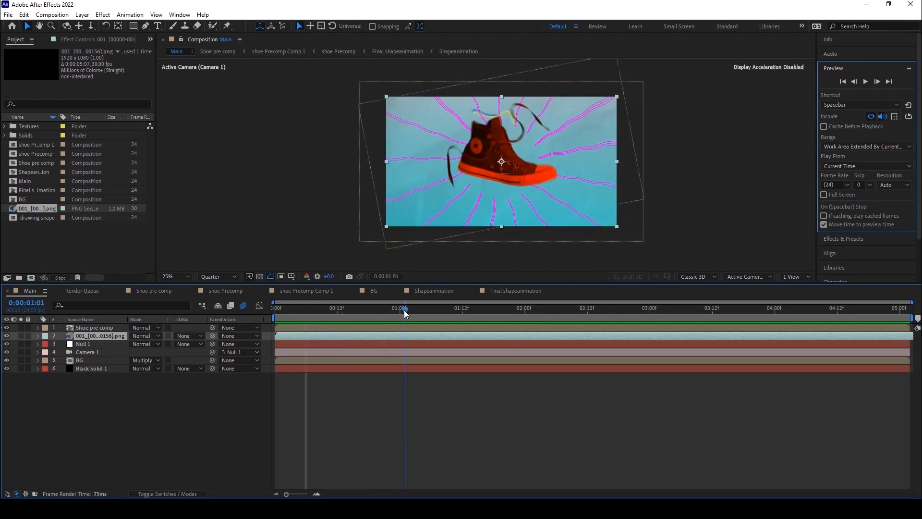
left_click_drag(410, 311, 482, 309)
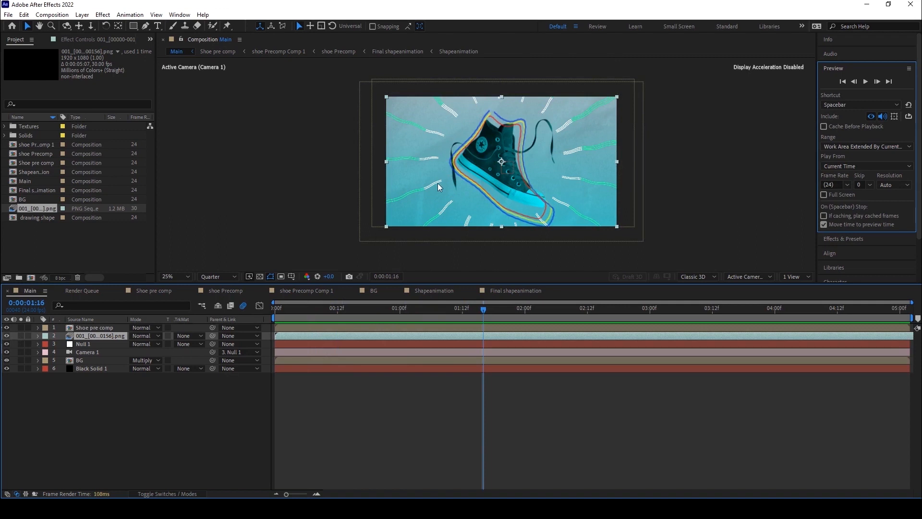
left_click_drag(483, 308, 399, 313)
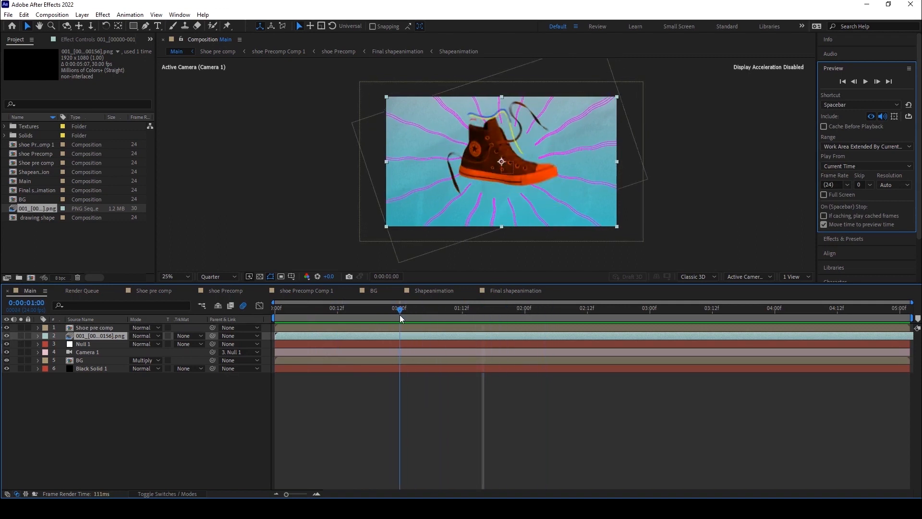
Solo the PNG sequence layer again and step through its animation frame by frame around frame 18.
left_click(21, 336)
left_click_drag(394, 310, 370, 315)
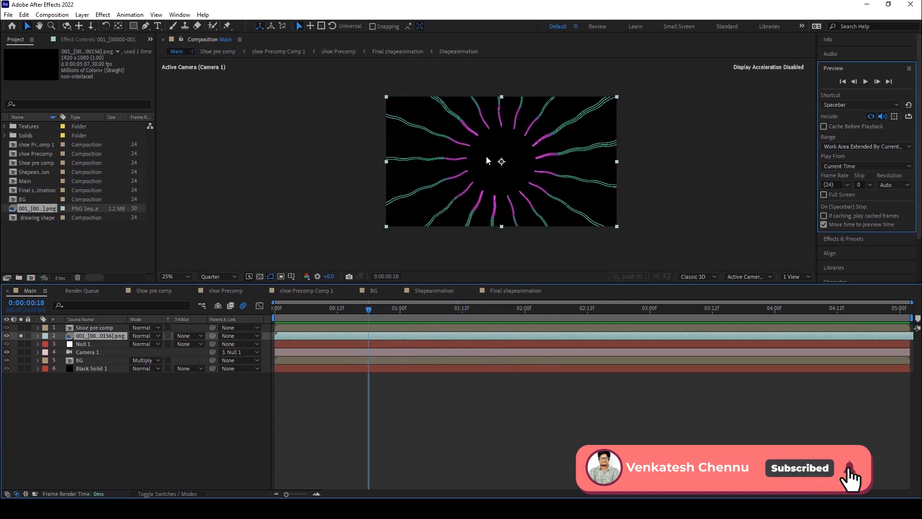
key("comma")
key("period")
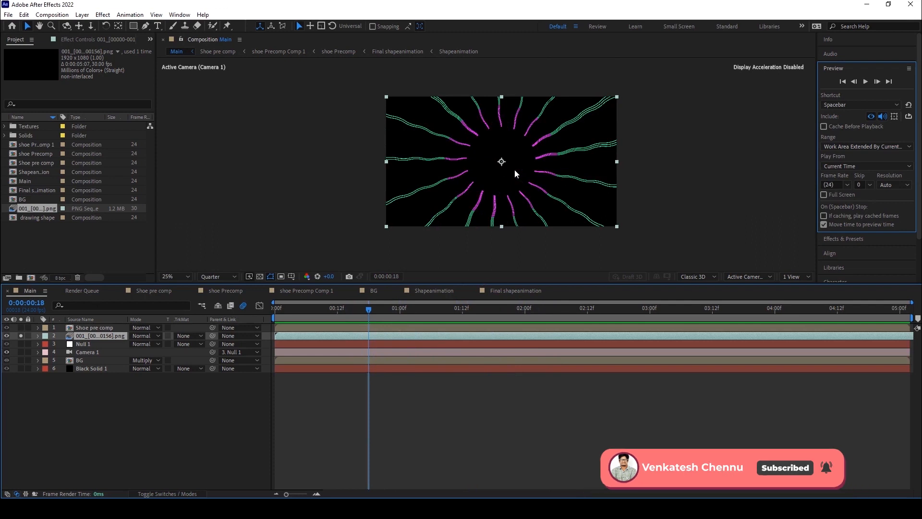
key("period")
key("comma")
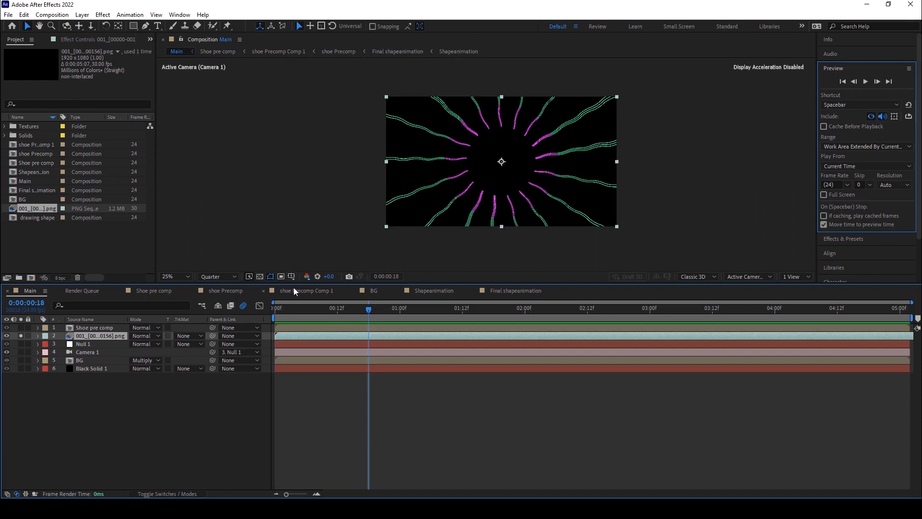
left_click_drag(368, 312, 484, 312)
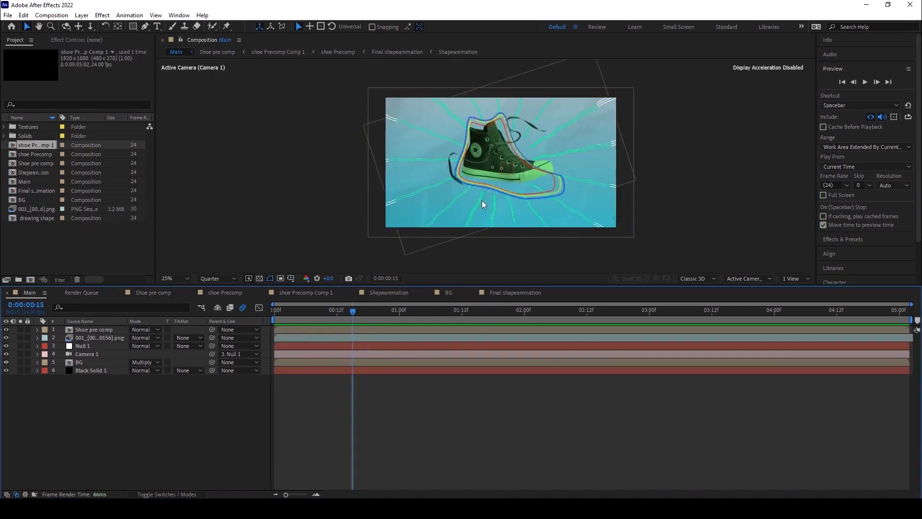
key("period")
key("comma")
Resize the split between viewer and timeline to make the composition viewer taller.
left_click_drag(549, 287, 549, 312)
scroll(508, 187, "up", 2)
scroll(508, 186, "down", 2)
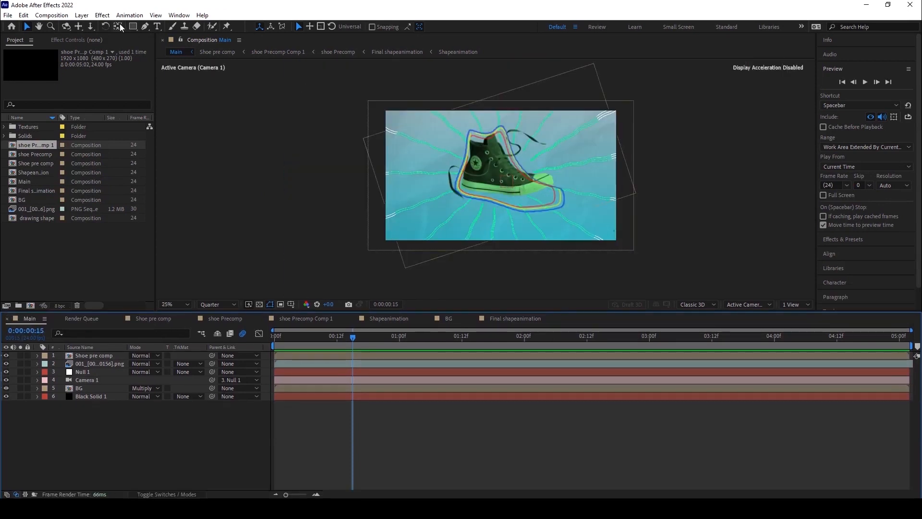
Create a new comp-size Medium Yellow solid layer in the Main composition.
left_click(82, 14)
mouse_move(83, 26)
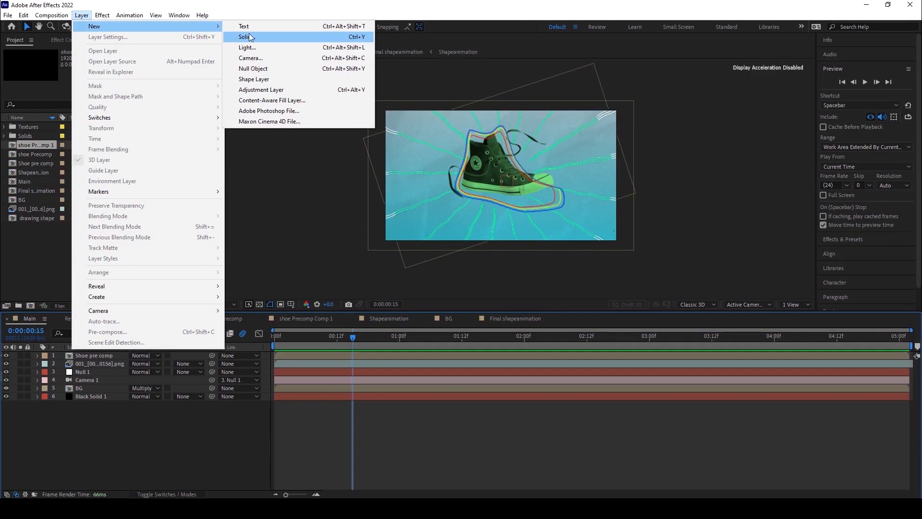
left_click(250, 33)
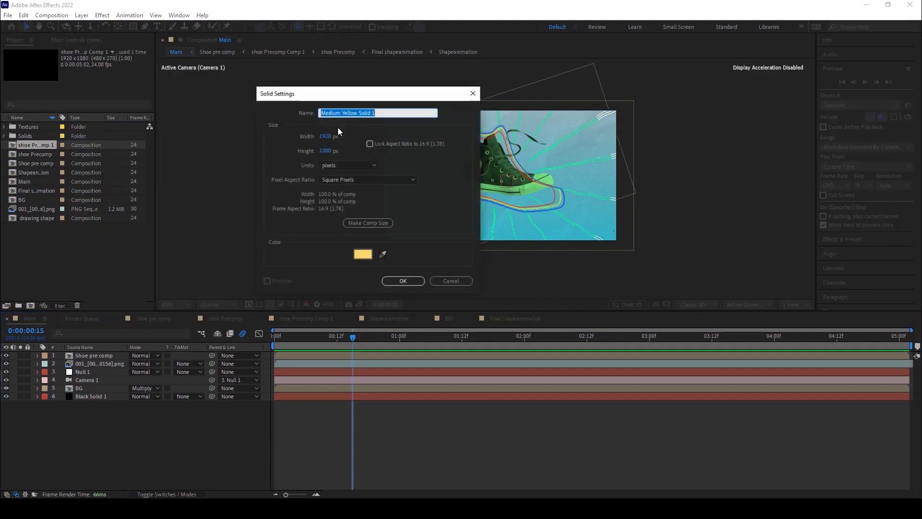
left_click(401, 282)
Move the yellow solid below the shoe precomp layer and solo it.
scroll(327, 178, "down", 1)
scroll(326, 178, "up", 2)
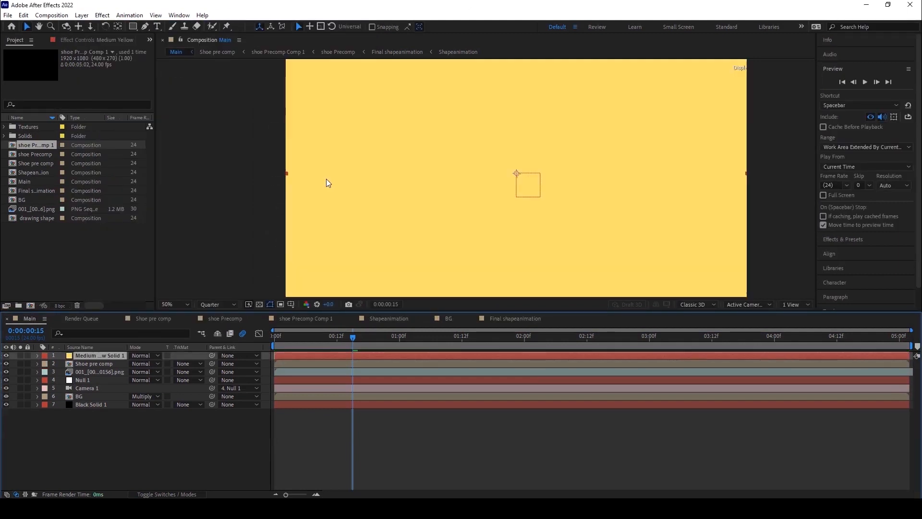
scroll(327, 179, "down", 1)
left_click_drag(82, 353, 85, 365)
left_click(24, 364)
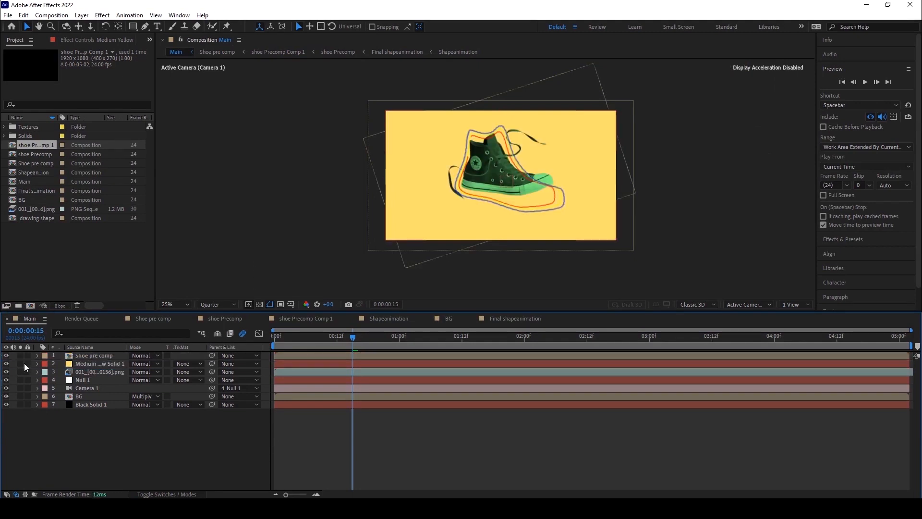
left_click(20, 364)
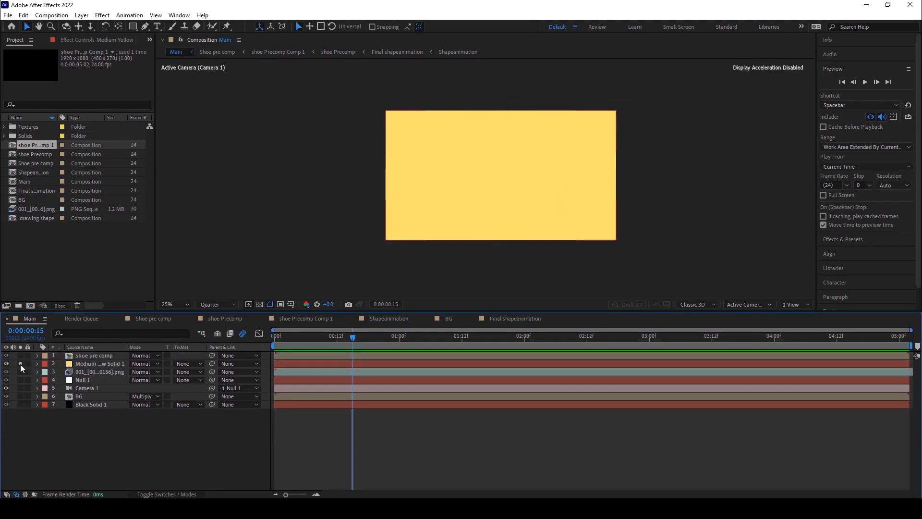
left_click(146, 28)
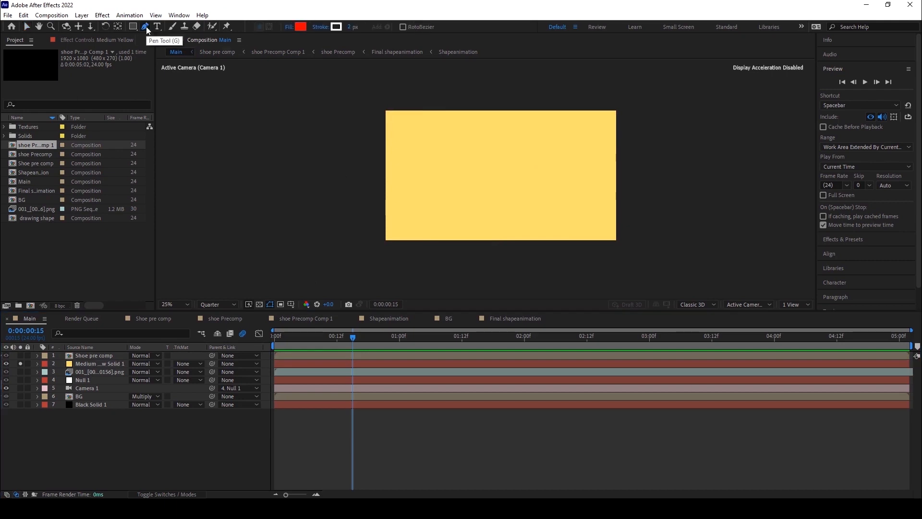
left_click(354, 182)
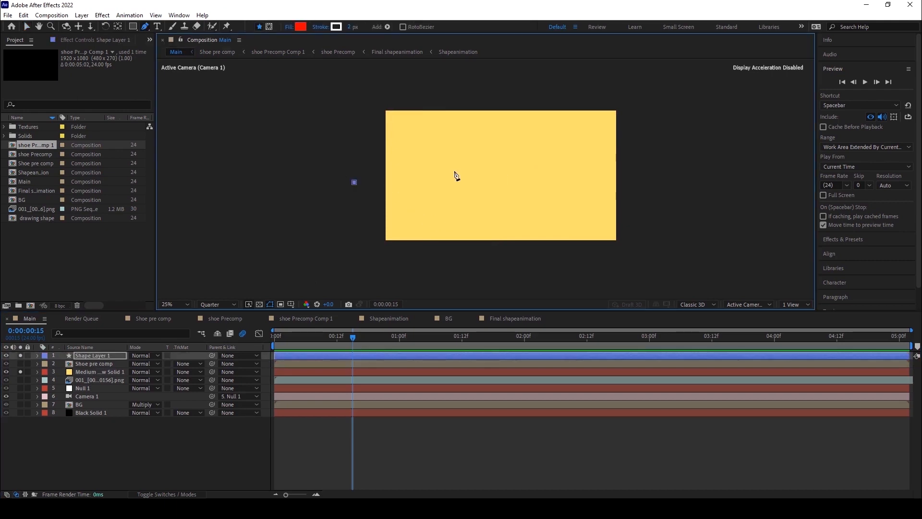
left_click(90, 353)
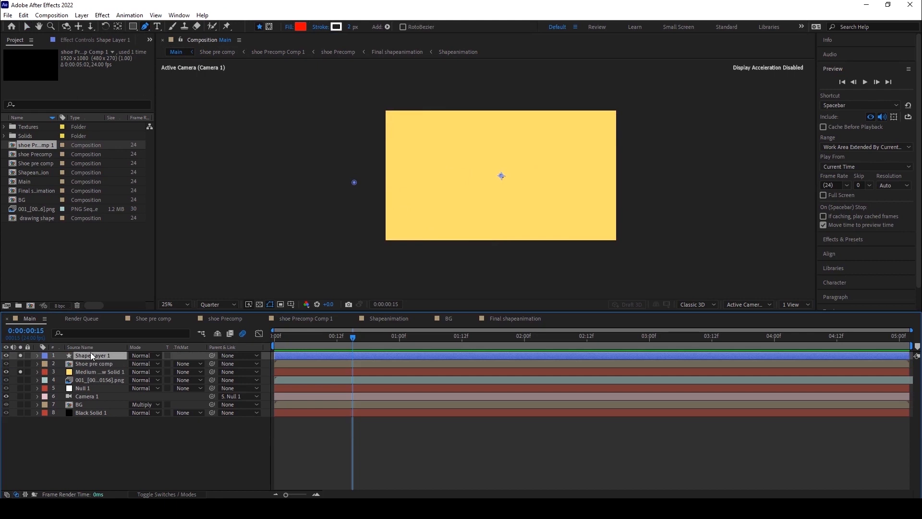
key("Delete")
Draw a narrow triangular beam mask on the yellow solid with the Pen tool.
left_click(87, 364)
left_click(358, 189)
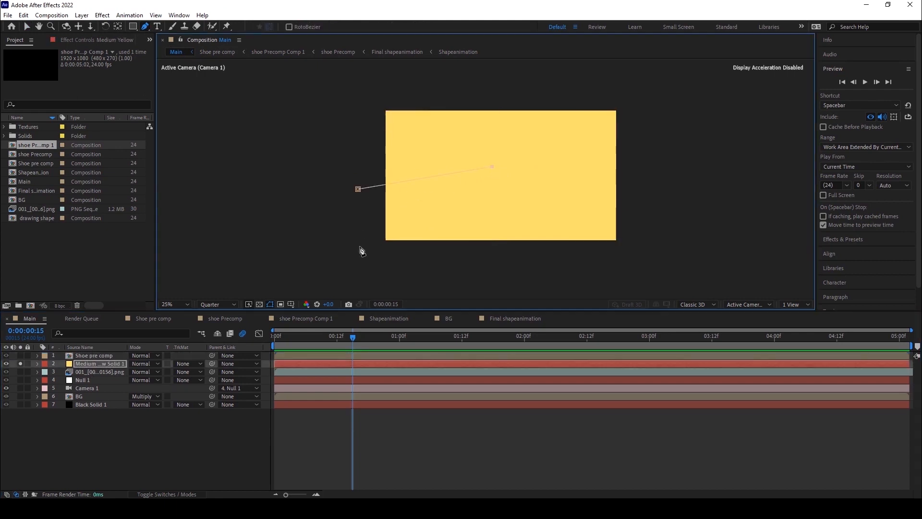
left_click(358, 189)
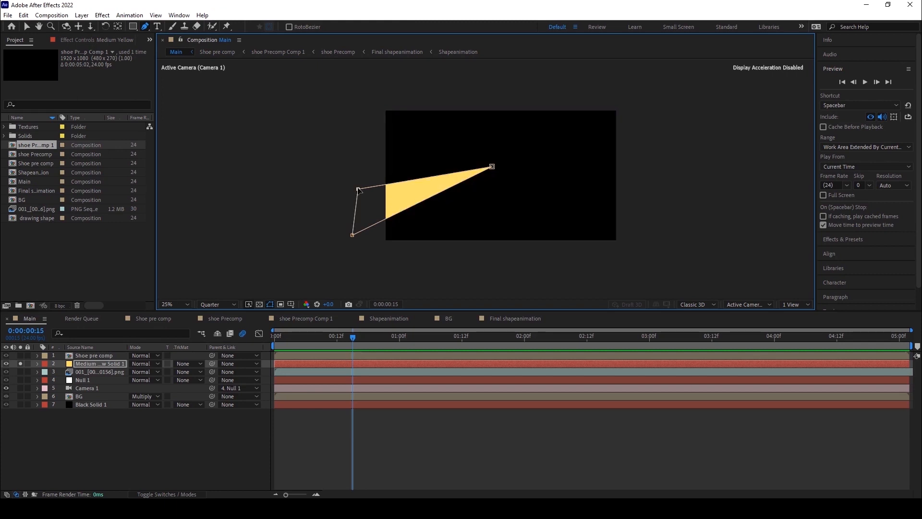
key("period")
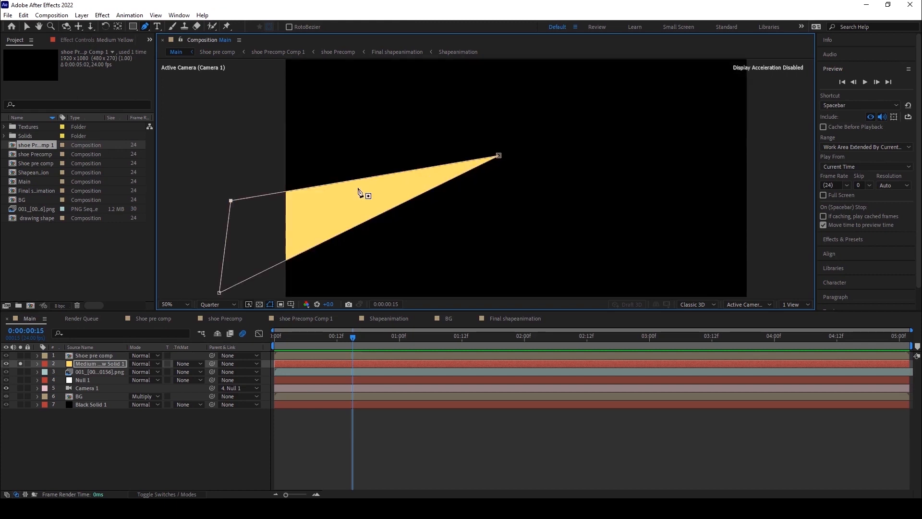
Pre-compose the yellow solid, moving all attributes into a new composition named yellow shape1.
left_click(81, 16)
left_click(104, 330)
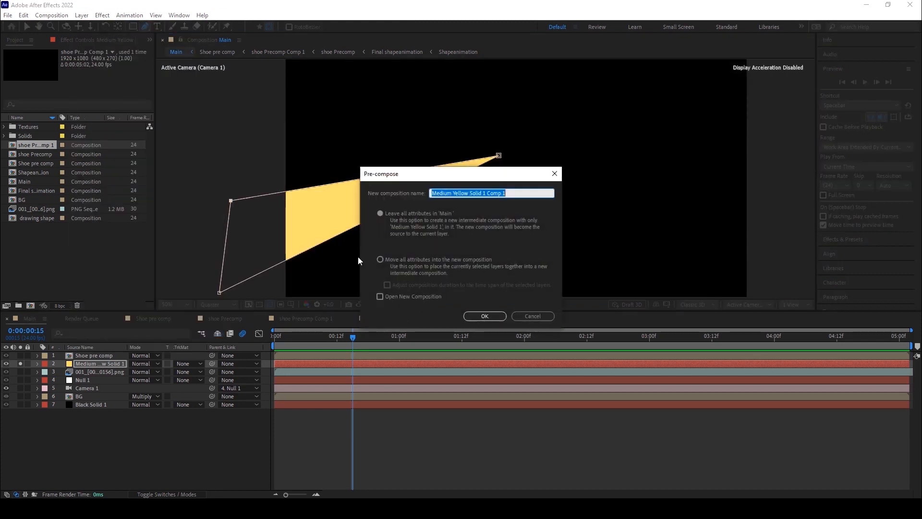
left_click(380, 259)
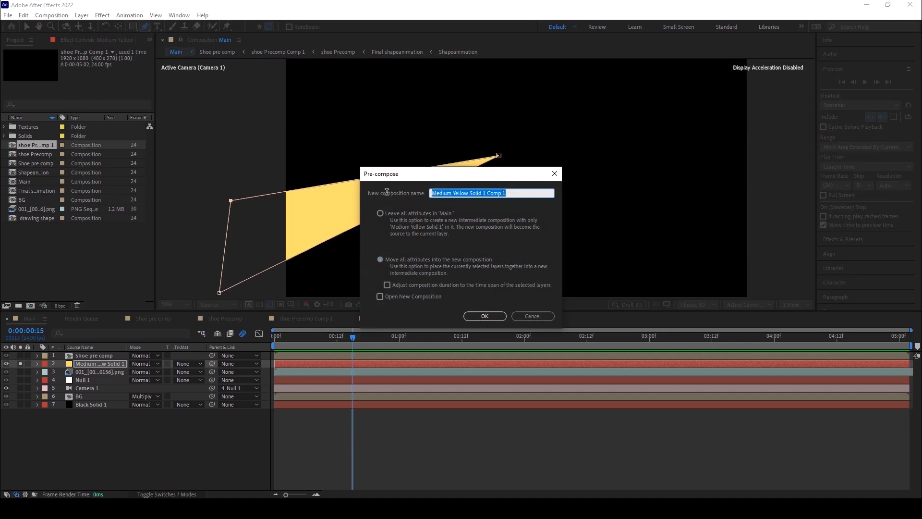
type("yellow shape1")
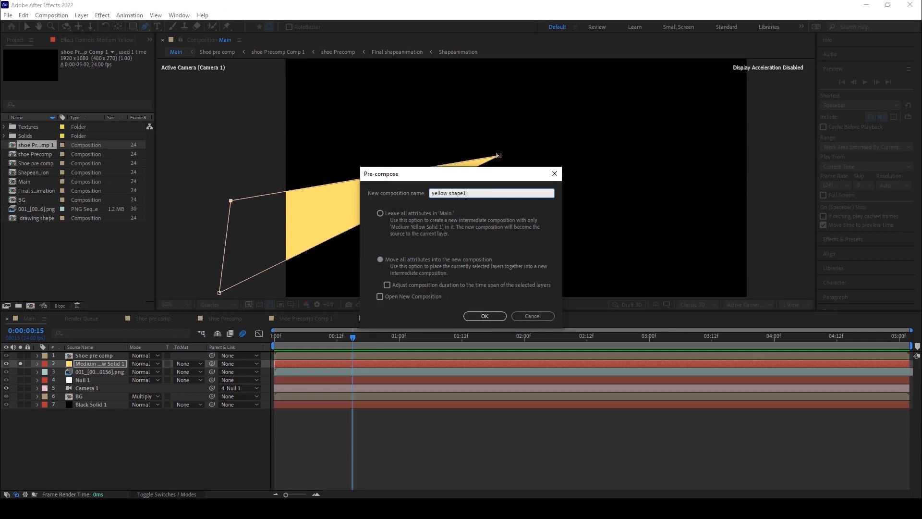
left_click(377, 260)
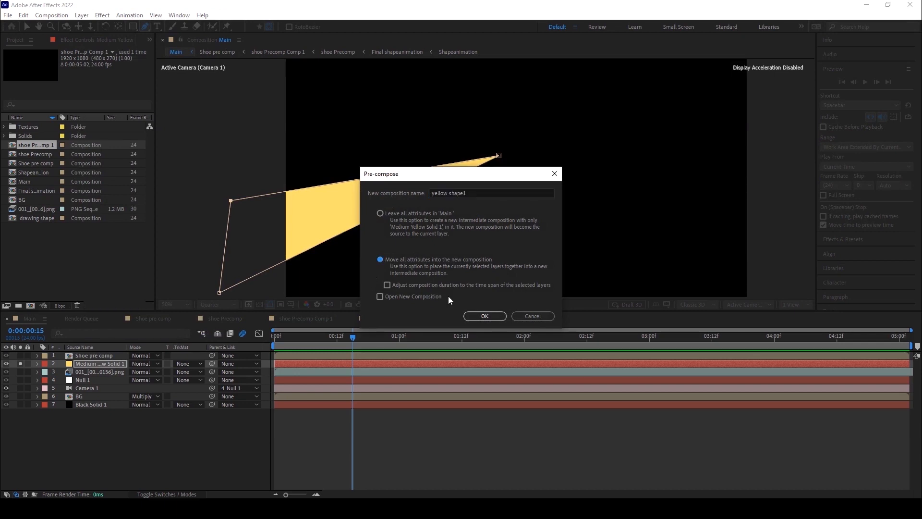
left_click(484, 315)
left_click(102, 364)
scroll(360, 218, "up", 2)
scroll(363, 217, "down", 2)
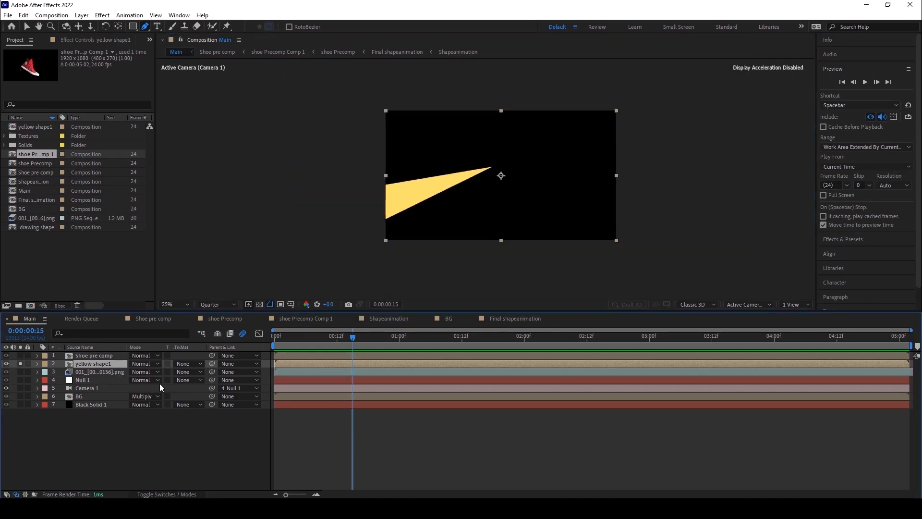
scroll(490, 189, "up", 2)
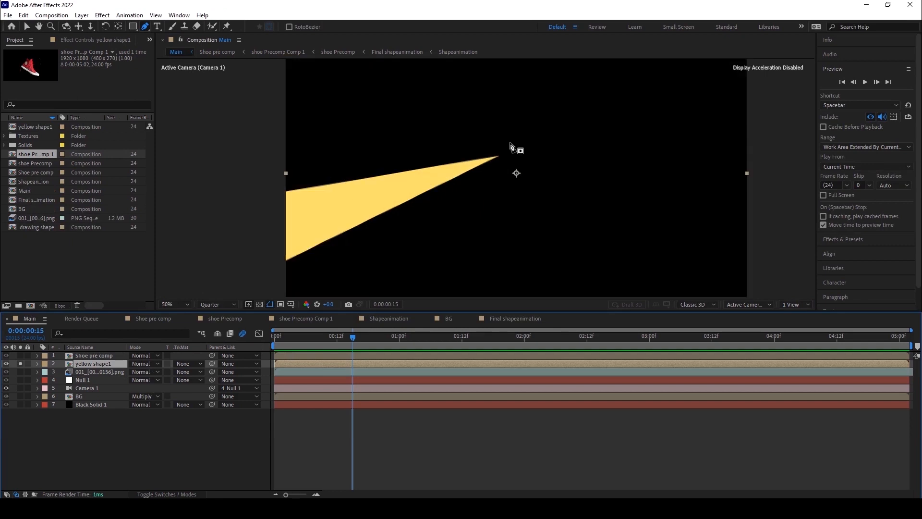
scroll(419, 171, "down", 2)
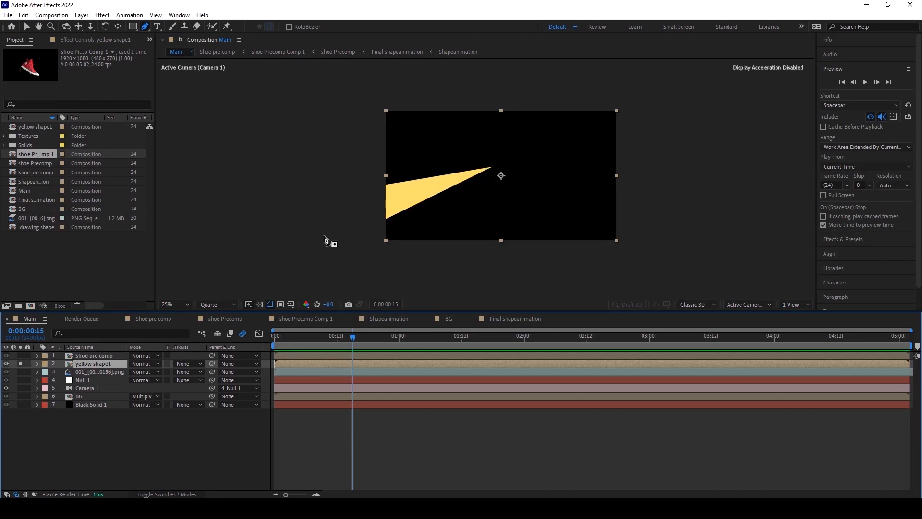
scroll(458, 188, "up", 2)
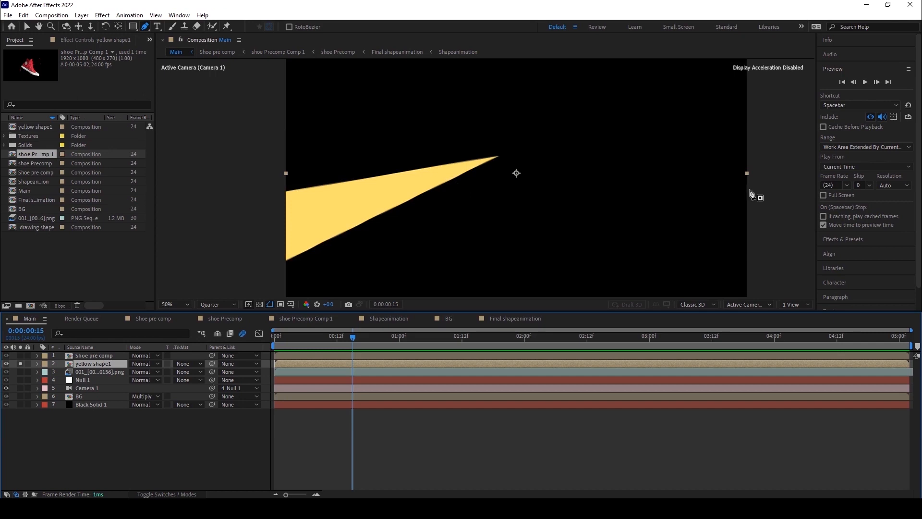
left_click(101, 15)
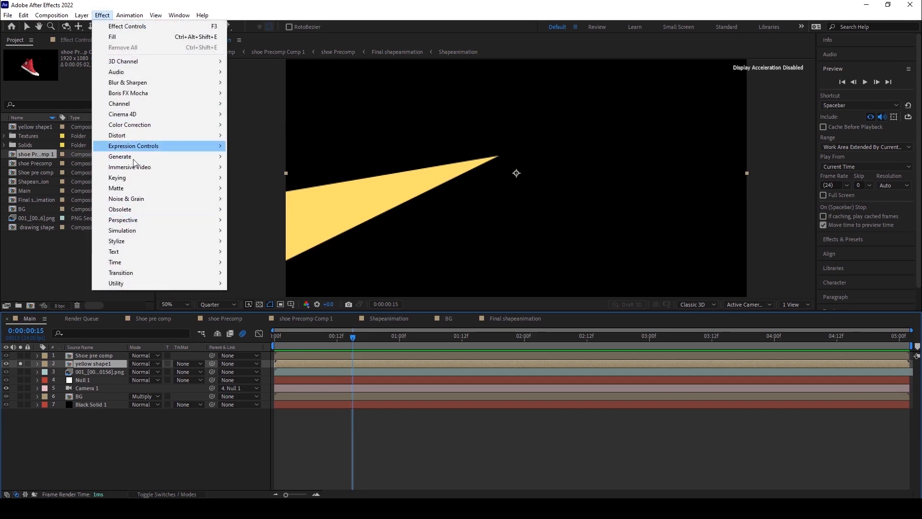
mouse_move(137, 156)
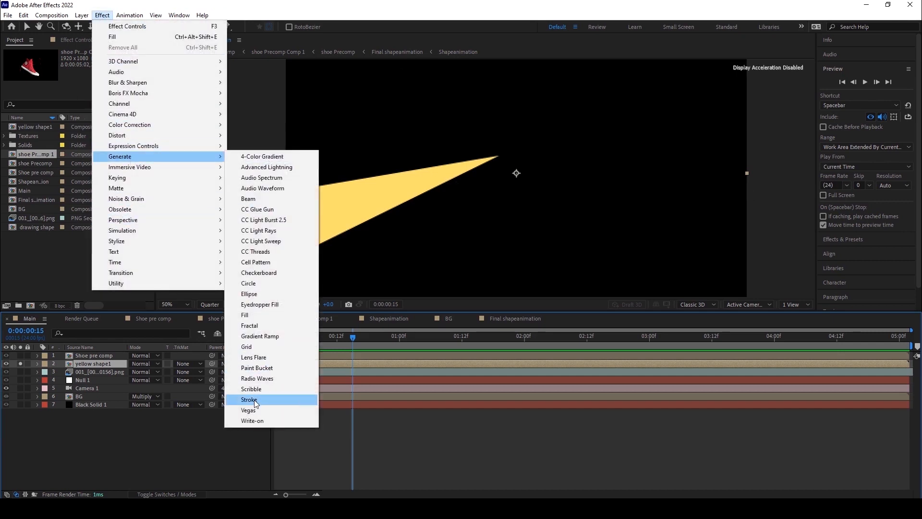
left_click(429, 431)
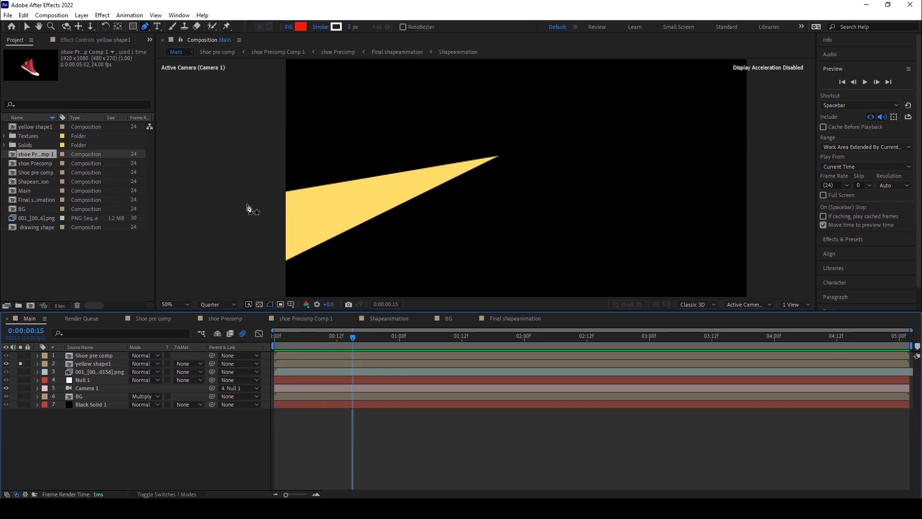
left_click(102, 15)
left_click(93, 364)
left_click(102, 14)
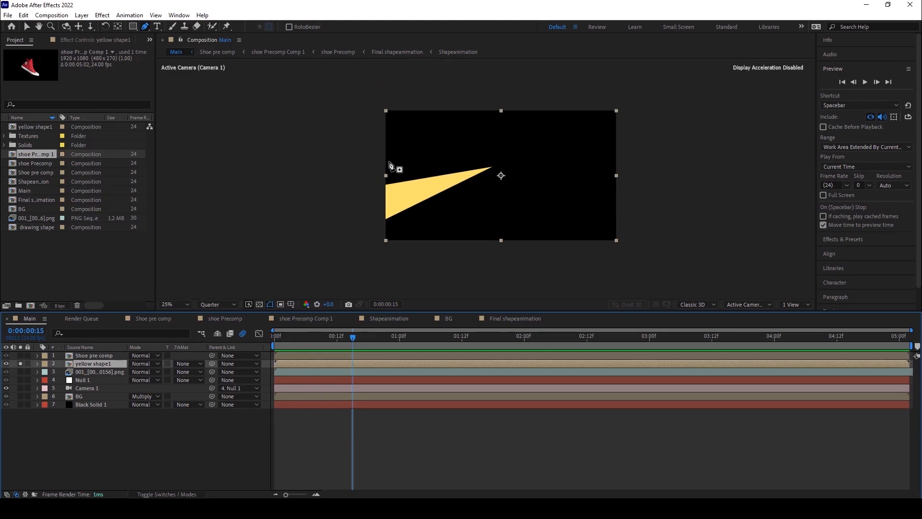
key("period")
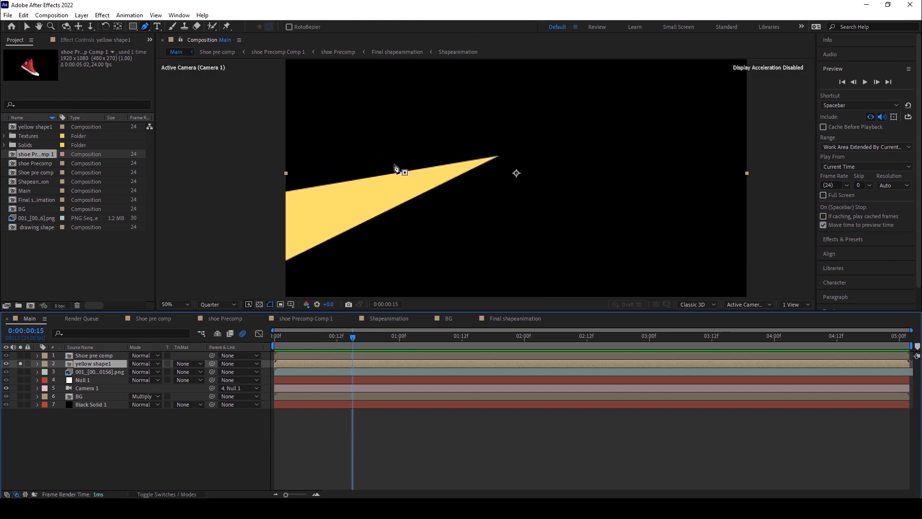
Draw an open three-point mask path along the centre of the yellow beam on the yellow shape1 layer.
left_click_drag(358, 202, 379, 198)
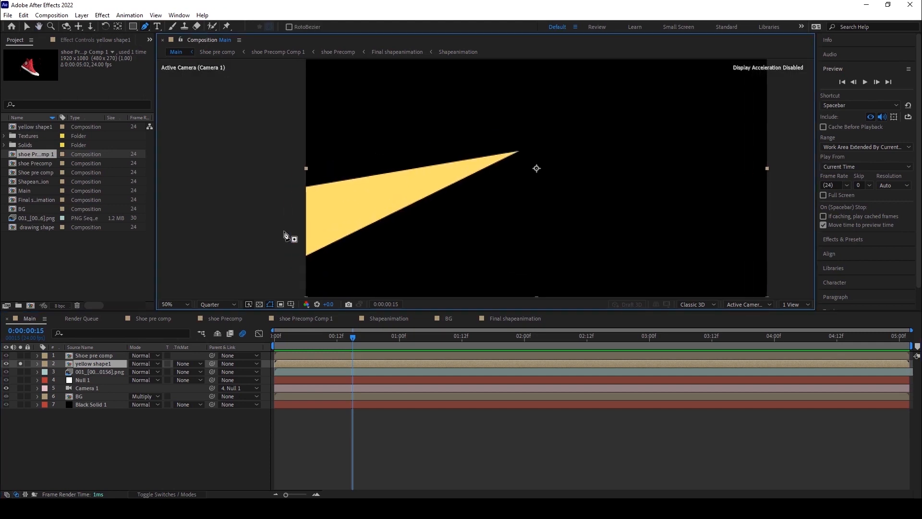
left_click(267, 237)
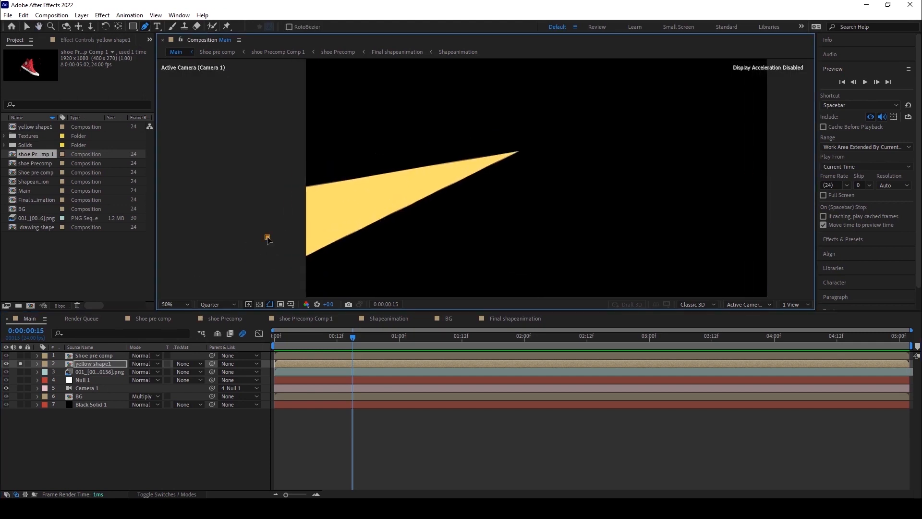
left_click(412, 186)
left_click(523, 150)
left_click(38, 364)
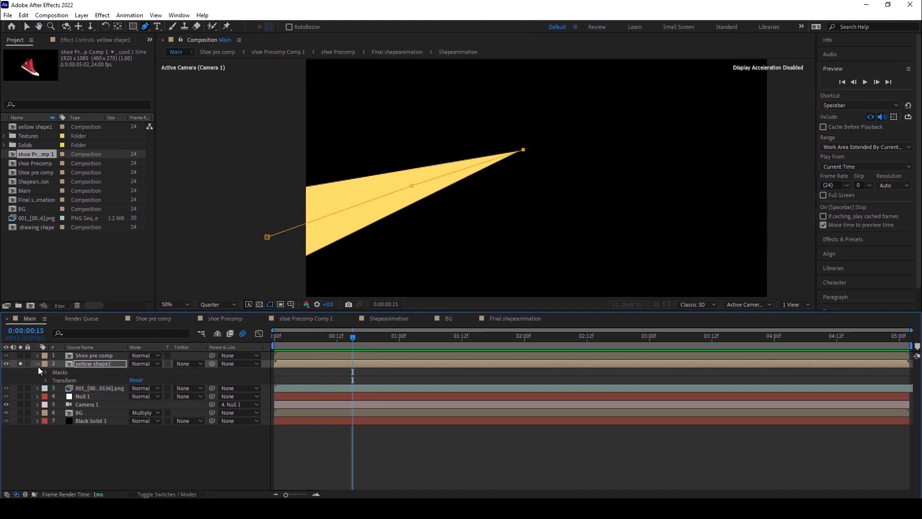
left_click(47, 373)
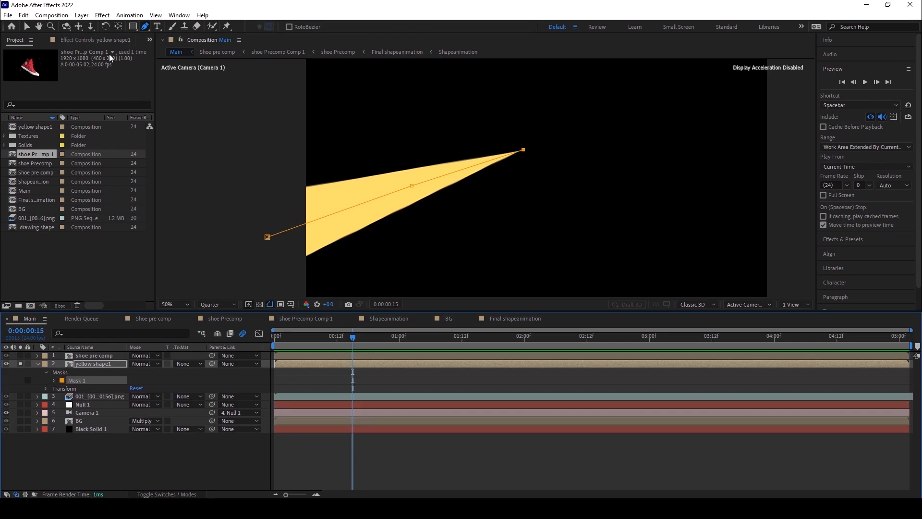
Apply the Stroke effect to yellow shape1 and set its Paint Style to Reveal Original Image.
left_click(102, 15)
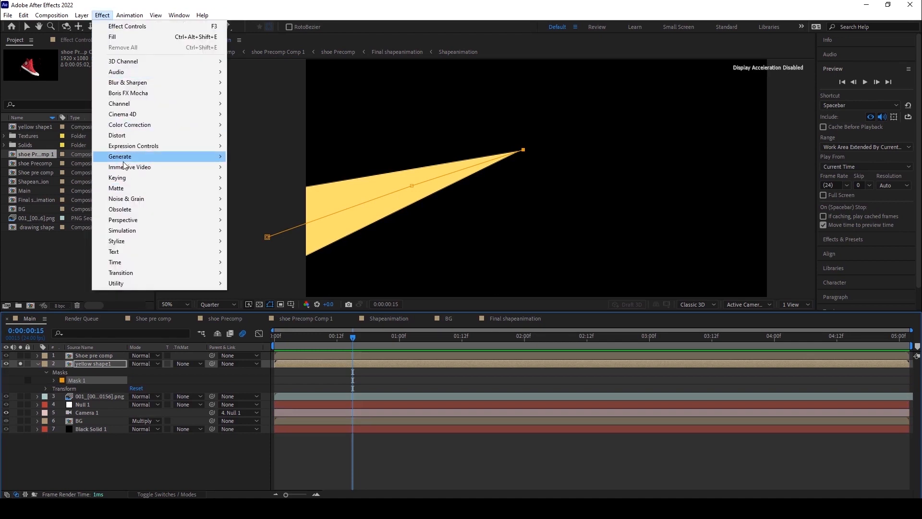
mouse_move(124, 160)
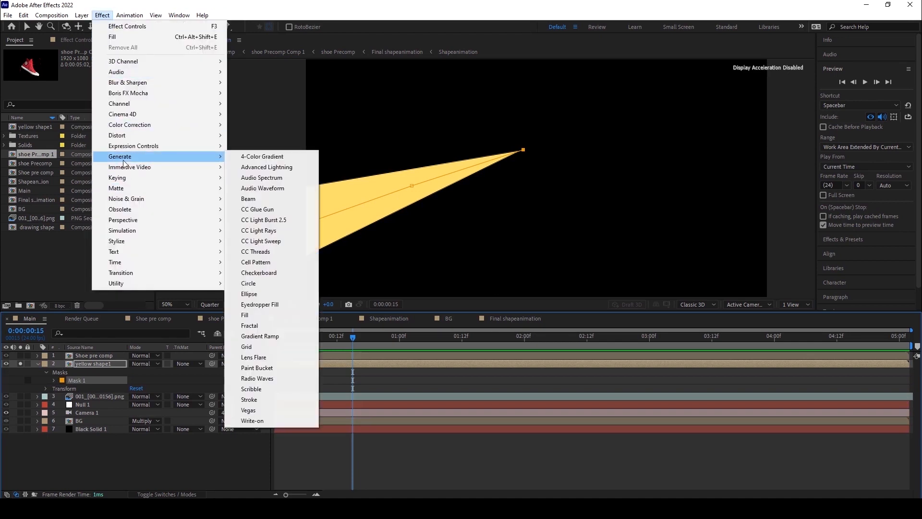
left_click(257, 399)
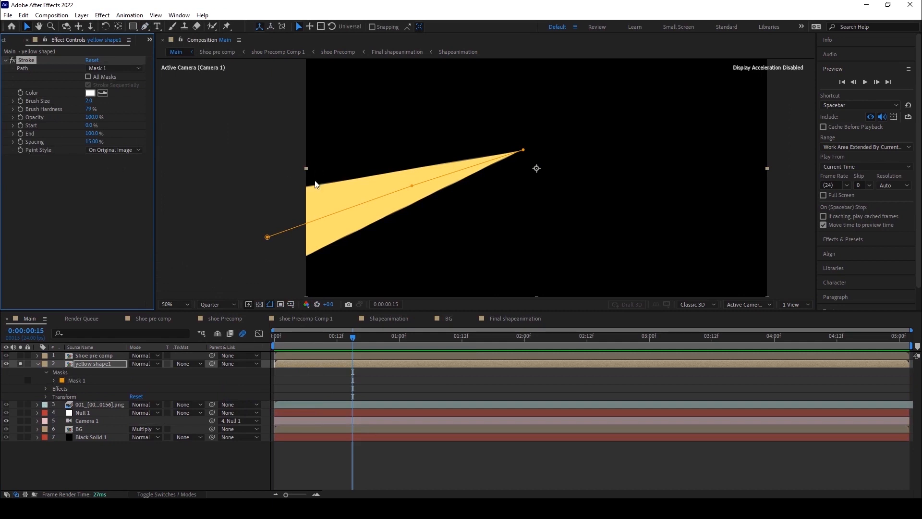
left_click(107, 150)
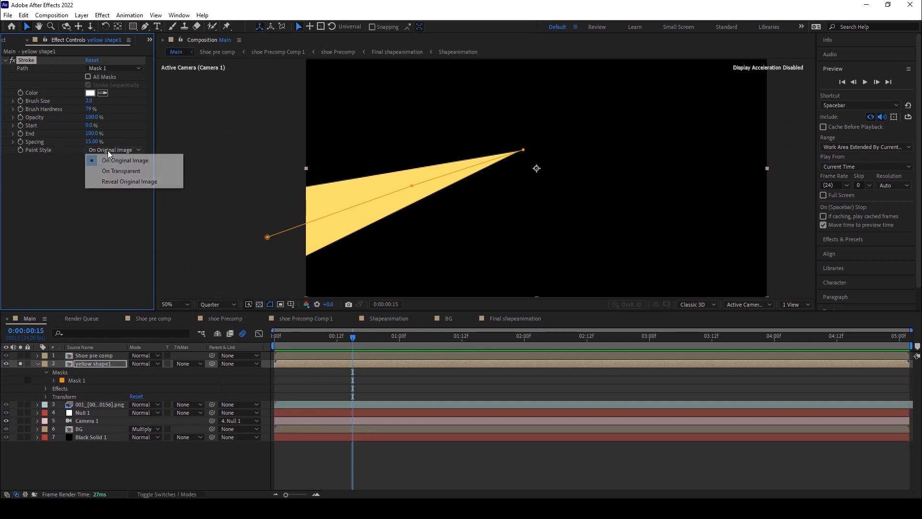
left_click(113, 182)
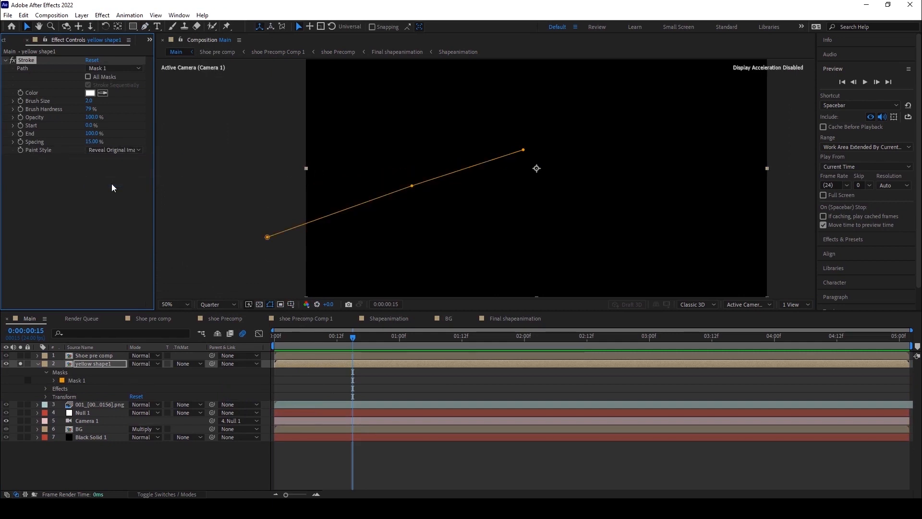
Set the Stroke effect's brush size to 200.
scroll(503, 150, "down", 2)
scroll(503, 148, "up", 2)
mouse_move(89, 100)
left_mouse_down()
mouse_move(353, 85)
mouse_move(648, 48)
mouse_move(867, 5)
left_mouse_up()
left_click_drag(273, 12, 289, 12)
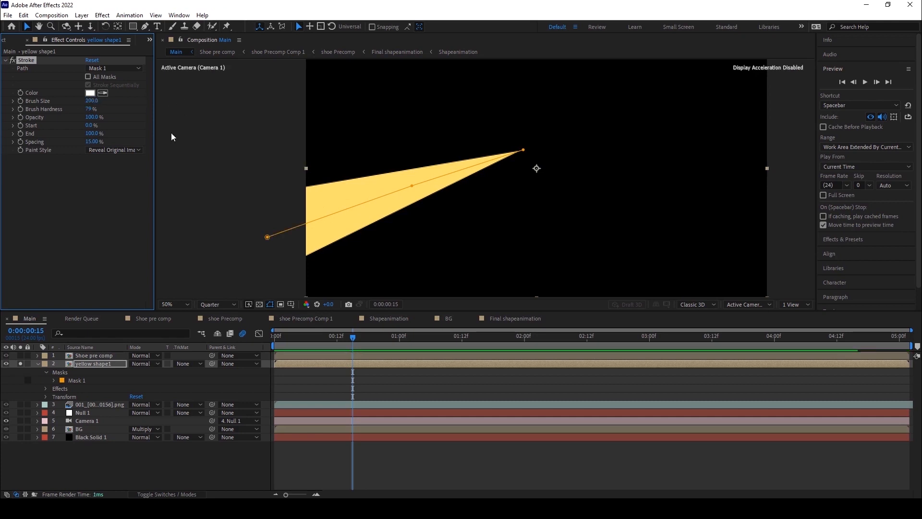
scroll(475, 171, "up", 1)
scroll(476, 171, "down", 1)
scroll(413, 203, "down", 1)
scroll(413, 204, "up", 1)
scroll(229, 232, "down", 1)
scroll(278, 241, "up", 1)
left_click_drag(334, 200, 379, 194)
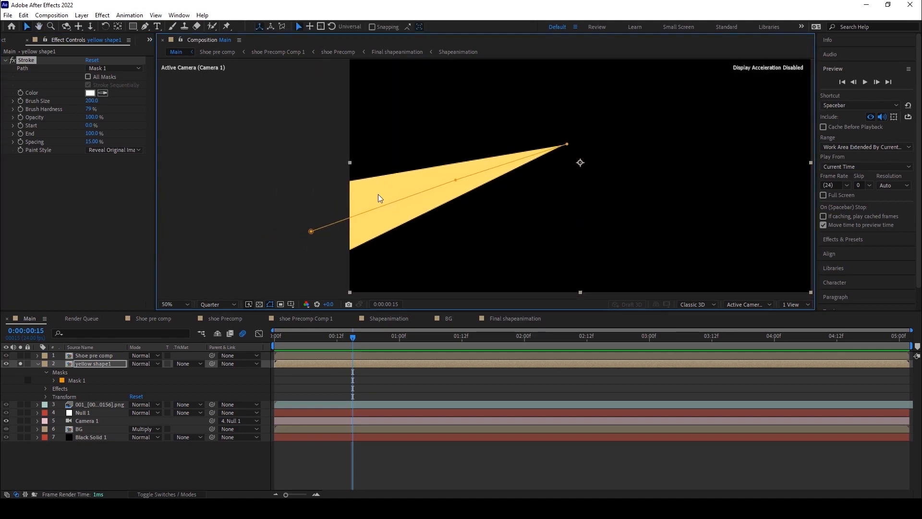
Keyframe the Stroke's Start from 100% at the first frame to 0% at frame 11.
scroll(214, 182, "down", 1)
scroll(419, 189, "up", 1)
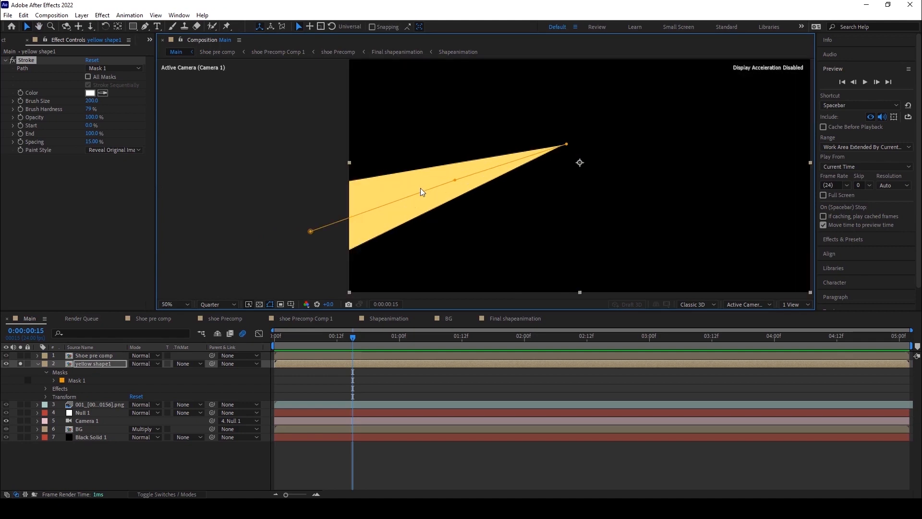
scroll(420, 188, "down", 1)
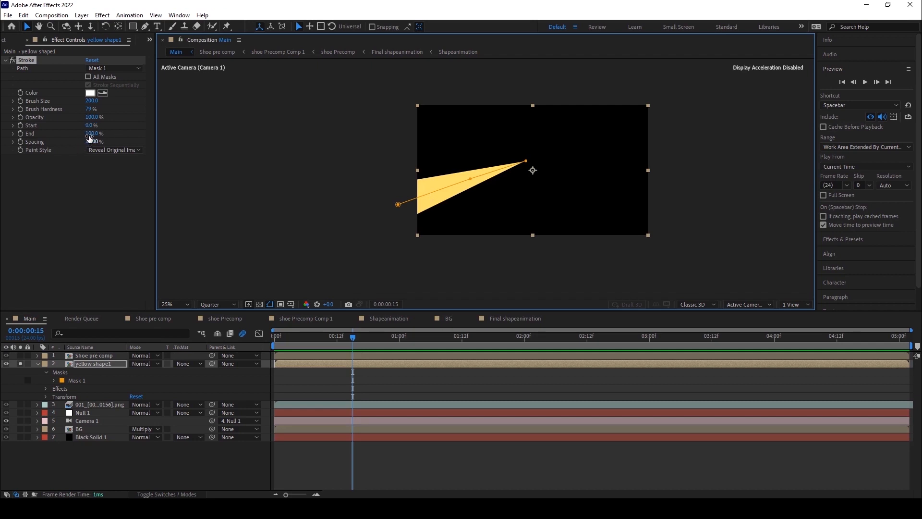
key("period")
key("Home")
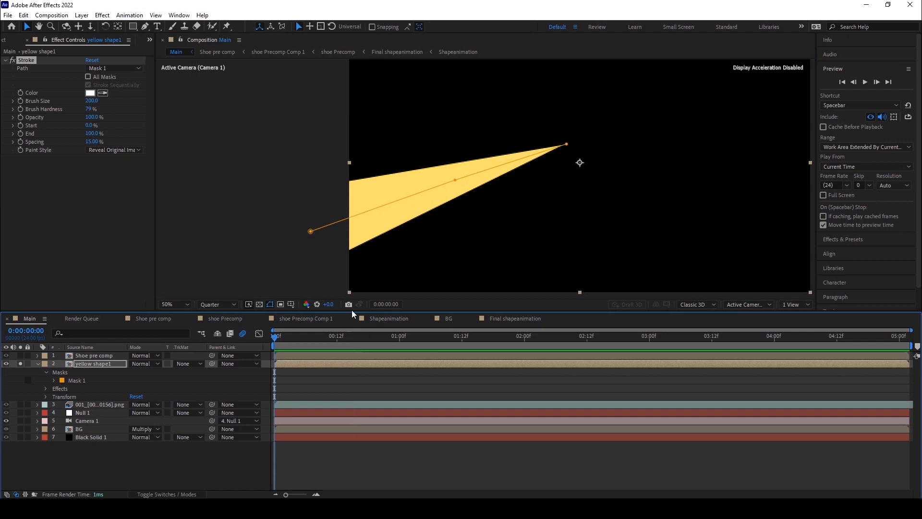
mouse_move(90, 133)
left_mouse_down()
mouse_move(17, 138)
mouse_move(79, 138)
mouse_move(139, 121)
left_mouse_up()
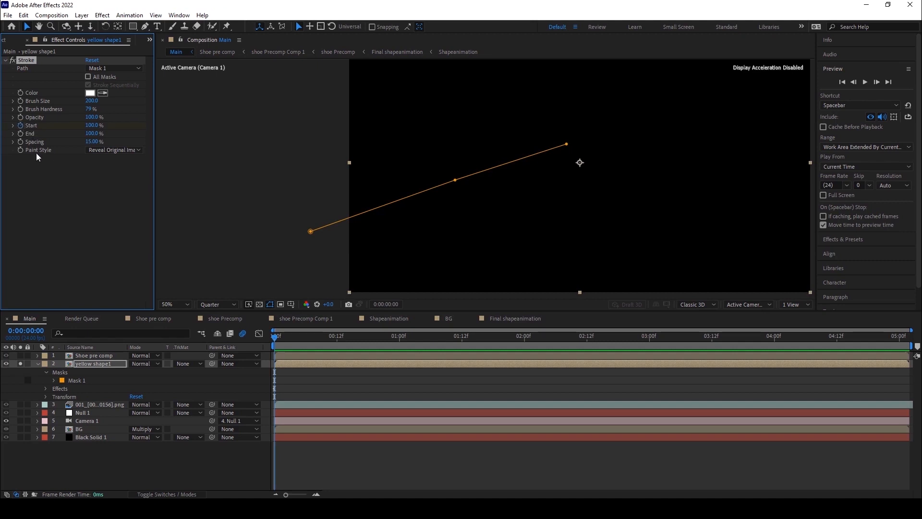
left_click_drag(275, 335, 333, 332)
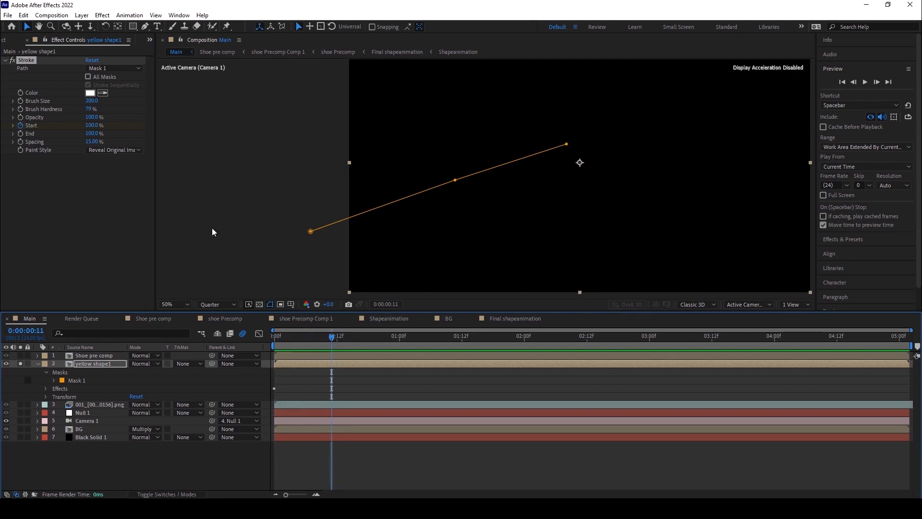
left_click_drag(91, 125, 9, 126)
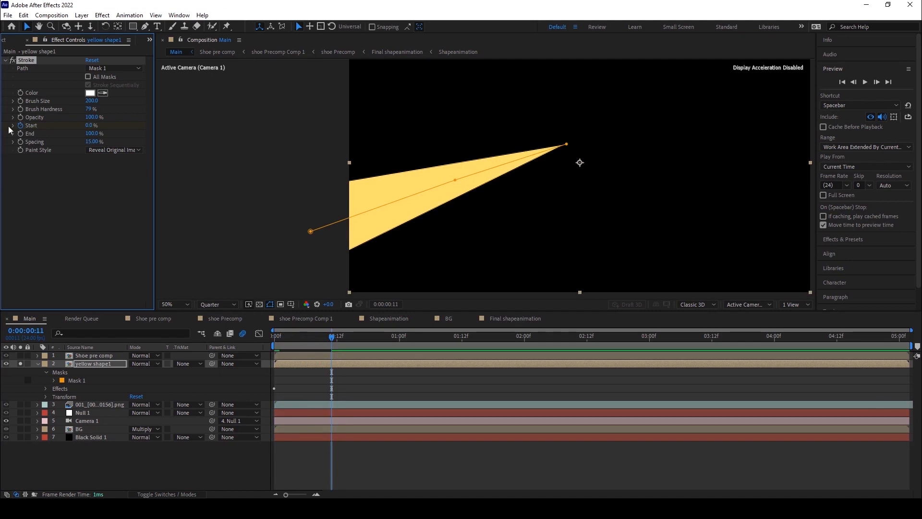
Scrub the timeline to preview the beam reveal animation.
mouse_move(324, 339)
left_mouse_down()
mouse_move(264, 354)
mouse_move(300, 341)
left_mouse_up()
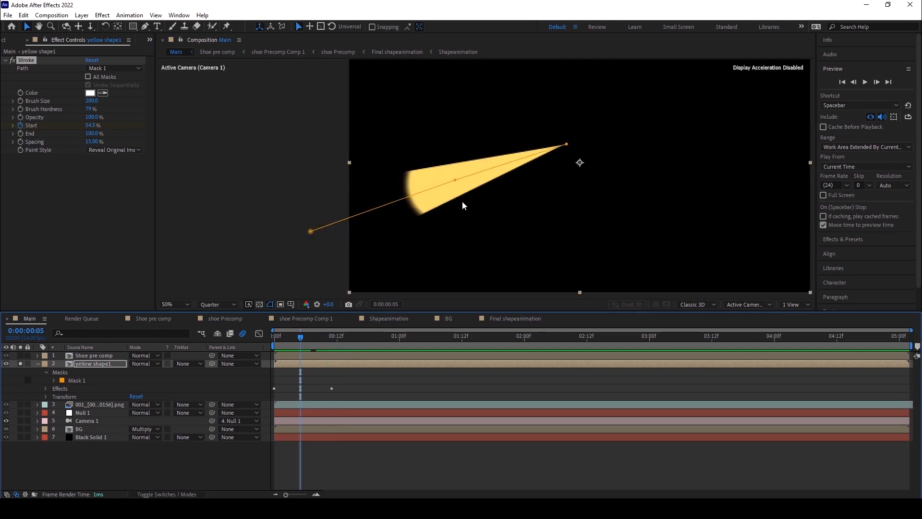
mouse_move(298, 337)
left_mouse_down()
mouse_move(264, 354)
mouse_move(283, 339)
mouse_move(343, 339)
mouse_move(264, 354)
mouse_move(325, 341)
left_mouse_up()
scroll(387, 187, "up", 1)
scroll(387, 187, "down", 1)
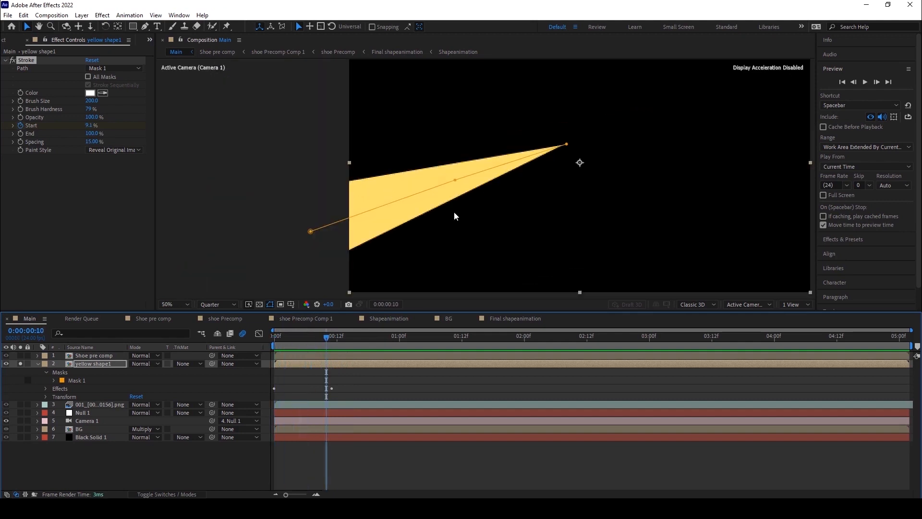
left_click(90, 365)
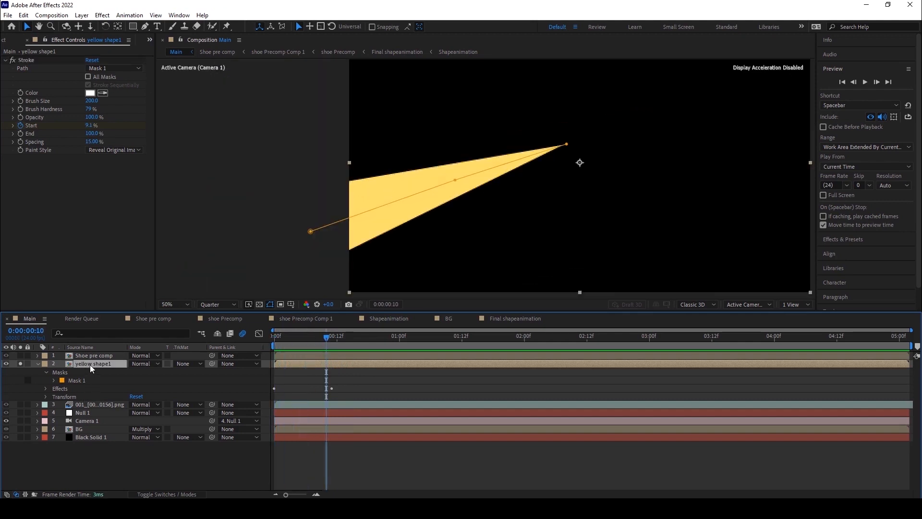
left_click(101, 69)
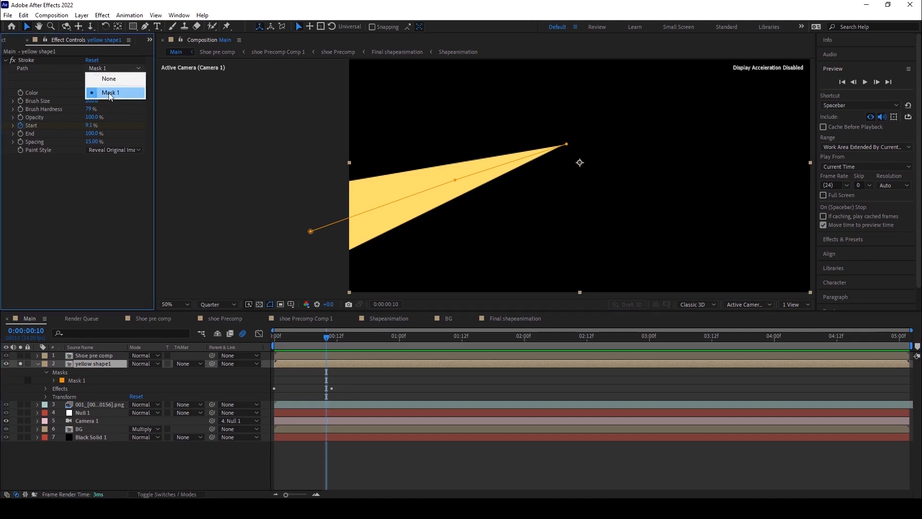
left_click(109, 79)
mouse_move(326, 339)
left_mouse_down()
mouse_move(264, 353)
mouse_move(316, 342)
left_mouse_up()
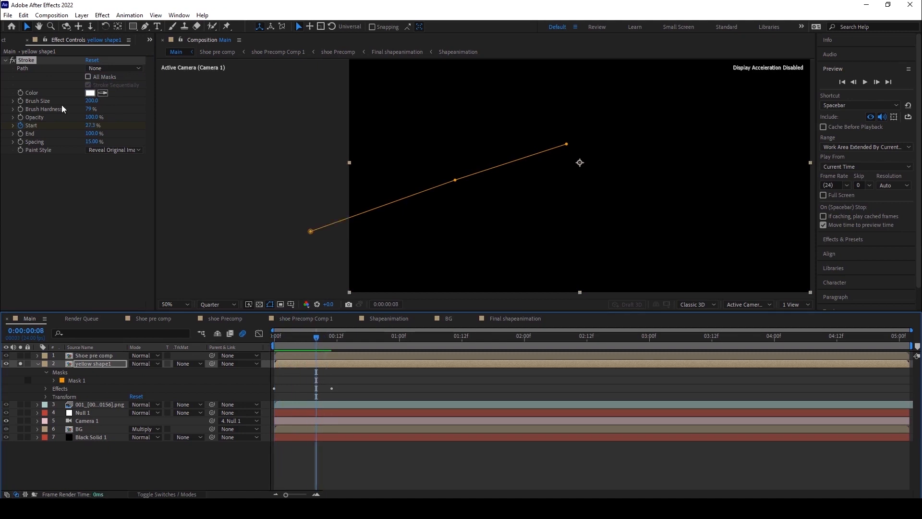
left_click(106, 68)
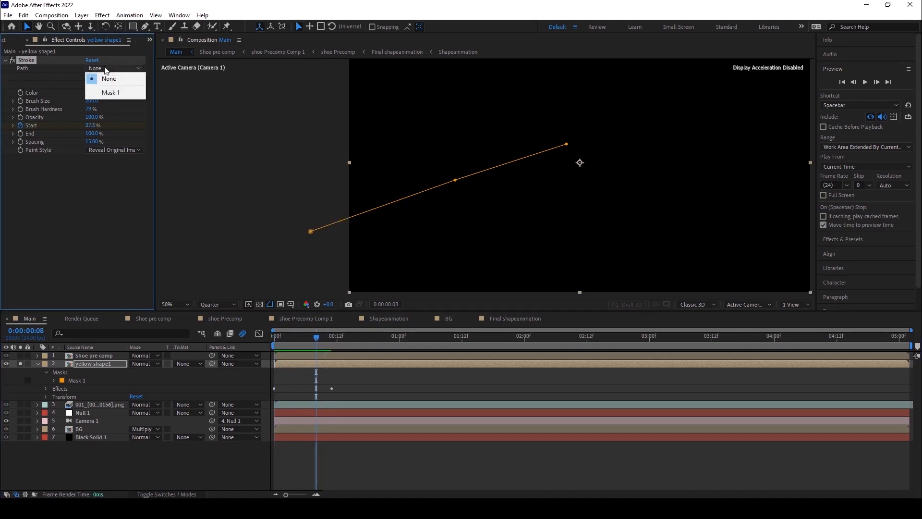
left_click(108, 92)
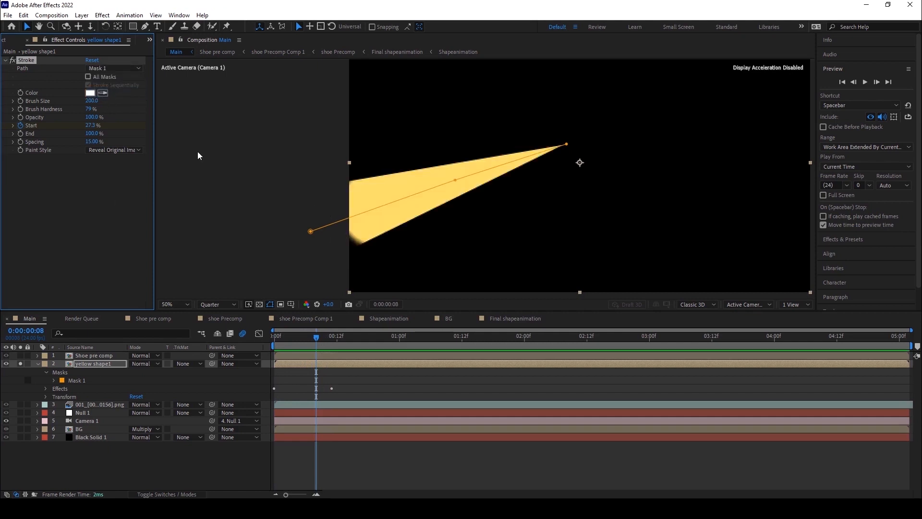
Set the Stroke's Brush Hardness to 100%.
left_click_drag(315, 341, 310, 339)
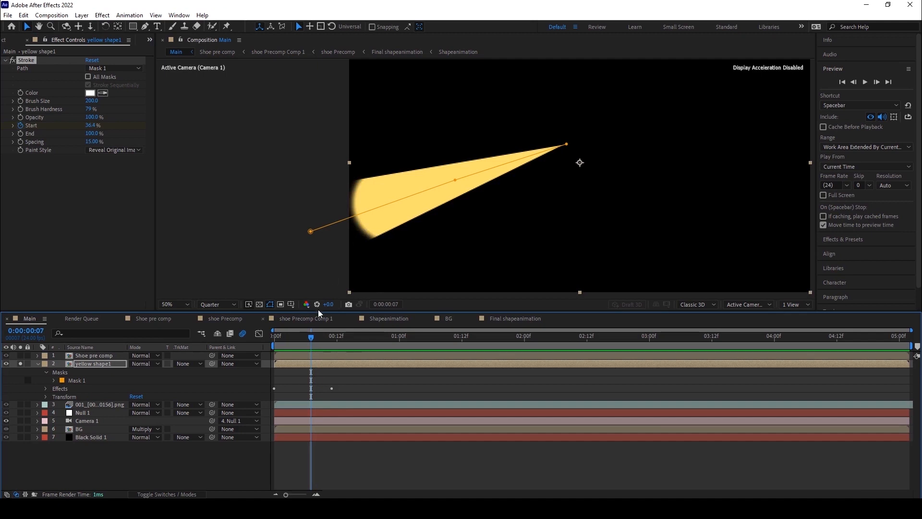
left_click_drag(308, 336, 302, 336)
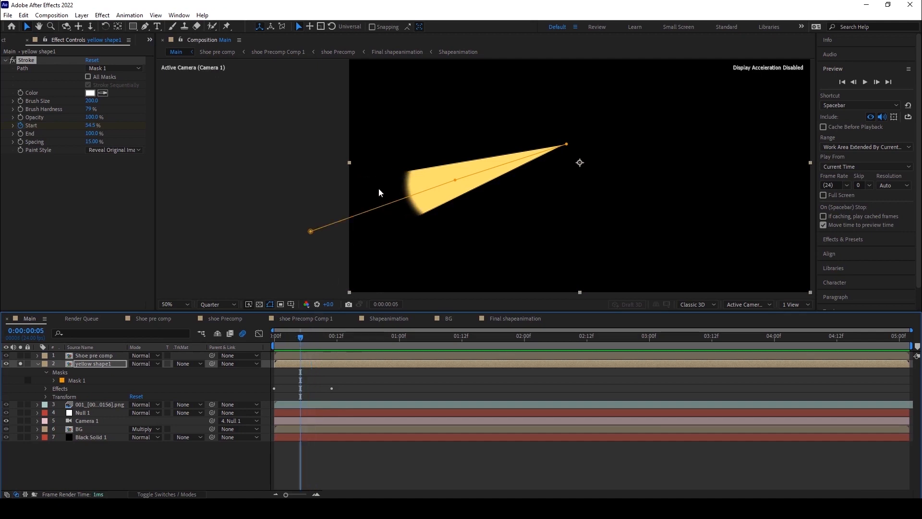
left_click_drag(90, 111, 191, 103)
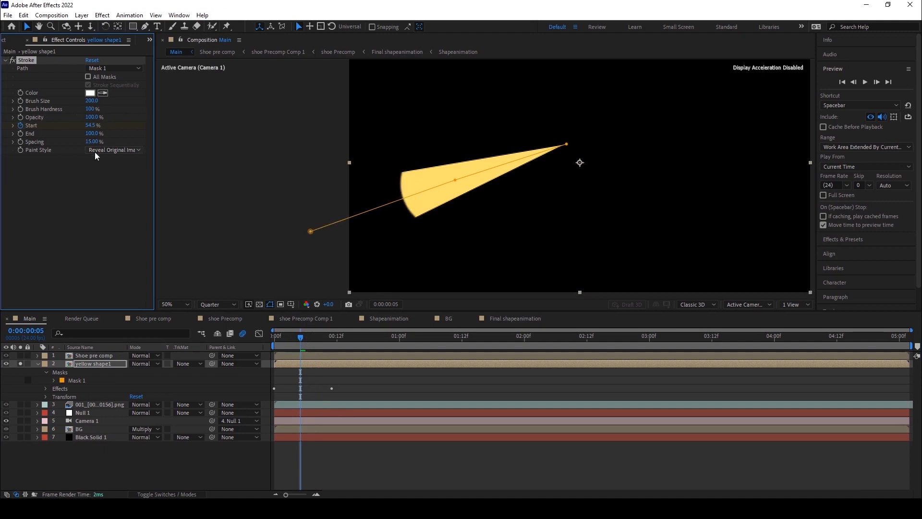
mouse_move(303, 344)
left_mouse_down()
mouse_move(329, 341)
mouse_move(268, 356)
mouse_move(331, 357)
mouse_move(254, 365)
mouse_move(304, 361)
left_mouse_up()
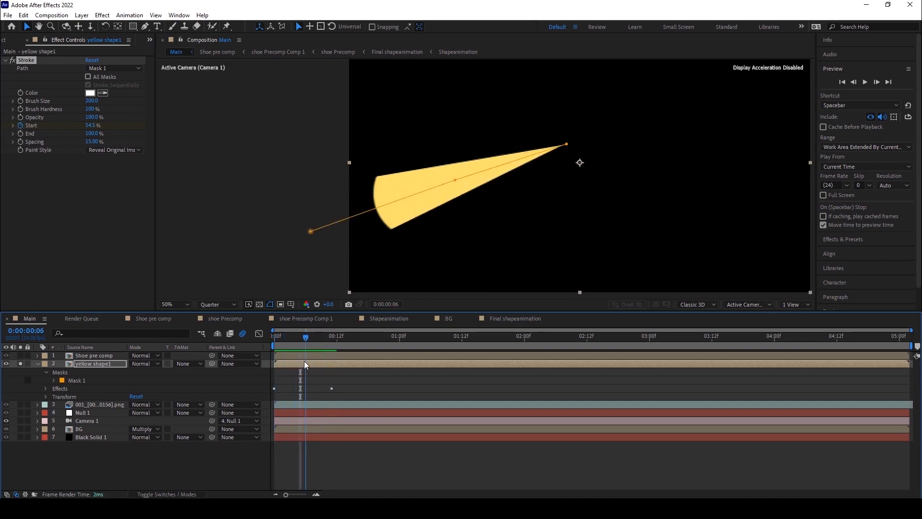
Apply Turbulent Displace to yellow shape1 and set its Amount to 31 and Size to 80.
left_click(101, 365)
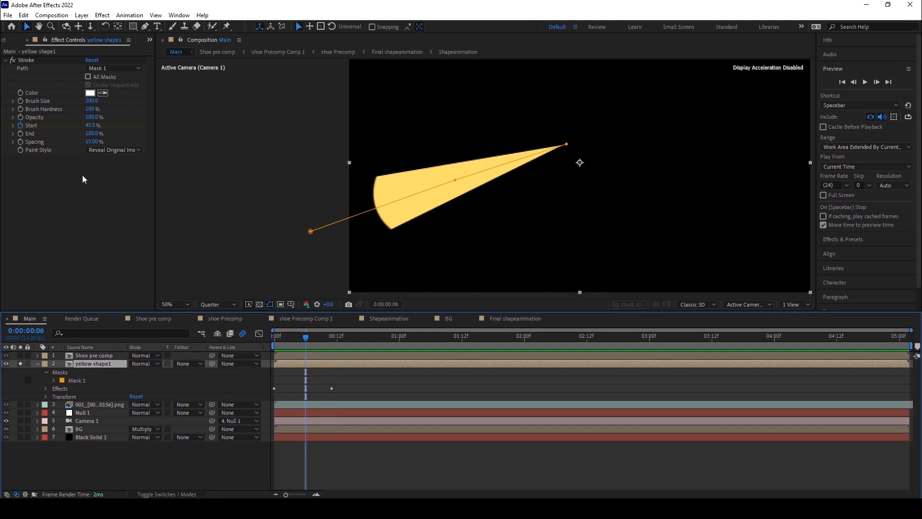
left_click(76, 380)
left_click(322, 337)
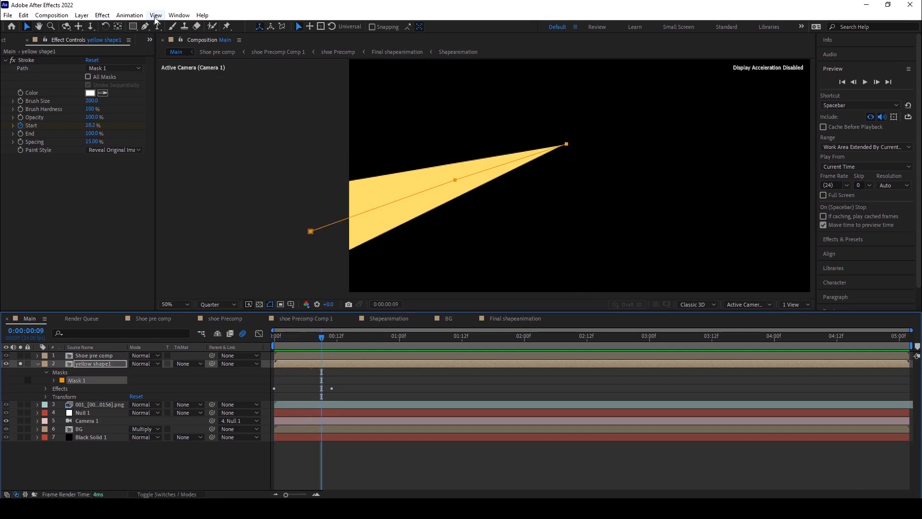
left_click(103, 16)
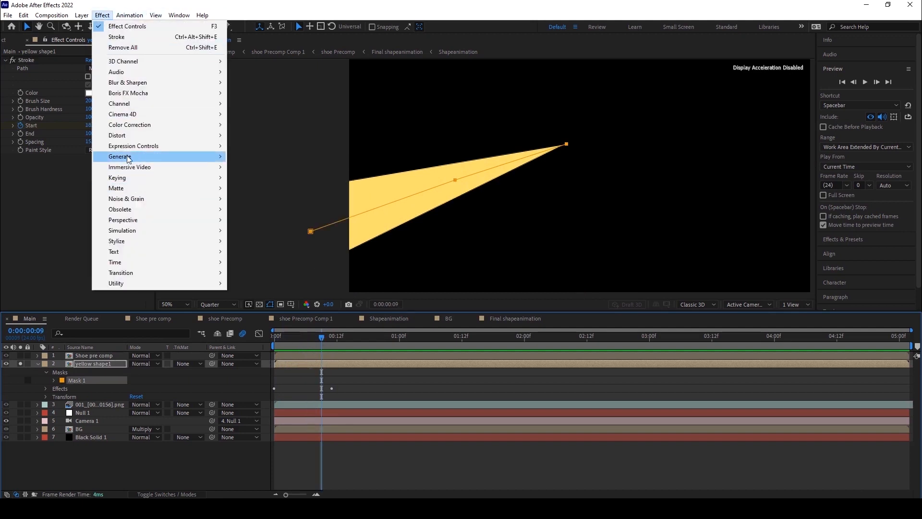
mouse_move(128, 159)
mouse_move(149, 139)
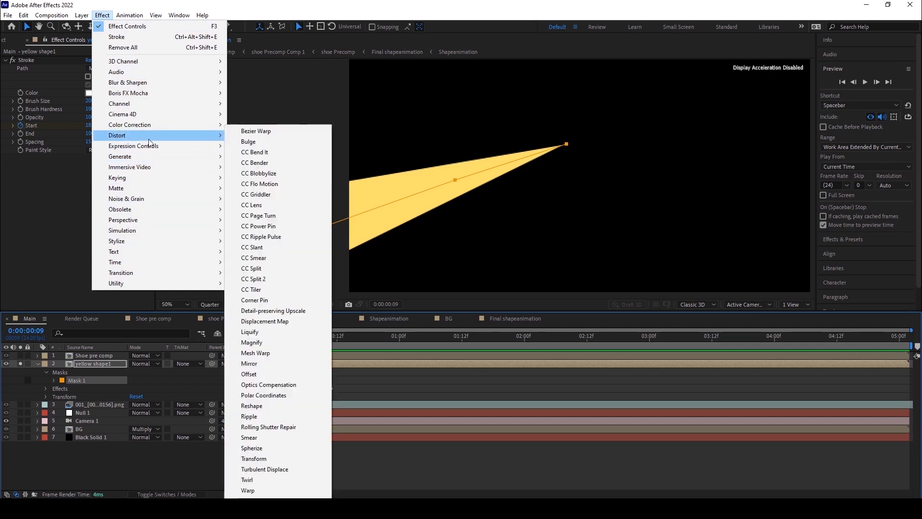
left_click(265, 469)
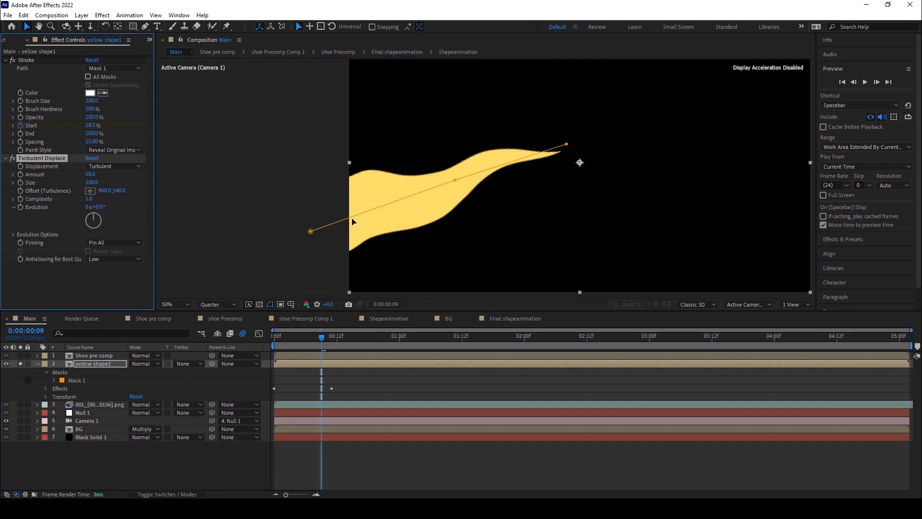
left_click_drag(90, 174, 280, 202)
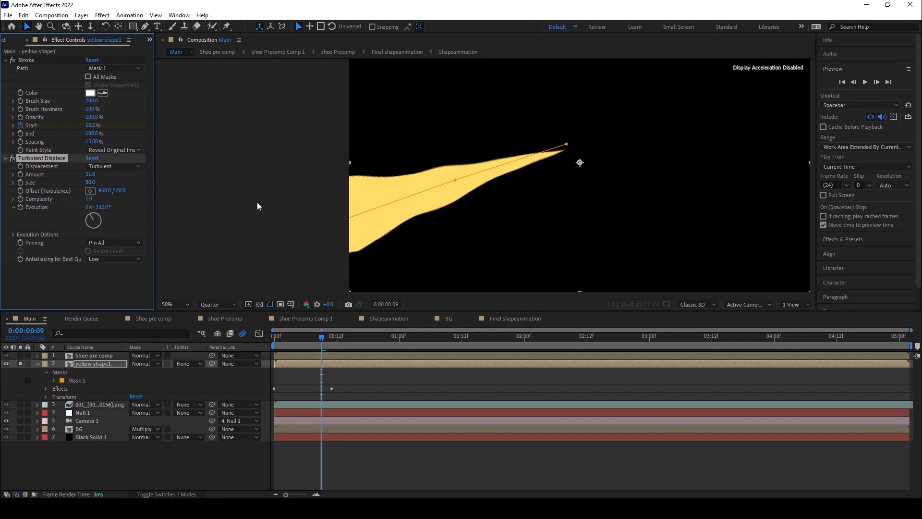
Add the expression time*100 to the Turbulent Displace Evolution property.
left_click(19, 206, "alt")
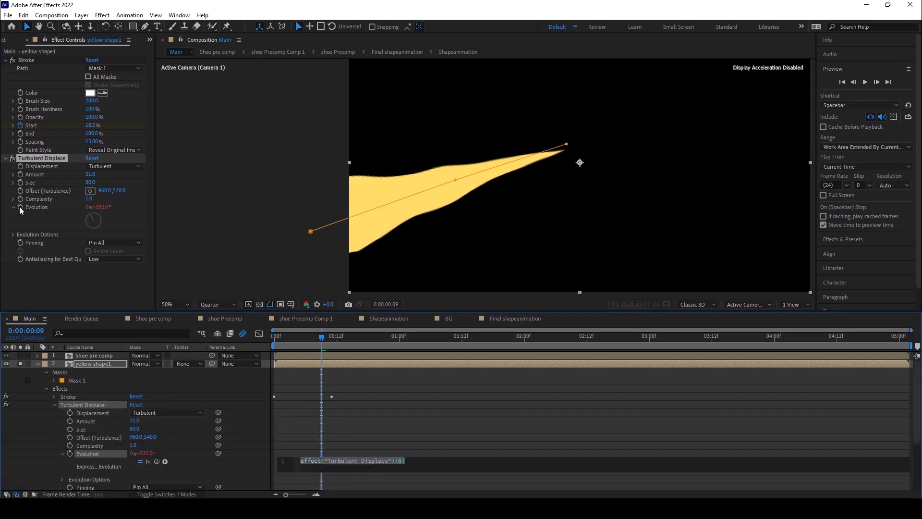
key("BackSpace")
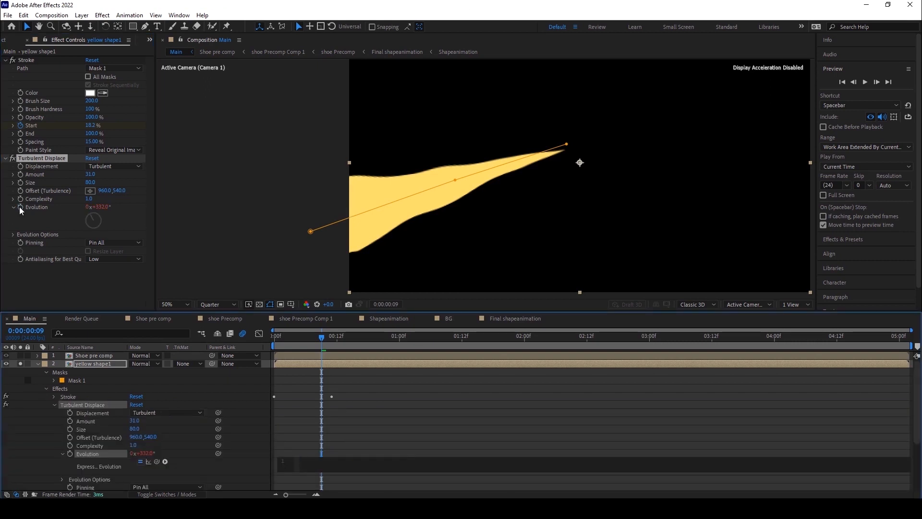
type("time")
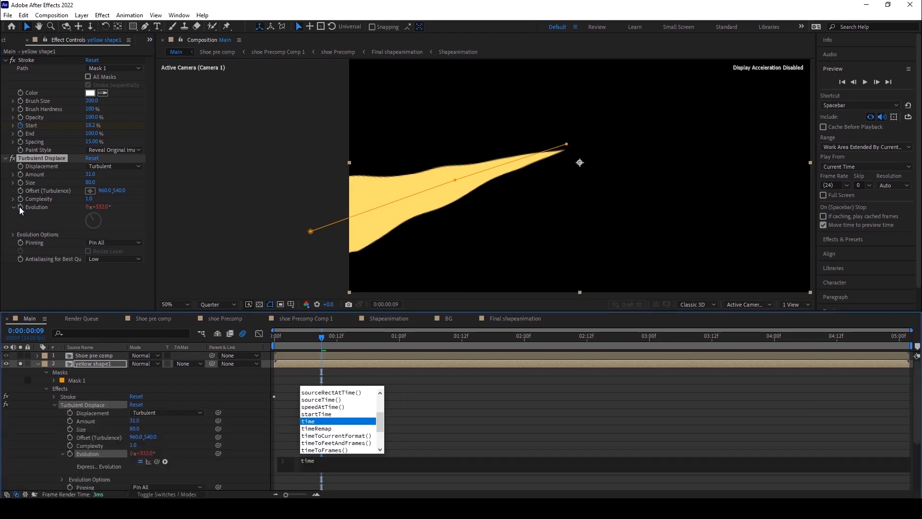
type("*")
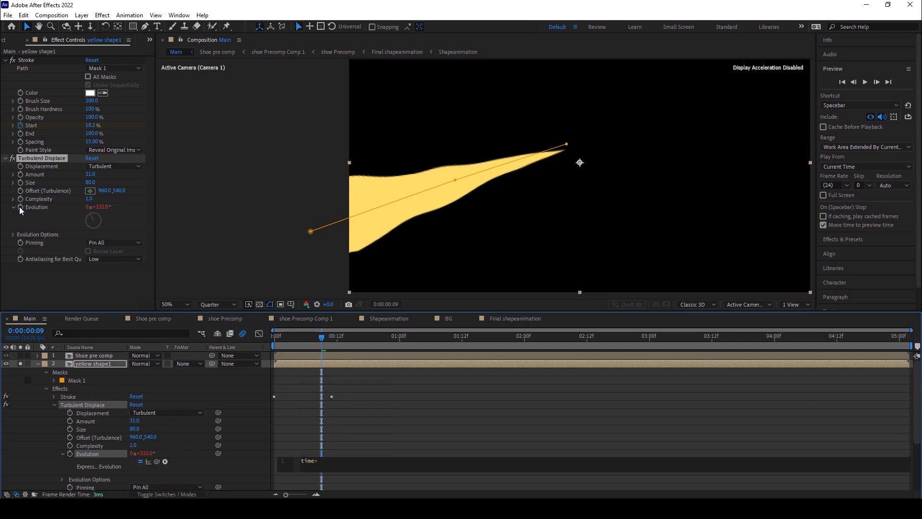
type("100")
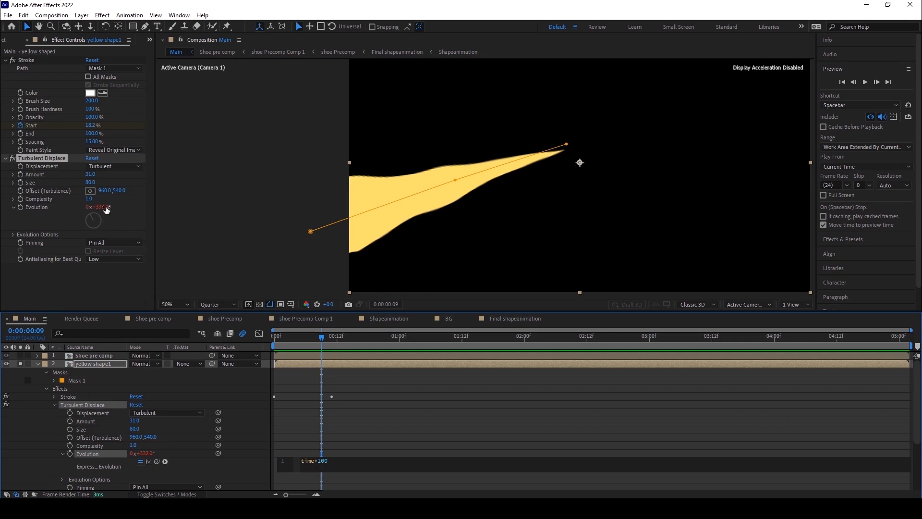
left_click(346, 440)
Unsolo yellow shape1 and preview the whole composition from the first frame.
left_click_drag(304, 336, 22, 377)
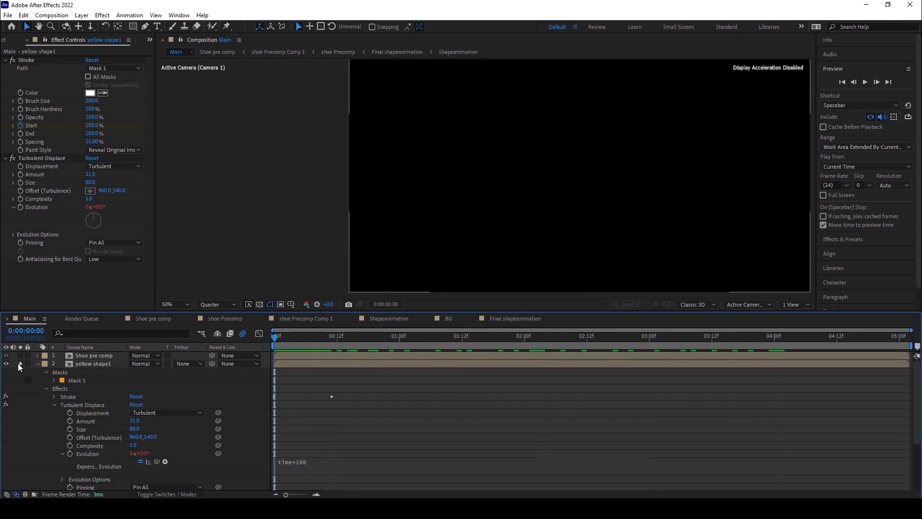
left_click(21, 363)
key("comma")
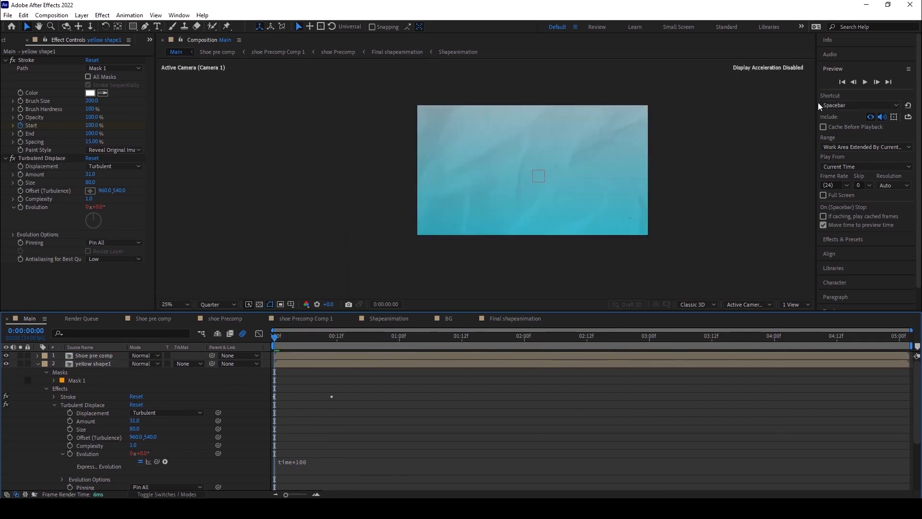
left_click(865, 82)
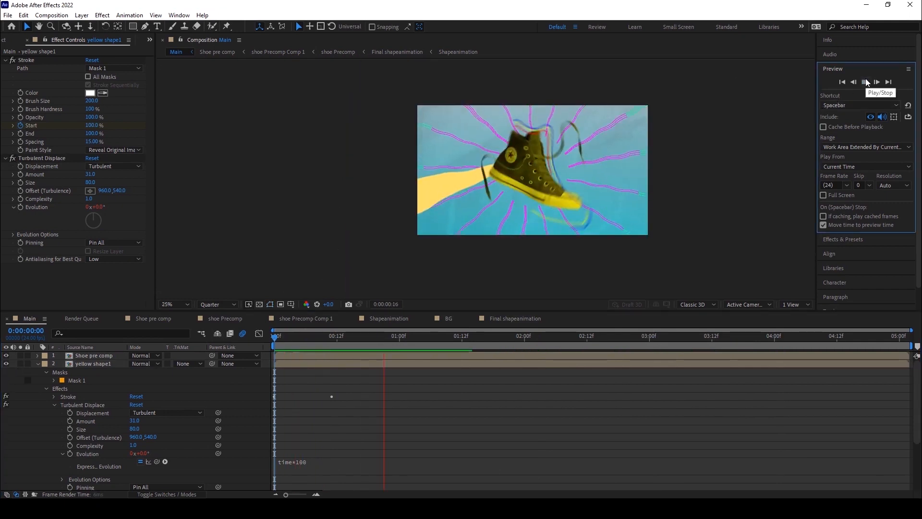
key("space")
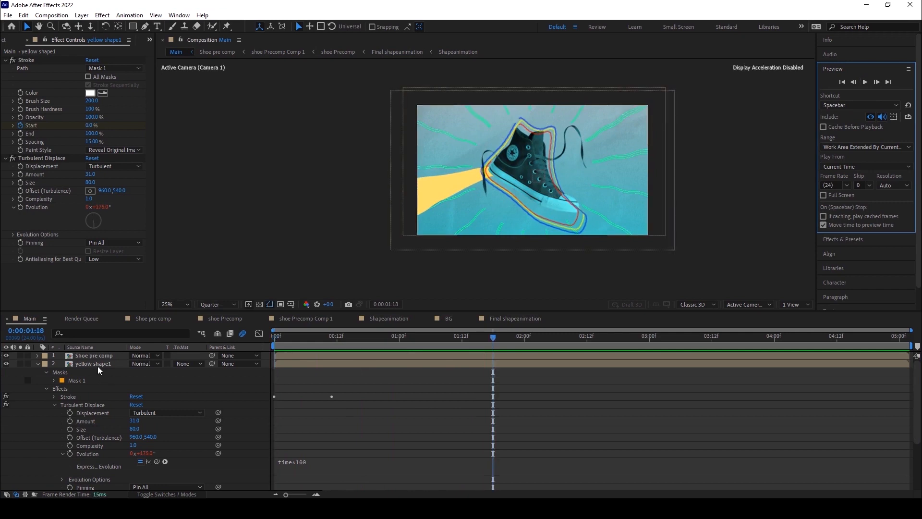
Make yellow shape1 a 3D layer and solo it again.
left_click(97, 365)
left_click(167, 494)
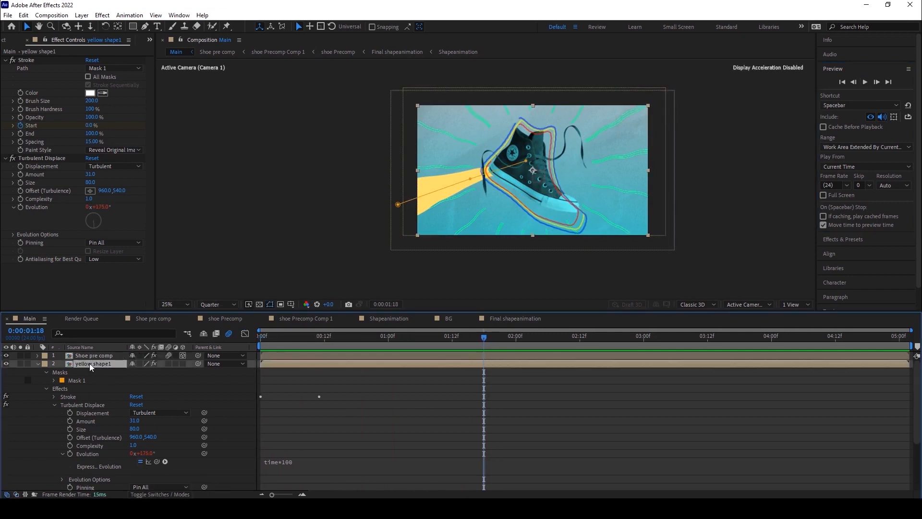
left_click(183, 363)
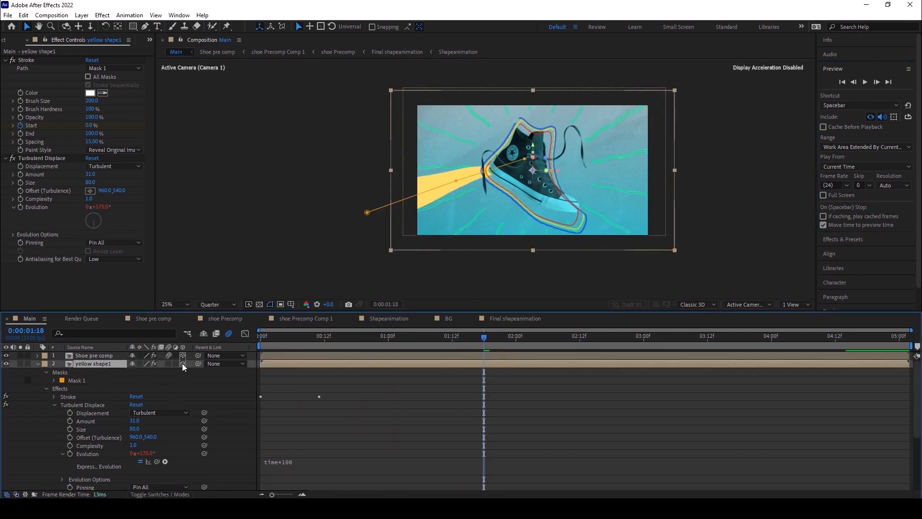
left_click(20, 363)
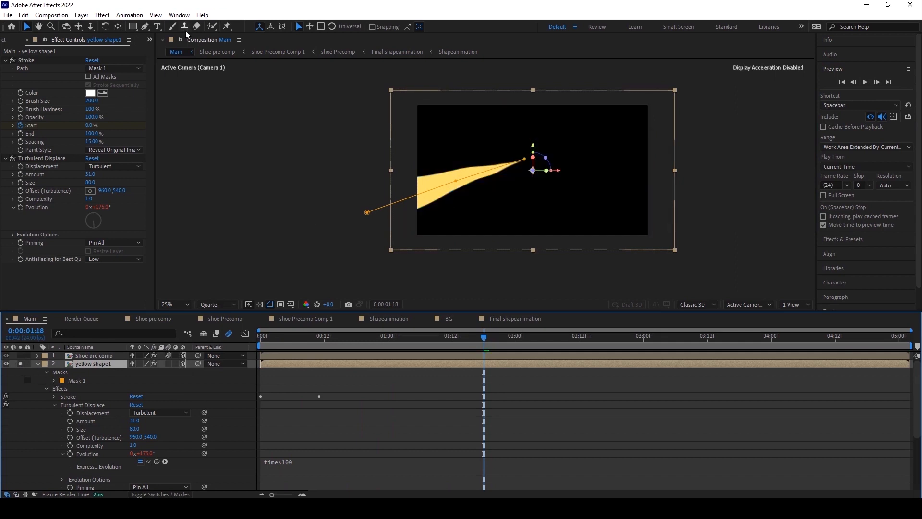
Move yellow shape1's anchor point to the narrow tip of the beam with the Pan Behind tool.
left_click(118, 27)
scroll(544, 201, "up", 2)
key("space")
left_click_drag(534, 205, 530, 218)
left_click_drag(575, 189, 553, 184)
left_click_drag(553, 144, 554, 128)
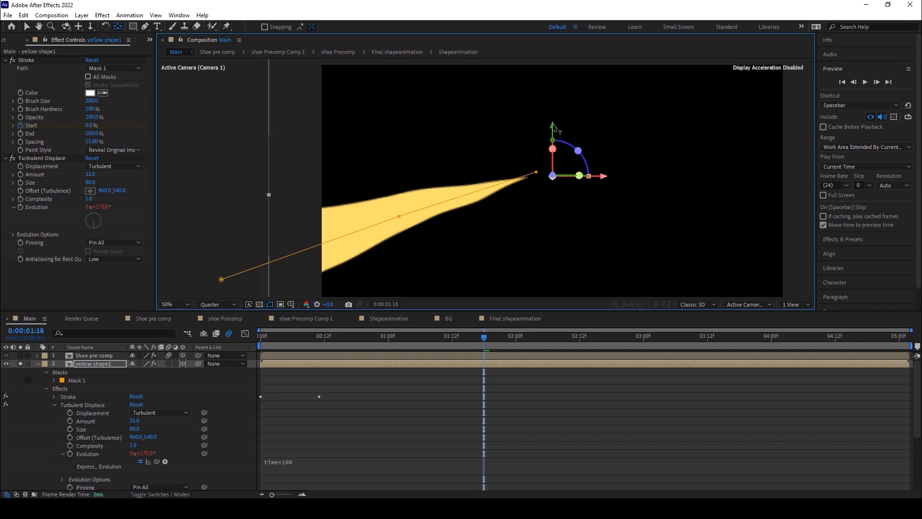
key("comma")
key("comma")
key("comma")
Unsolo yellow shape1 to view the beam together with the shoe.
left_click(20, 364)
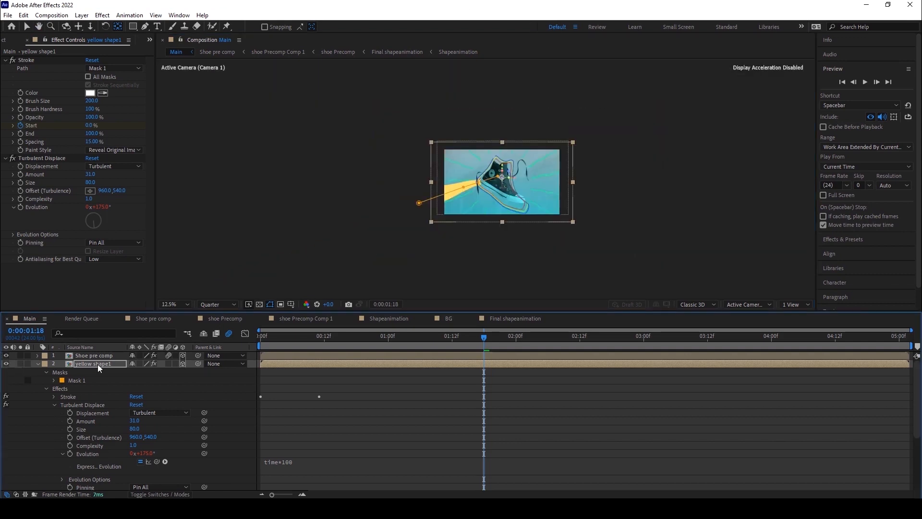
left_click(21, 363)
key("period")
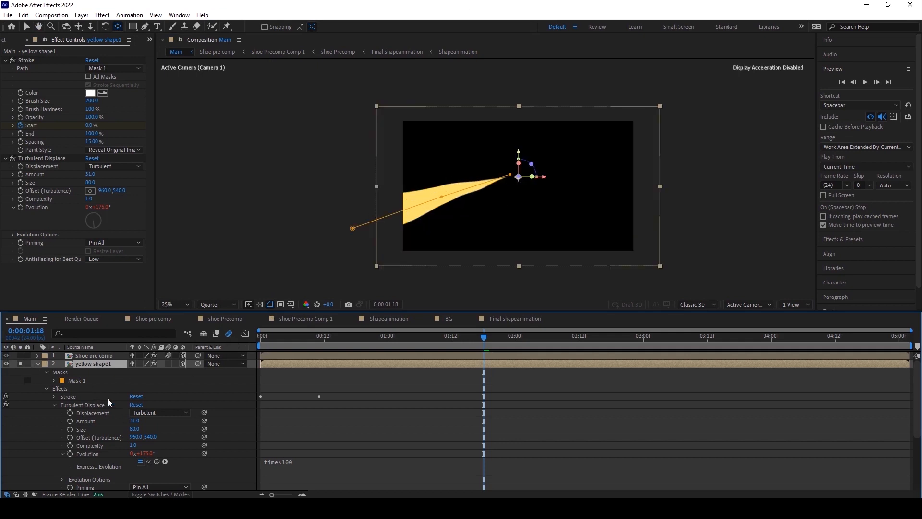
left_click(22, 363)
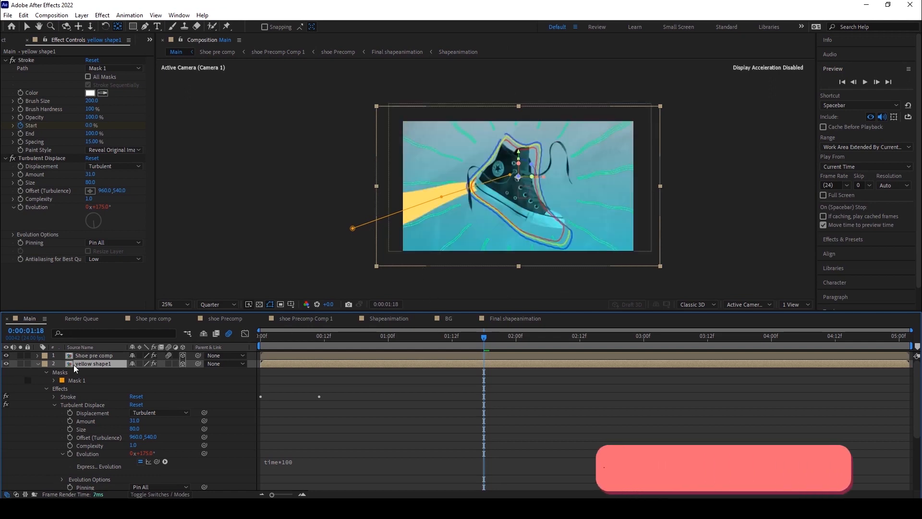
Duplicate yellow shape1 several times, rotating each copy's Z Rotation about 25° further to fan the beams into a burst.
key("ctrl+d")
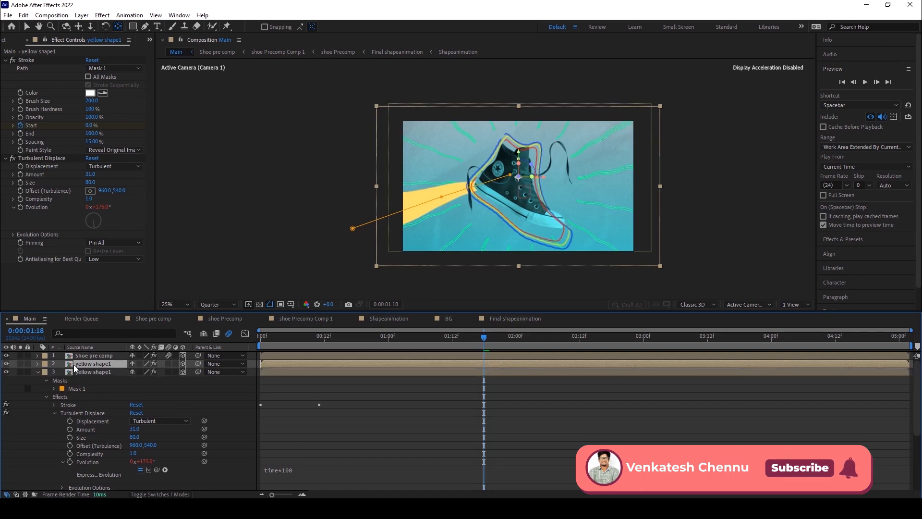
key("r")
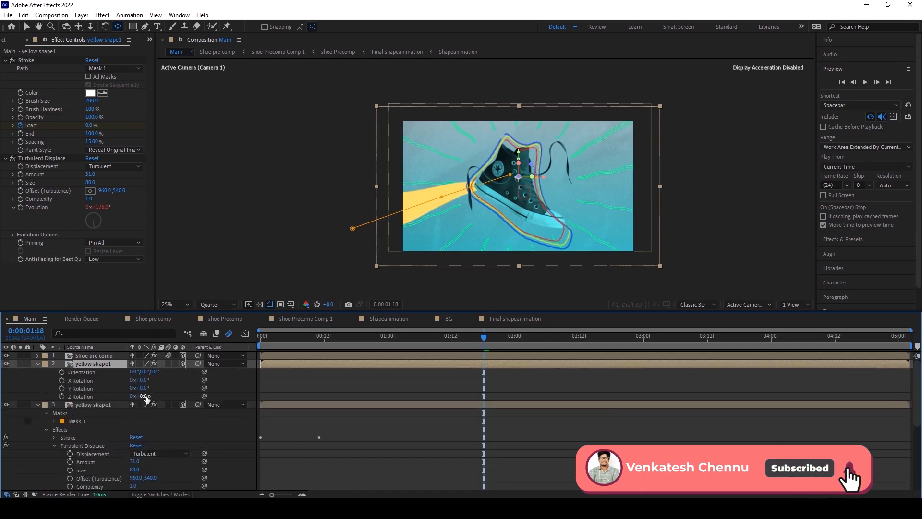
left_click_drag(147, 396, 159, 395)
left_click(93, 365)
key("ctrl+d")
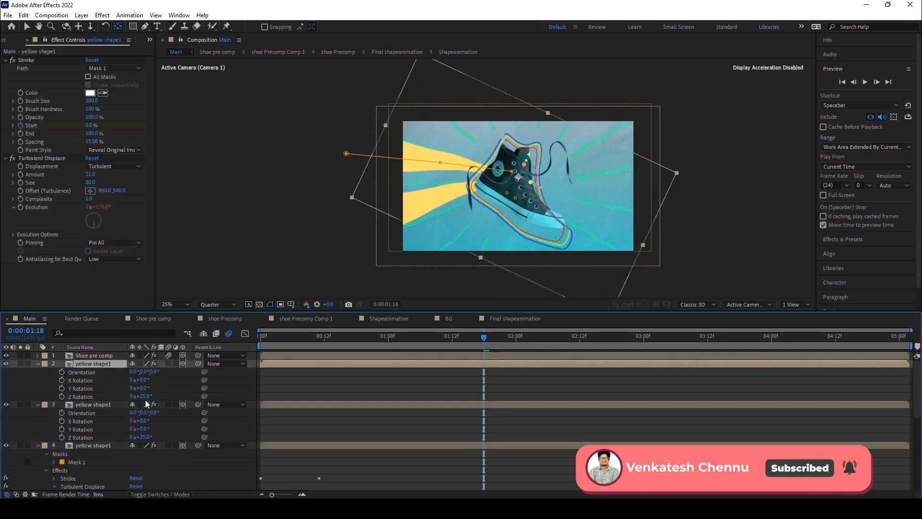
key("r")
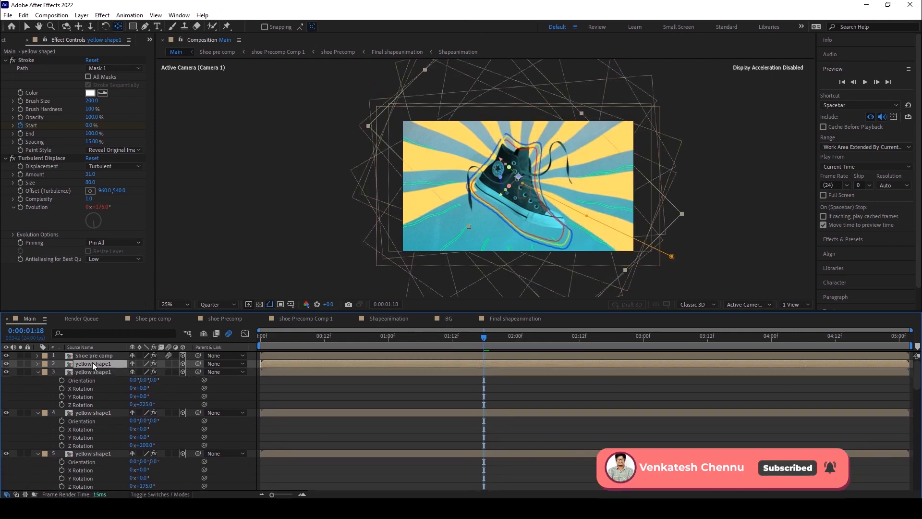
Delete several of the duplicated beam layers to thin out the burst.
left_click(93, 363)
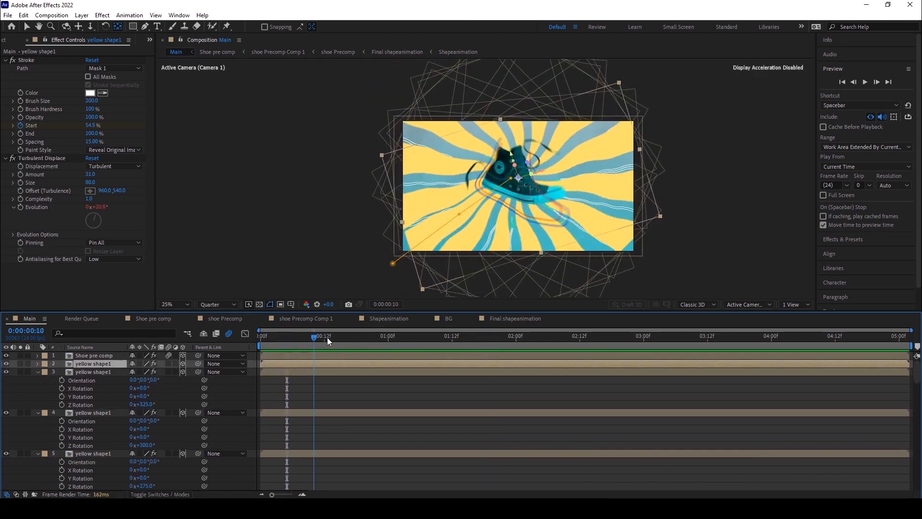
key("Delete")
left_click(97, 453)
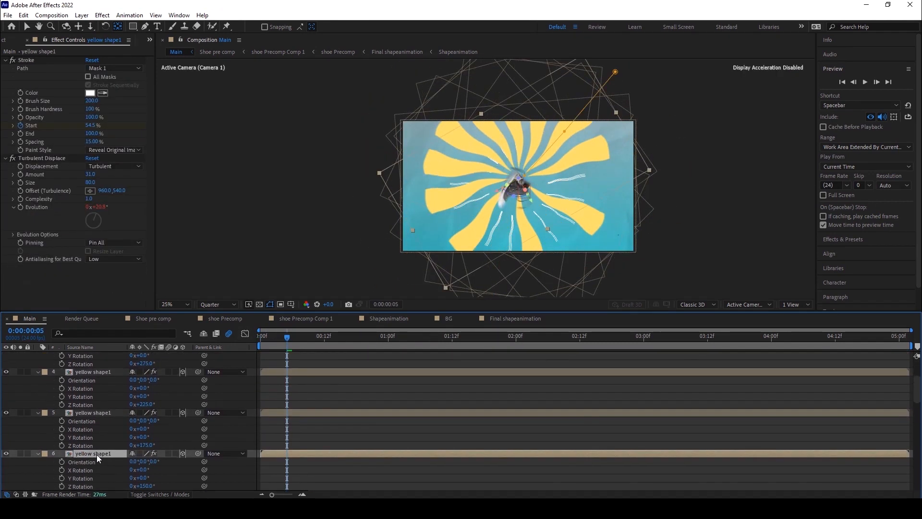
key("Delete")
scroll(96, 461, "down", 1)
left_click(94, 478)
left_click(95, 436)
key("Delete")
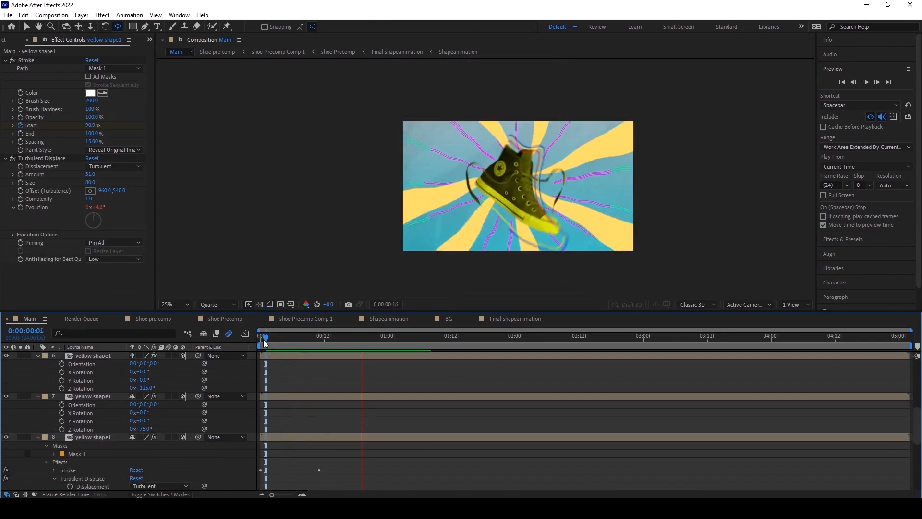
Preview the line-burst animation from the first frame and return to the start.
left_click(258, 338)
key("space")
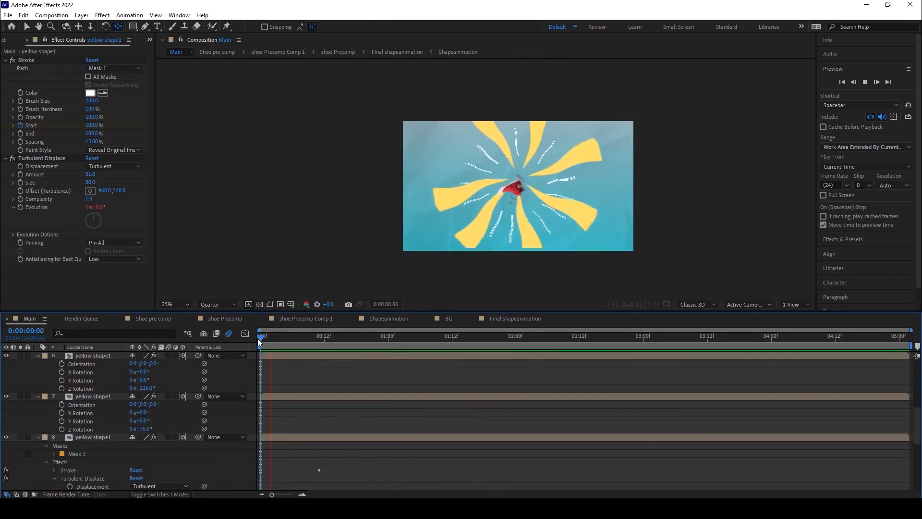
key("space")
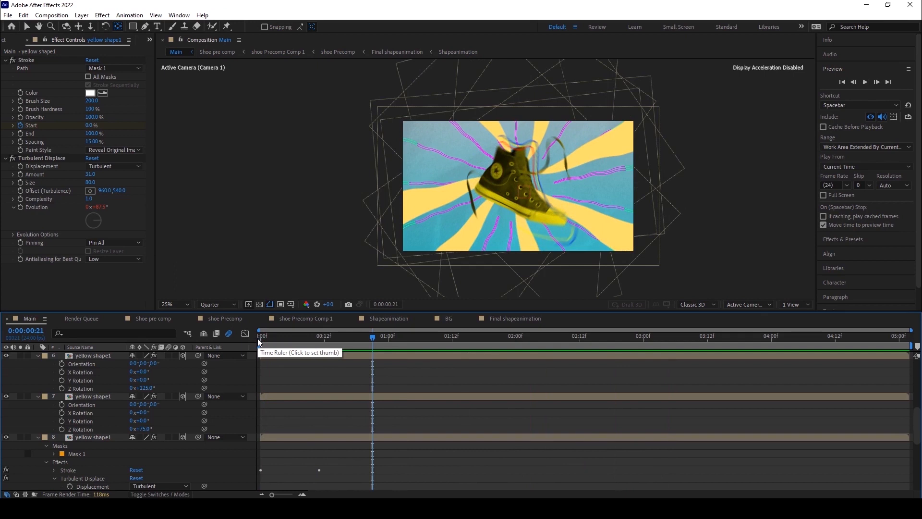
left_click_drag(265, 338, 231, 340)
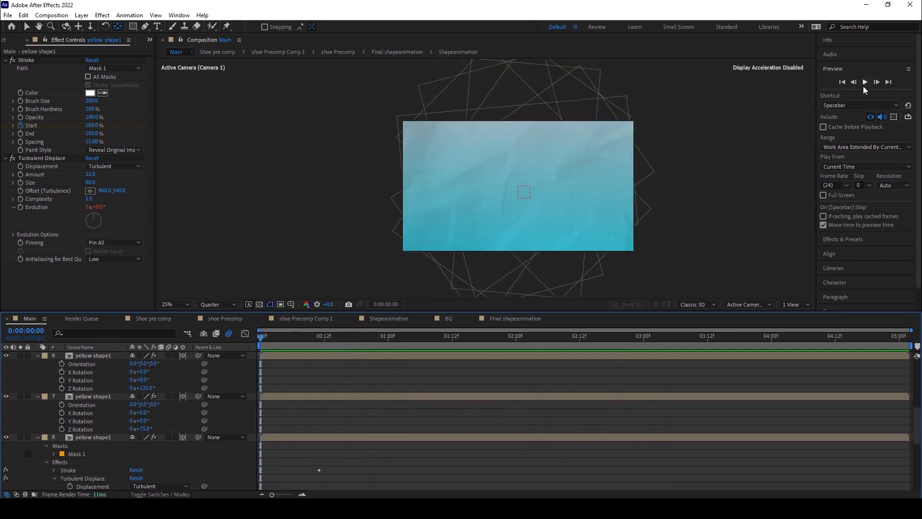